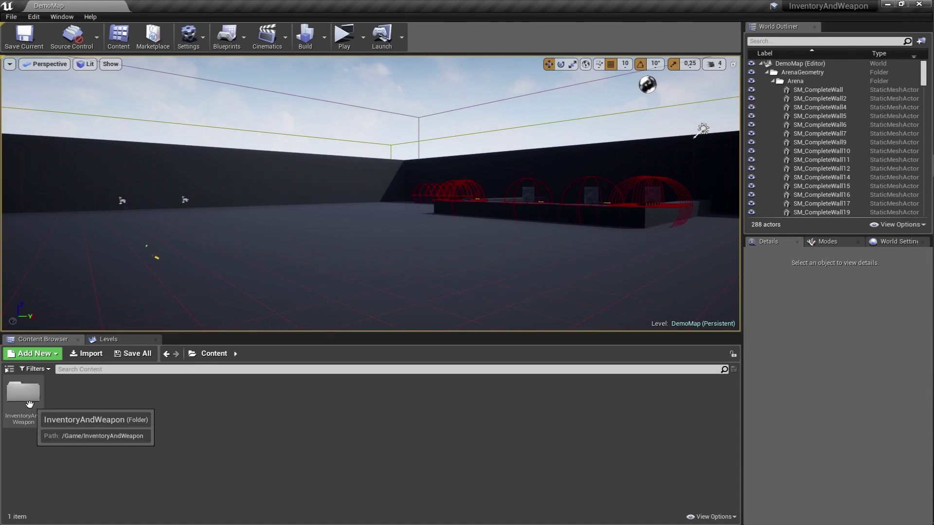
Step: Migrate InventoryAndWeapon with its dependencies into RMCInventory's Content folder
right_click(33, 401)
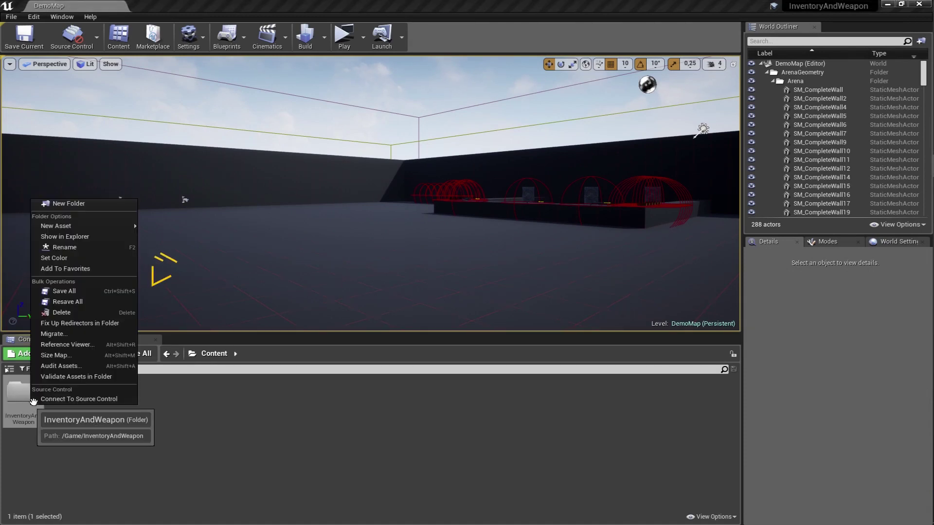
left_click(98, 334)
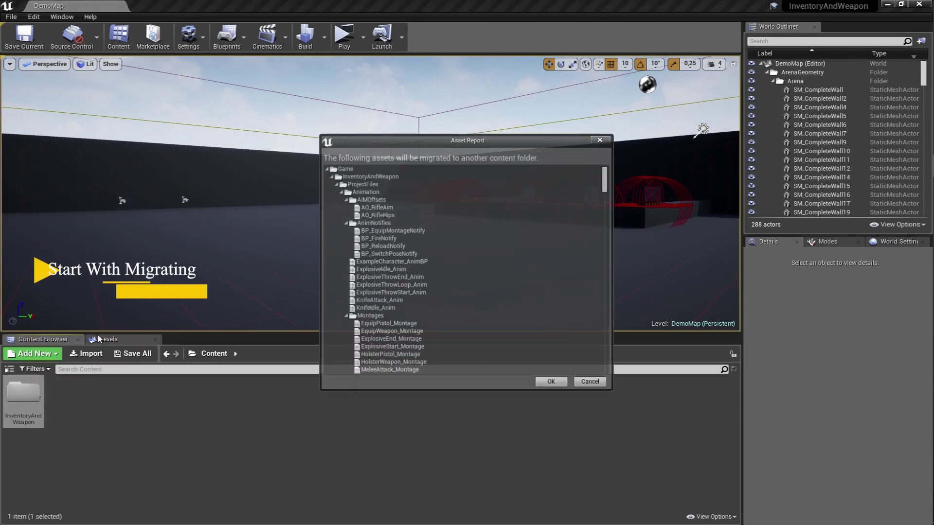
scroll(452, 323, "down", 5)
left_click(552, 384)
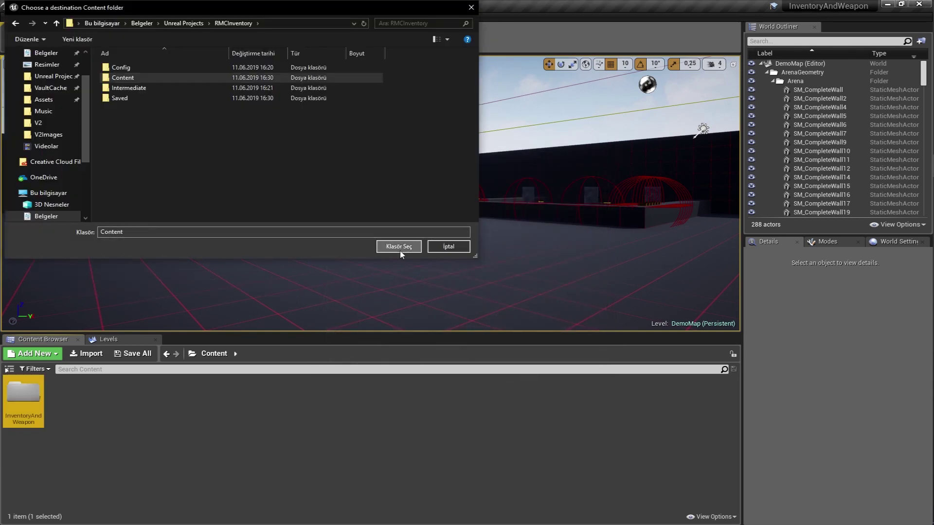
left_click(399, 246)
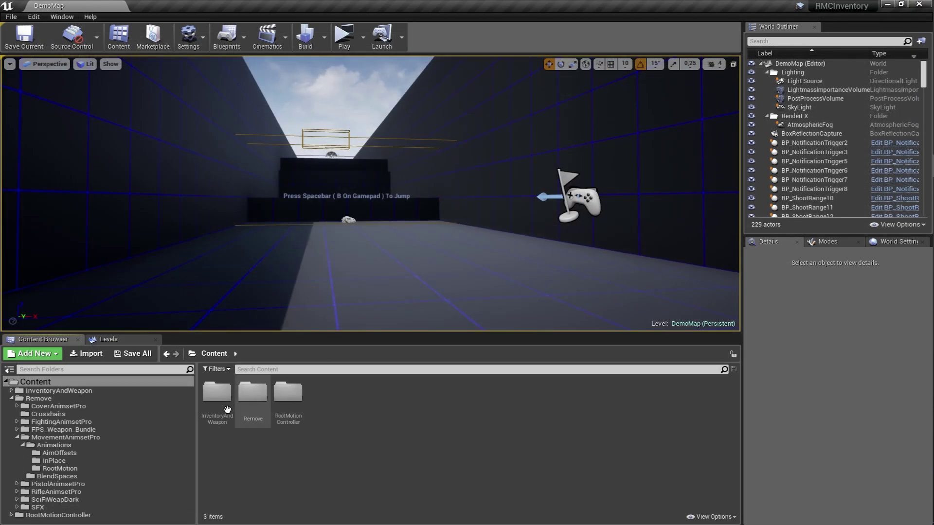
Step: Open the DemoMap level from InventoryAndWeapon > ProjectFiles > Environment > Maps
double_click(227, 410)
double_click(216, 394)
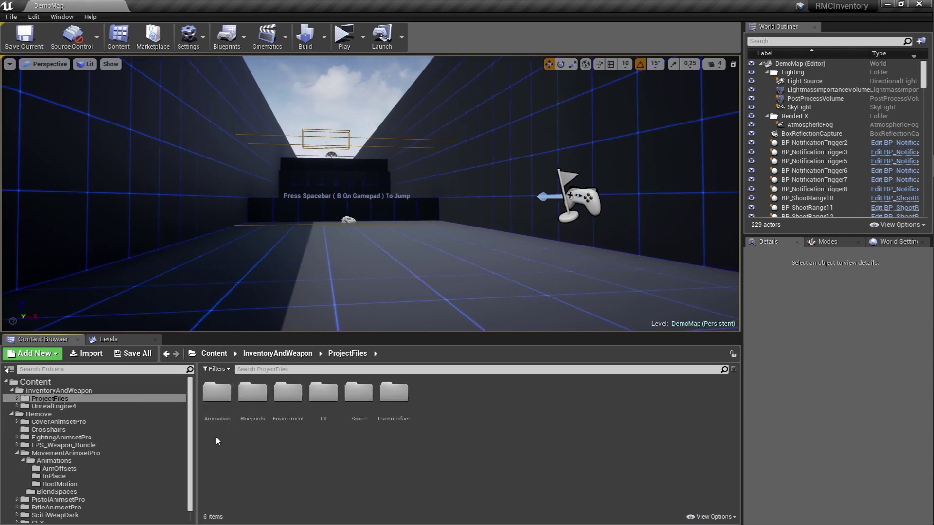
double_click(252, 393)
double_click(217, 394)
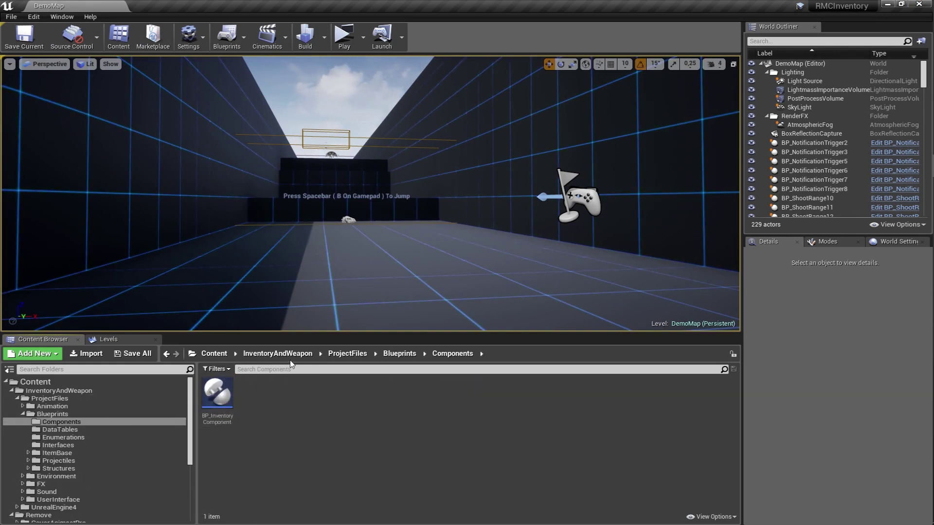
left_click(214, 353)
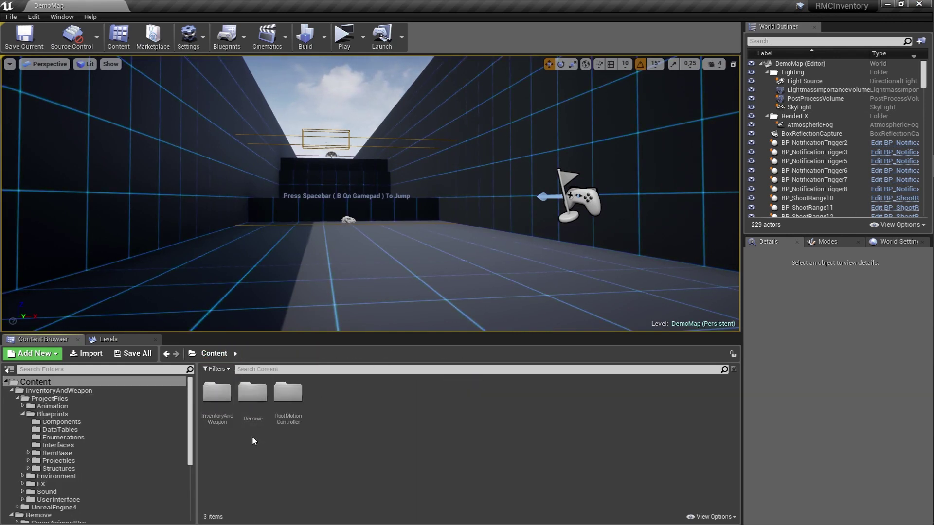
double_click(216, 409)
double_click(217, 395)
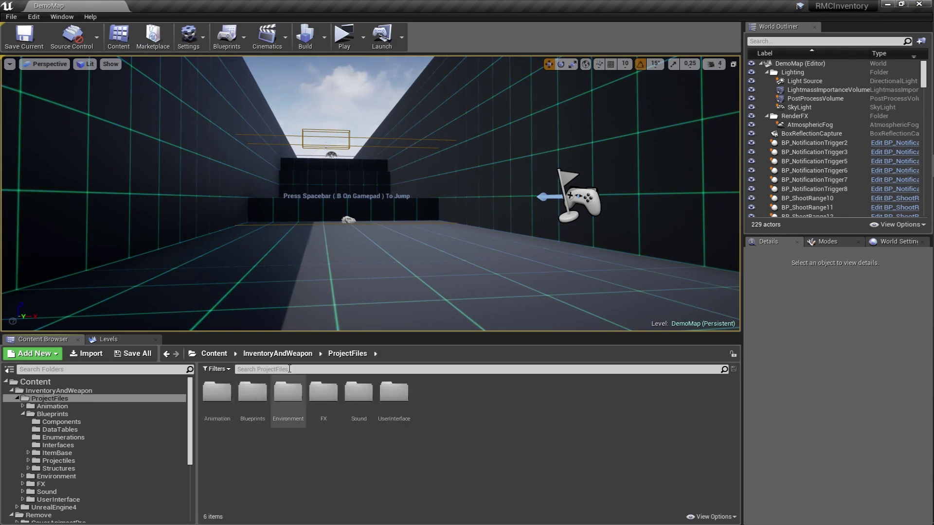
double_click(288, 393)
double_click(215, 399)
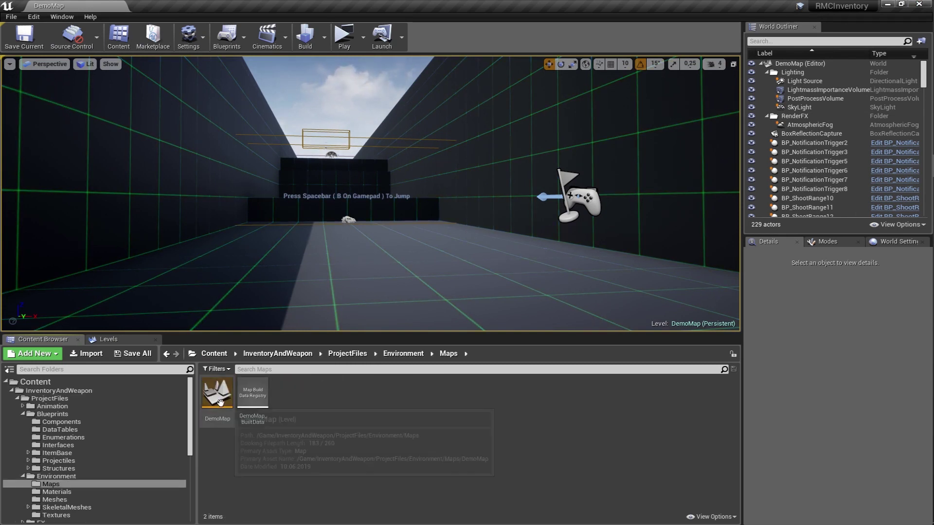
double_click(221, 402)
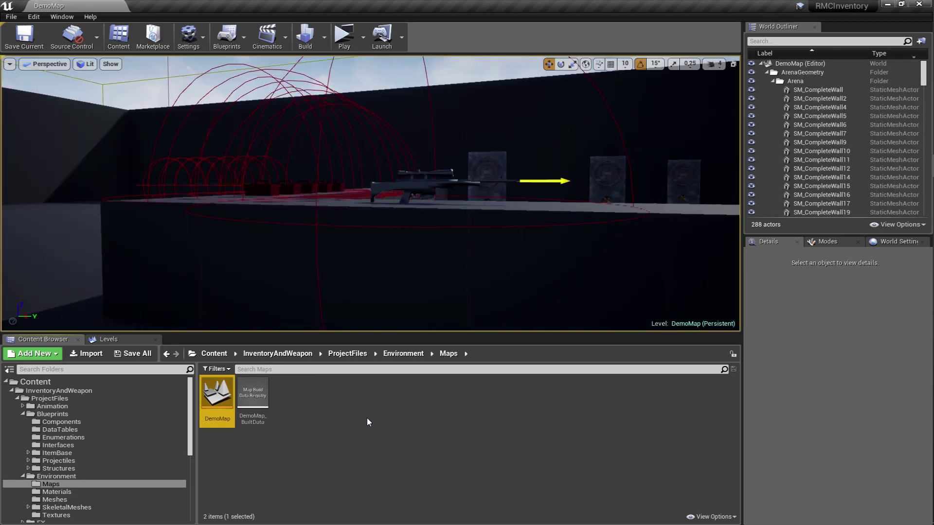
right_click_drag(367, 219, 292, 219)
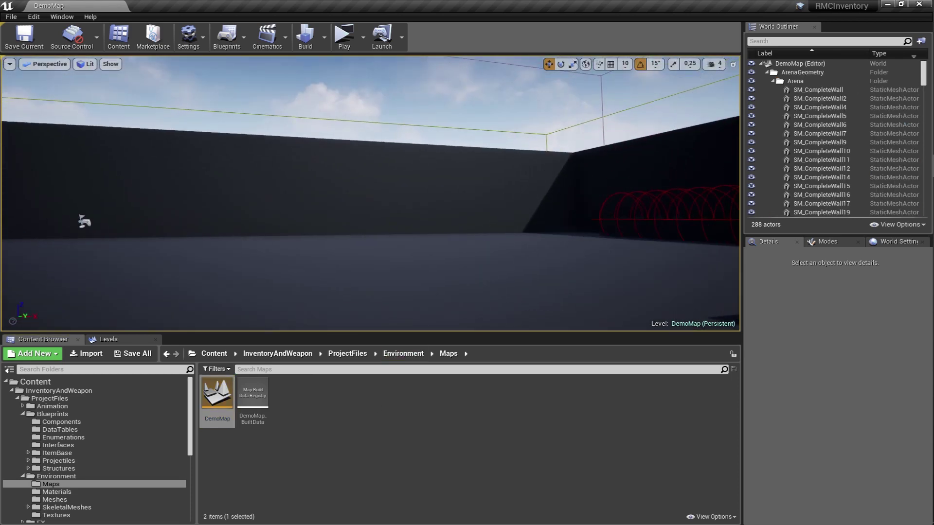
Step: In World Settings, set GameMode Override to BP_ExampleGameMode and HUD class to HUD, then save everything
right_click_drag(462, 276, 369, 275)
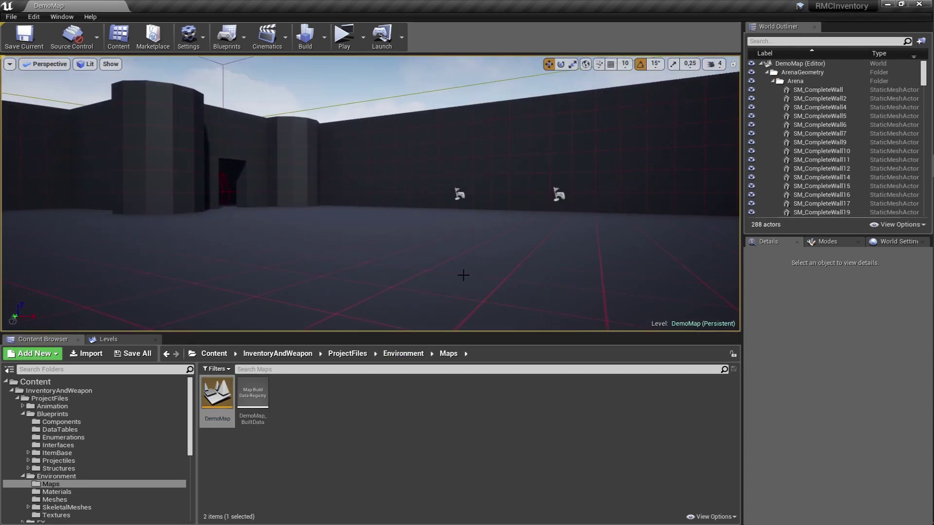
left_click(882, 244)
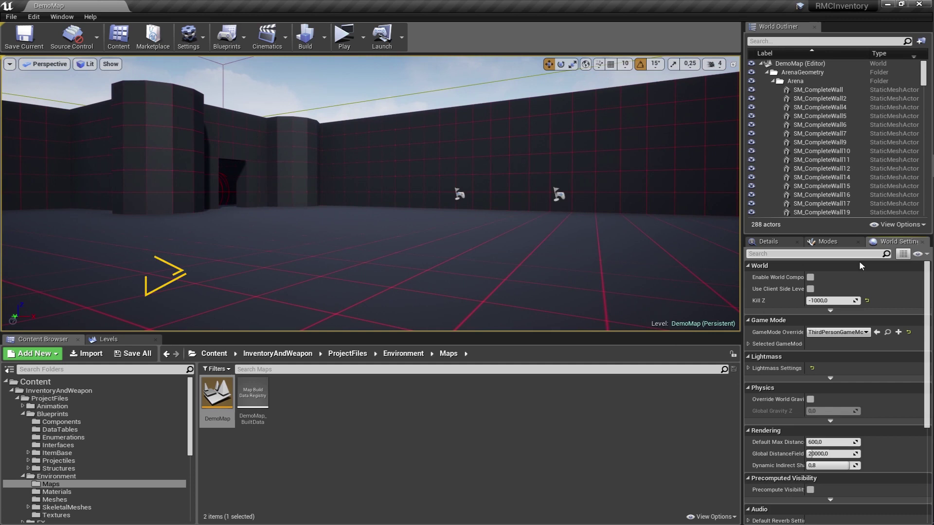
left_click(844, 334)
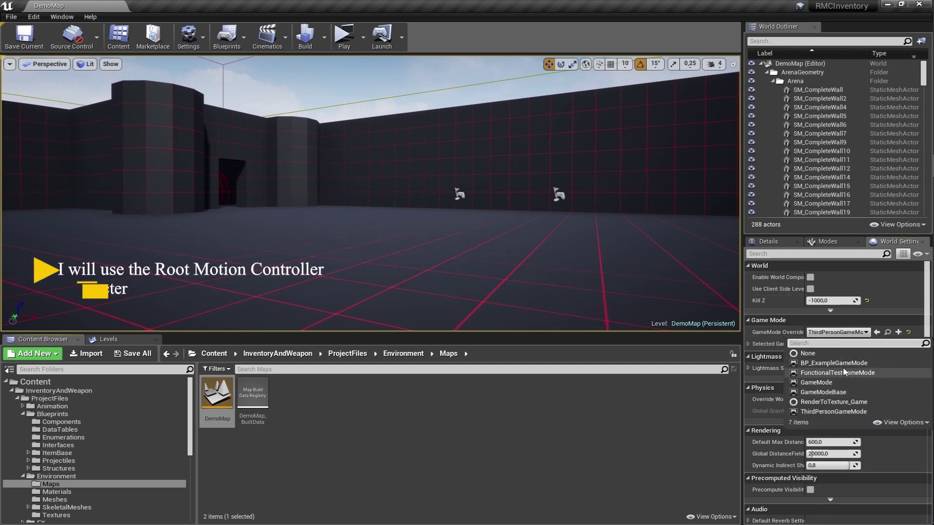
left_click(841, 363)
left_click(748, 344)
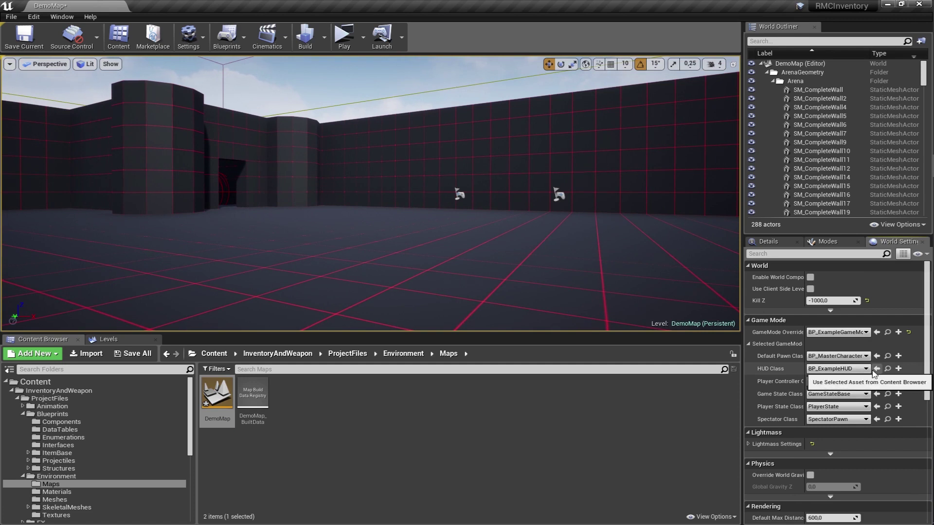
left_click(837, 369)
left_click(830, 404)
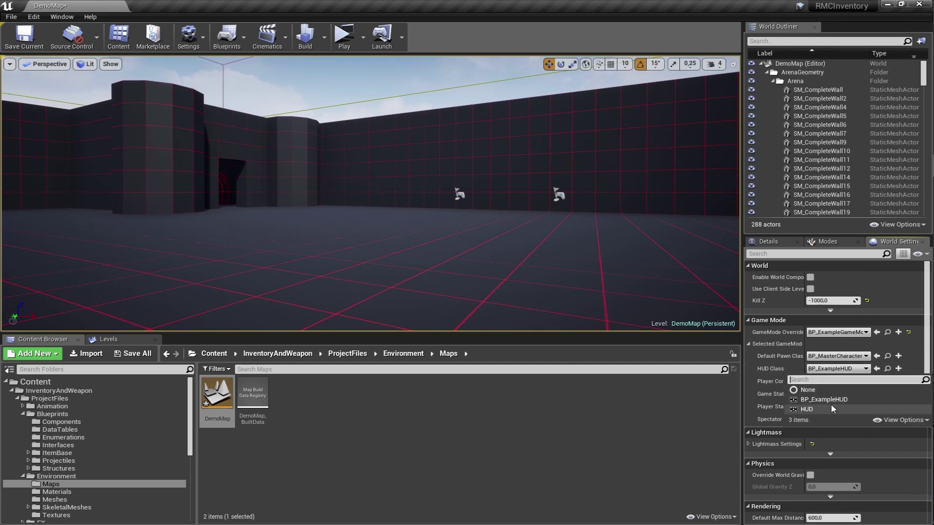
left_click(139, 355)
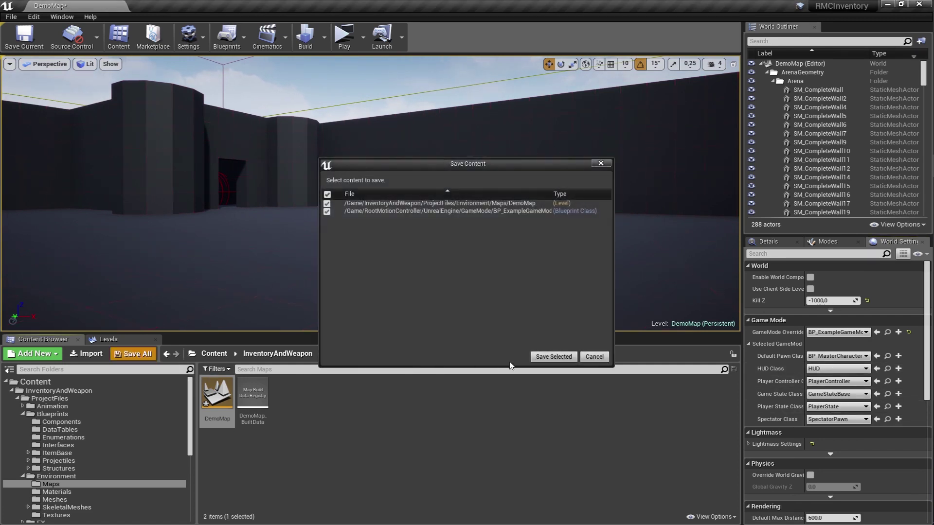
left_click(553, 358)
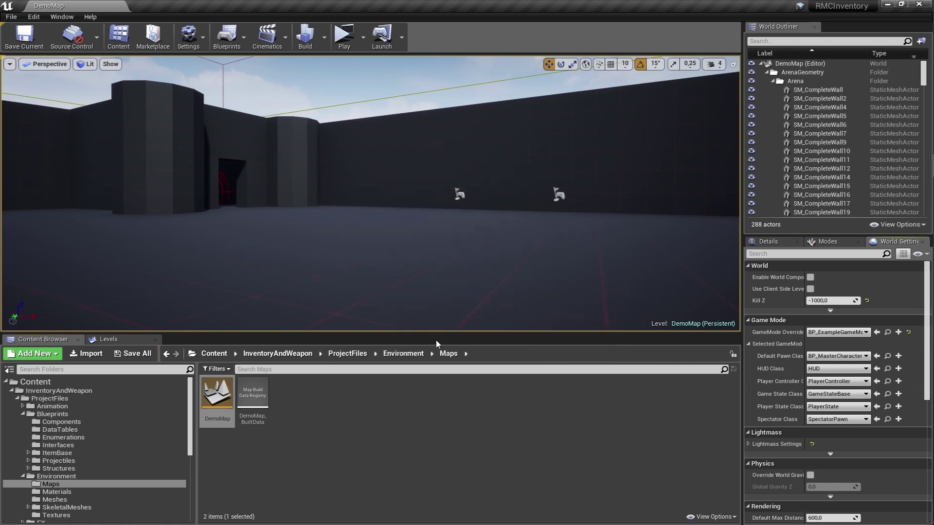
Step: Set the HUD class back to BP_ExampleHUD and open that Blueprint
left_click(829, 368)
left_click(826, 399)
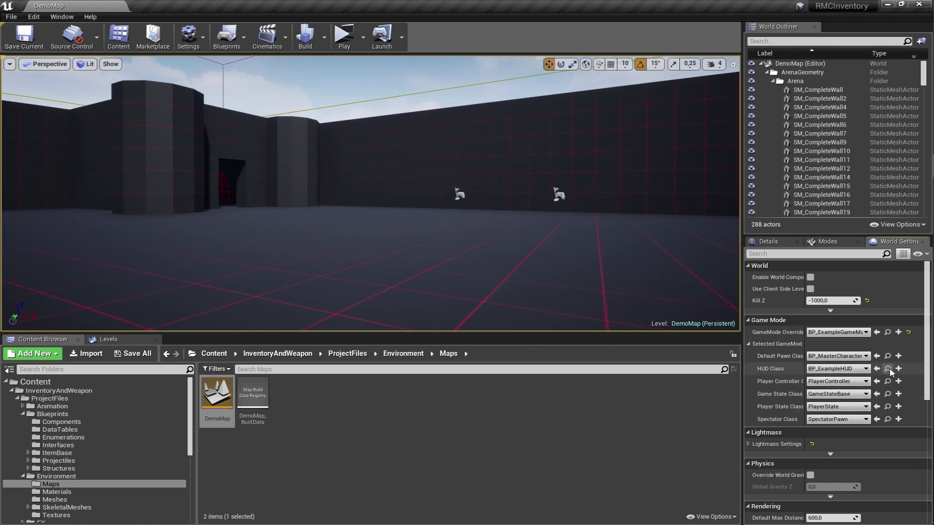
left_click(888, 369)
double_click(253, 414)
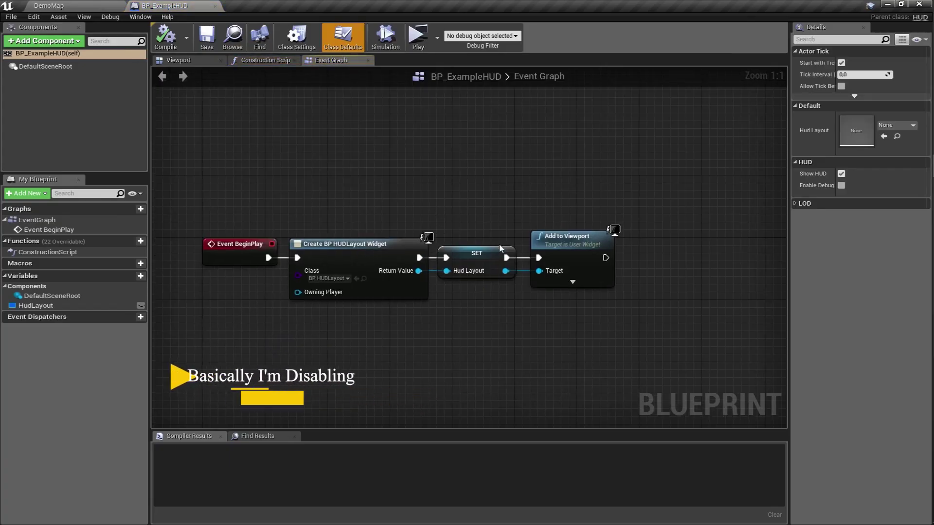
Step: Break both wires into BP_ExampleHUD's Add to Viewport node, then compile and save
left_click(540, 270, "alt")
left_click(538, 257, "alt")
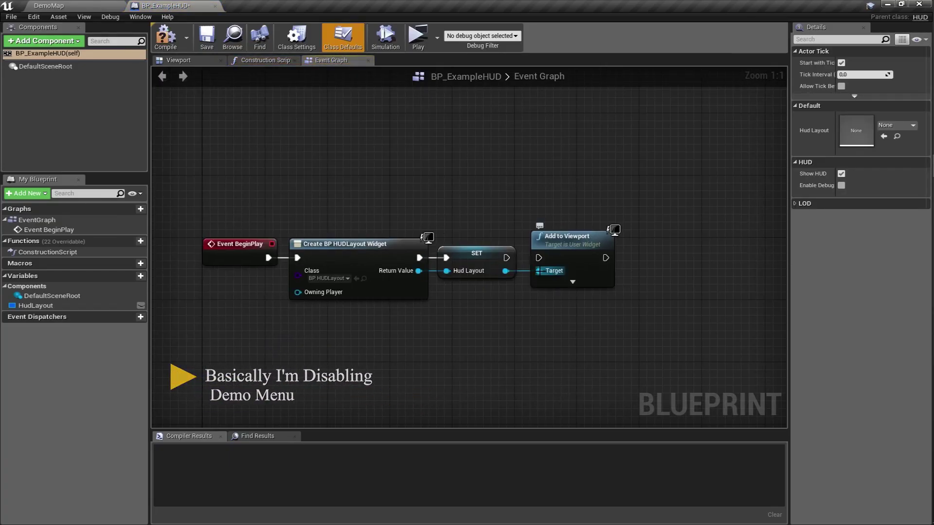
left_click(164, 37)
left_click(206, 37)
Step: Open BP_MasterCharacter from RootMotionController > Blueprints > Character
left_click(211, 4)
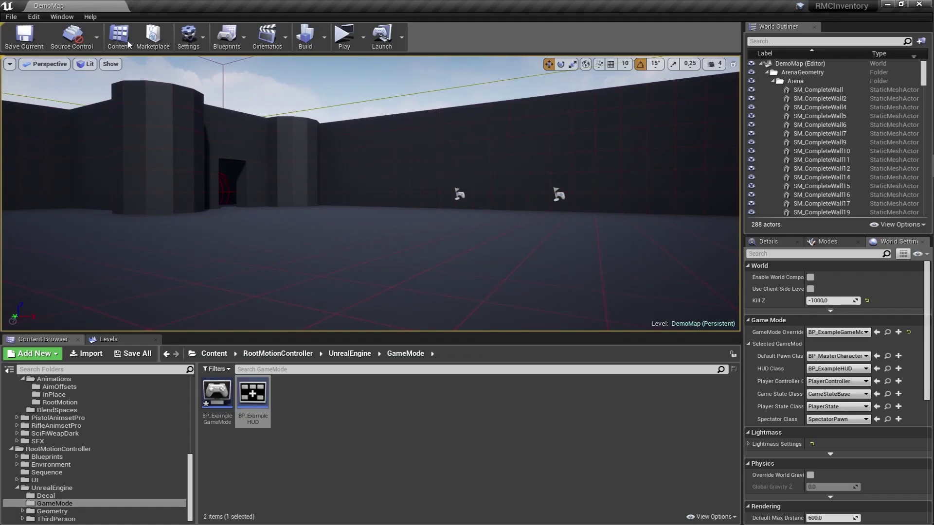
key("alt+Left")
left_click(297, 357)
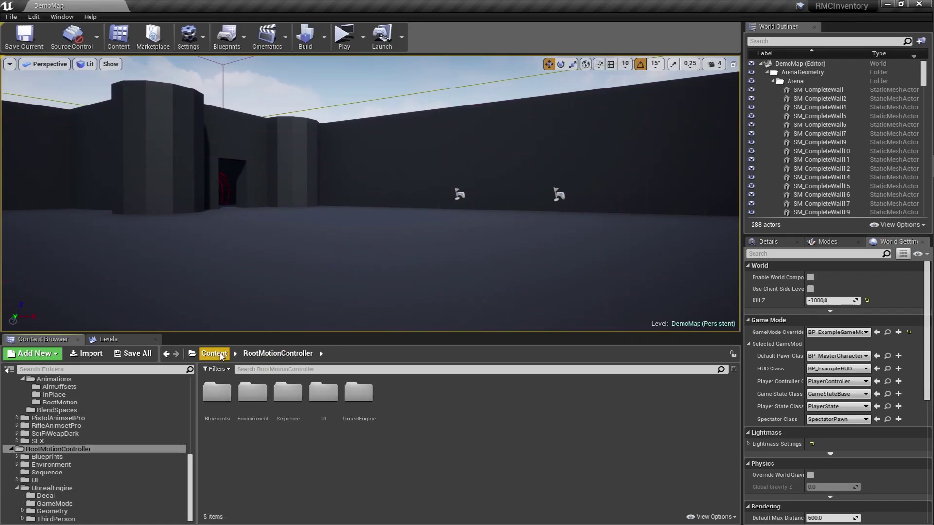
double_click(216, 392)
double_click(217, 391)
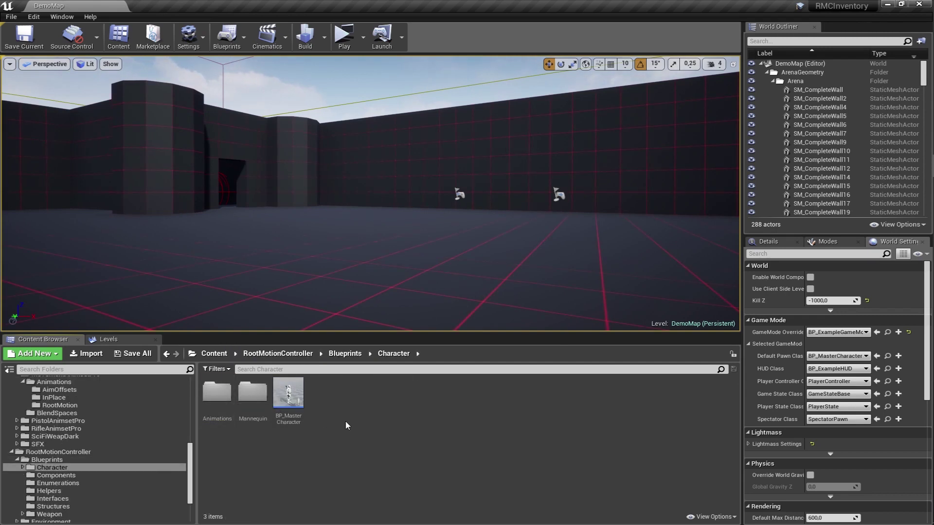
double_click(288, 394)
right_click_drag(439, 224, 536, 263)
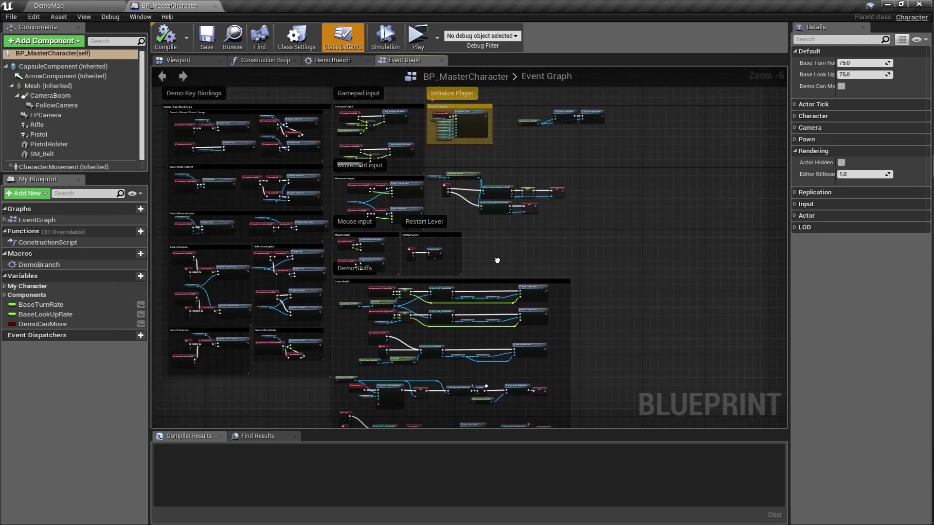
Step: Delete the Rifle, Pistol, PistolHolster and SM_Belt components, then compile and save
left_click(178, 60)
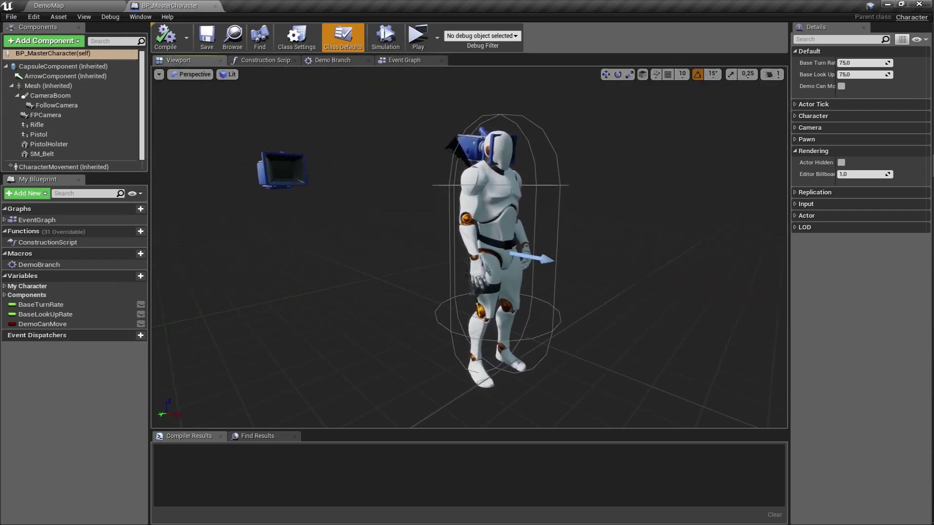
left_click(69, 126)
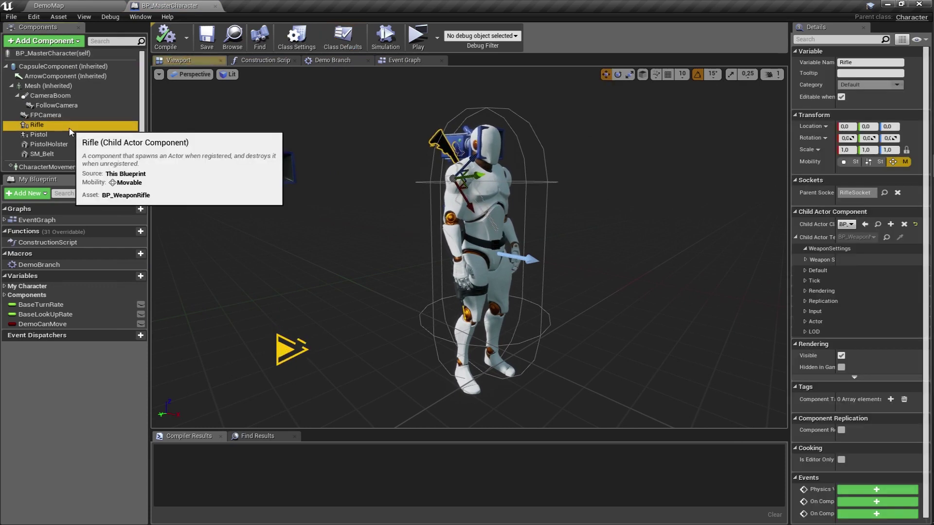
key("Delete")
left_click(72, 124)
key("Delete")
left_click(73, 127)
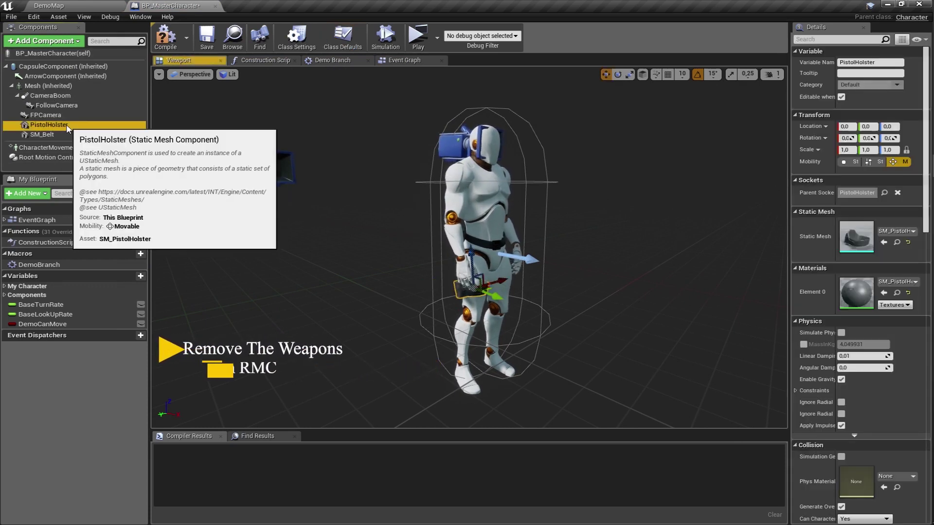
key("Delete")
left_click(73, 128)
key("Delete")
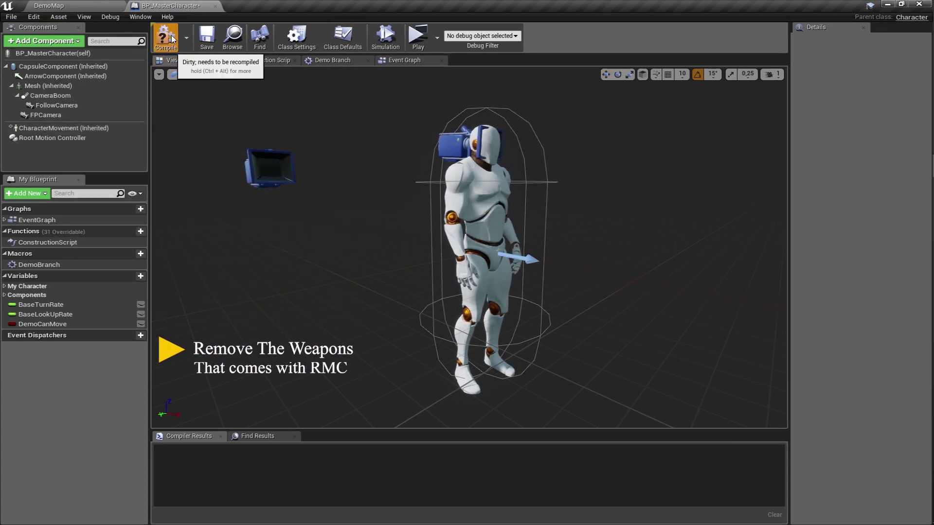
left_click(197, 45)
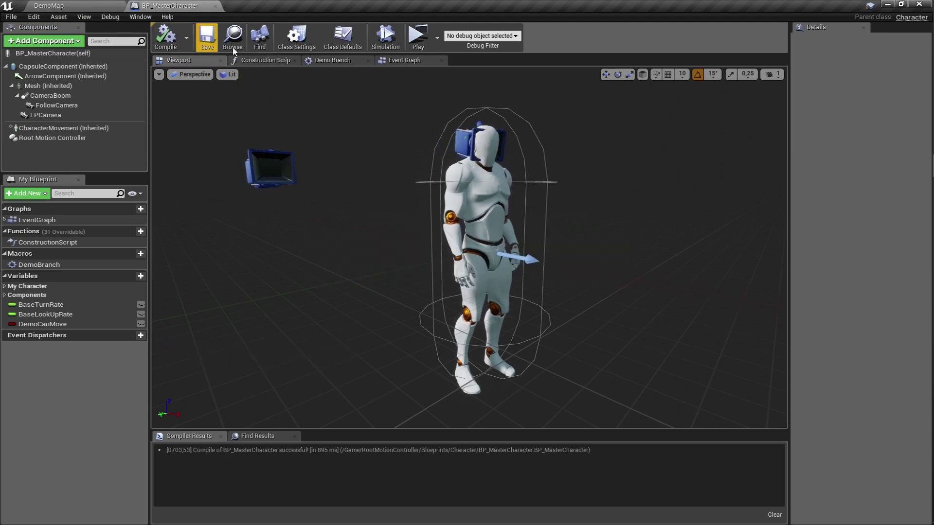
Step: Bring up the character's Event Graph around the Initialize Player group
left_click(333, 62)
middle_click(343, 62)
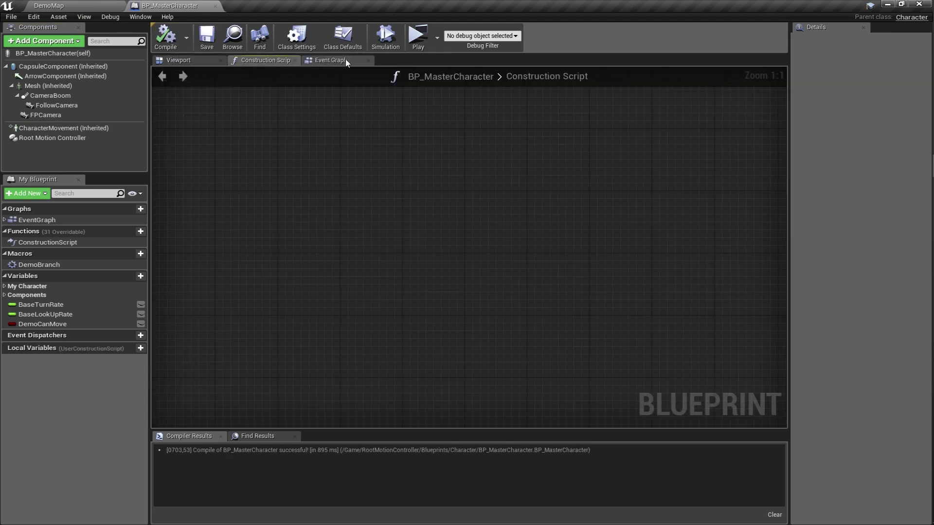
left_click(324, 62)
right_click_drag(696, 99, 559, 162)
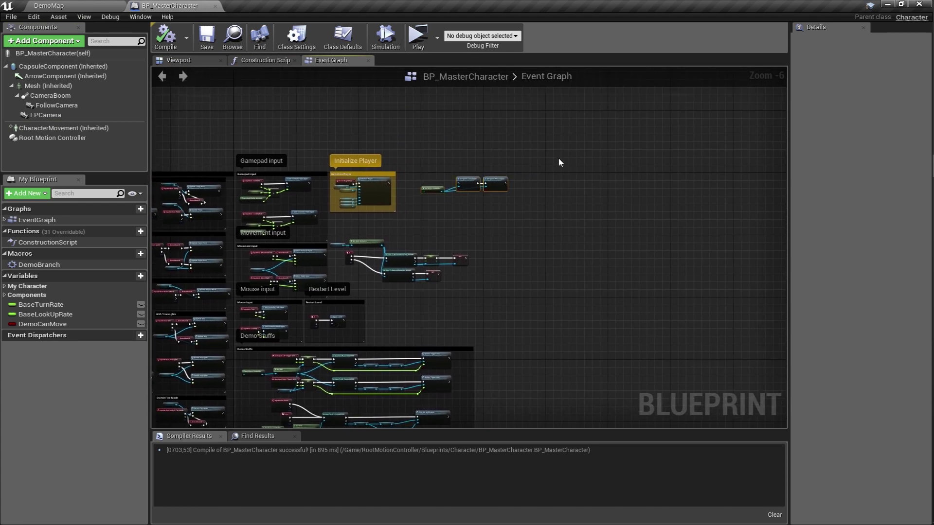
right_click_drag(483, 243, 554, 125)
left_click_drag(573, 220, 605, 251)
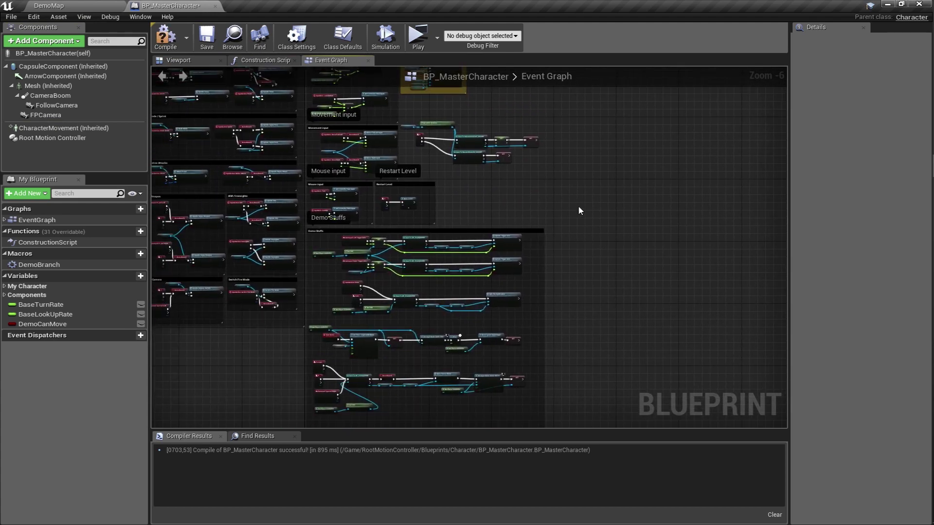
scroll(578, 207, "up", 2)
scroll(493, 203, "up", 1)
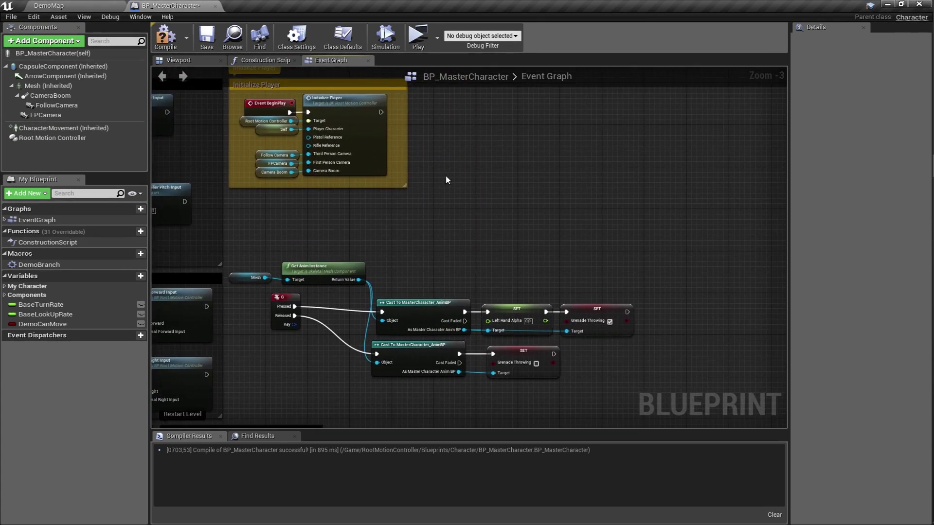
Step: Box-select and delete the Get Anim Instance, key event and Cast/SET Grenade Throwing nodes
left_click_drag(245, 236, 657, 411)
key("Delete")
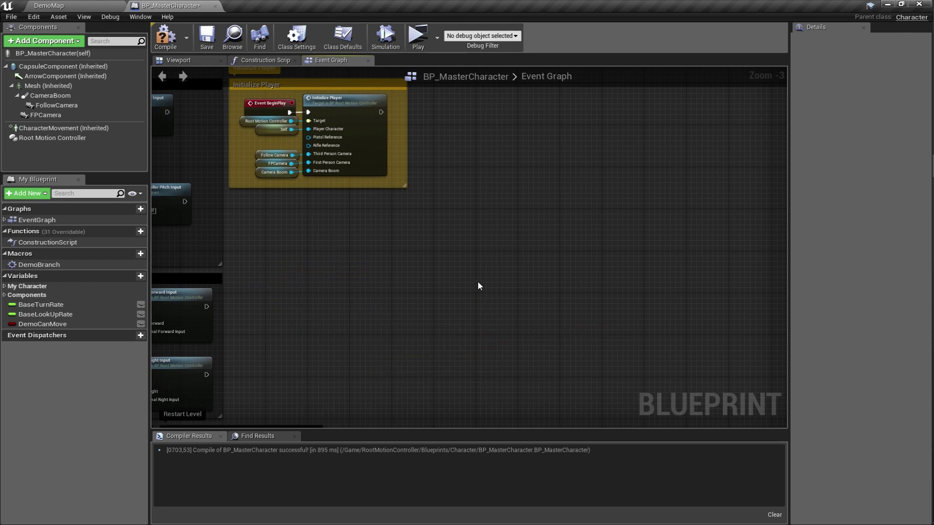
right_click_drag(461, 267, 463, 347)
scroll(462, 282, "up", 2)
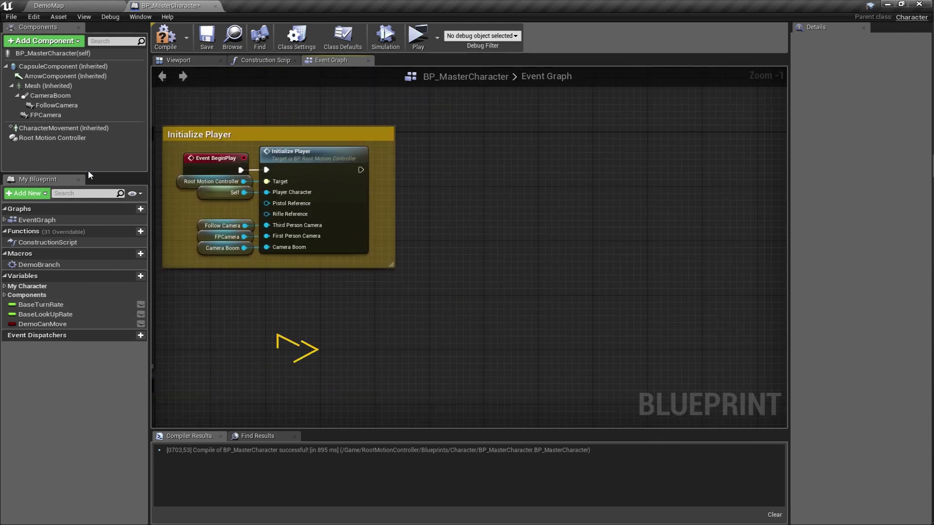
Step: Add a BP Inventory Component to the character, named Inventory Component
left_click(60, 46)
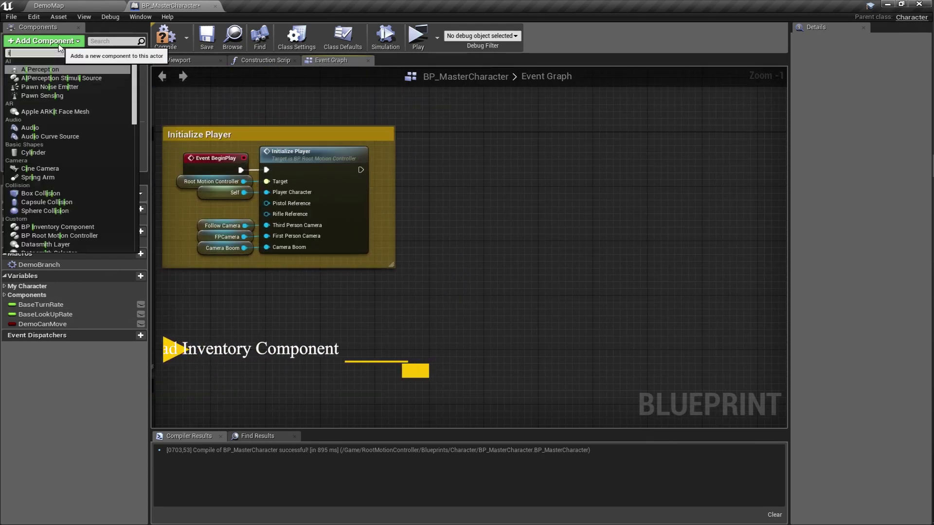
left_click(60, 46)
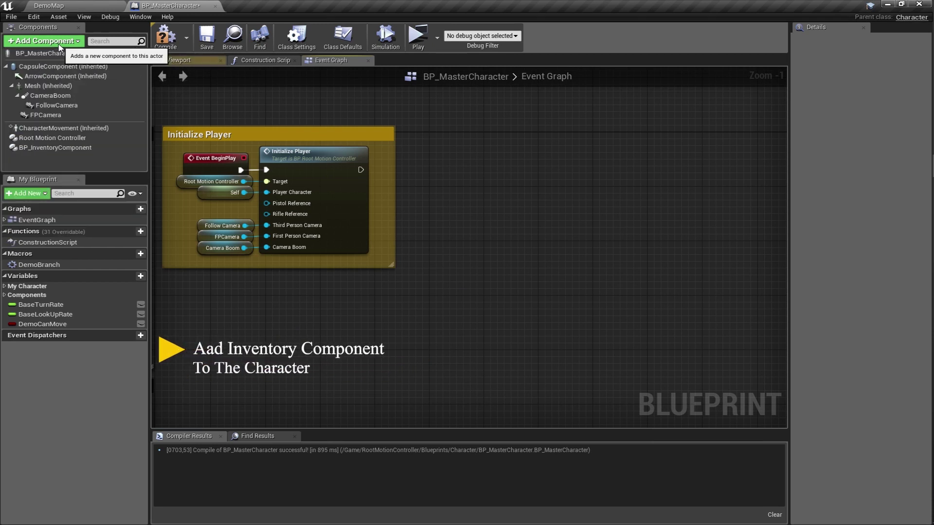
left_click(73, 145)
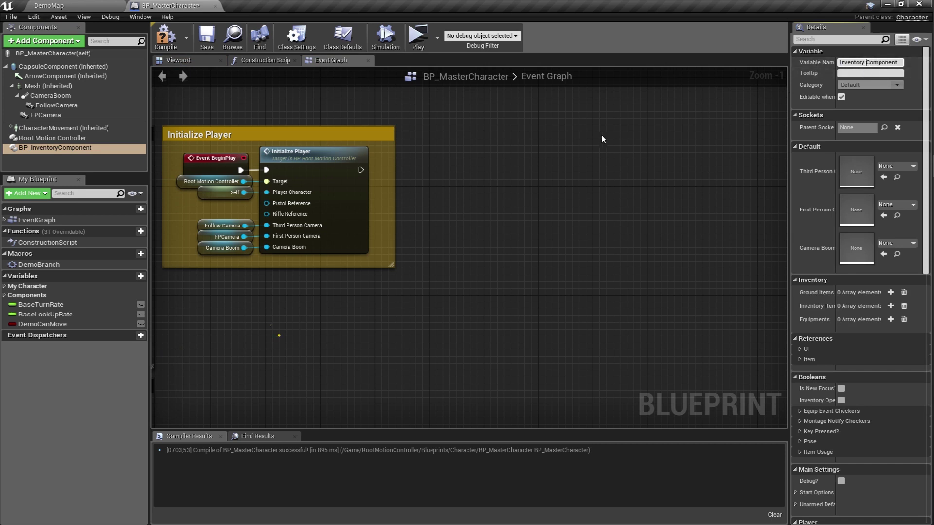
left_click(564, 149)
Step: Place the Inventory Component's Initialize Player call, chained after the first Initialize Player
mouse_move(91, 147)
left_mouse_down()
mouse_move(307, 106)
mouse_move(462, 121)
left_mouse_up()
type("ini")
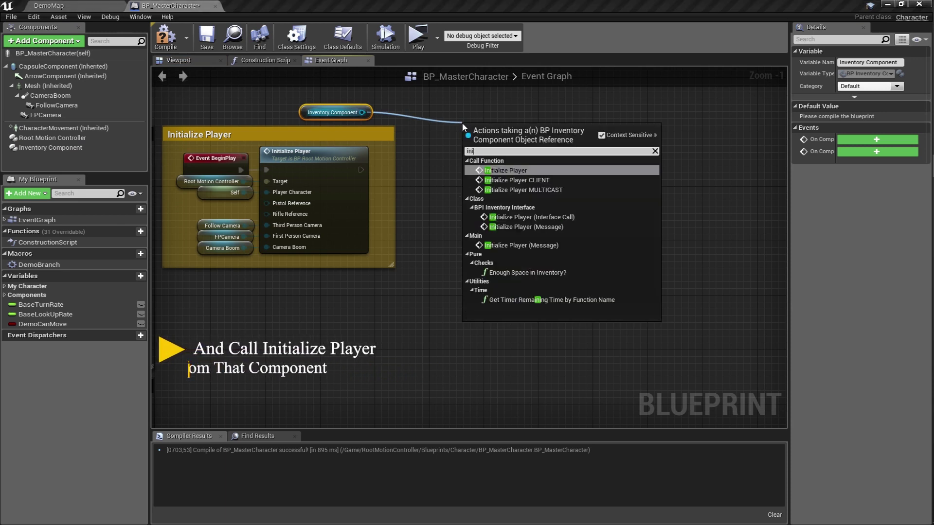
type("tialize")
key("Return")
scroll(463, 128, "up", 1)
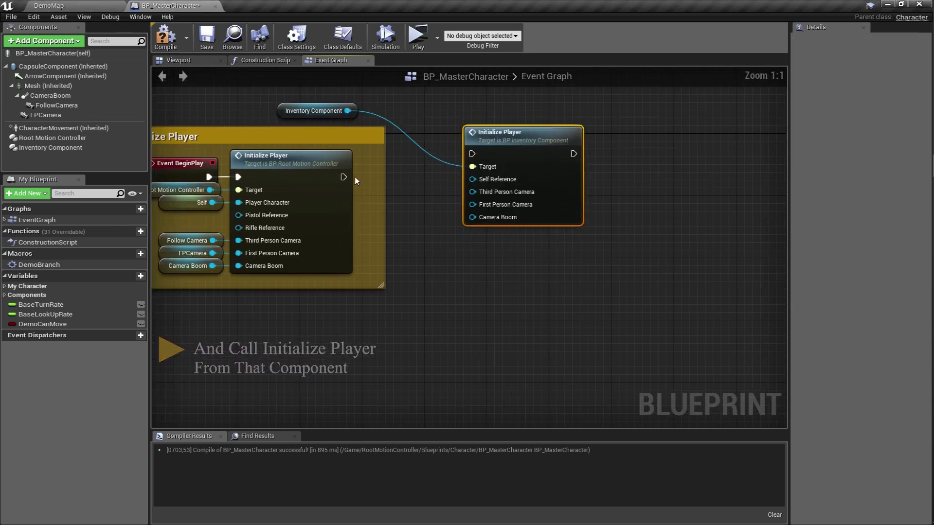
left_click_drag(499, 152, 498, 175)
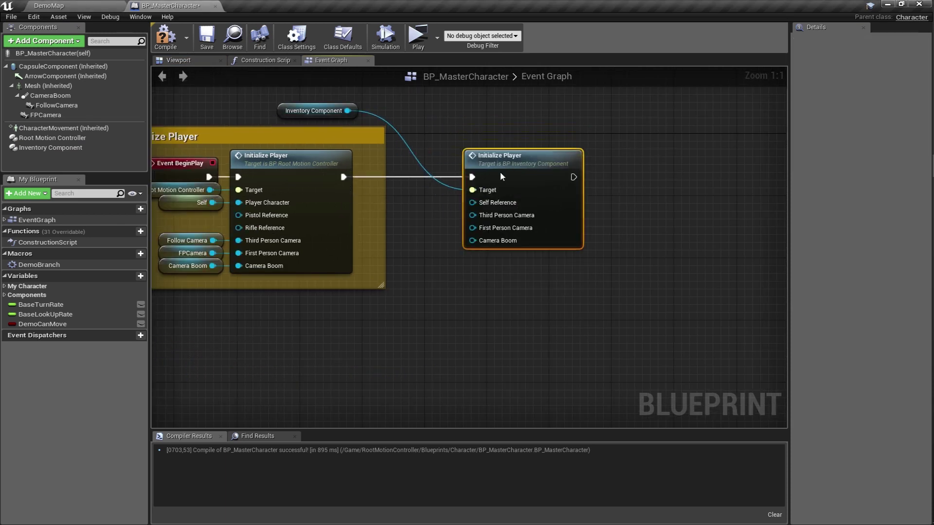
mouse_move(313, 112)
left_mouse_down()
mouse_move(524, 143)
mouse_move(494, 154)
left_mouse_up()
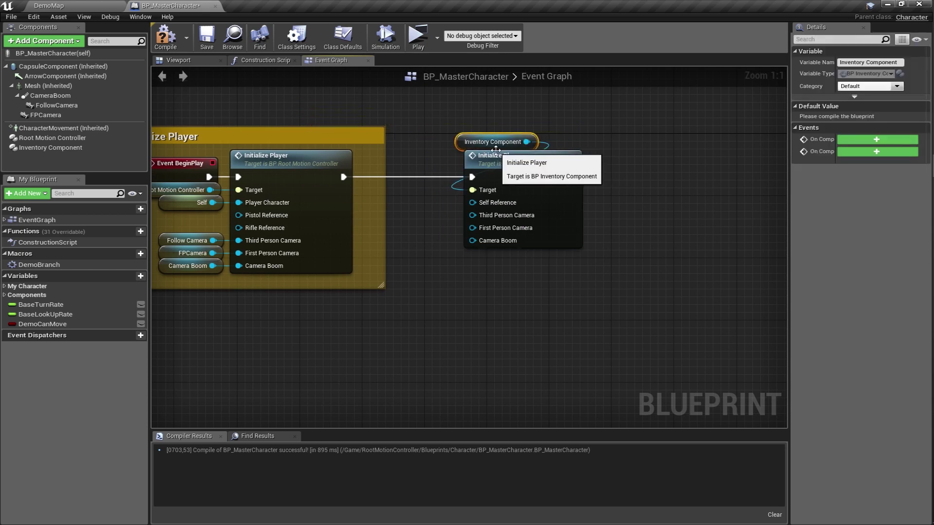
Step: Copy the Self, Follow Camera and Camera Boom getters and wire them into the new Initialize Player
left_click(191, 267)
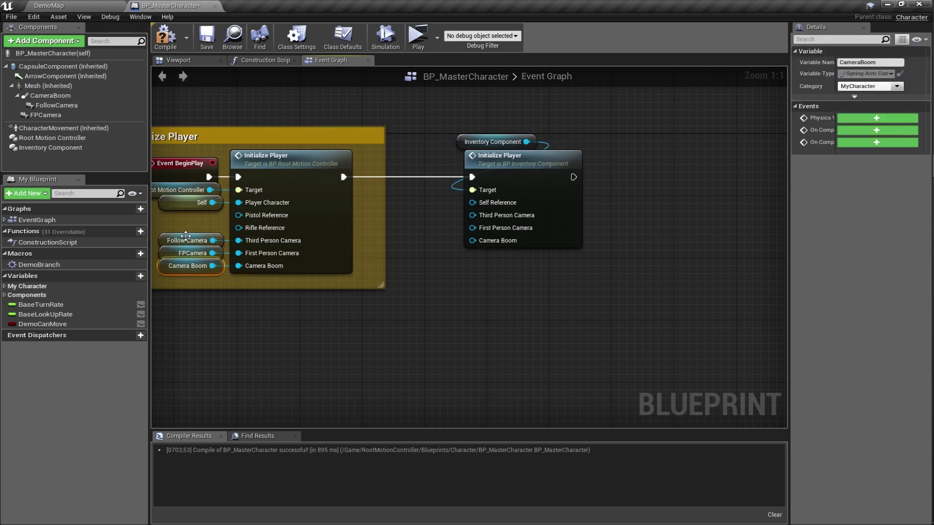
left_click(185, 236, "ctrl")
left_click(188, 205, "ctrl")
key("ctrl+v")
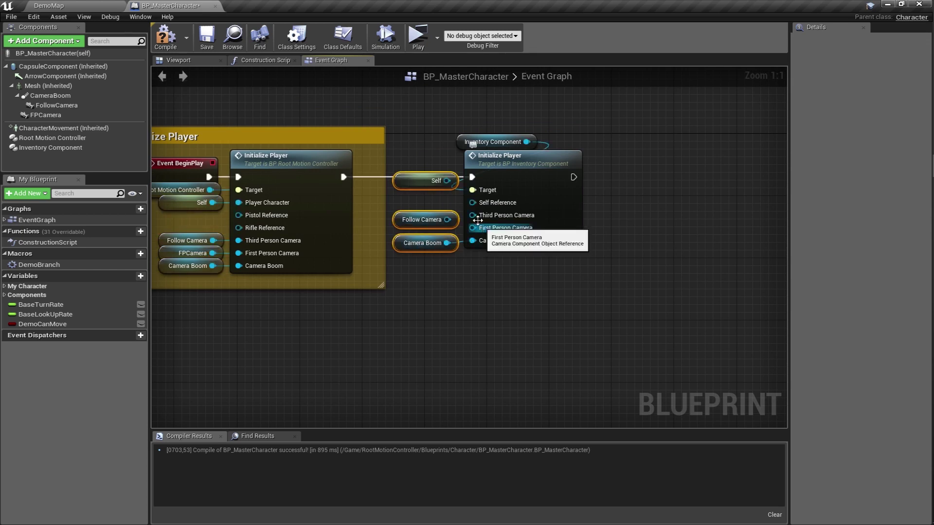
left_click_drag(477, 220, 476, 217)
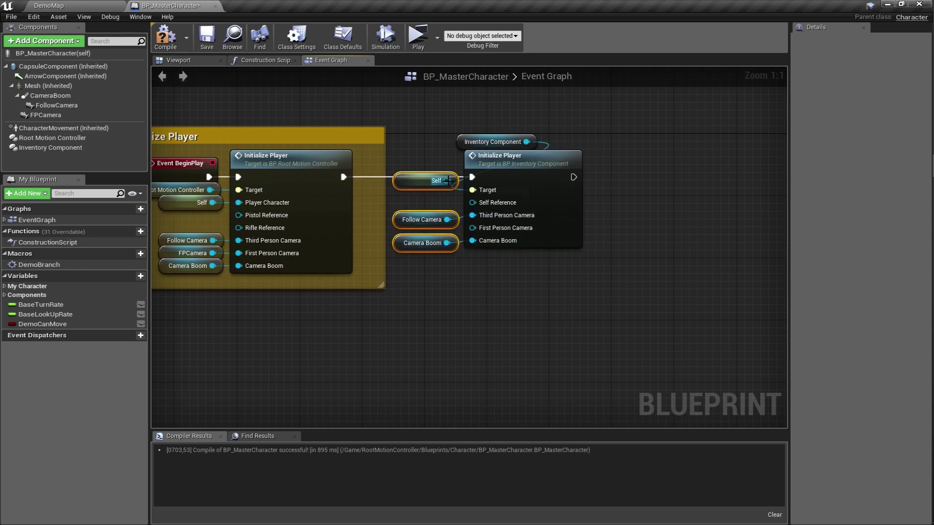
right_click(476, 214)
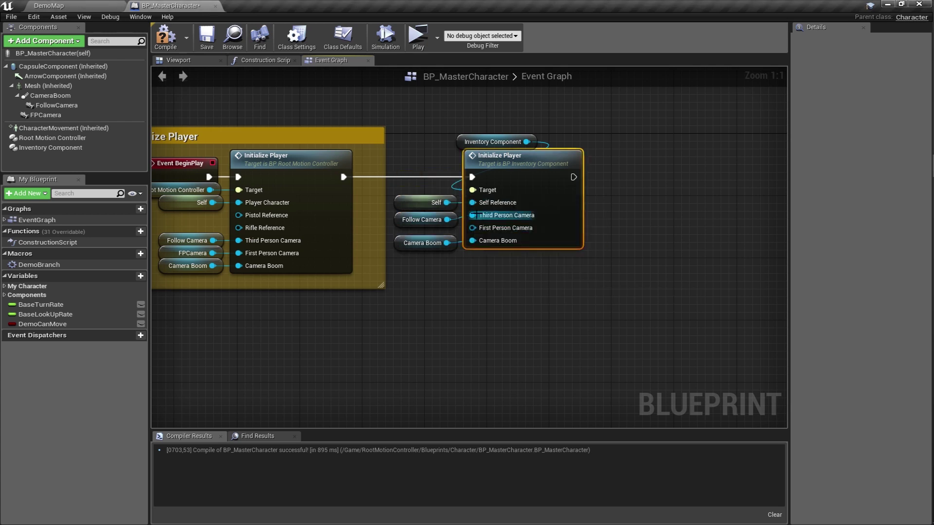
right_click(477, 215)
left_click(516, 259)
right_click(472, 240)
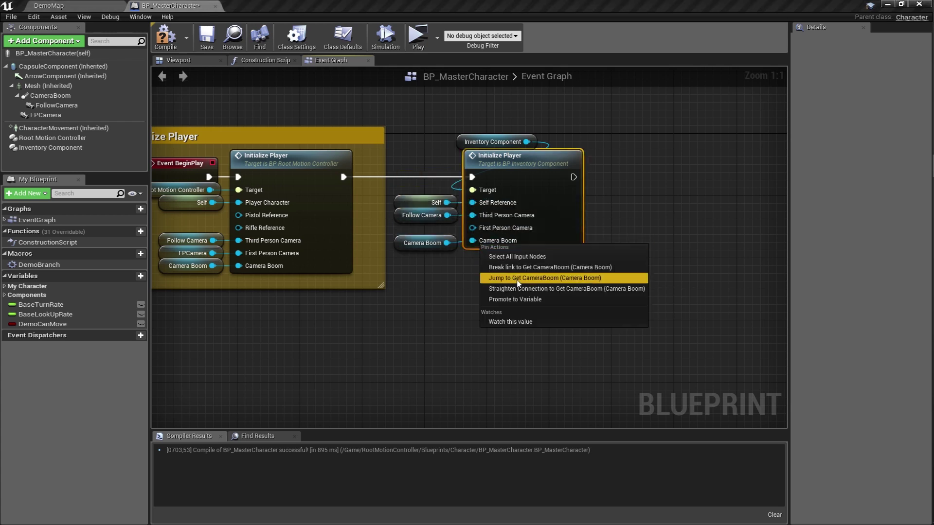
left_click(535, 284)
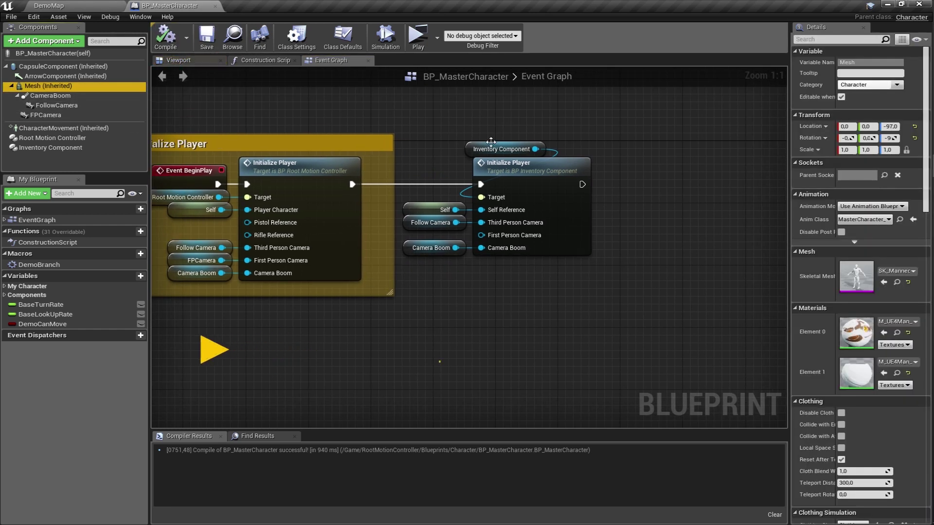
Step: Open the SK_Mannequin mesh and switch to its UE4_Mannequin_Skeleton
left_click_drag(788, 189, 705, 194)
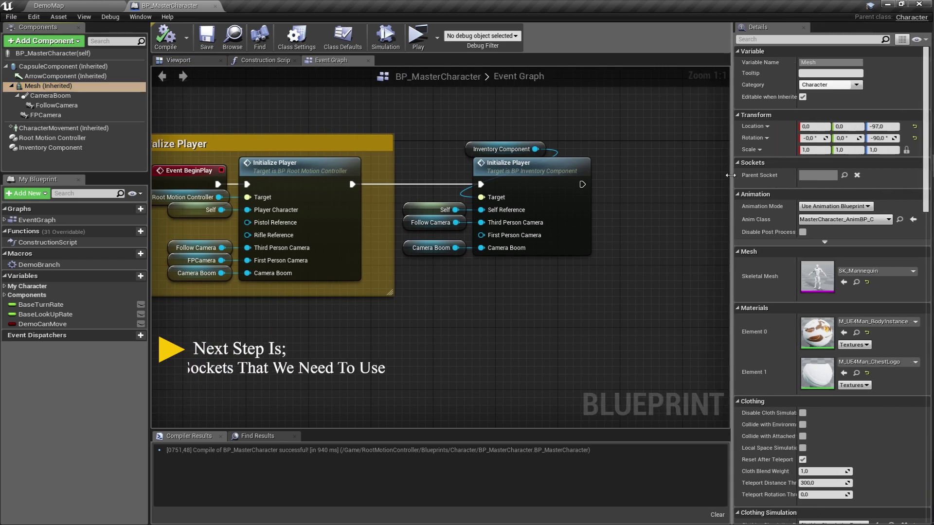
double_click(799, 275)
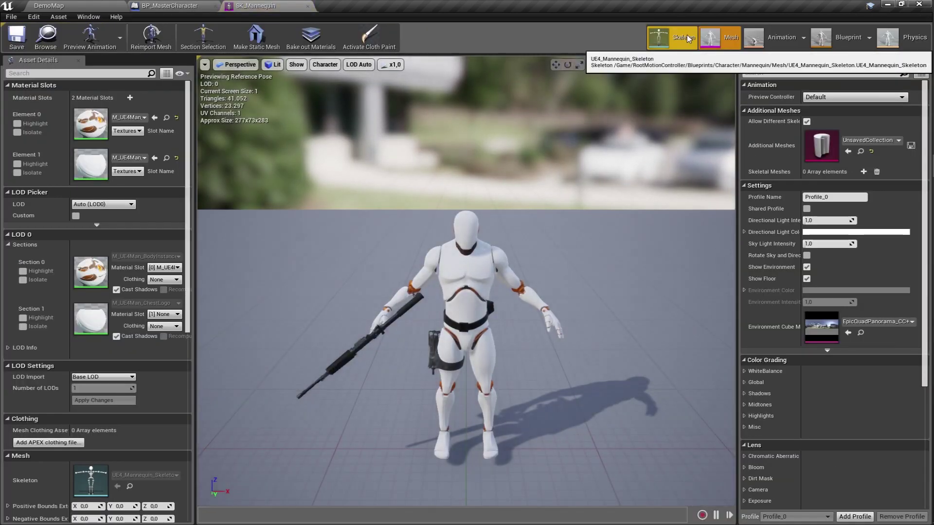
left_click(686, 36)
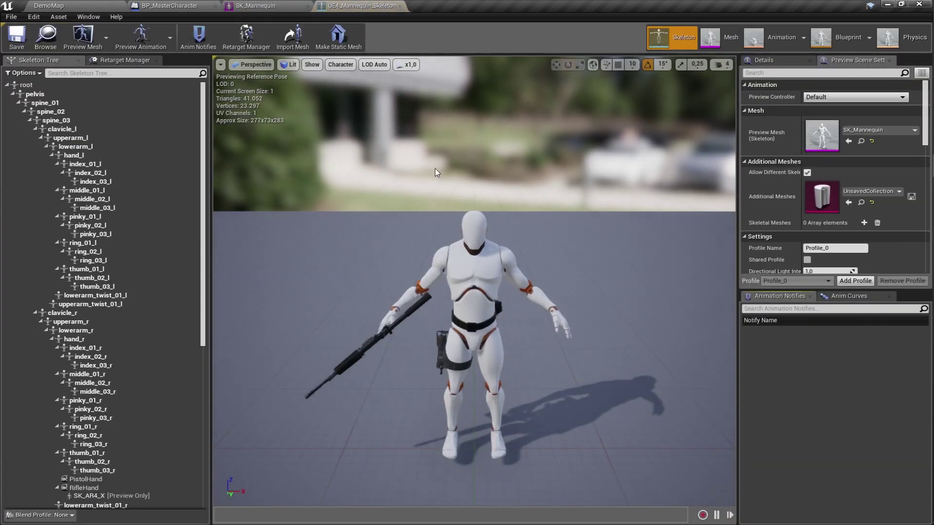
scroll(413, 249, "up", 1)
scroll(412, 249, "up", 2)
scroll(413, 250, "up", 2)
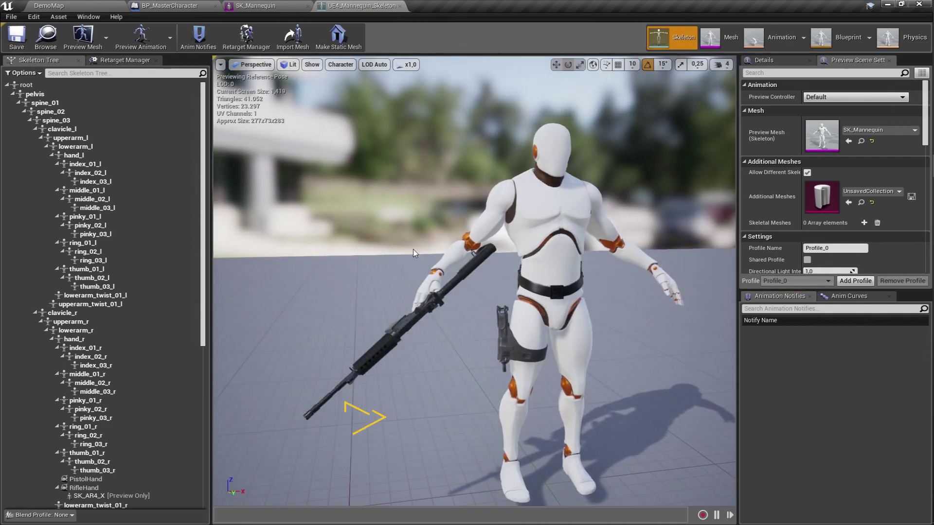
scroll(138, 295, "down", 3)
scroll(130, 300, "down", 2)
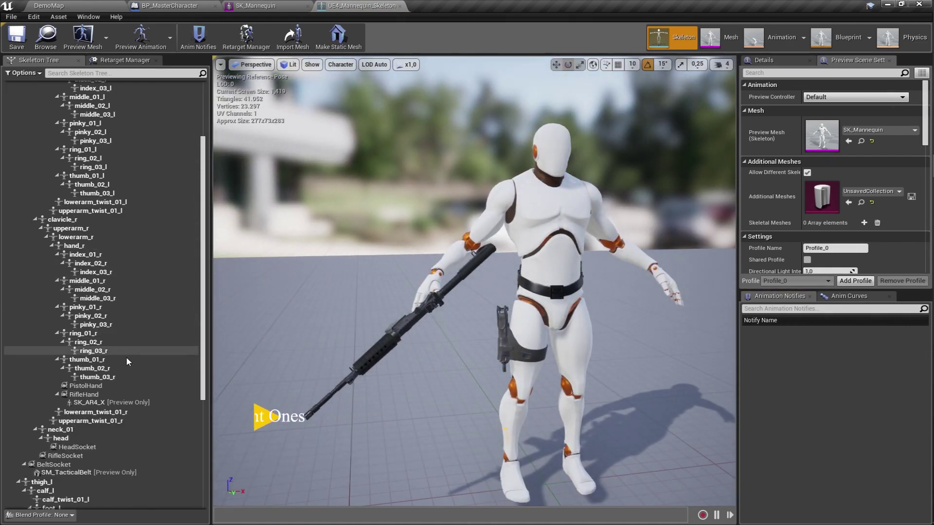
Step: Delete the PistolHand, RifleHand, HeadSocket, RifleSocket and BeltSocket sockets
left_click(118, 385)
key("Delete")
left_click(117, 385)
key("Delete")
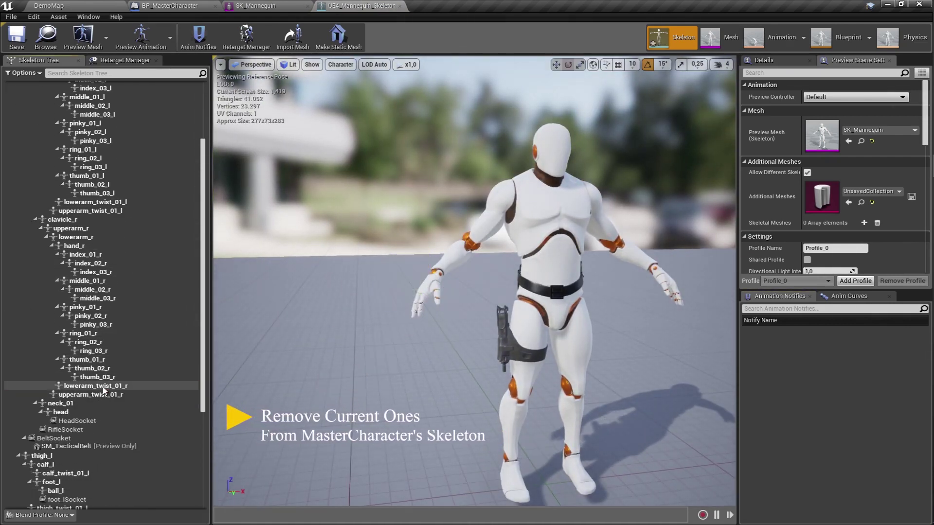
left_click(77, 420)
key("Delete")
left_click(64, 421)
key("Delete")
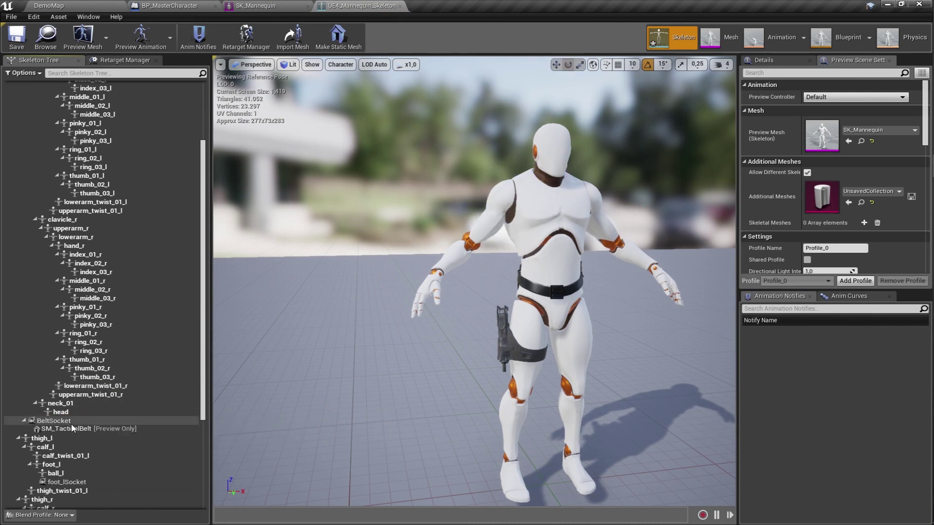
left_click(62, 421)
key("Delete")
Step: Delete the PistolHolster and PistolSocket sockets, then orbit the gear-free mannequin preview
scroll(73, 426, "down", 3)
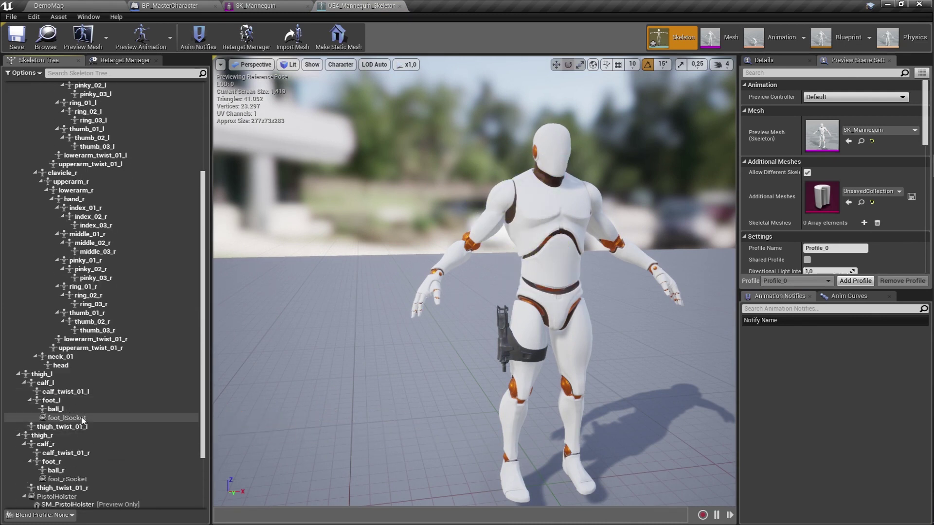
scroll(89, 457, "down", 2)
left_click(81, 450)
key("Delete")
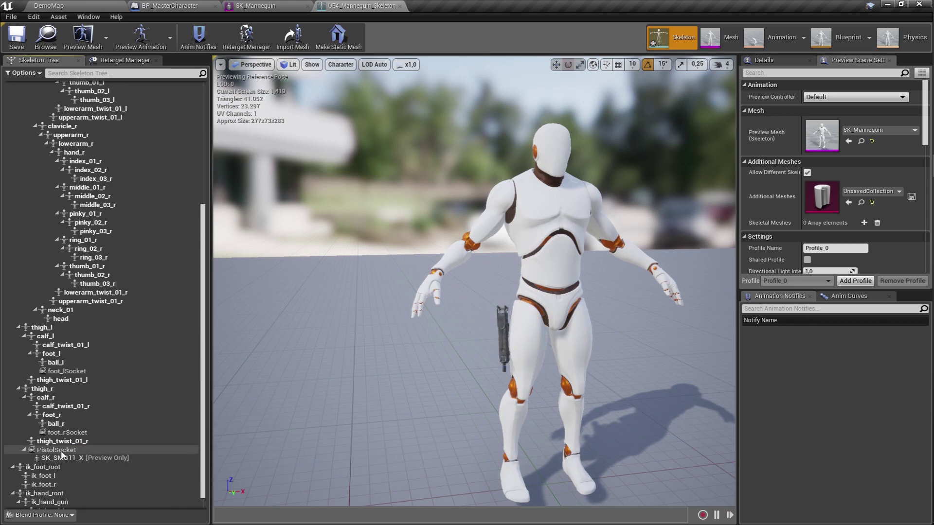
left_click(62, 451)
key("Delete")
scroll(92, 433, "up", 2)
scroll(121, 381, "up", 3)
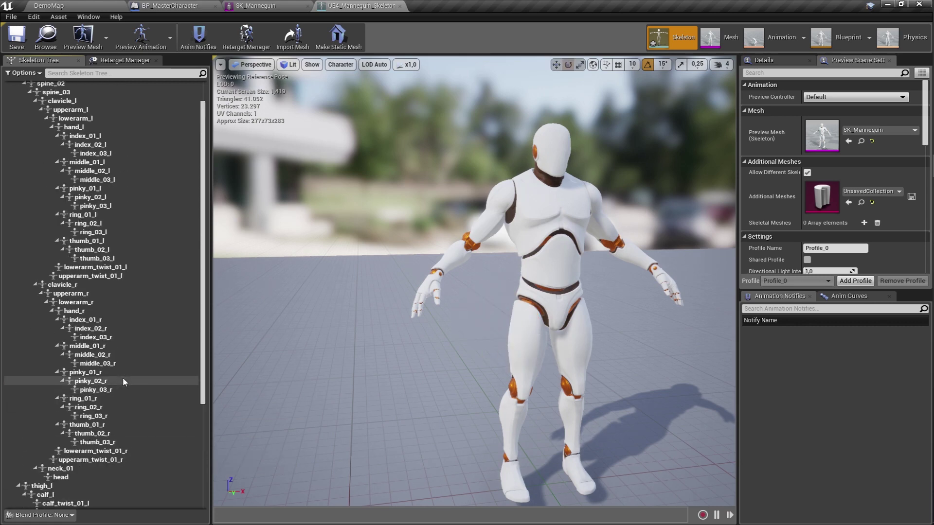
scroll(122, 320, "up", 3)
left_click_drag(331, 117, 269, 110)
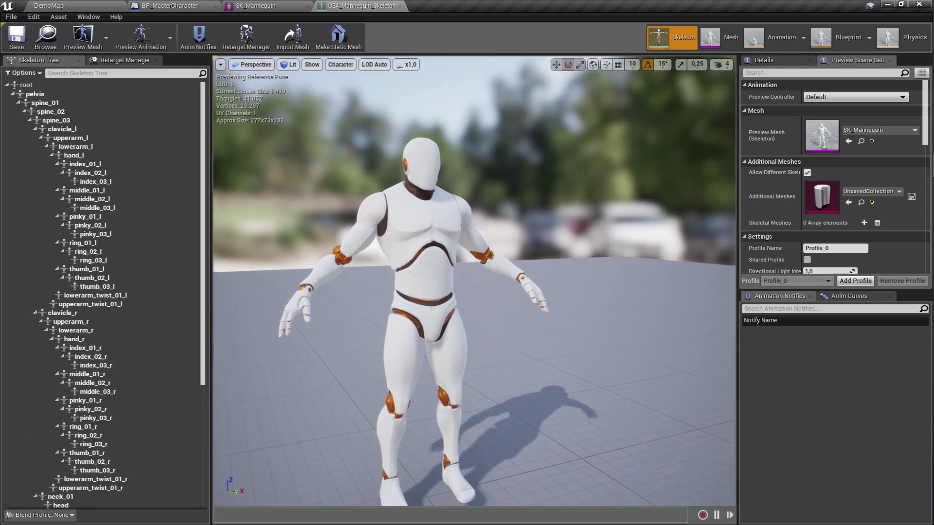
Step: Close the SK_Mannequin editor and browse to InventoryAndWeapon > ProjectFiles > Blueprints
left_click(79, 5)
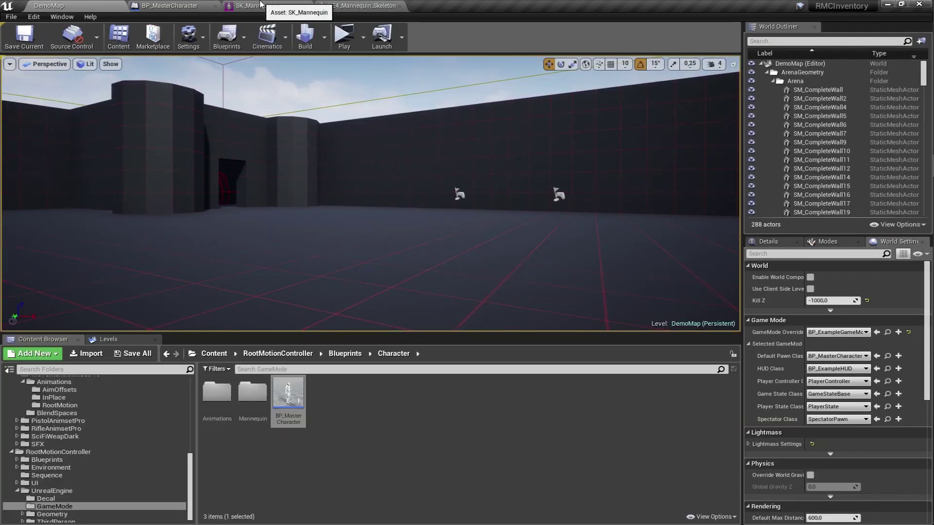
middle_click(260, 4)
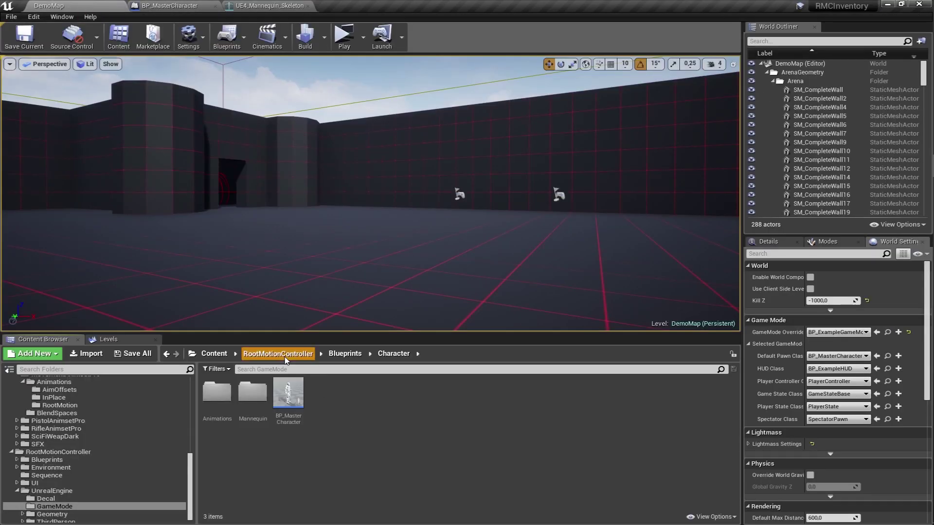
left_click(285, 359)
left_click(210, 354)
double_click(227, 416)
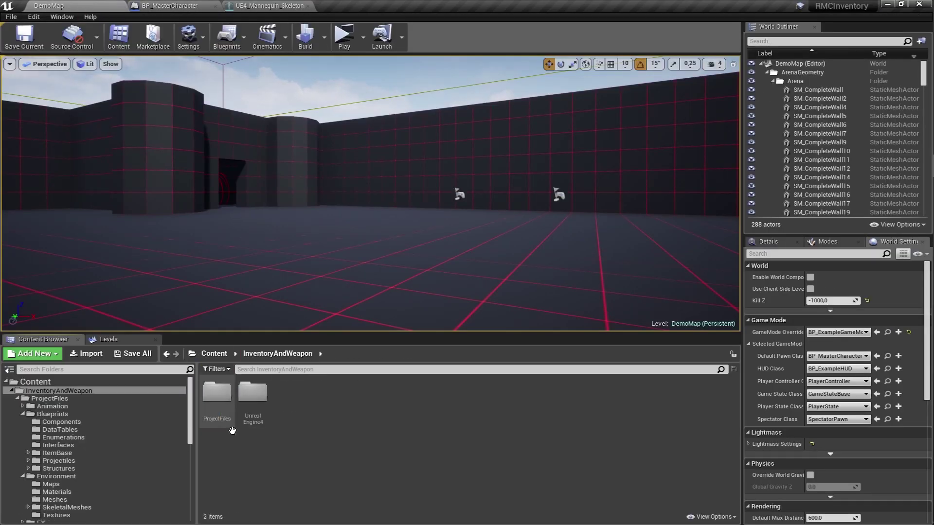
double_click(223, 407)
double_click(223, 407)
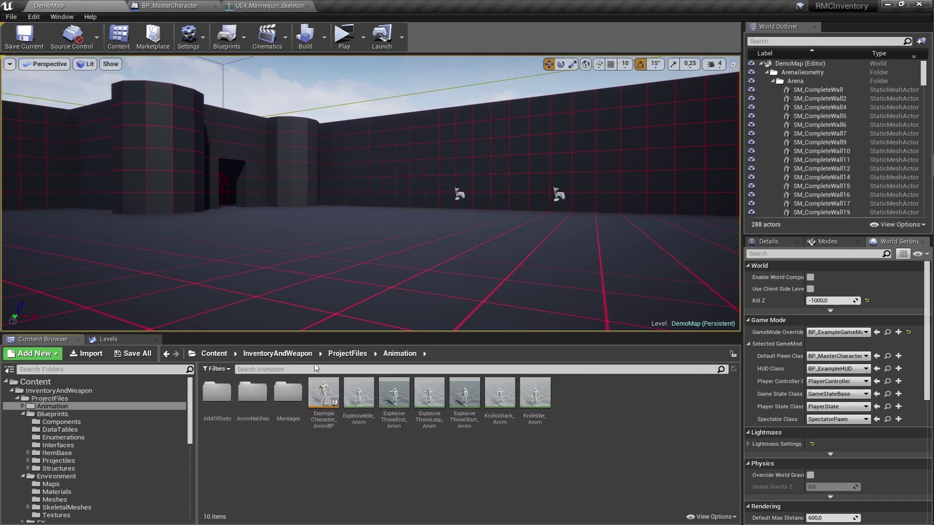
left_click(347, 353)
left_click(252, 397)
double_click(252, 396)
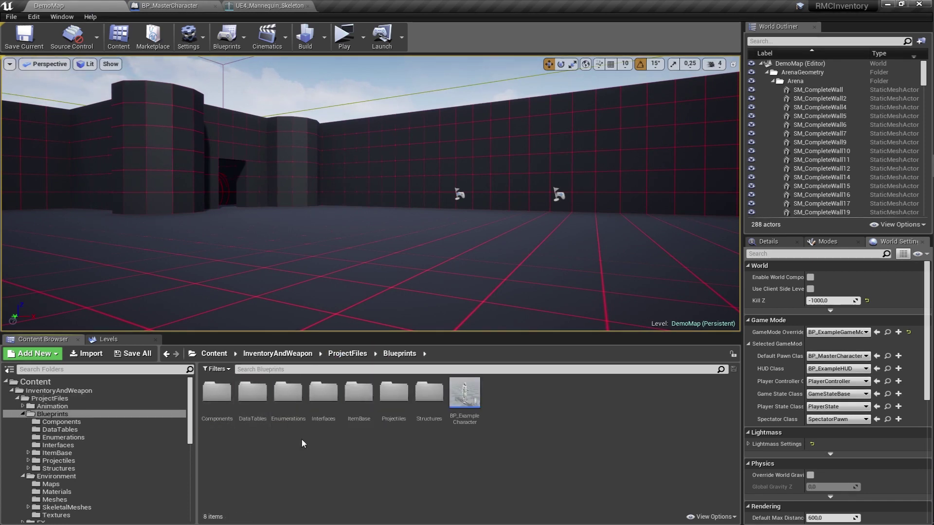
Step: Open BP_ExampleCharacter's Mesh skeletal mesh and switch to its skeleton
double_click(455, 403)
left_click(67, 87)
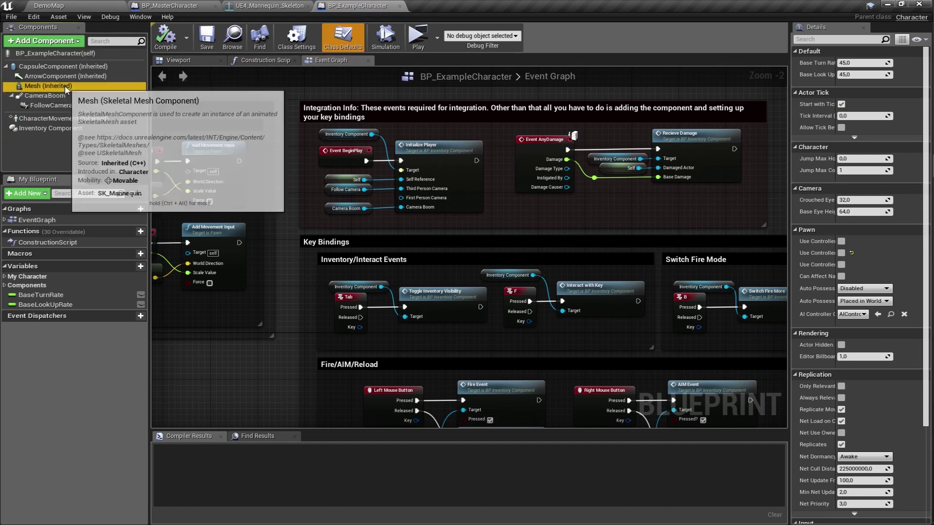
double_click(856, 278)
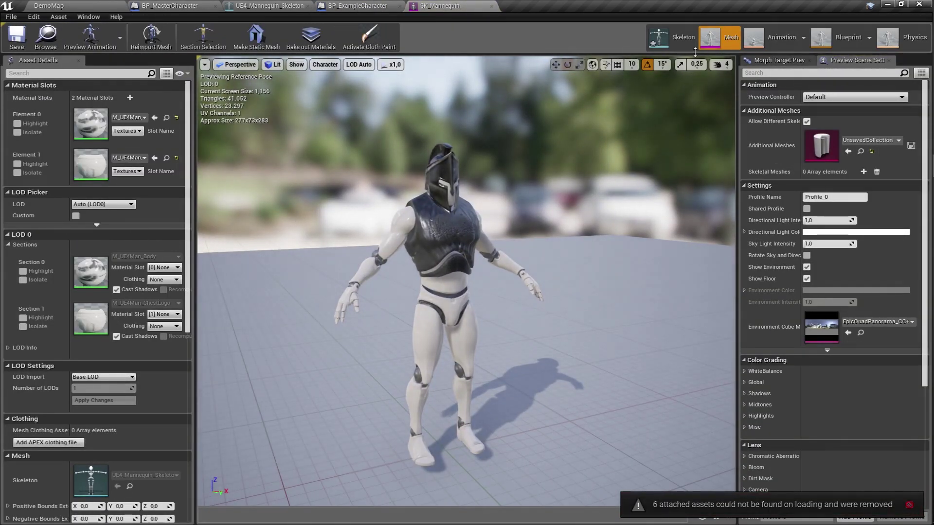
left_click(677, 41)
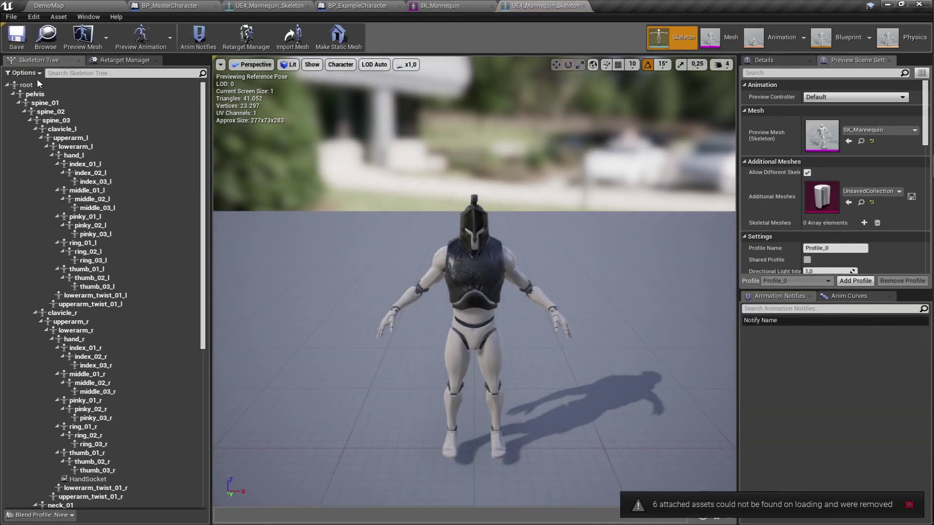
Step: Copy HandSocket from the armored skeleton and paste it onto the plain mannequin's hand_r bone
scroll(88, 275, "down", 3)
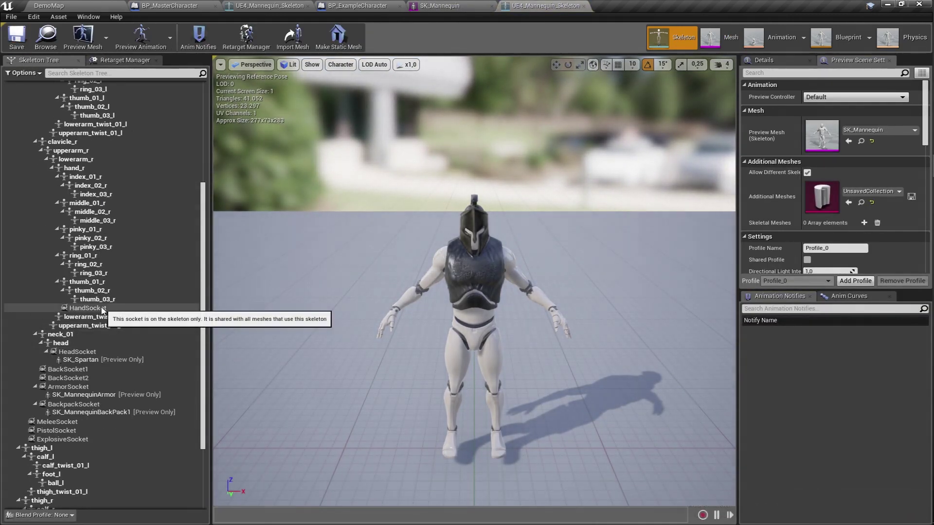
left_click(87, 309)
right_click(87, 309)
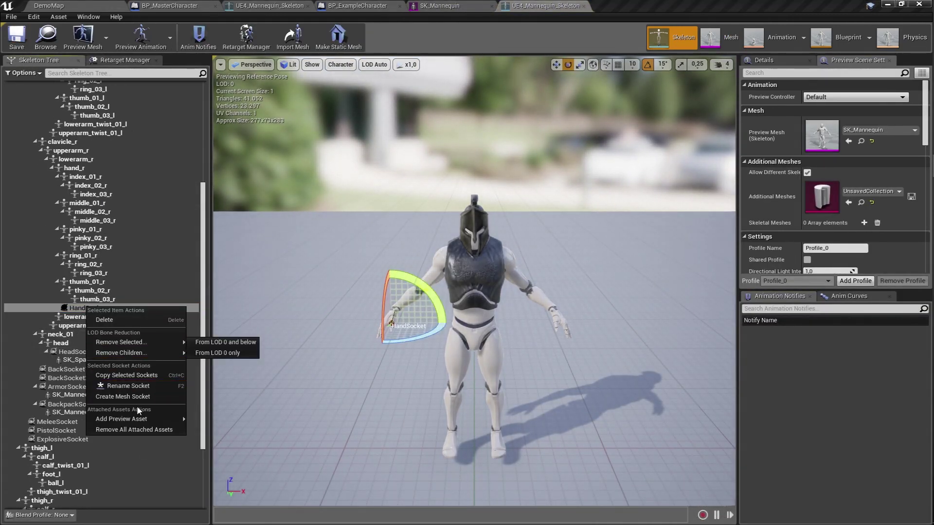
left_click(141, 376)
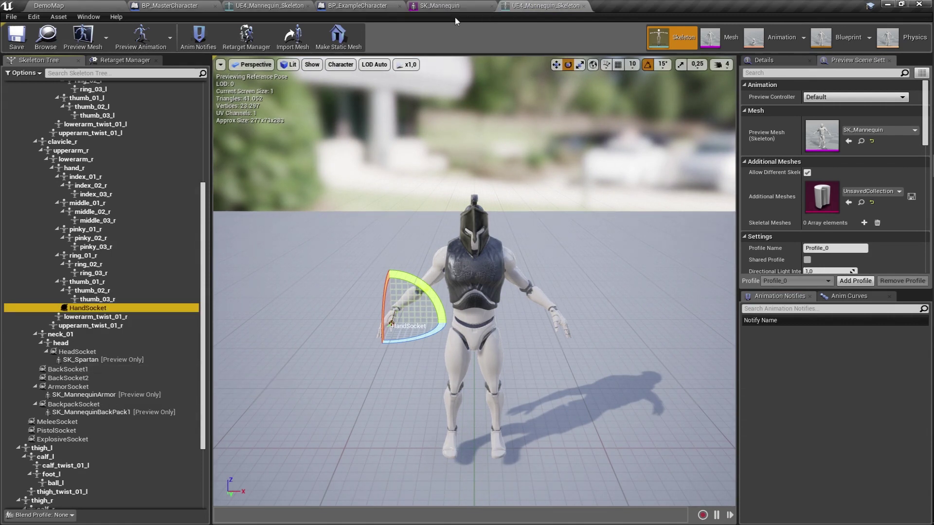
middle_click(447, 6)
left_click(282, 5)
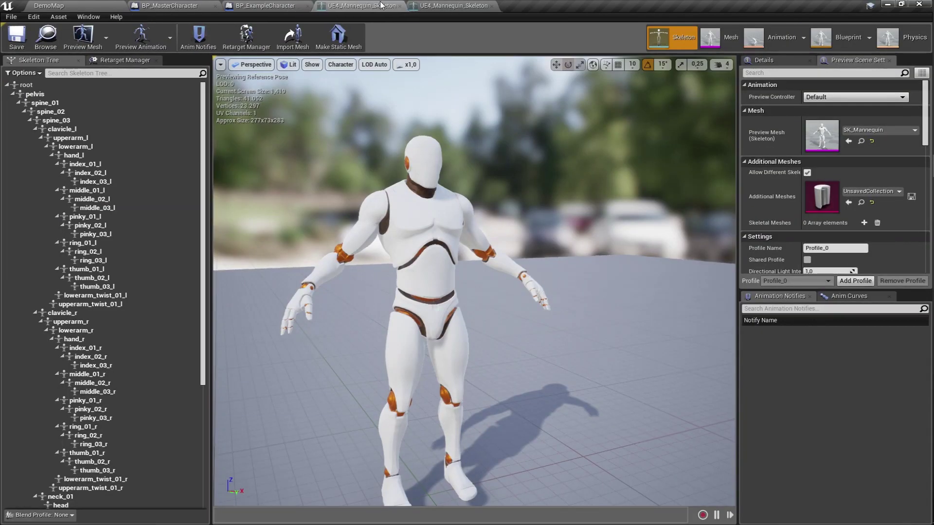
left_click(304, 292)
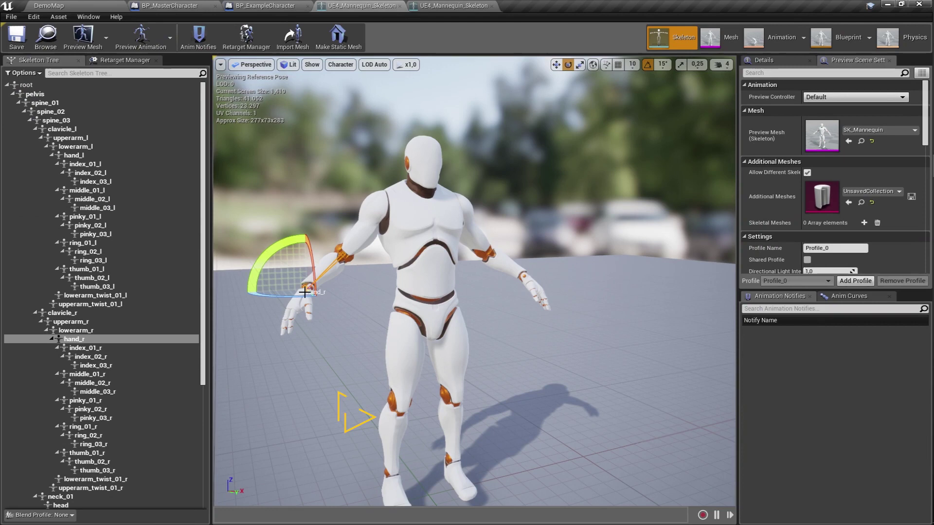
right_click(79, 339)
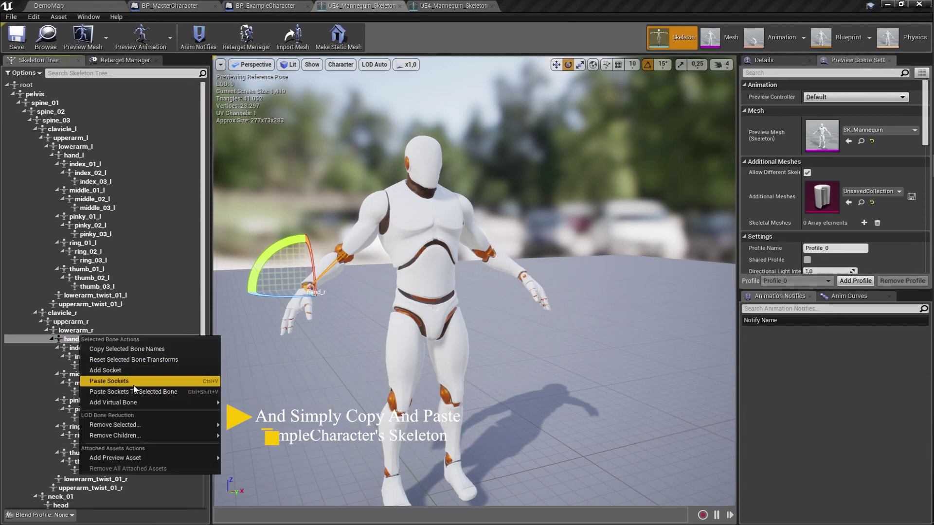
left_click(134, 383)
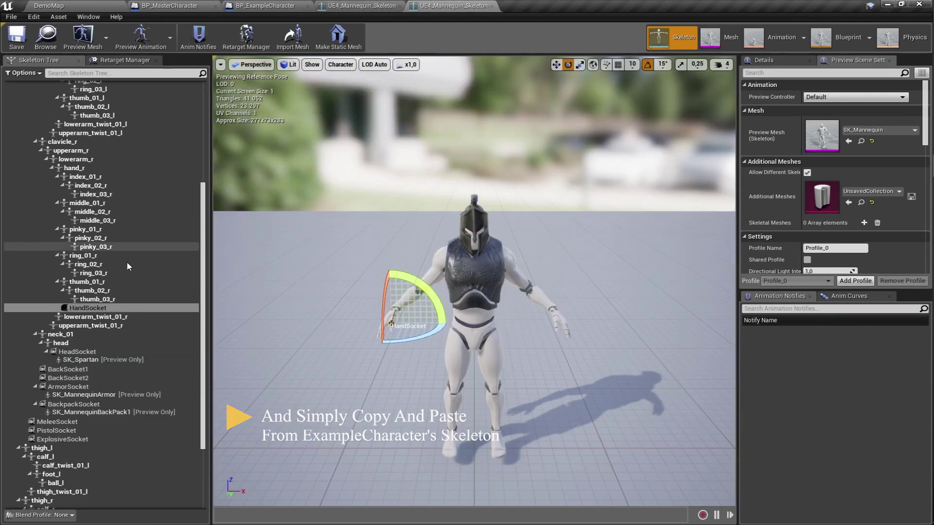
Step: Copy HeadSocket from the armored skeleton and paste it onto the plain mannequin's head bone
left_click(77, 351)
right_click(78, 352)
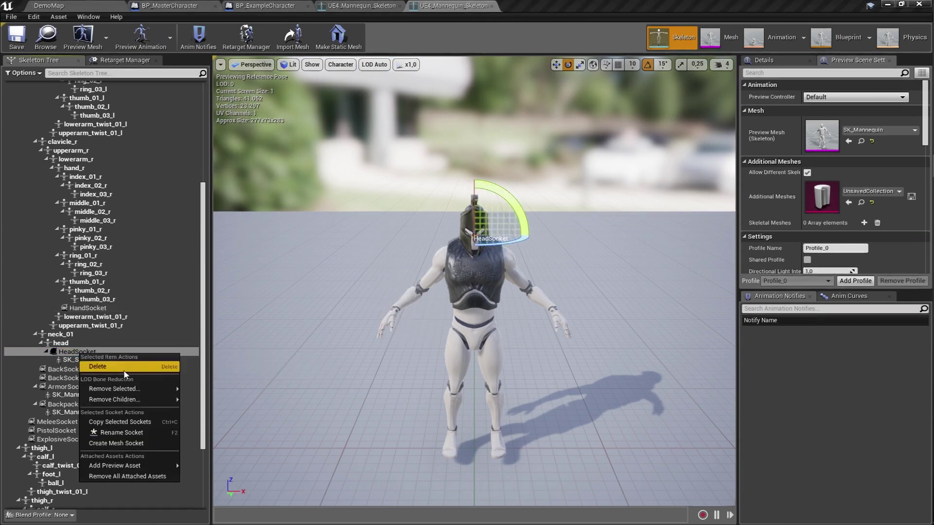
mouse_move(116, 388)
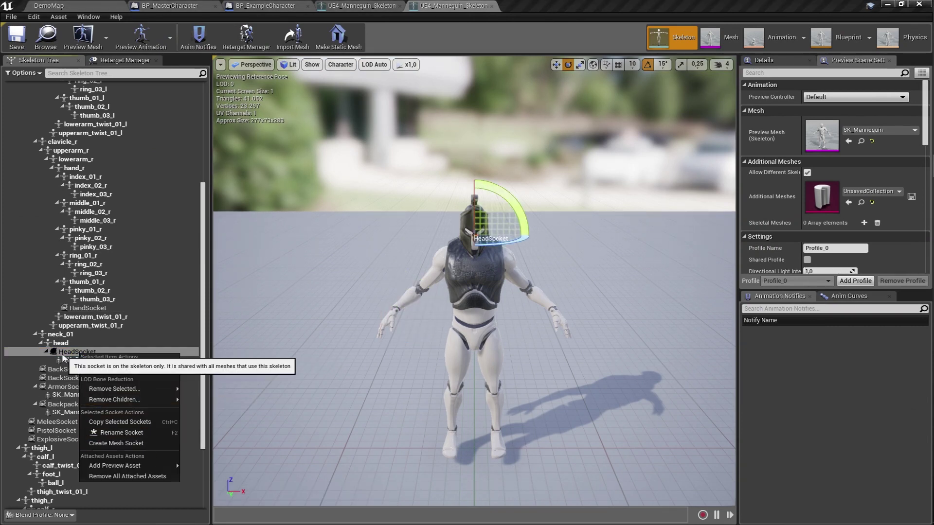
left_click(179, 389)
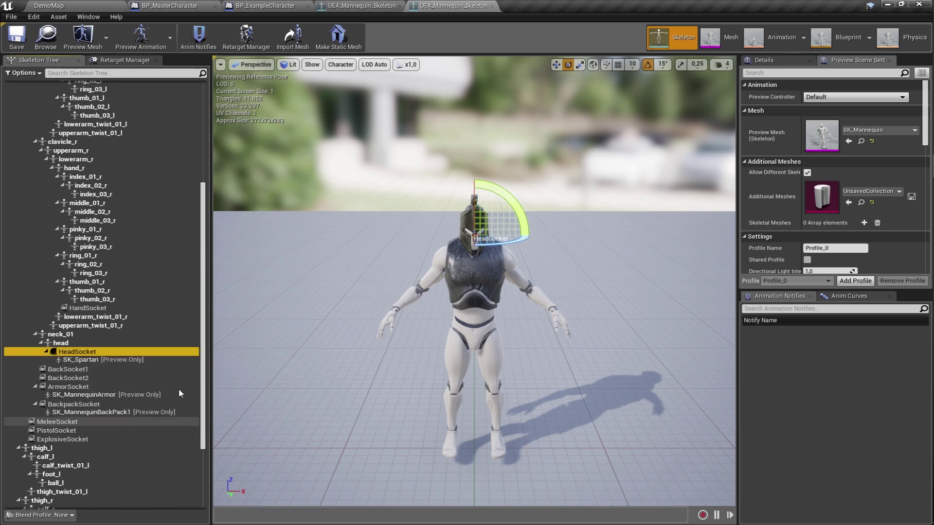
left_click(376, 5)
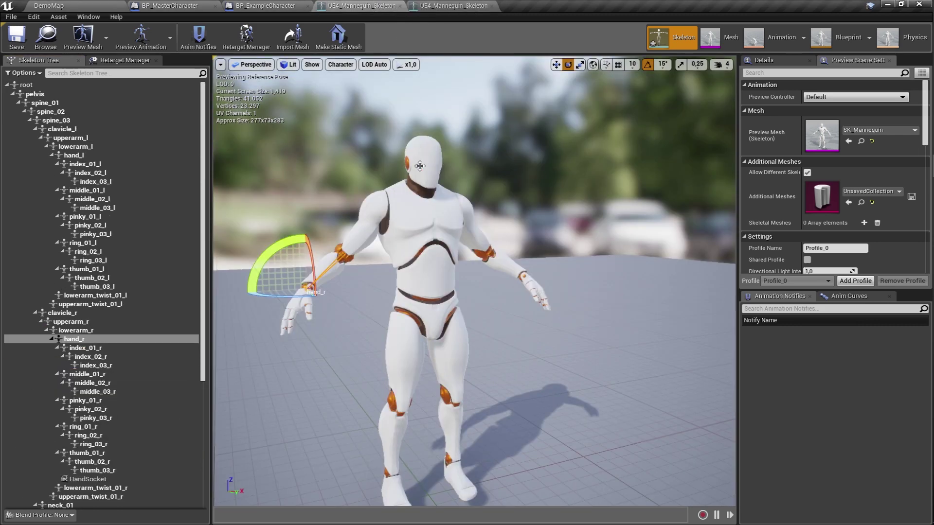
scroll(138, 319, "down", 10)
left_click(137, 321)
right_click(75, 321)
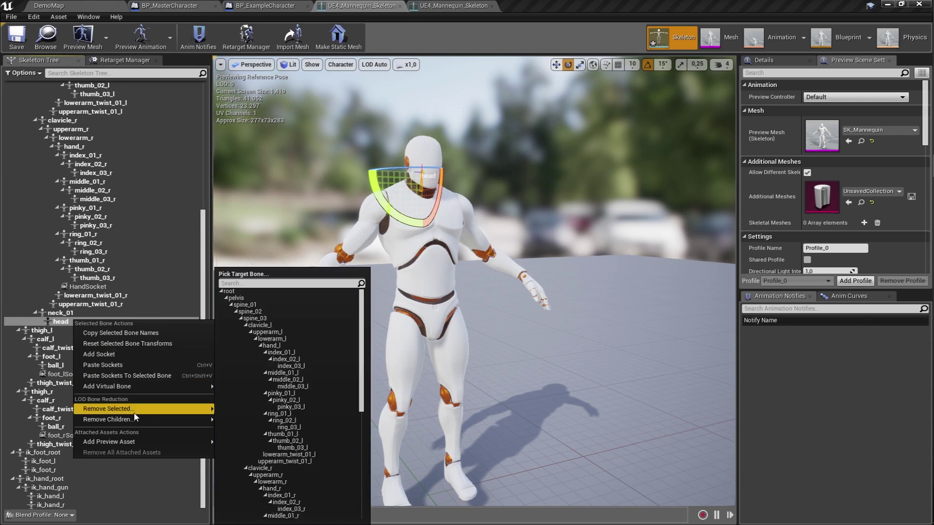
left_click(148, 369)
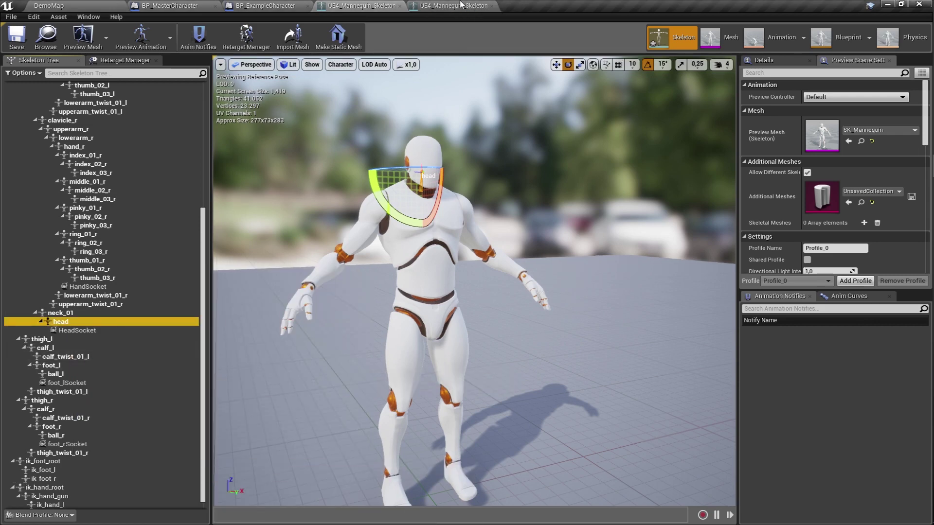
Step: Remove the armor and backpack preview meshes from the armored mannequin
scroll(112, 341, "down", 3)
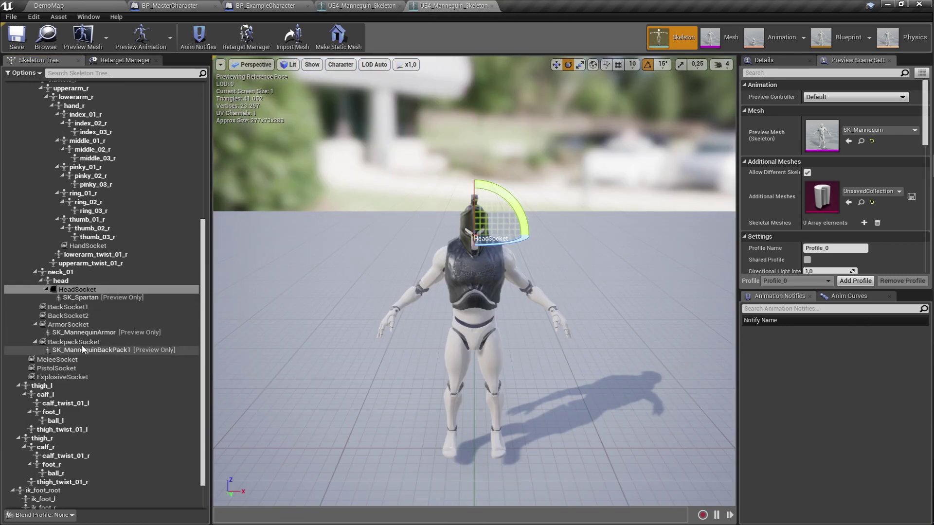
left_click(85, 308)
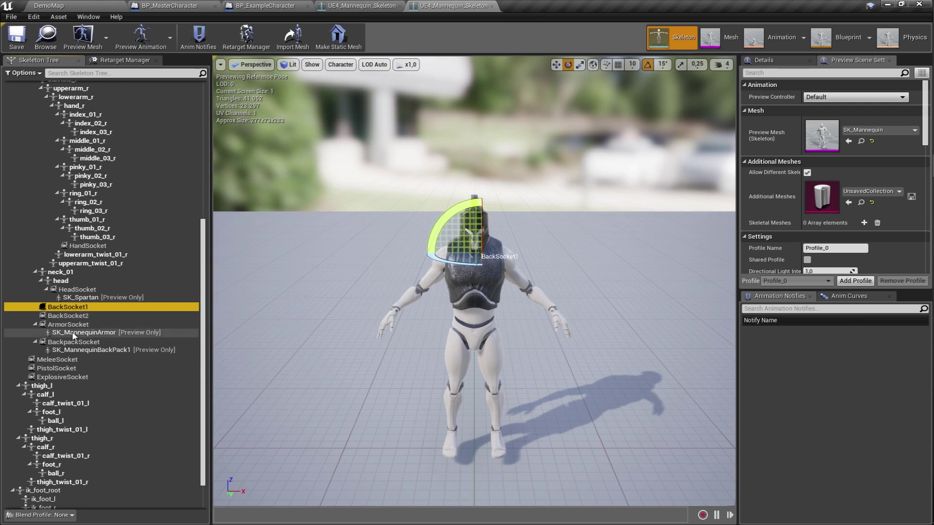
right_click(74, 335)
left_click(91, 346)
right_click(76, 342)
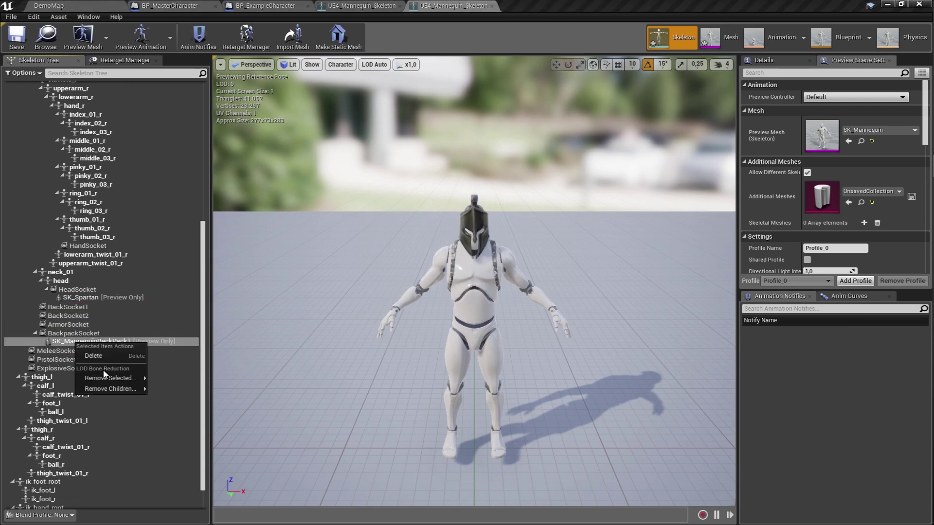
left_click(73, 308)
Step: Copy the four back sockets, BackSocket1 through BackpackSocket, and paste them onto spine_03
left_click(91, 332, "shift")
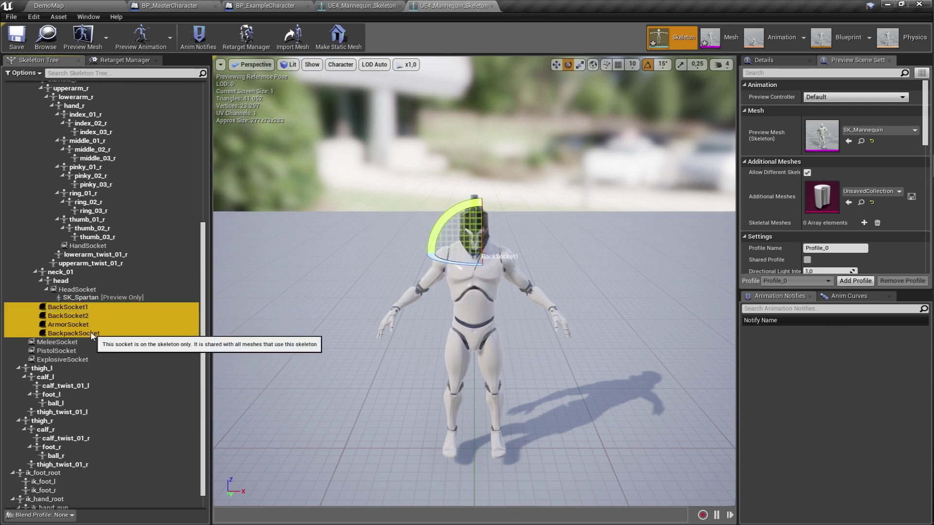
left_click(767, 61)
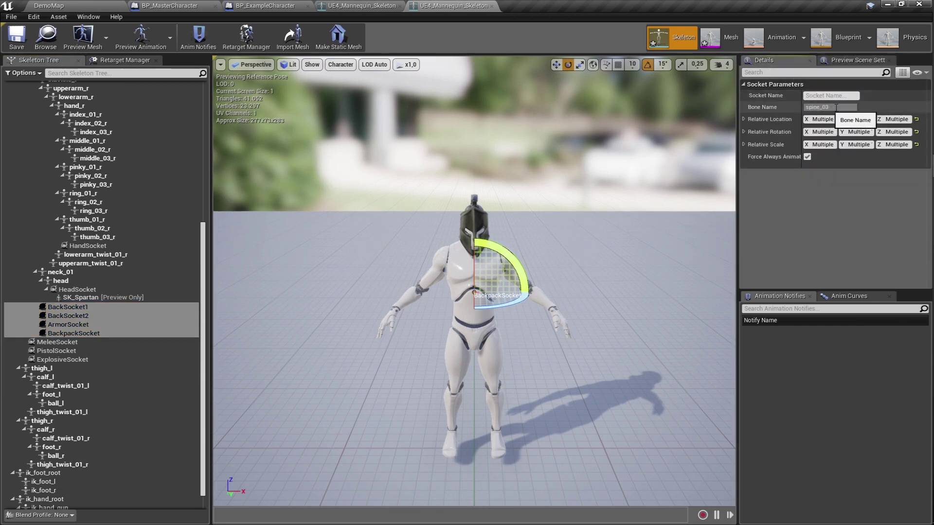
right_click(81, 310)
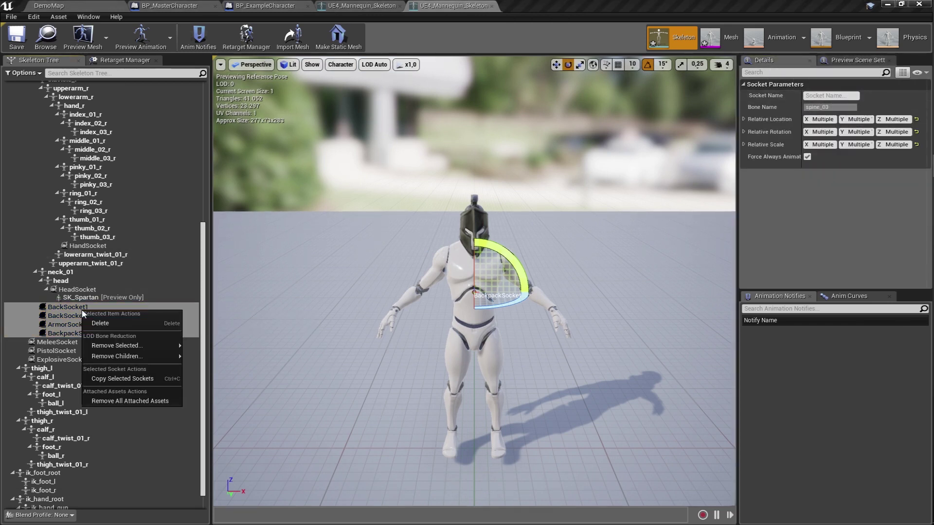
left_click(130, 378)
left_click(361, 6)
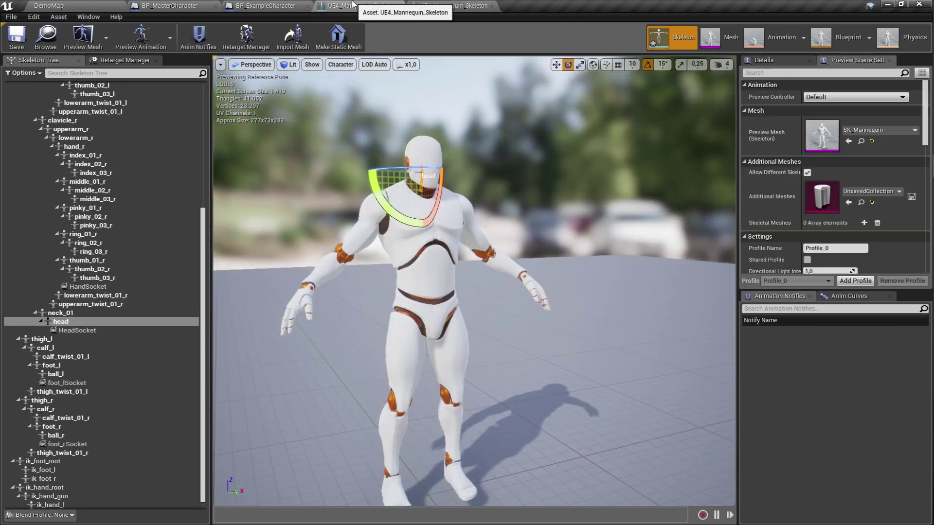
scroll(131, 246, "up", 5)
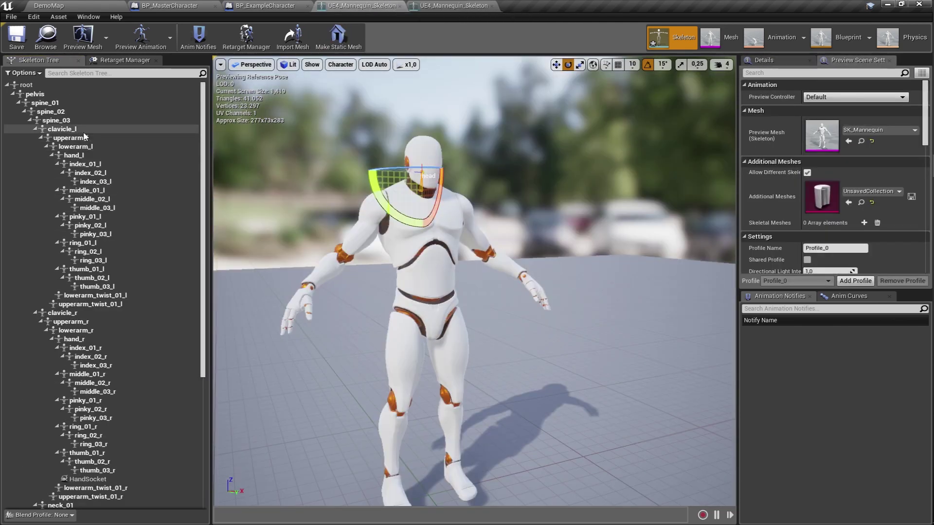
left_click(61, 120)
right_click(59, 120)
left_click(96, 167)
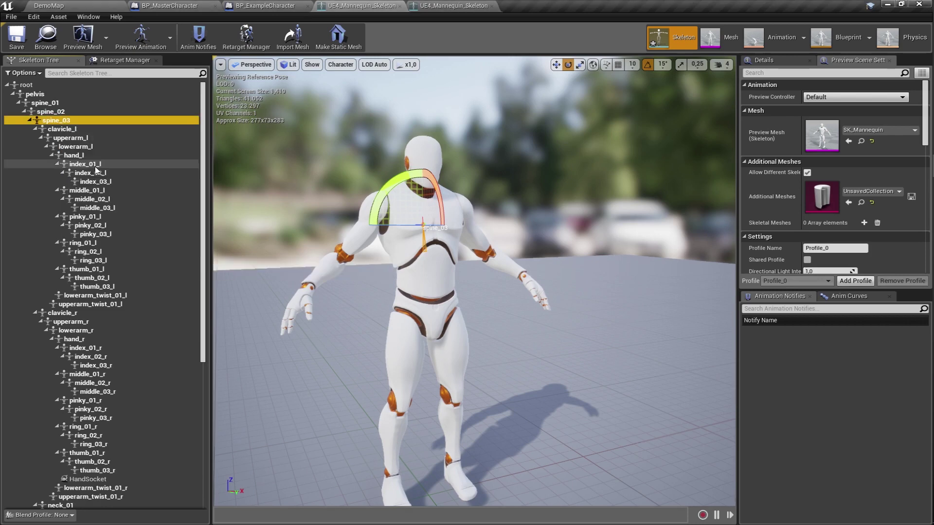
Step: Copy MeleeSocket, PistolSocket and ExplosiveSocket from the Spartan skeleton and paste them onto spine_01
scroll(103, 292, "down", 2)
scroll(136, 306, "down", 3)
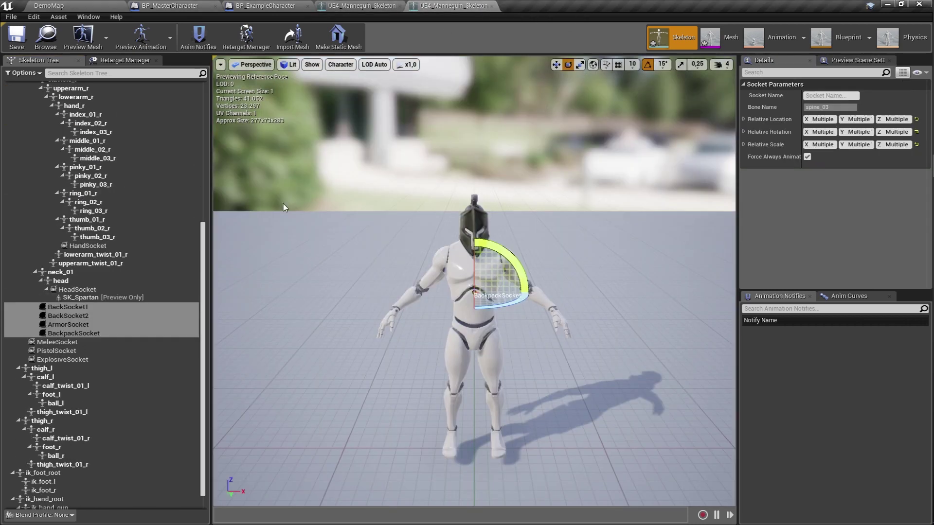
left_click(58, 341)
left_click(84, 360, "shift")
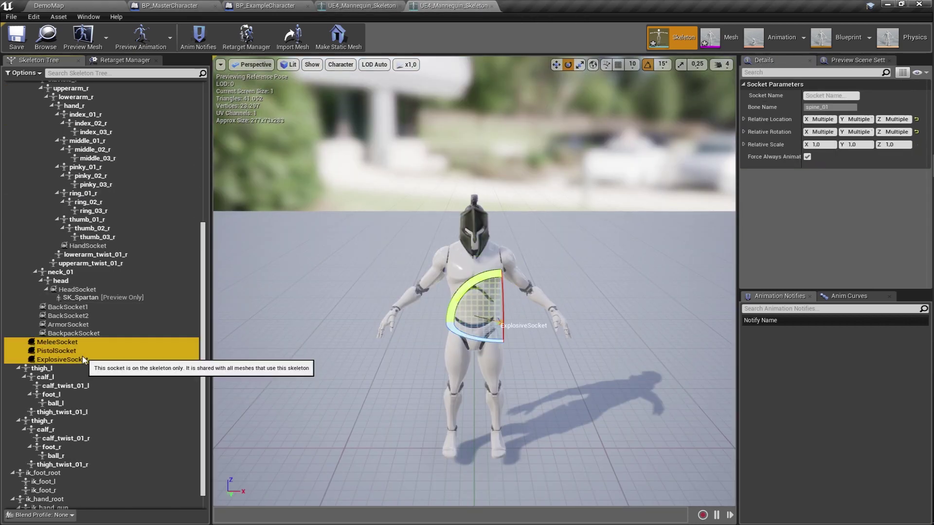
right_click(84, 360)
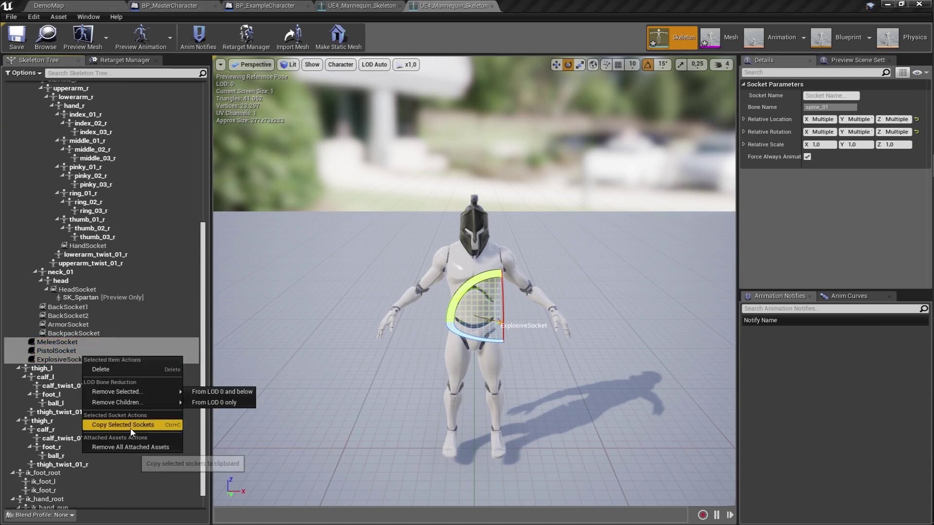
left_click(117, 428)
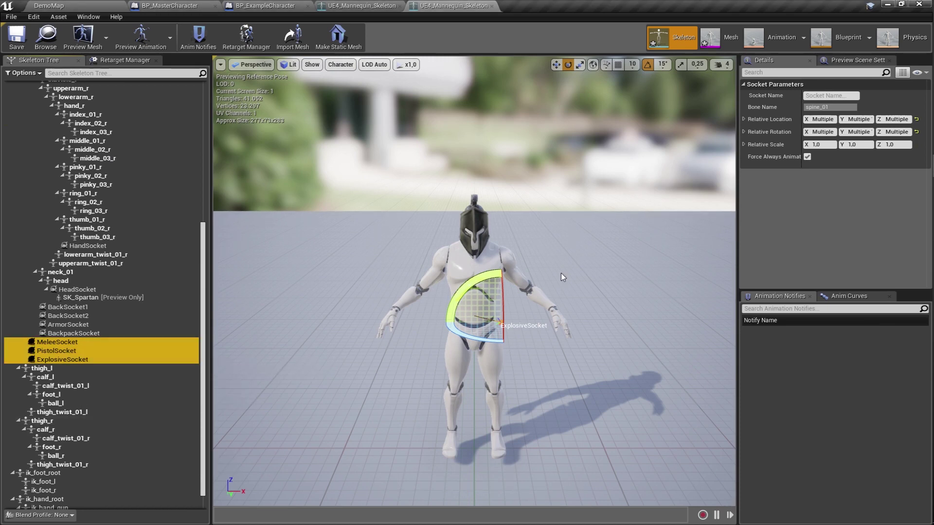
left_click(362, 5)
scroll(139, 126, "up", 5)
scroll(117, 167, "up", 5)
left_click(67, 111)
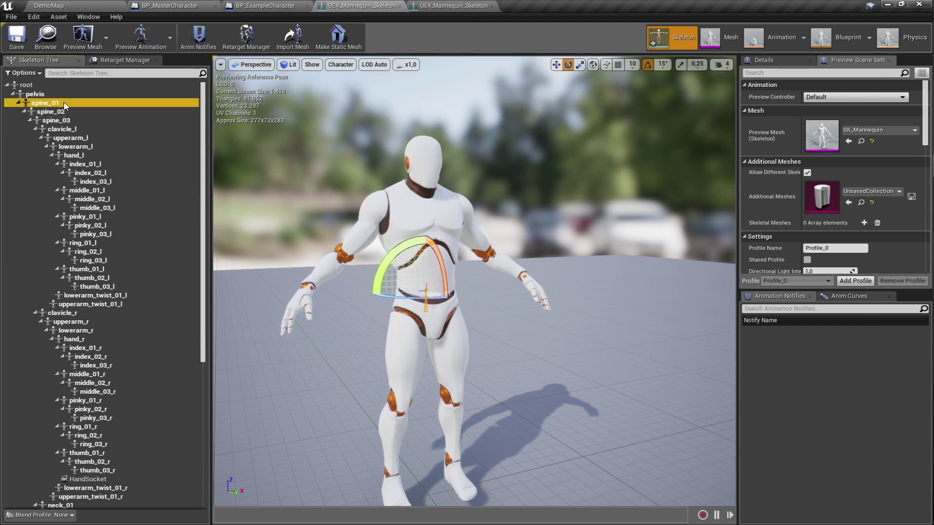
right_click(66, 110)
left_click(72, 148)
Step: Review the Spartan skeleton's socket list, then close its editor
scroll(116, 311, "down", 3)
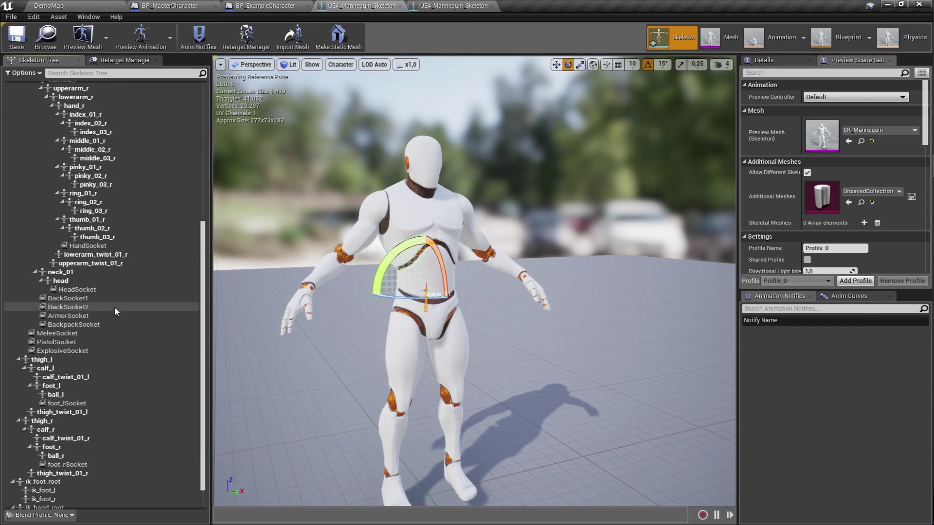
scroll(117, 311, "down", 2)
left_click(453, 5)
scroll(125, 327, "down", 2)
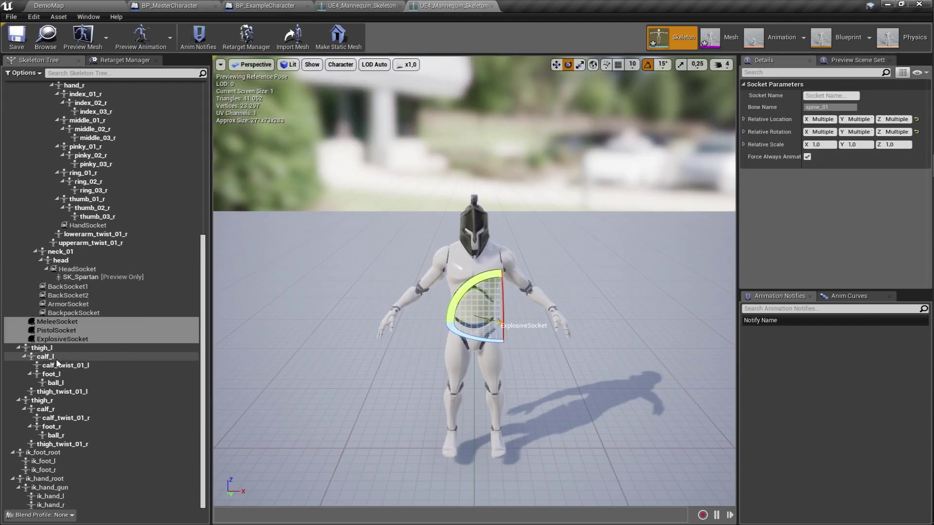
scroll(107, 370, "up", 5)
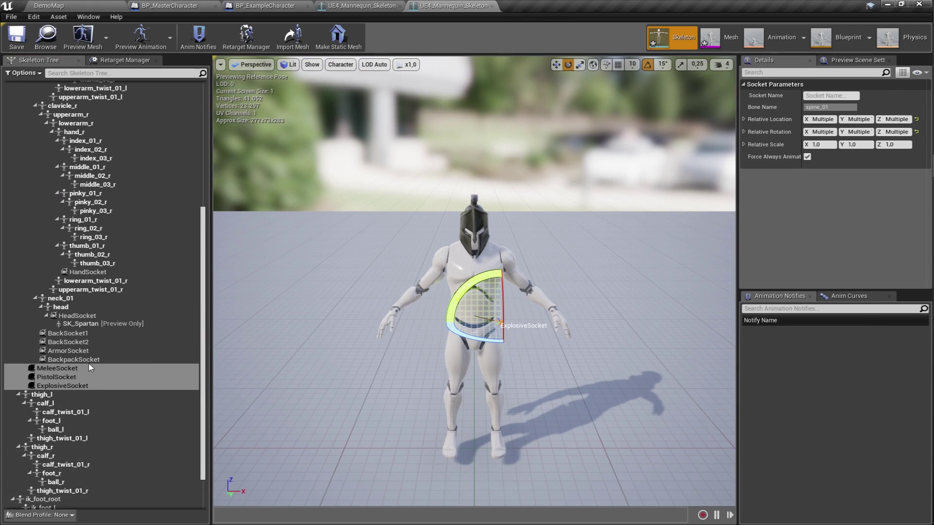
scroll(119, 266, "up", 5)
scroll(119, 270, "up", 5)
scroll(97, 219, "up", 5)
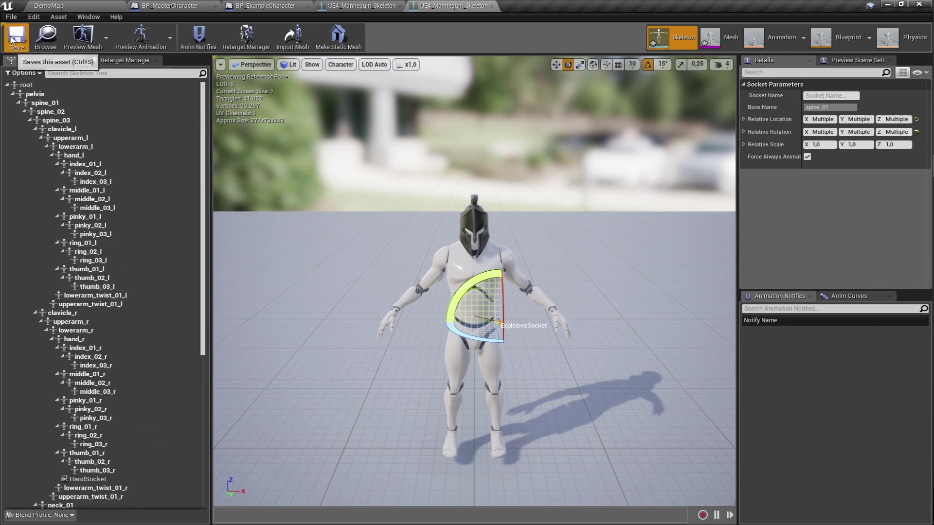
middle_click(468, 4)
left_click(246, 36)
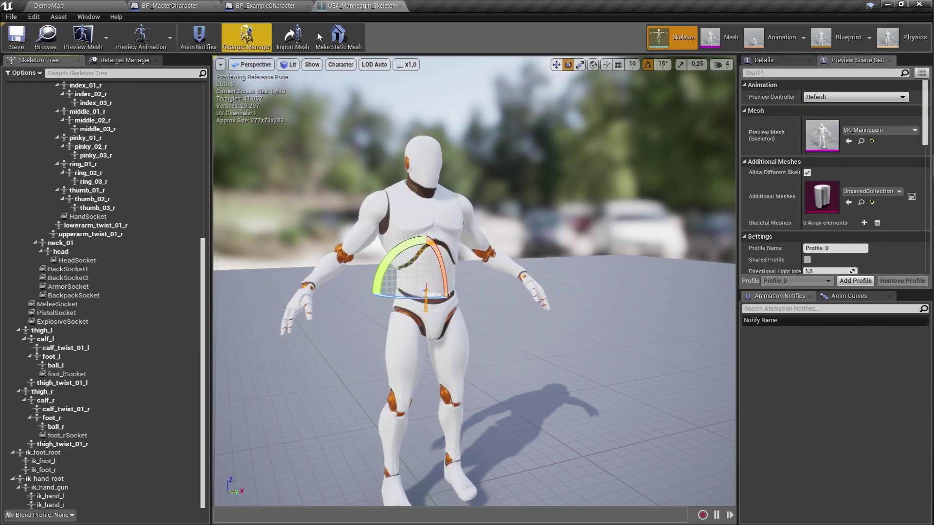
Step: Close the skeleton editor and copy BP_ExampleCharacter's Key Bindings and weapon event groups into BP_MasterCharacter
middle_click(371, 5)
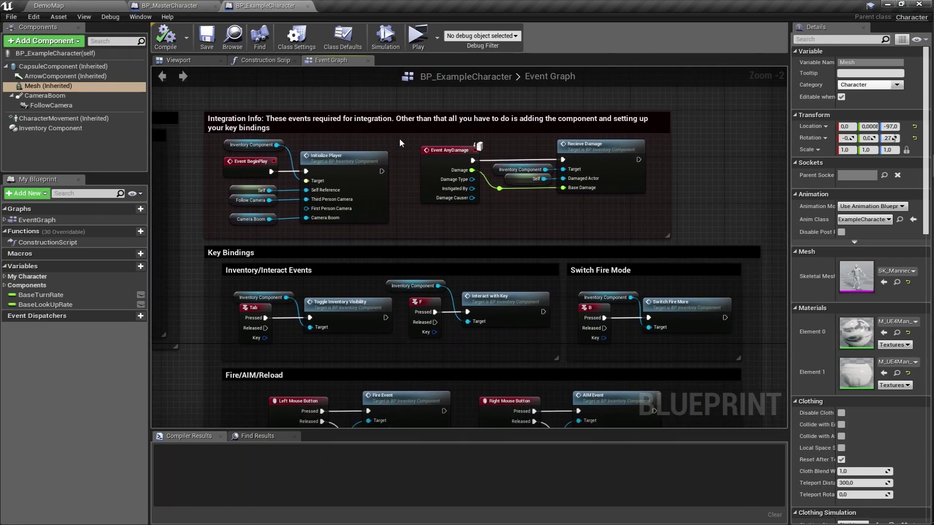
right_click_drag(415, 245, 375, 218)
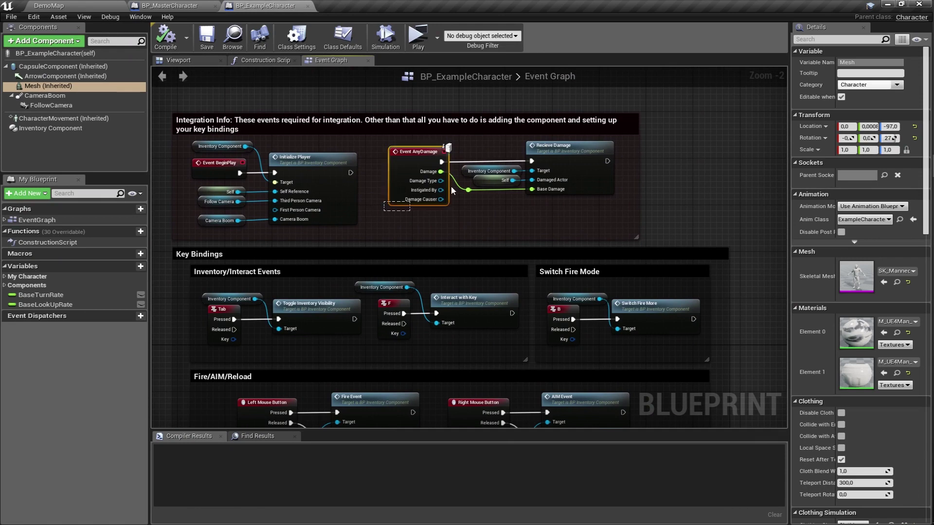
left_click_drag(450, 188, 611, 148)
left_click(707, 195)
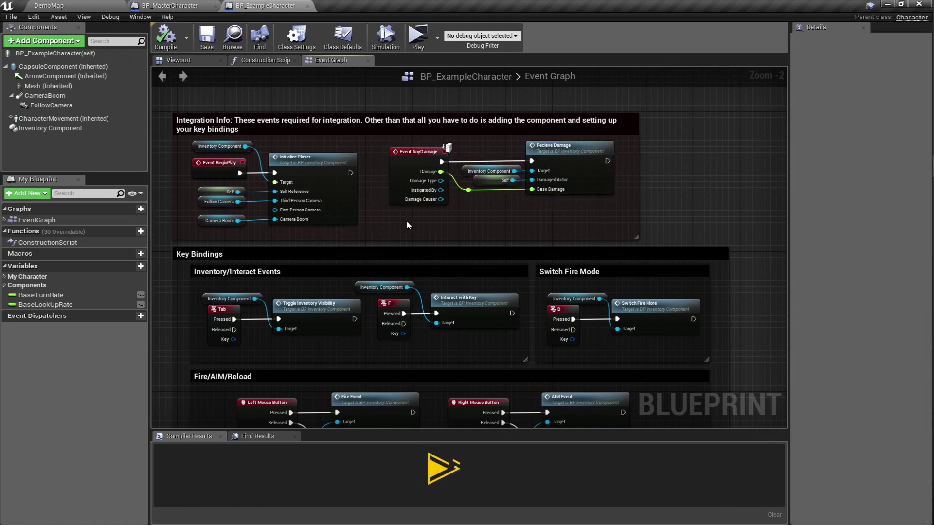
right_click_drag(411, 291, 460, 173)
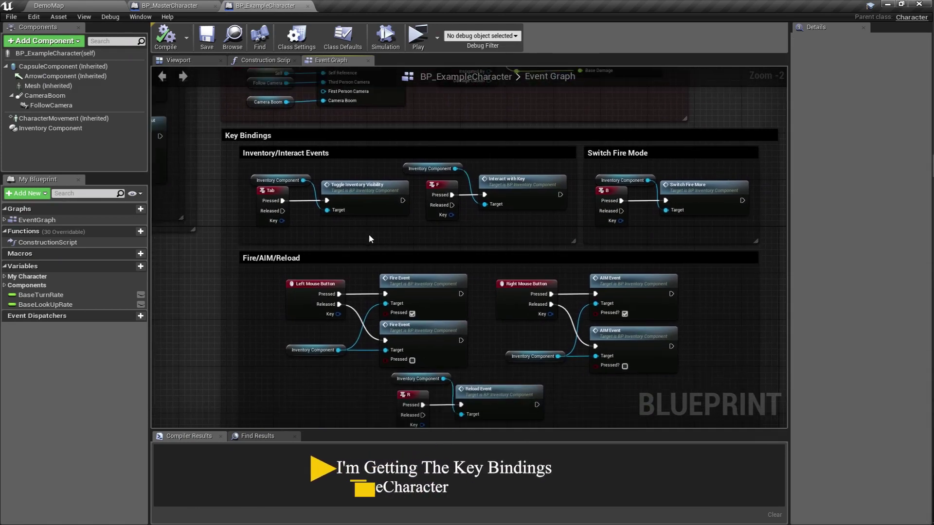
scroll(356, 186, "down", 2)
mouse_move(248, 113)
left_mouse_down()
mouse_move(632, 401)
mouse_move(655, 358)
left_mouse_up()
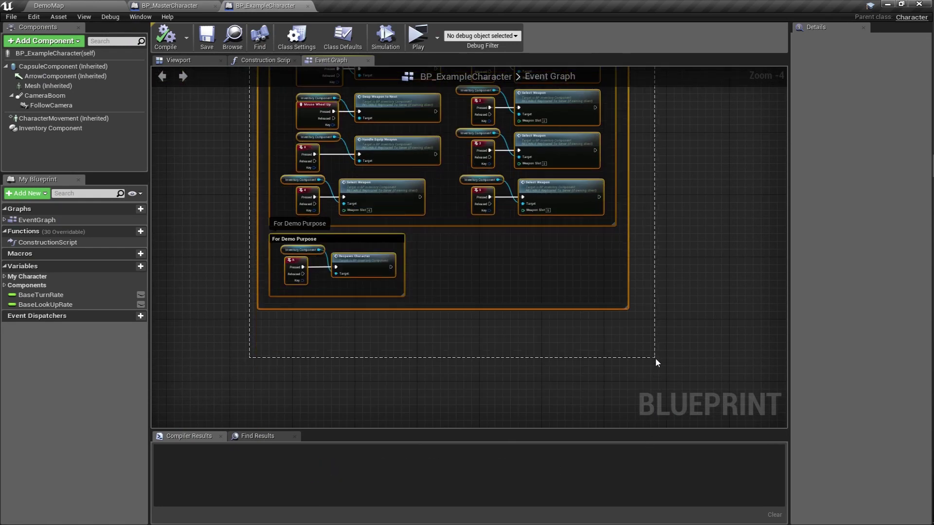
right_click_drag(401, 254, 505, 329)
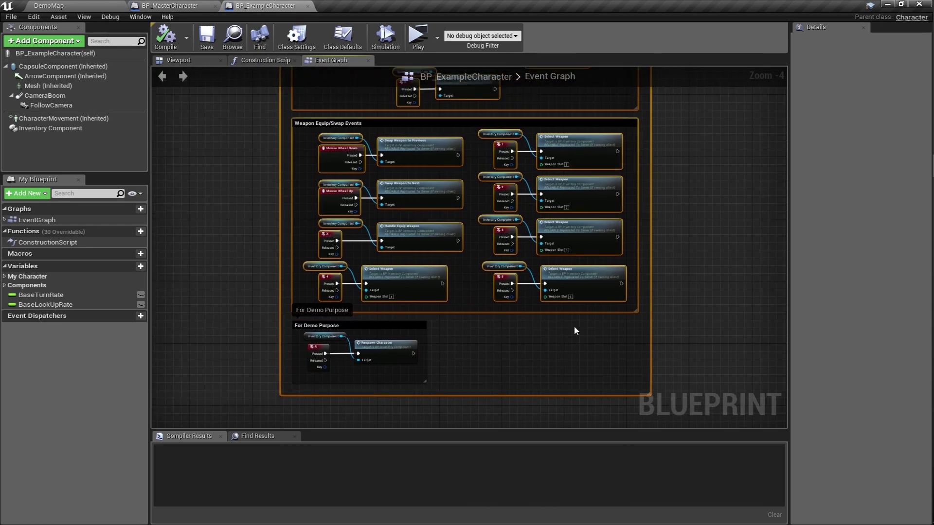
left_click(200, 5)
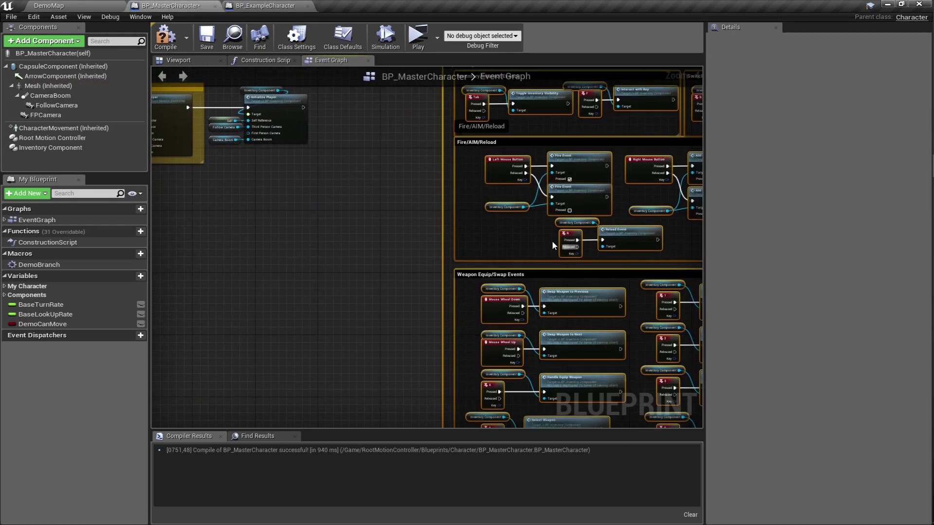
Step: Move the pasted Key Bindings group clear of other nodes and delete the B key event
right_click_drag(552, 246, 473, 343)
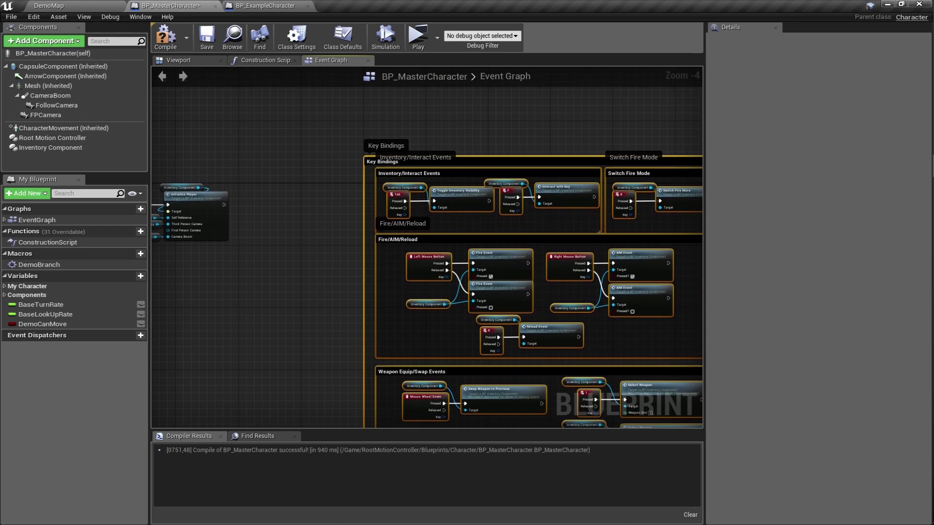
left_click_drag(483, 165, 384, 188)
scroll(399, 248, "up", 2)
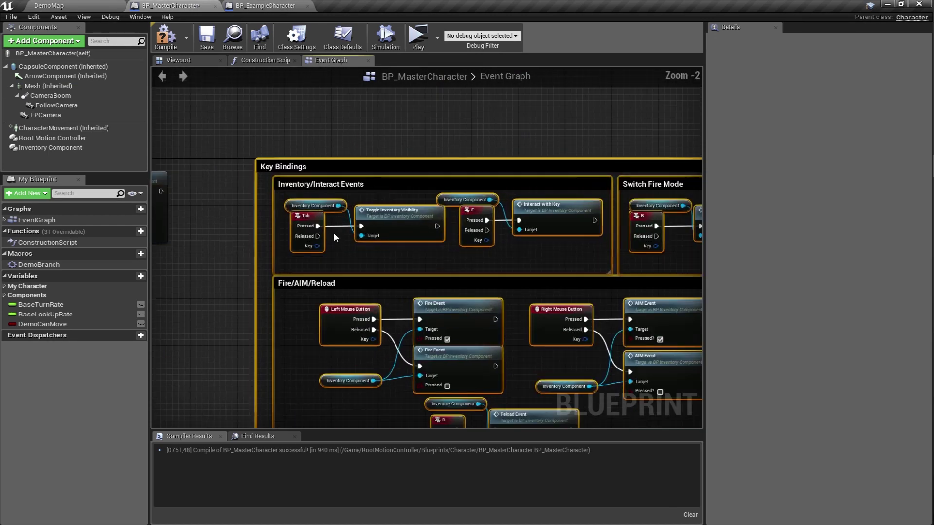
right_click_drag(397, 255, 321, 237)
left_click(493, 191)
right_click_drag(619, 216, 521, 187)
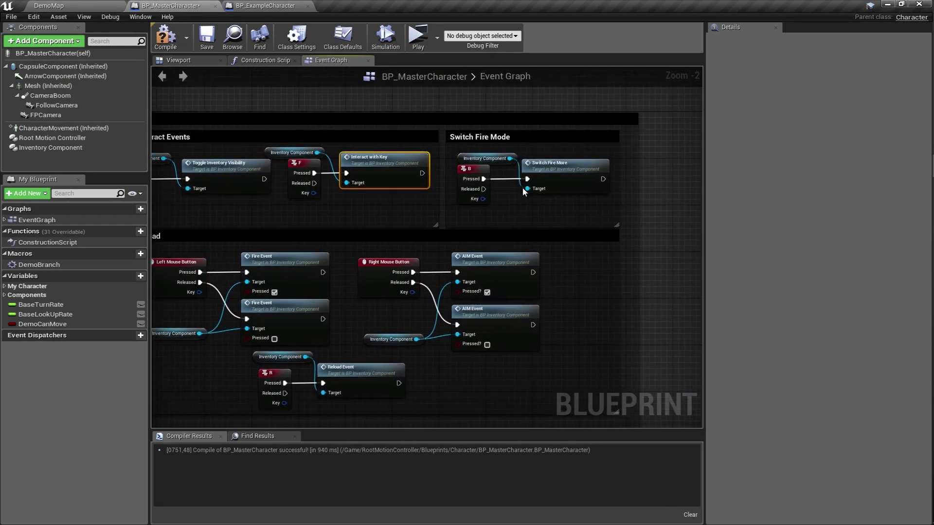
left_click(483, 175)
key("Delete")
Step: Drag the Inventory Component and Switch Fire More nodes into the Switch Fire Mode group
scroll(555, 165, "down", 2)
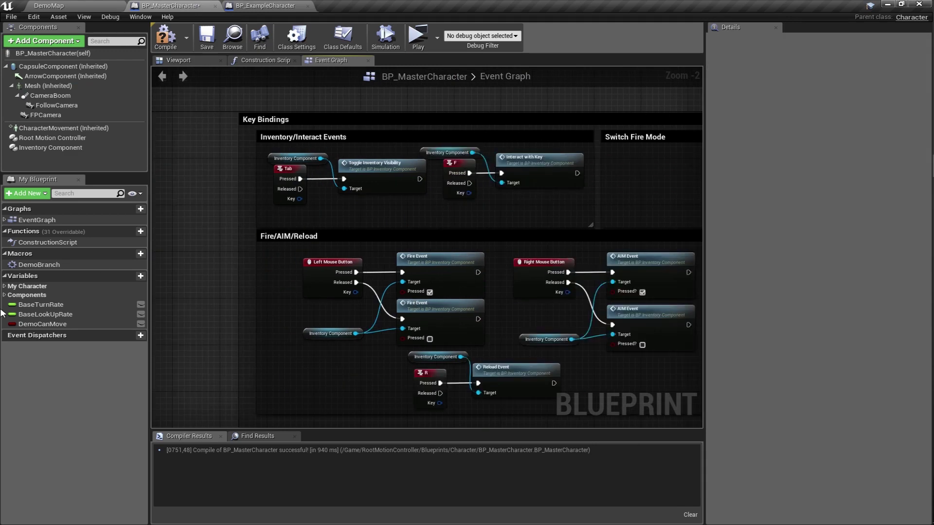
left_click_drag(555, 165, 317, 320)
scroll(317, 320, "up", 1)
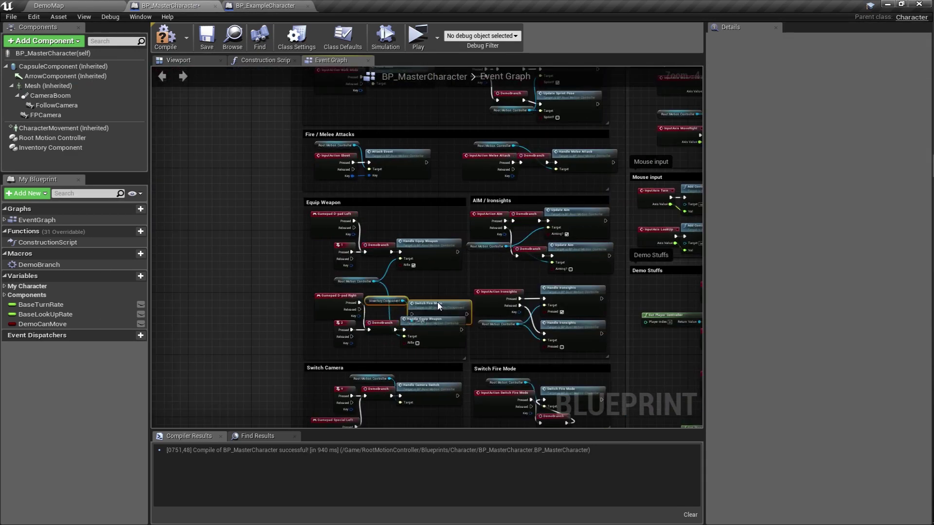
scroll(437, 302, "up", 1)
left_click_drag(475, 289, 426, 237)
right_click_drag(426, 119, 445, 333)
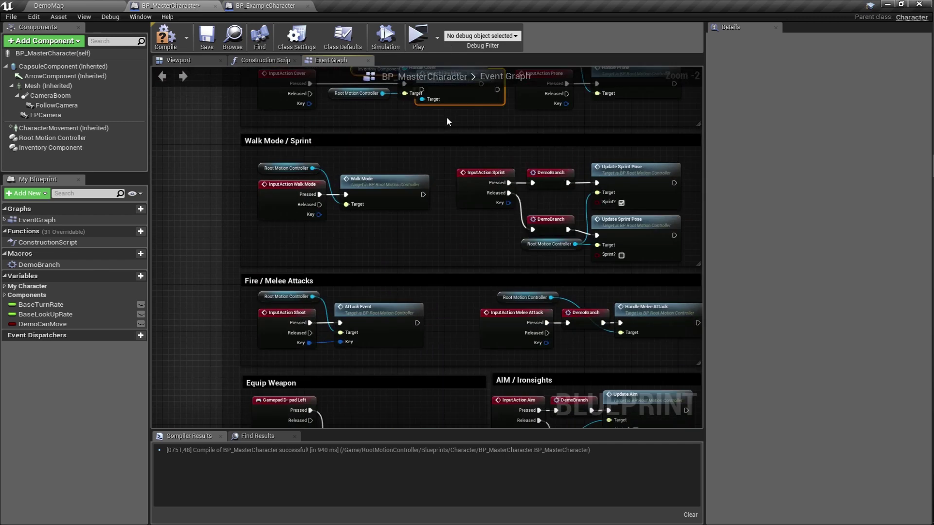
right_click_drag(606, 54, 562, 110)
left_click_drag(606, 54, 592, 302)
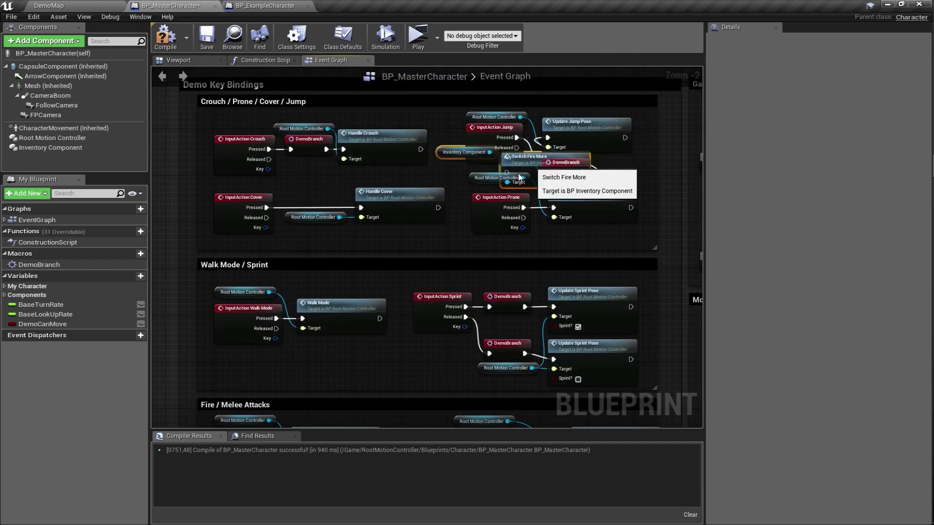
mouse_move(575, 340)
left_mouse_down()
mouse_move(524, 393)
mouse_move(581, 340)
left_mouse_up()
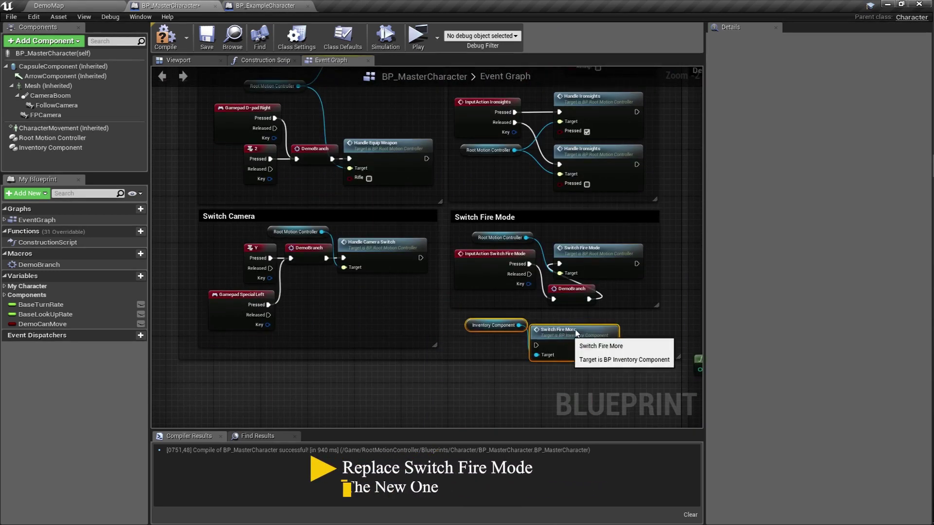
Step: Delete the DemoBranch and old Switch Fire Mode nodes, placing the new Switch Fire More nodes there
scroll(581, 335, "up", 2)
left_click(438, 287)
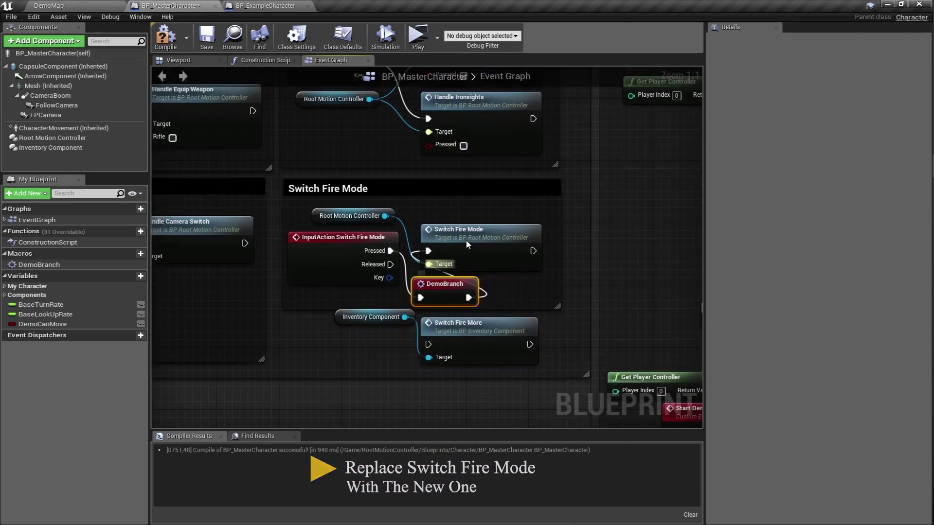
key("Delete")
left_click(465, 240)
key("Delete")
left_click(371, 317)
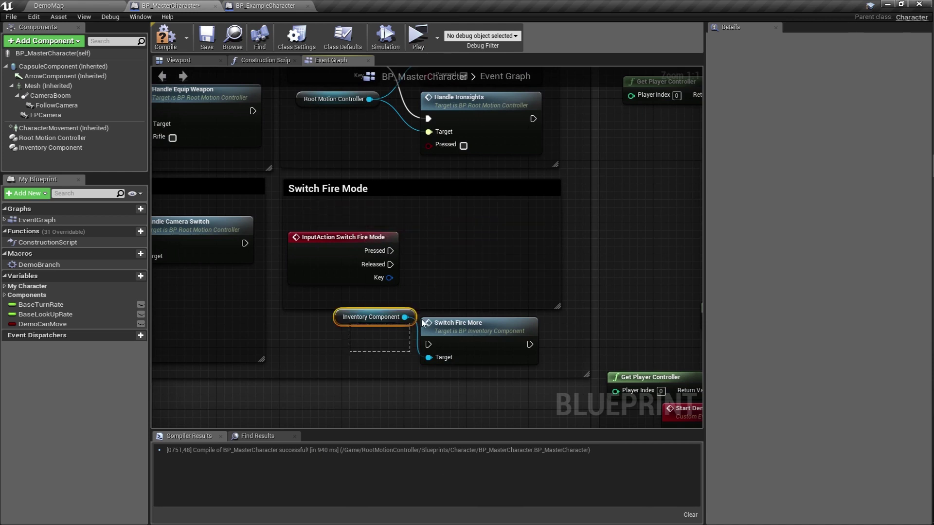
left_click(470, 333, "ctrl")
left_click_drag(470, 333, 462, 241)
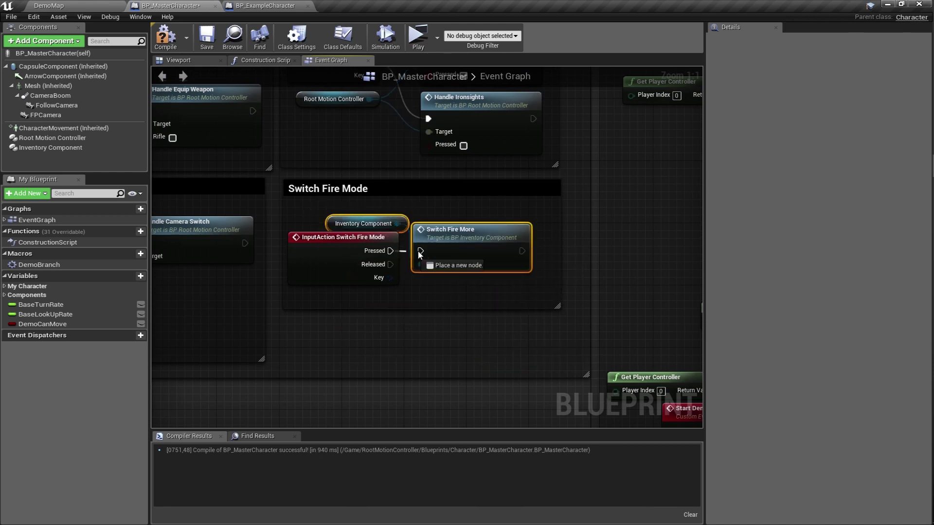
Step: Delete every node in the Equip Weapon group
scroll(429, 309, "down", 2)
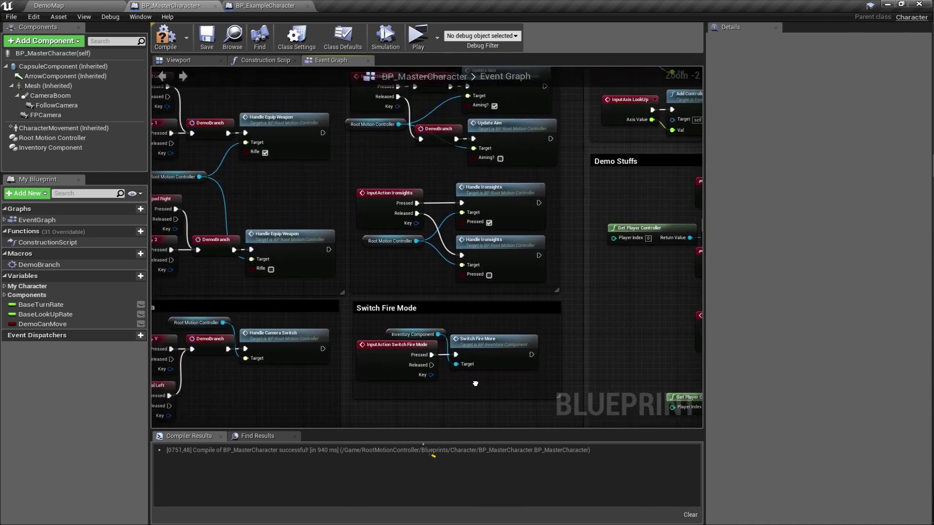
mouse_move(292, 219)
right_mouse_down()
mouse_move(492, 363)
mouse_move(485, 370)
right_mouse_up()
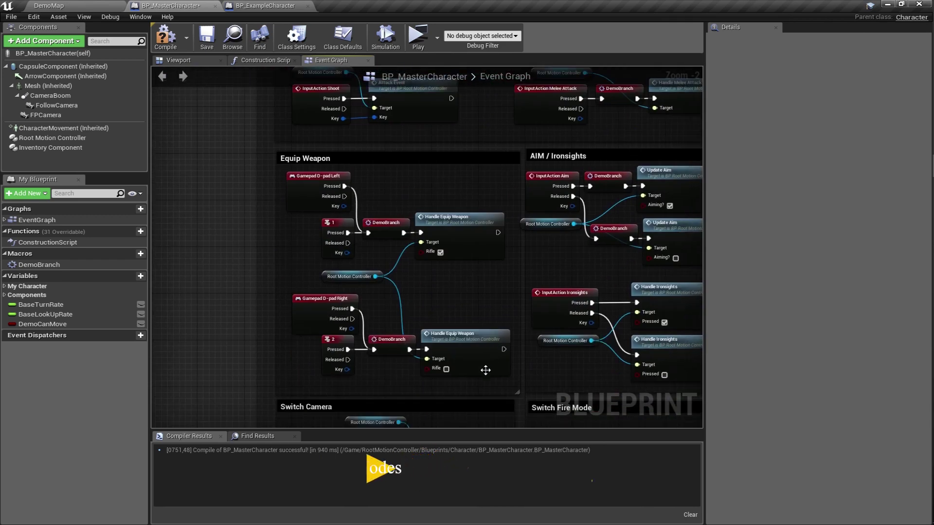
left_click_drag(482, 389, 282, 168)
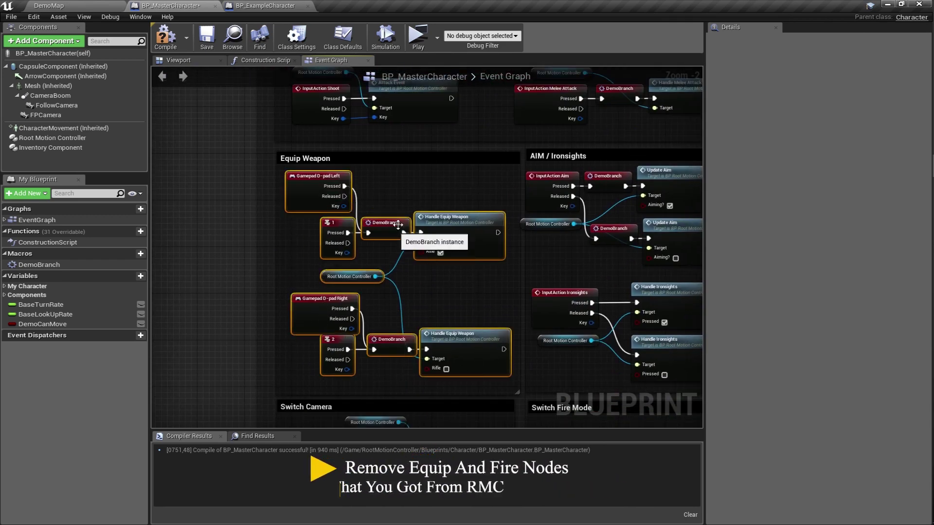
key("Delete")
Step: Move InputAction Shoot from the Fire/Melee Attacks section up into Key Bindings
right_click_drag(419, 215, 346, 308)
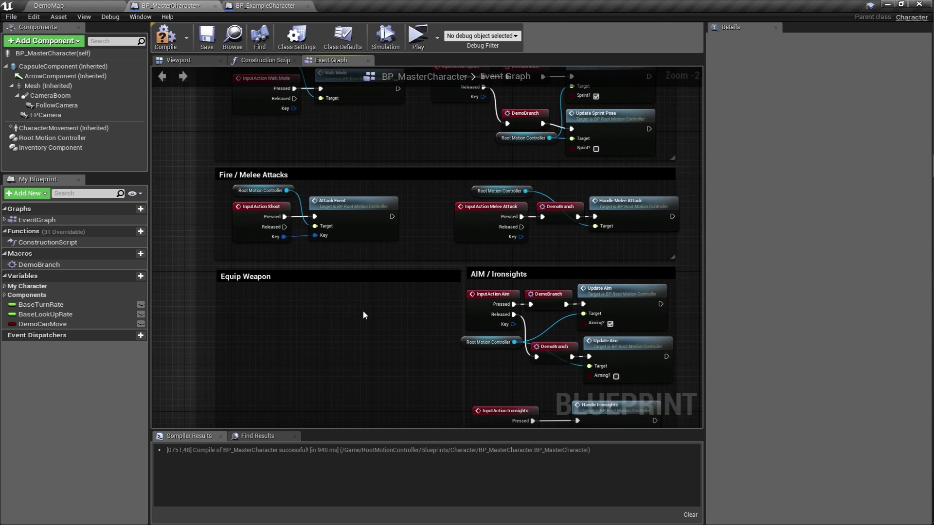
right_click_drag(391, 335, 346, 360)
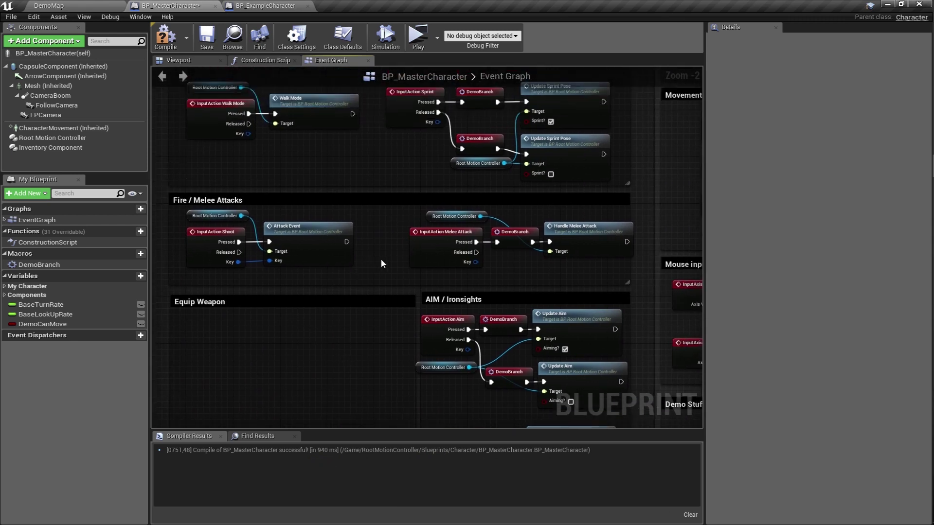
left_click_drag(384, 262, 183, 209)
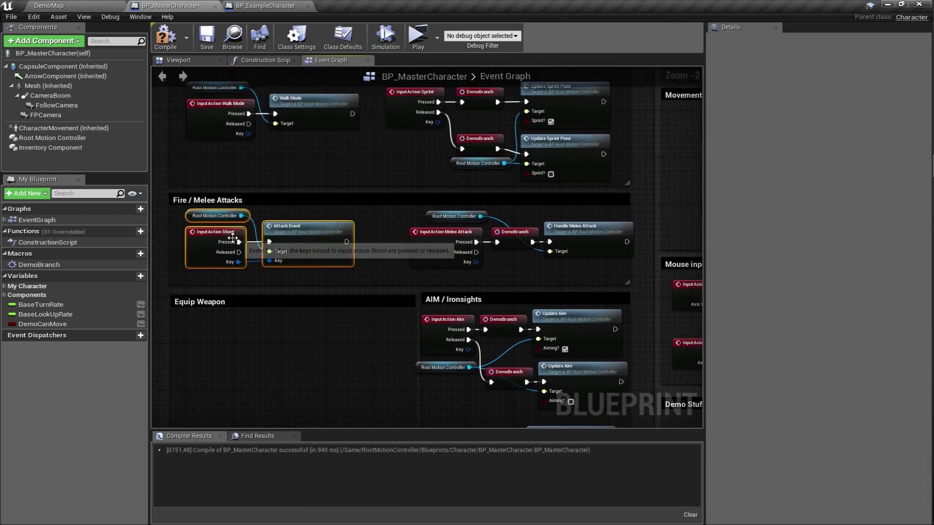
mouse_move(232, 237)
left_mouse_down()
mouse_move(736, 112)
mouse_move(486, 346)
left_mouse_up()
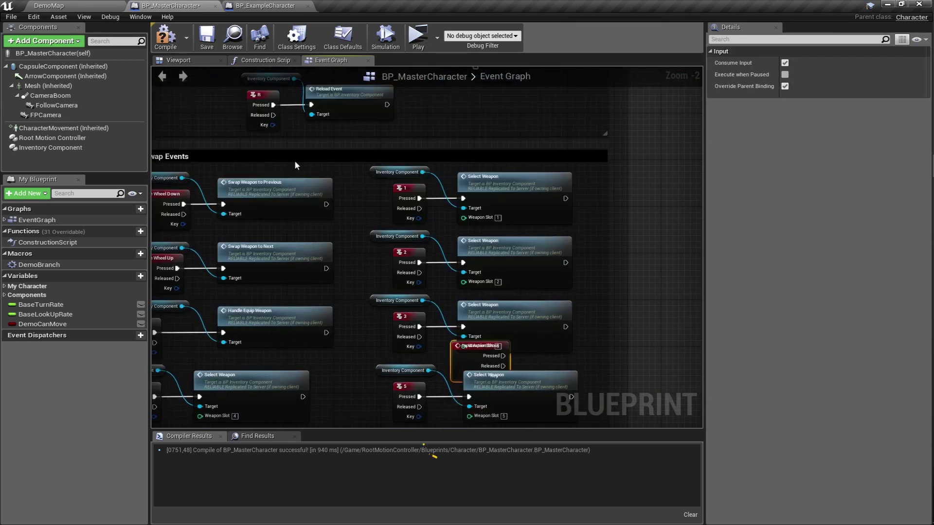
mouse_move(295, 166)
left_mouse_down()
mouse_move(450, 405)
mouse_move(239, 331)
mouse_move(332, 244)
left_mouse_up()
Step: Wire InputAction Shoot into both Fire Events and delete the Left Mouse Button event
mouse_move(328, 291)
left_mouse_down()
mouse_move(263, 358)
mouse_move(239, 265)
left_mouse_up()
left_click(258, 234)
key("Delete")
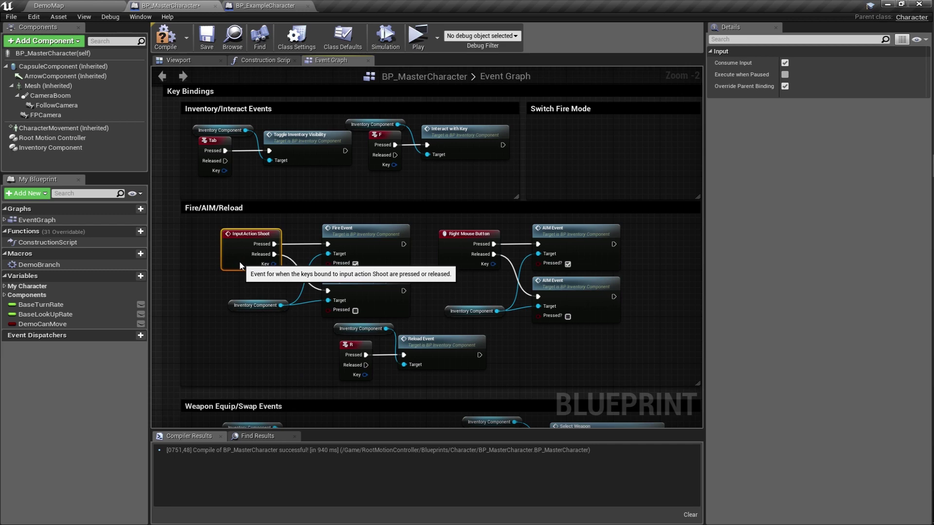
Step: Delete the key 4 and key 5 Select Weapon nodes and save BP_MasterCharacter
left_click(245, 344)
mouse_move(278, 348)
right_mouse_down()
mouse_move(314, 240)
mouse_move(288, 71)
right_mouse_up()
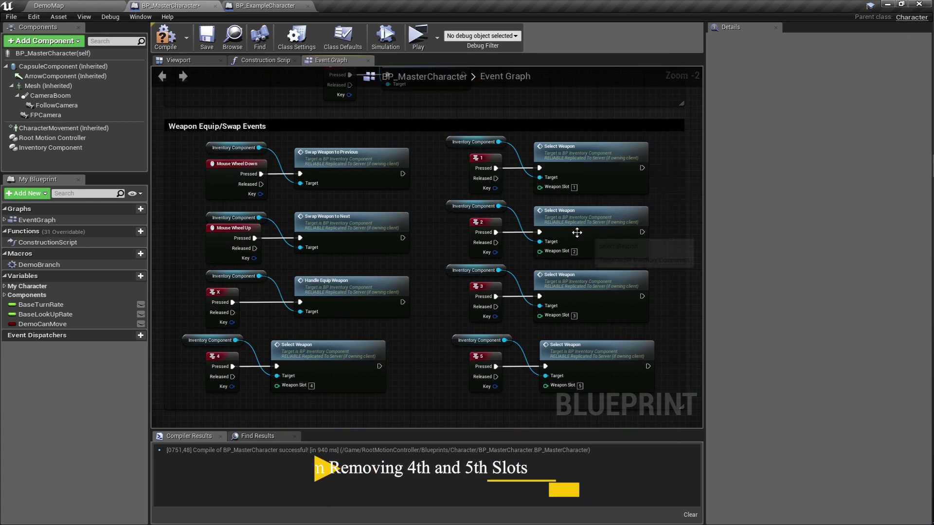
left_click(566, 287)
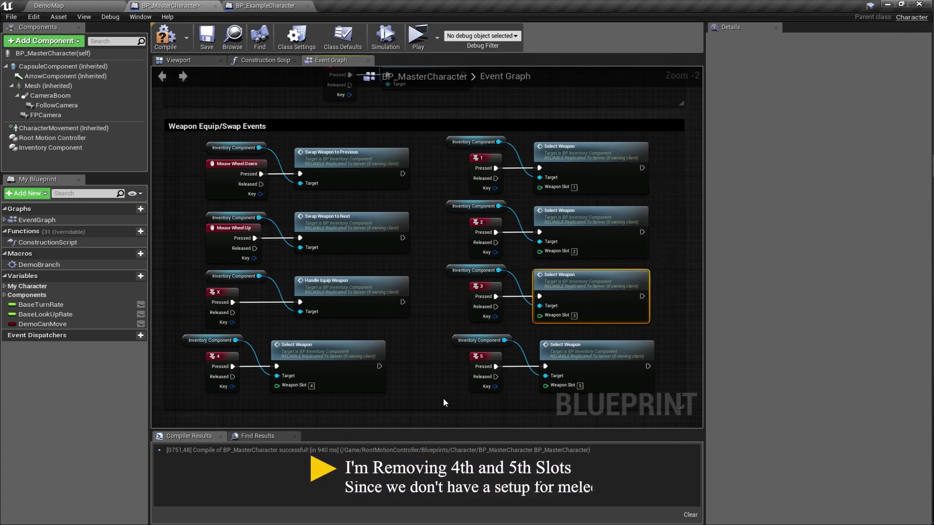
key("Delete")
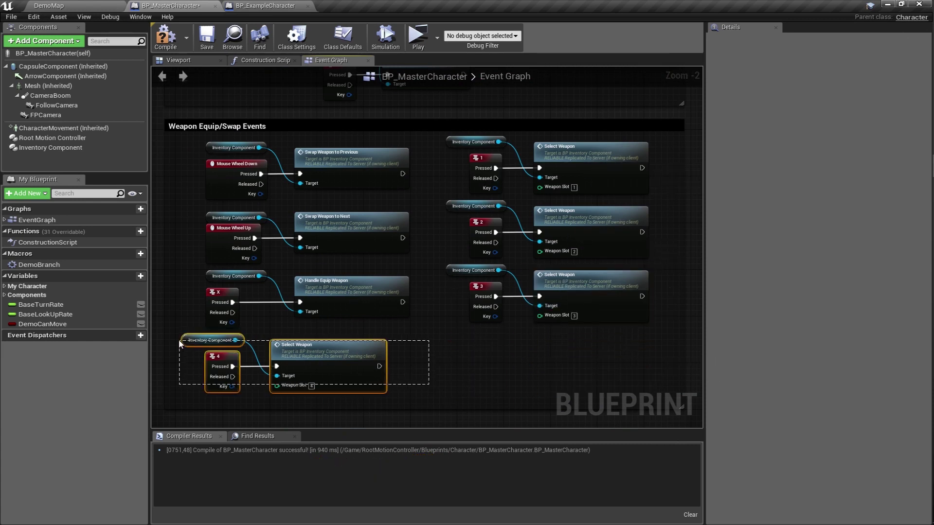
key("Delete")
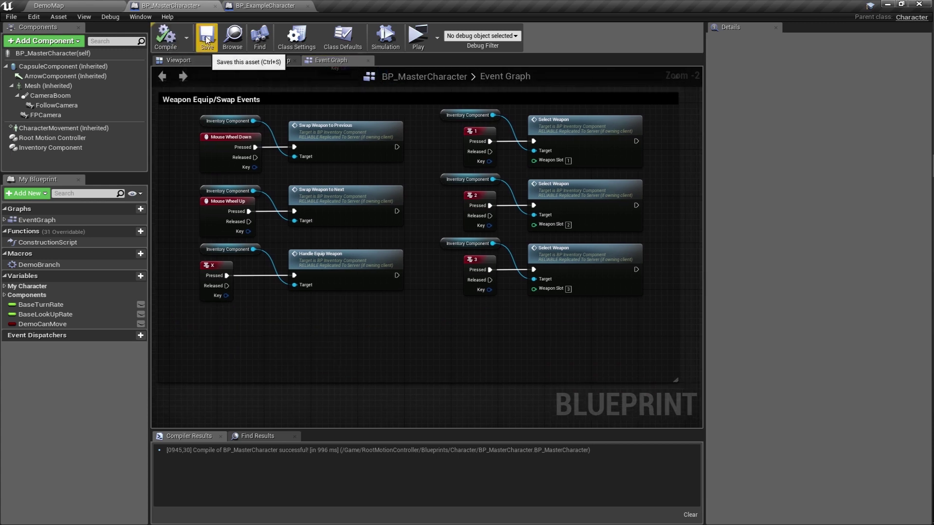
left_click(207, 39)
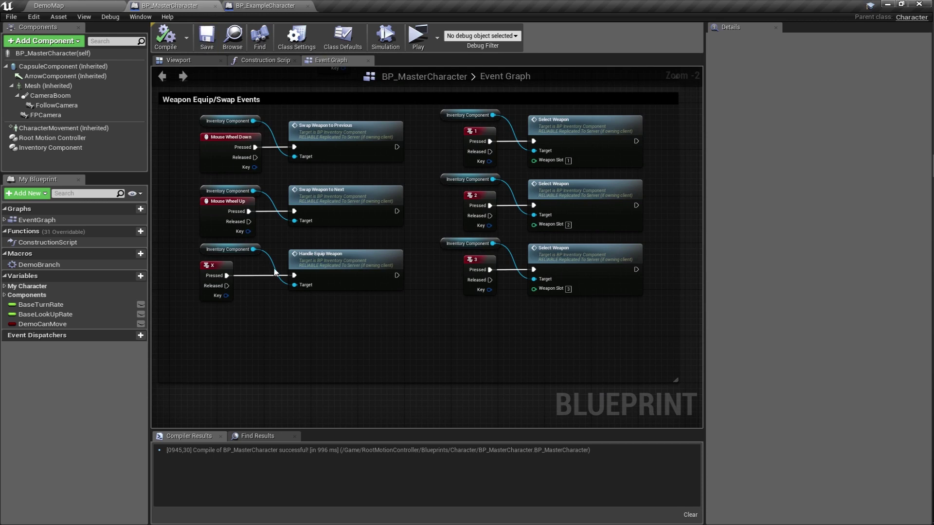
Step: Make DemoCanMove default to true, save BP_MasterCharacter, and return to the DemoMap level
scroll(287, 285, "down", 5)
scroll(529, 240, "up", 2)
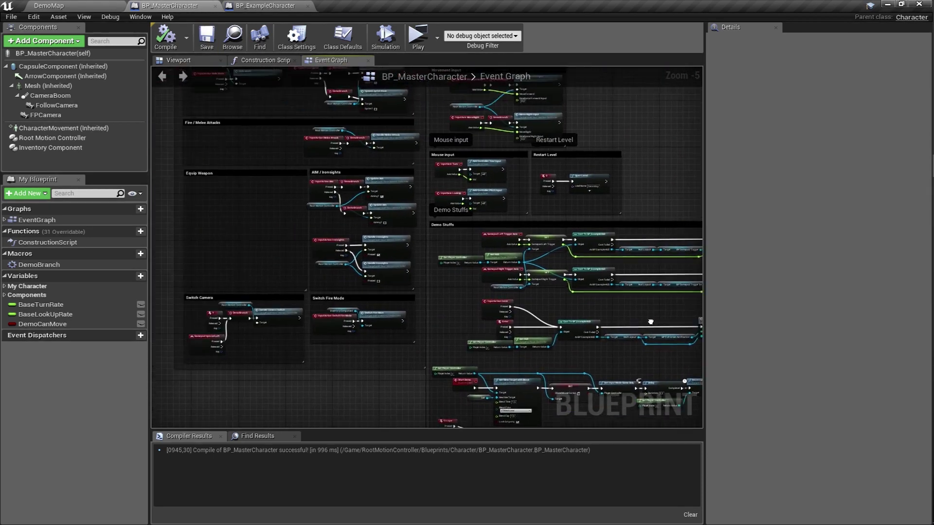
scroll(529, 240, "up", 2)
right_click_drag(529, 240, 396, 417)
left_click(61, 324)
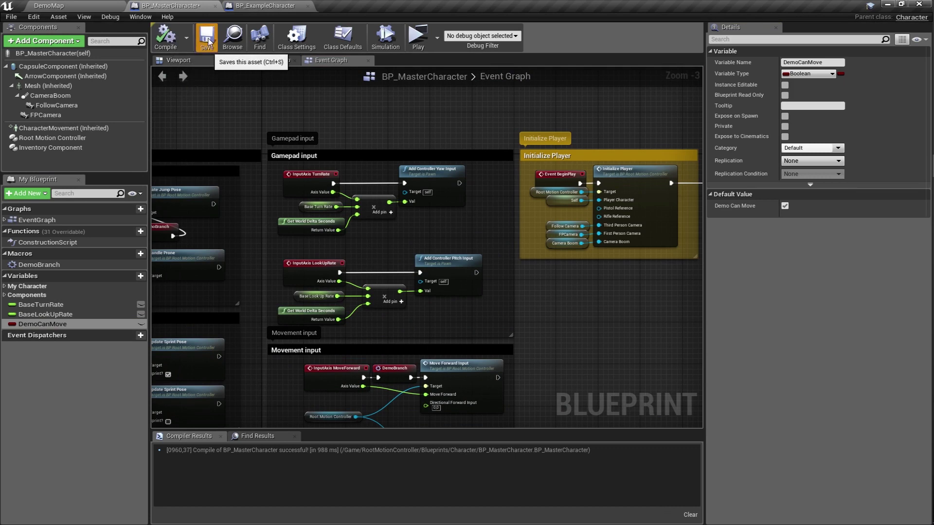
left_click(208, 42)
right_click_drag(647, 262, 219, 268)
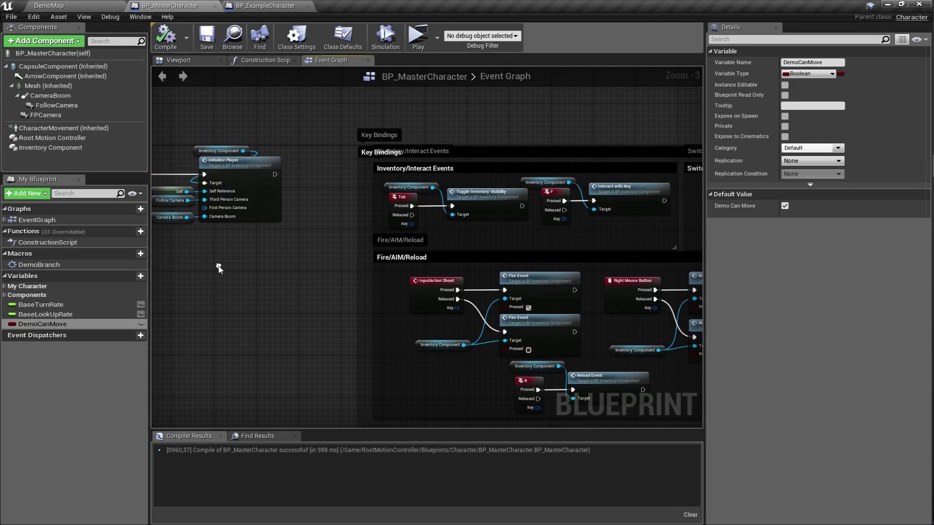
left_click(104, 5)
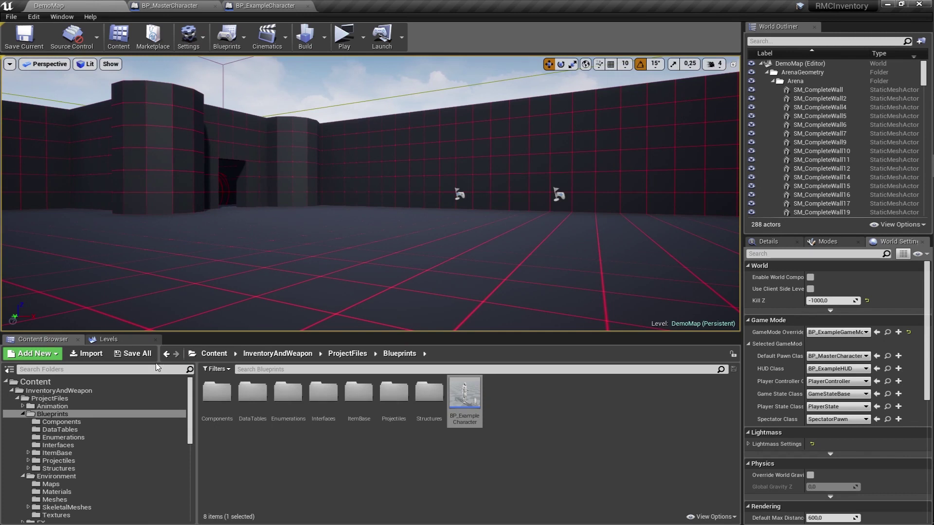
Step: Save all modified assets using Save Selected in the Save Content dialog
left_click(132, 353)
left_click(563, 357)
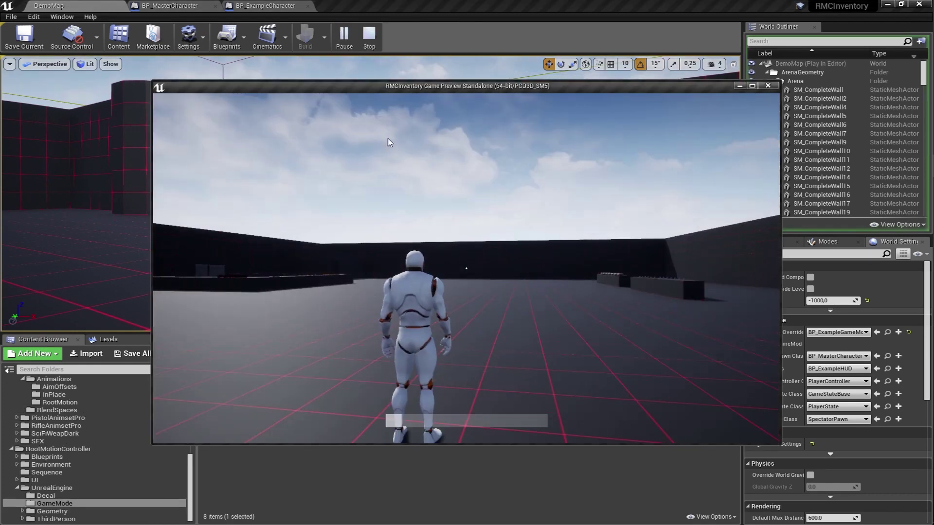
Step: Run the character across the arena into the grid room and toggle the inventory screen with I
key("w")
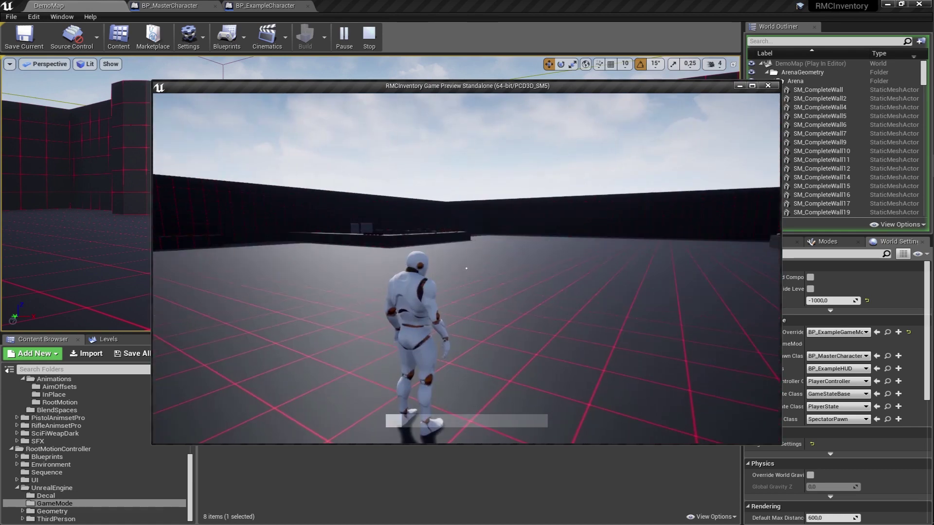
key("w")
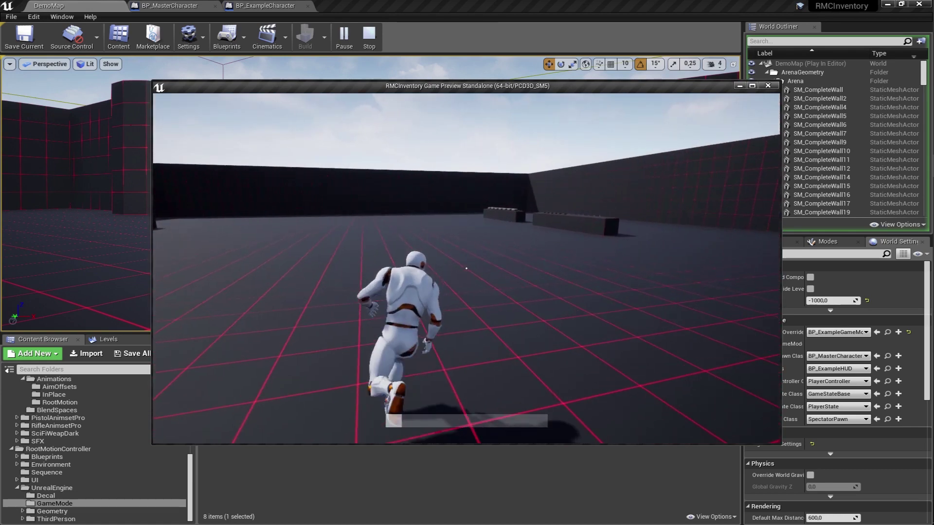
key("w")
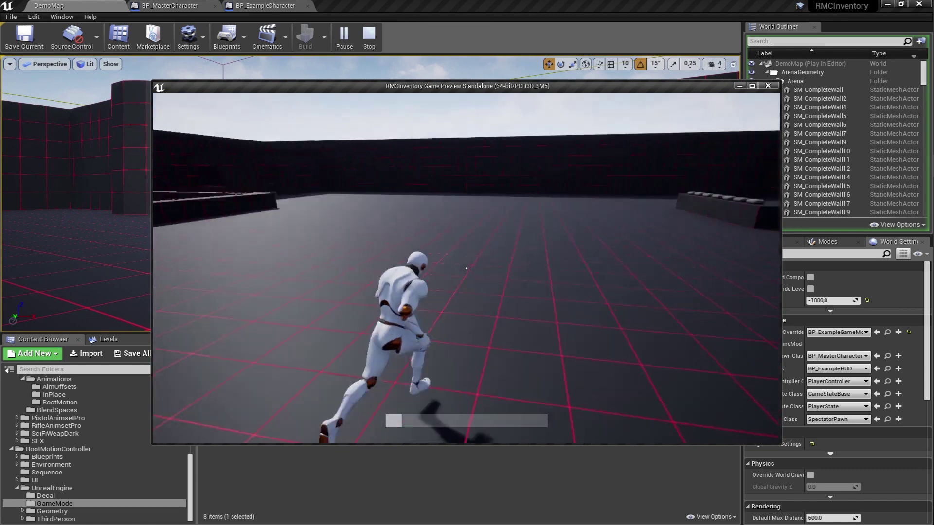
key("w")
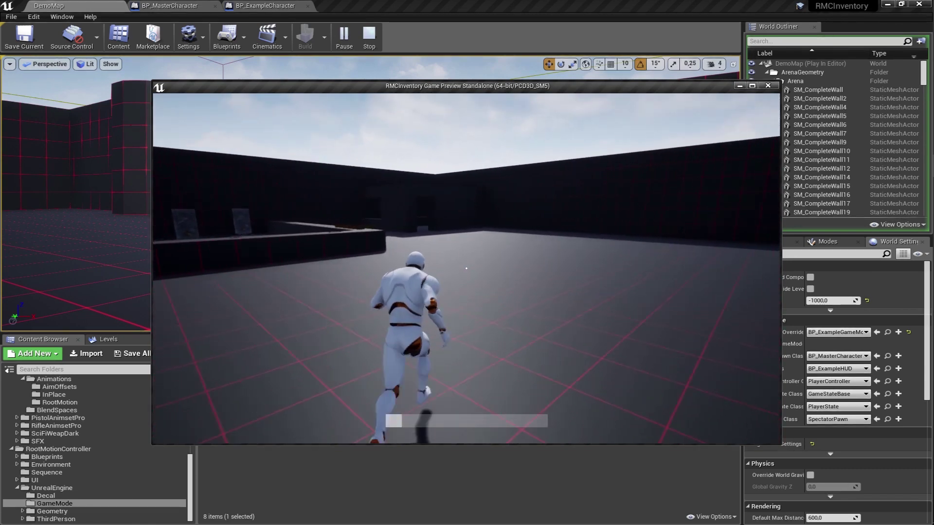
key("w")
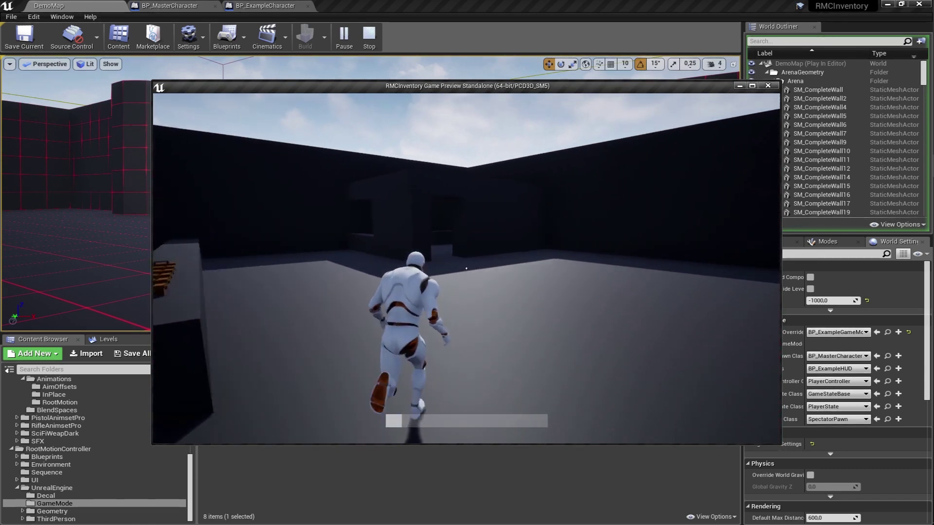
key("w")
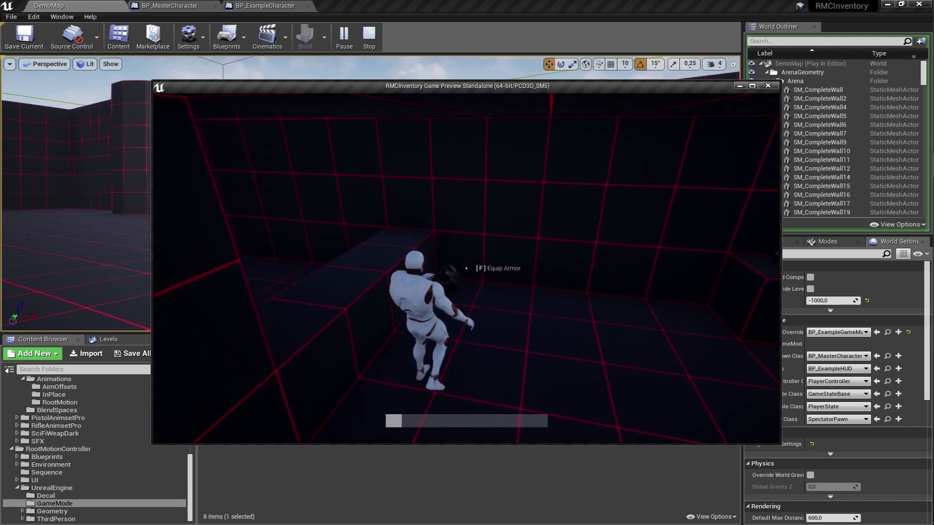
key("i")
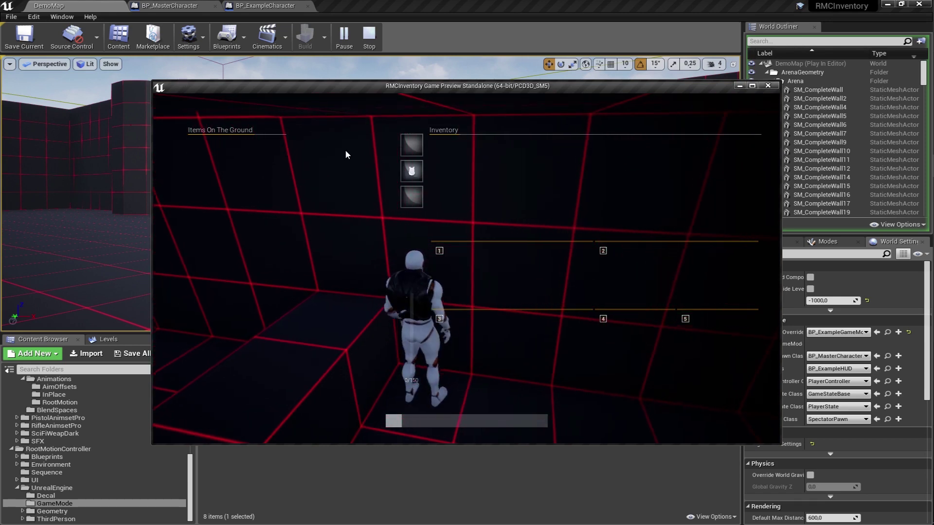
key("i")
Step: Keep running past the ledge items, through the open area toward the wall doorway
key("w")
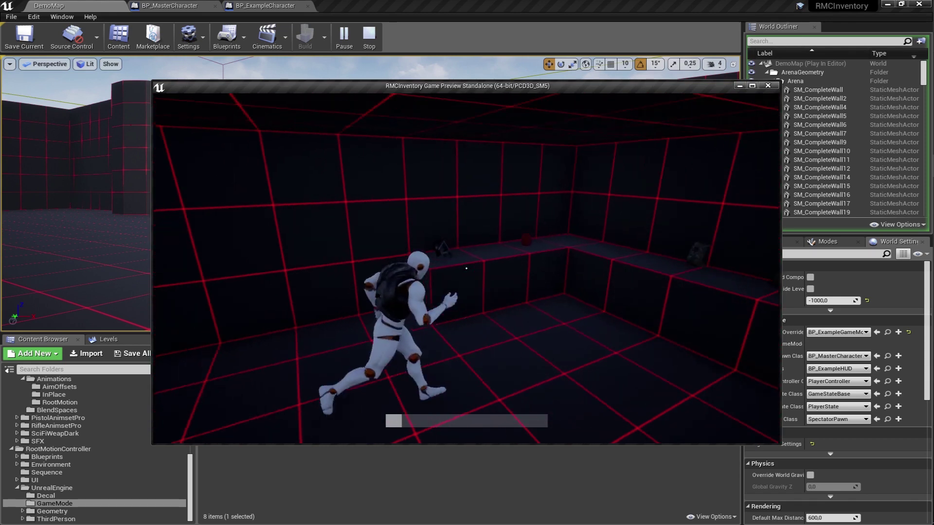
key("w")
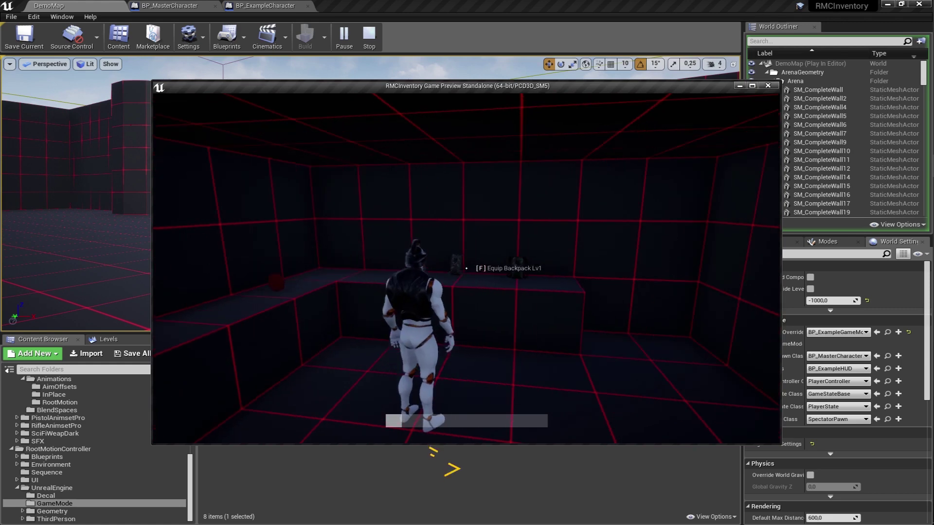
key("w")
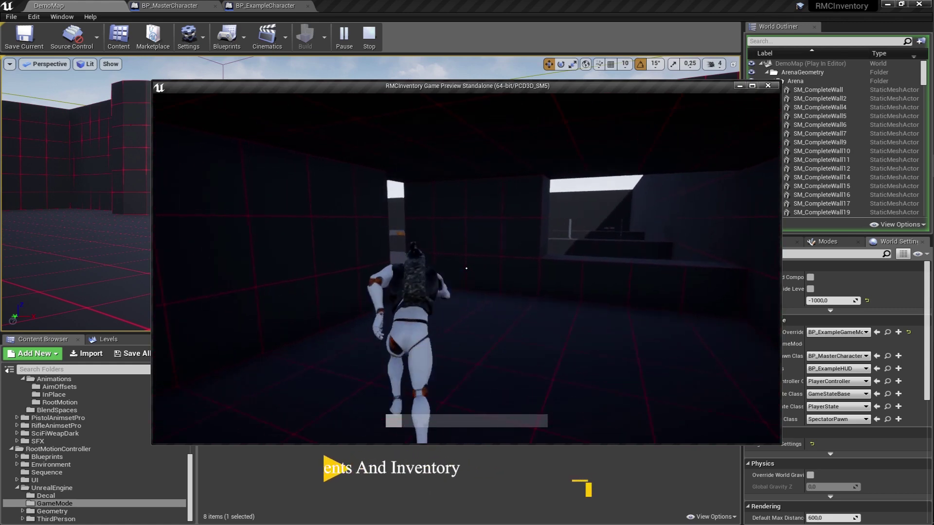
key("w")
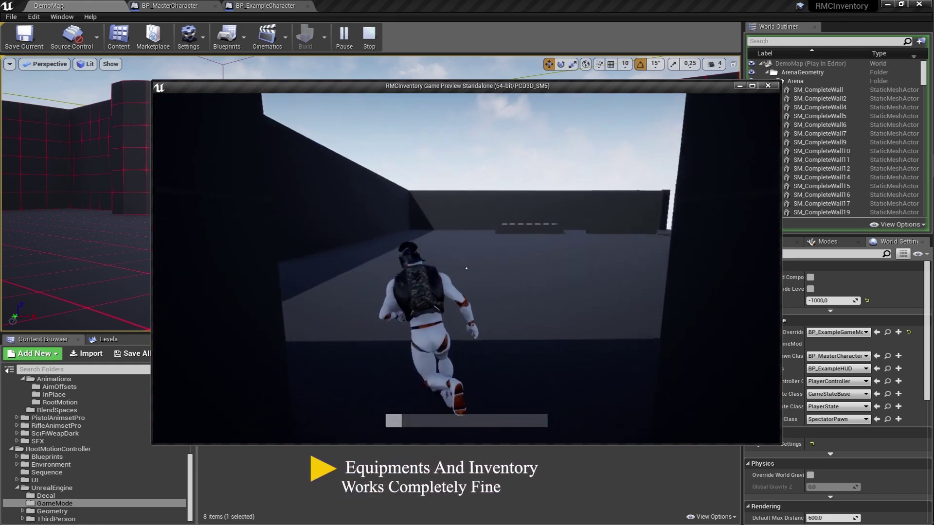
key("w")
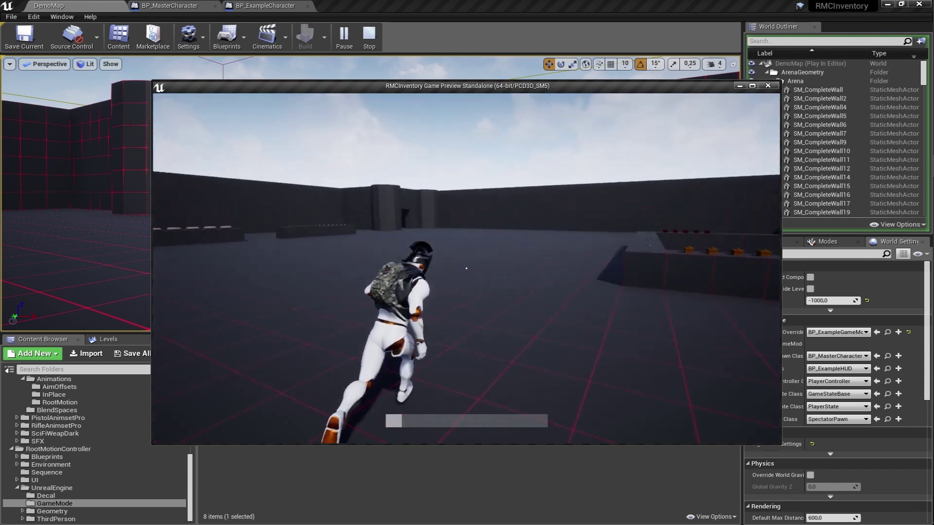
key("w")
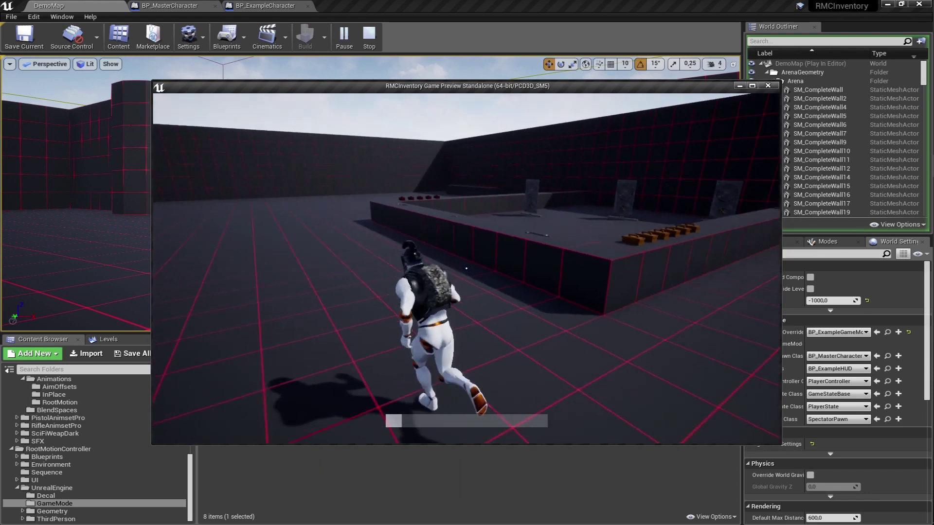
key("w")
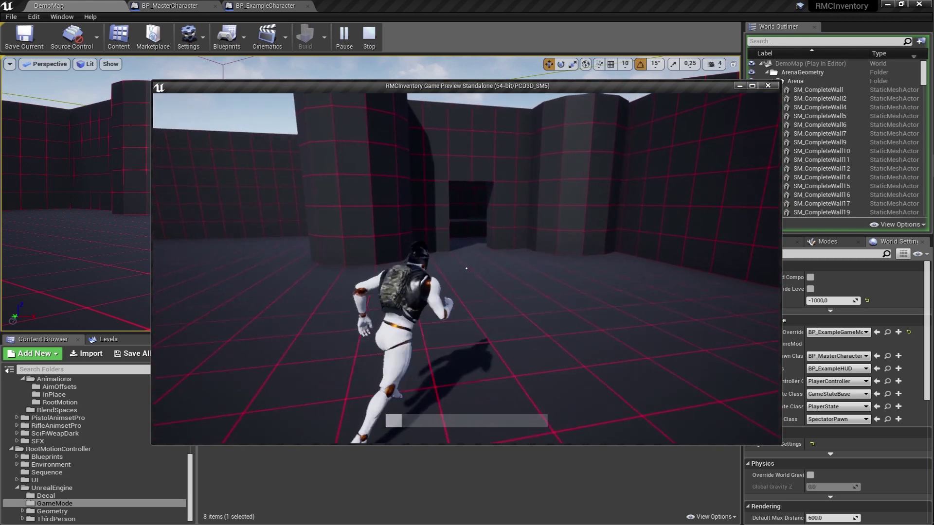
key("w")
key("w")
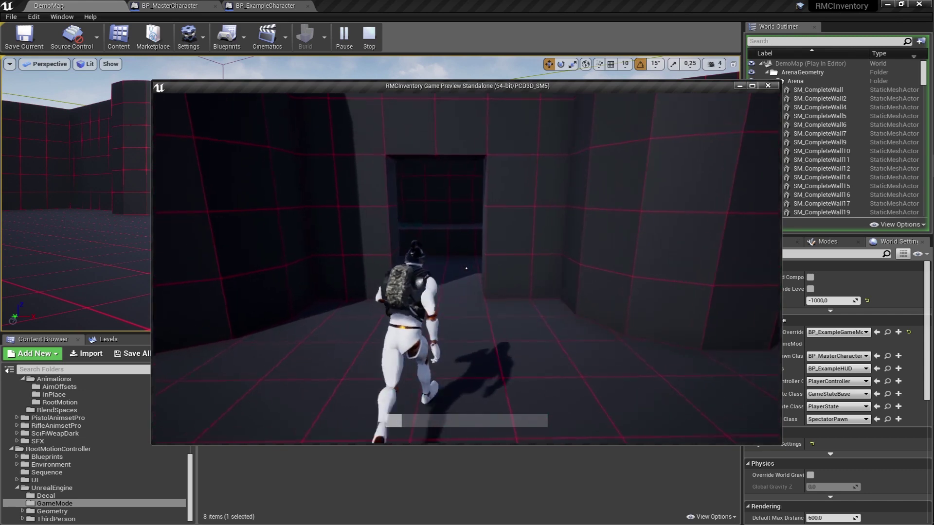
Step: Stop the preview and open BP_InventoryComponent from BP_MasterCharacter's Inventory Component
key("Escape")
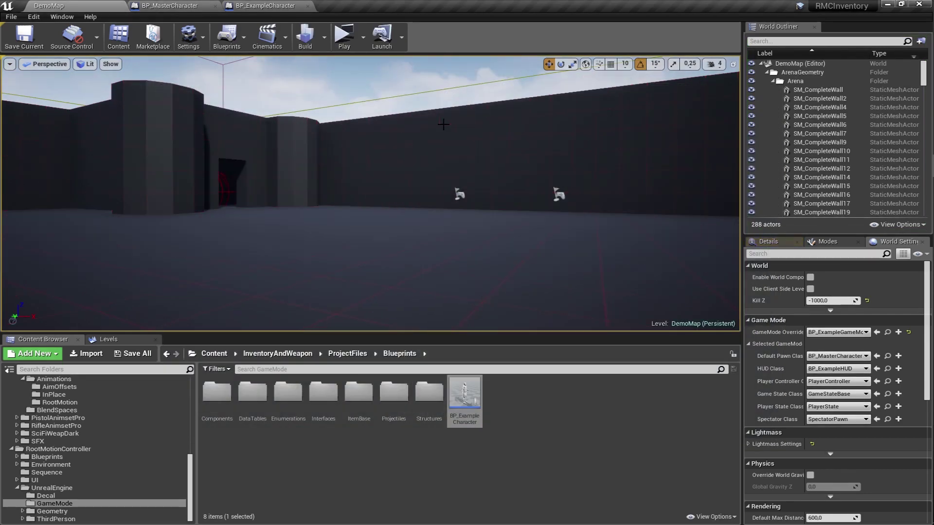
left_click(193, 5)
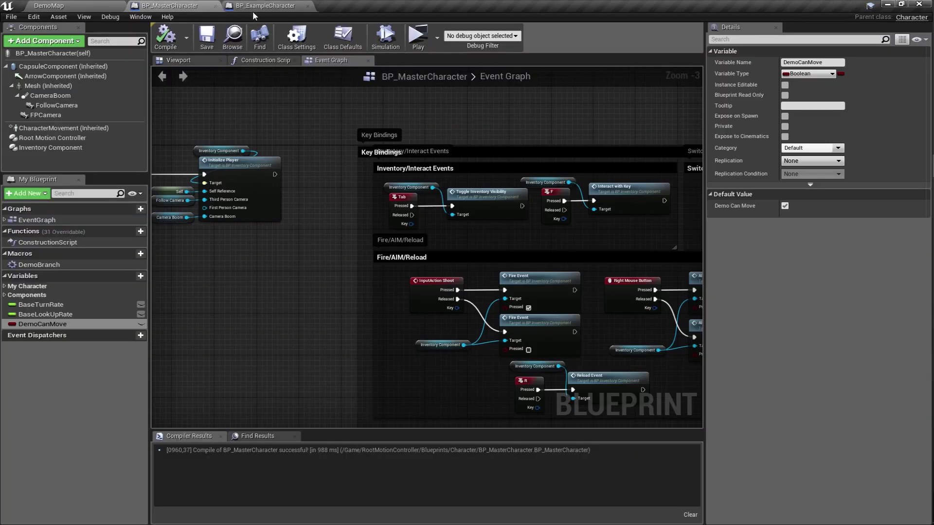
right_click(74, 149)
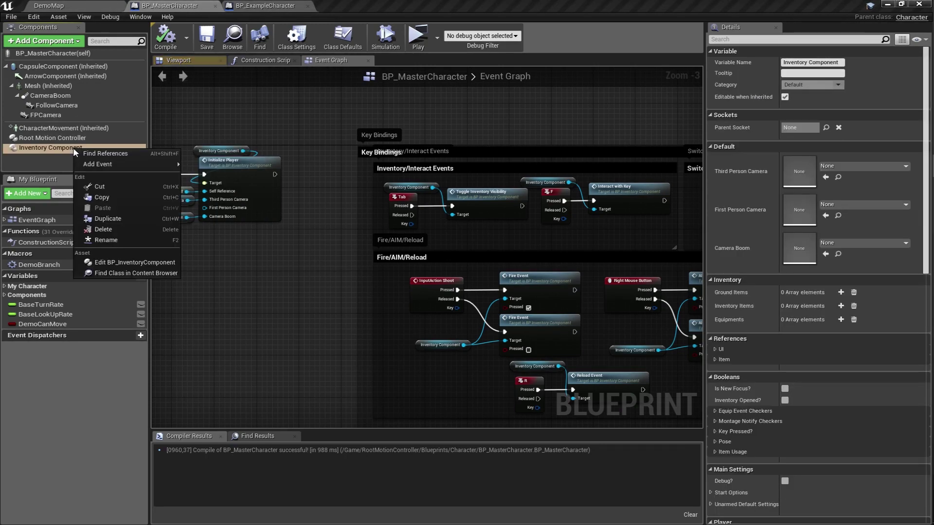
left_click(155, 263)
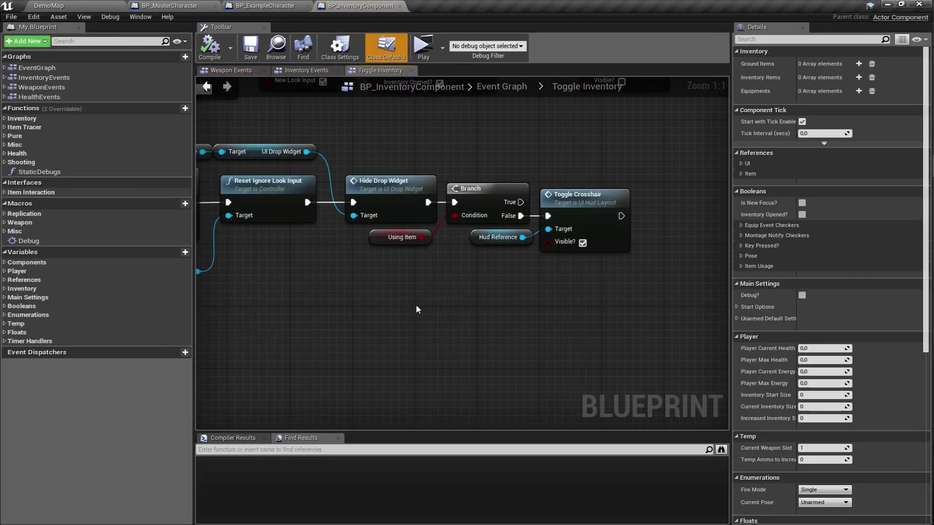
Step: Return to the Event Graph and open the Use Yaw? collapsed node under Use Controller Rotation Yaw For Demo
left_click(515, 89)
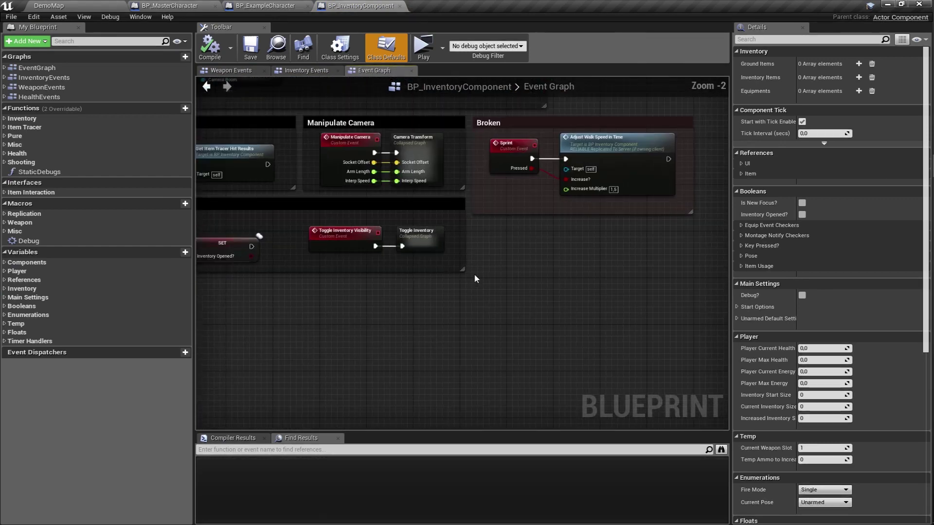
mouse_move(474, 274)
right_mouse_down()
mouse_move(548, 296)
mouse_move(408, 257)
mouse_move(590, 268)
right_mouse_up()
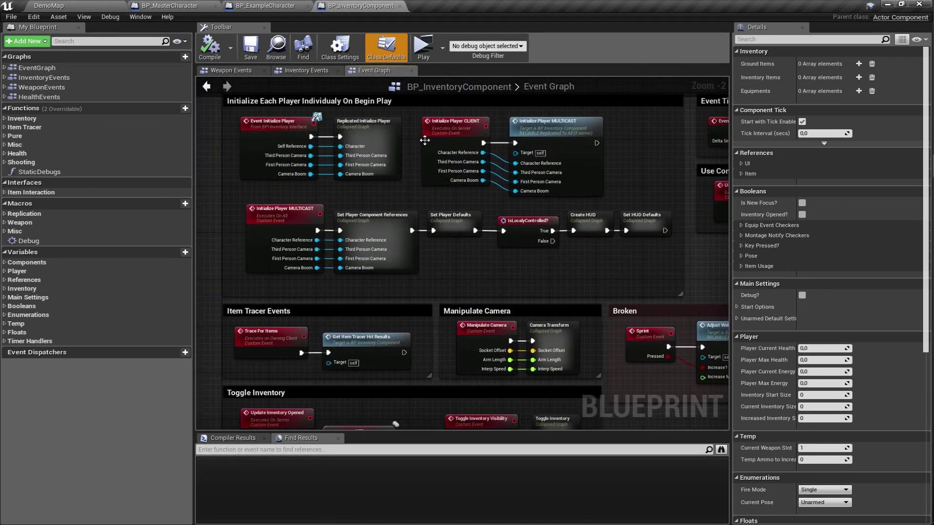
right_click_drag(424, 140, 234, 235)
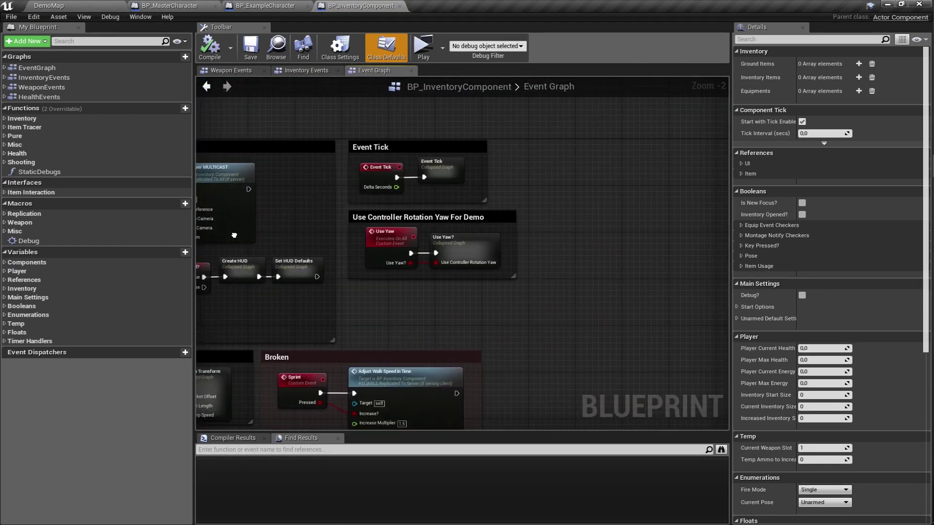
double_click(458, 247)
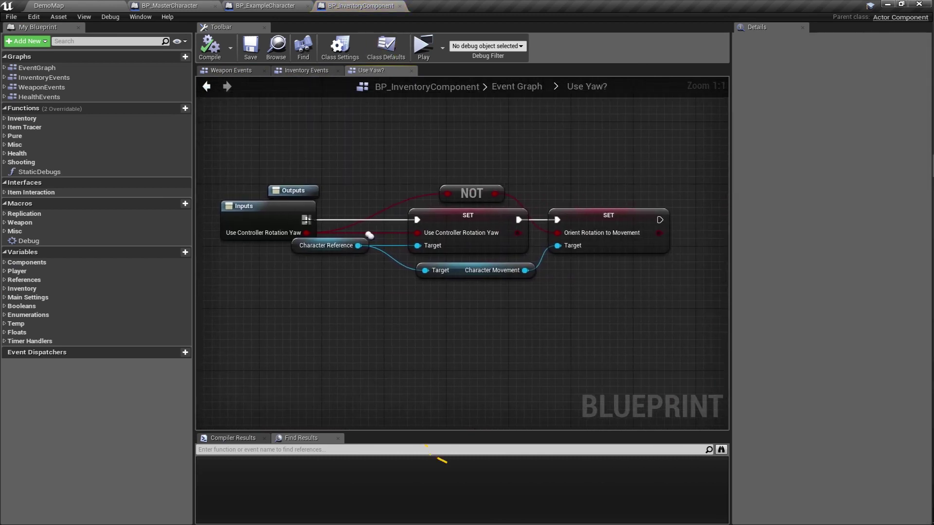
Step: Break the Inputs execution wire to the SET nodes in Use Yaw?, then compile and save BP_InventoryComponent
left_click(306, 220, "alt")
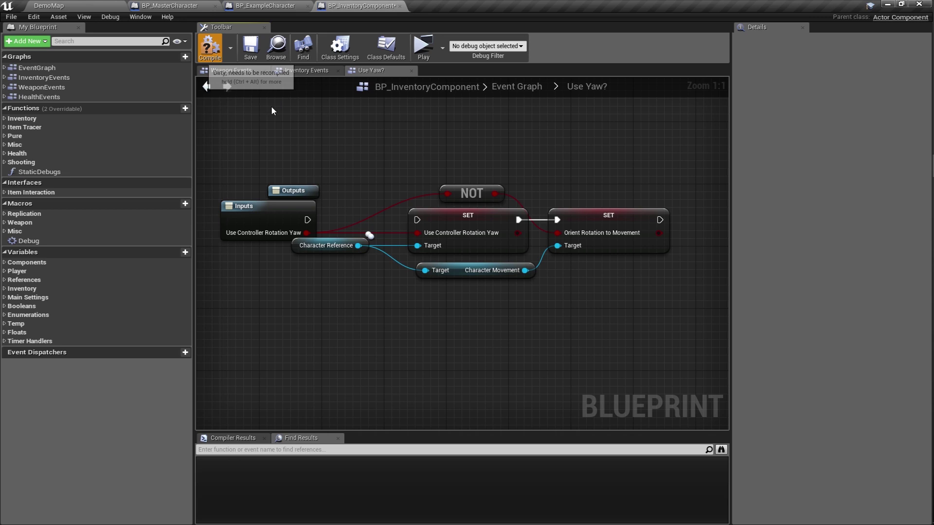
key("F7")
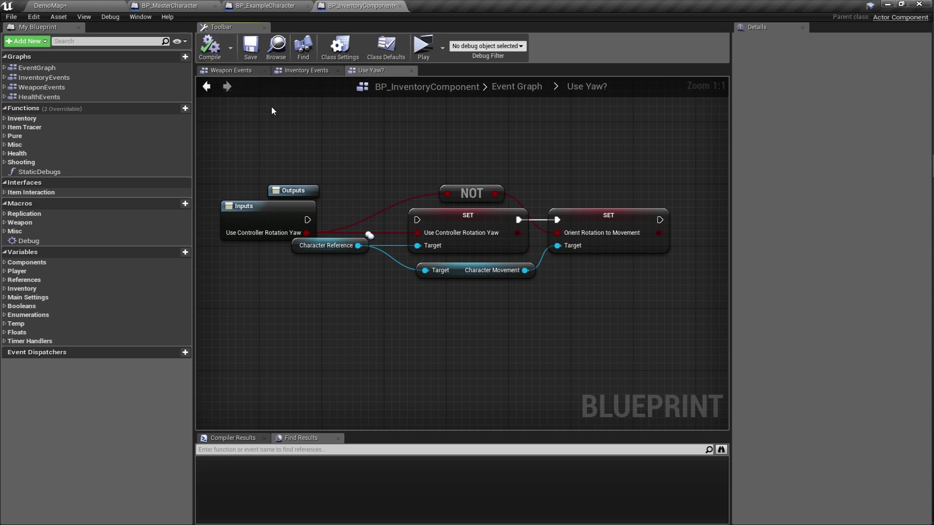
left_click(250, 49)
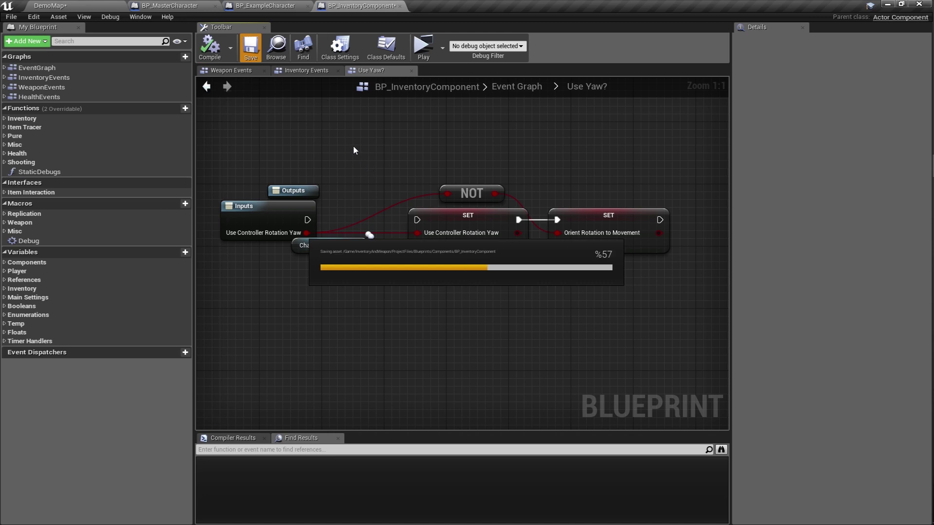
mouse_move(356, 157)
right_mouse_down()
mouse_move(370, 156)
mouse_move(342, 175)
right_mouse_up()
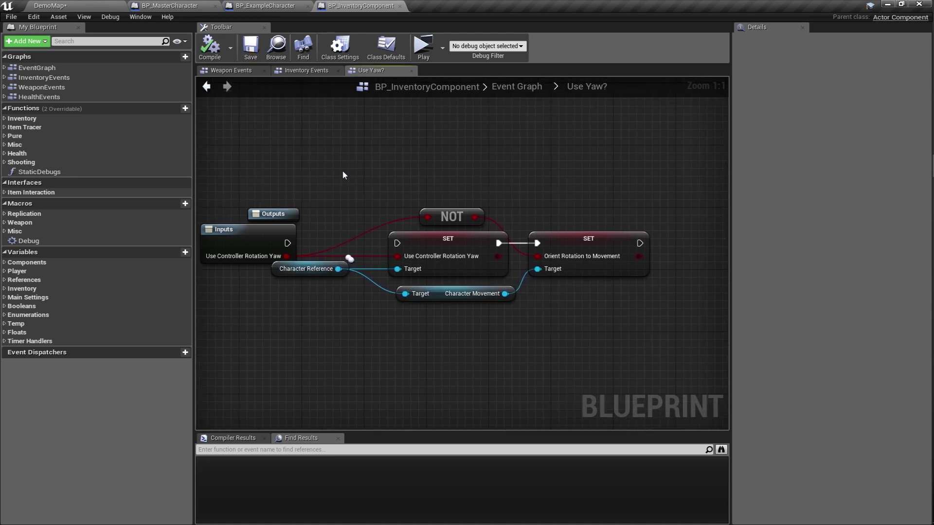
Step: Look through the WeaponEvents and Set Pose graphs, then centre the Event Graph on Set Player Defaults
left_click(497, 84)
double_click(41, 87)
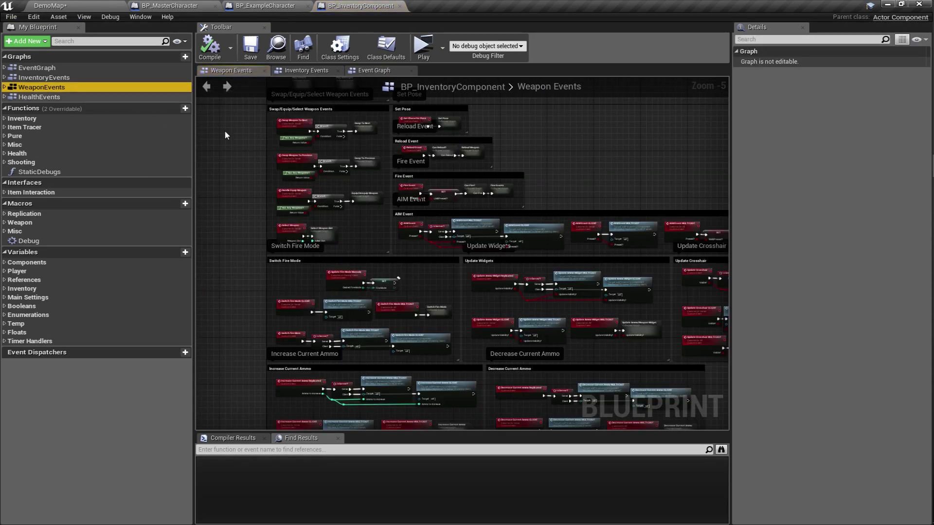
scroll(547, 172, "up", 3)
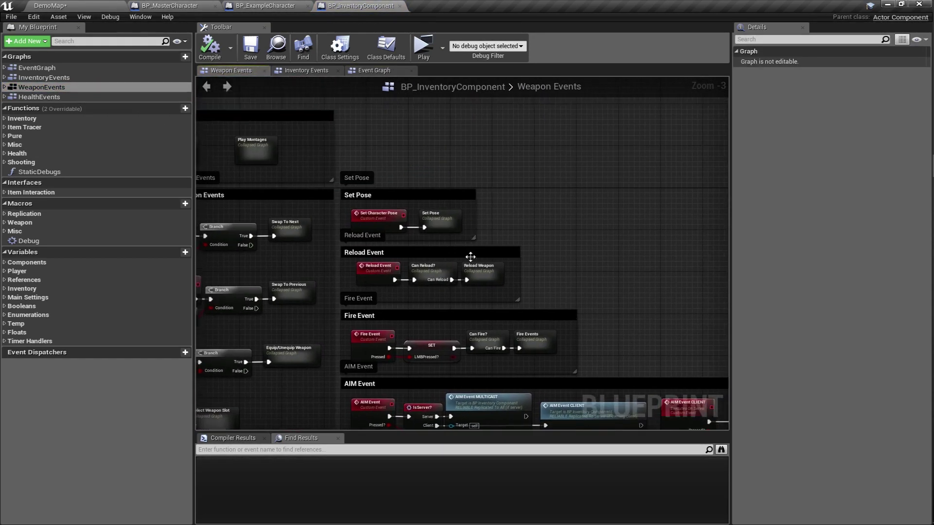
double_click(418, 210)
scroll(465, 181, "up", 3)
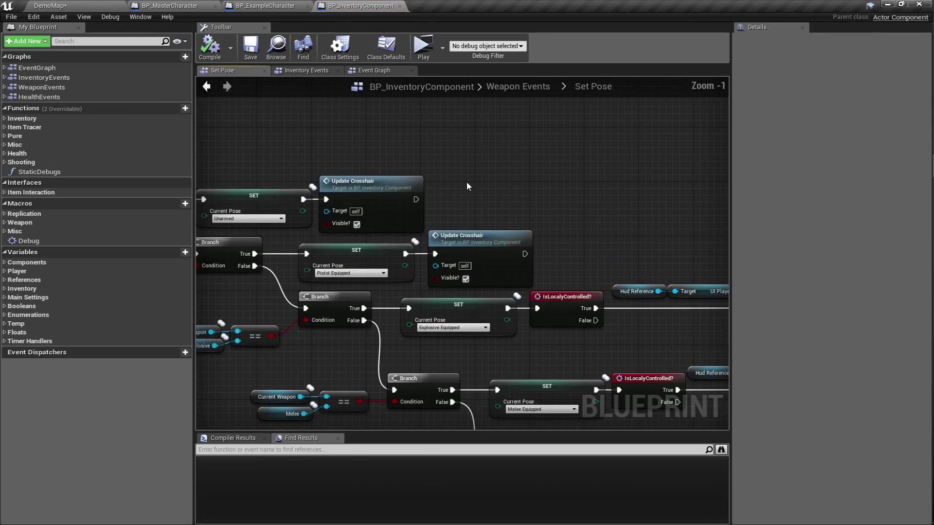
left_click(384, 71)
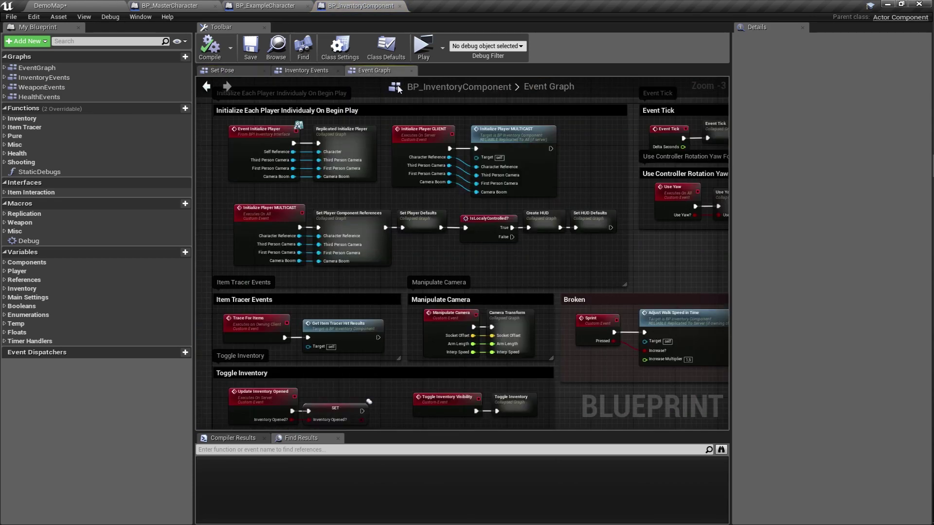
scroll(322, 186, "up", 3)
right_click_drag(352, 249, 454, 198)
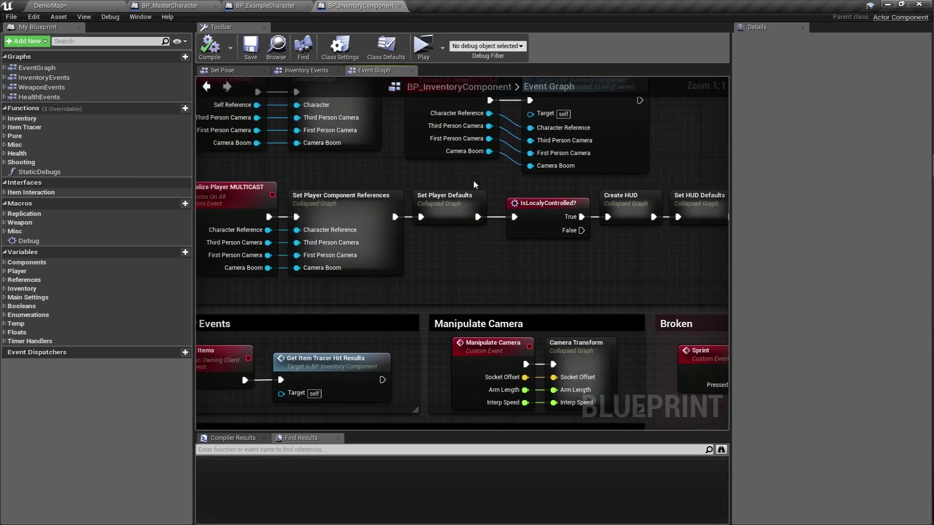
Step: Open the Set Player Component References graph and move its Outputs node further right
double_click(455, 198)
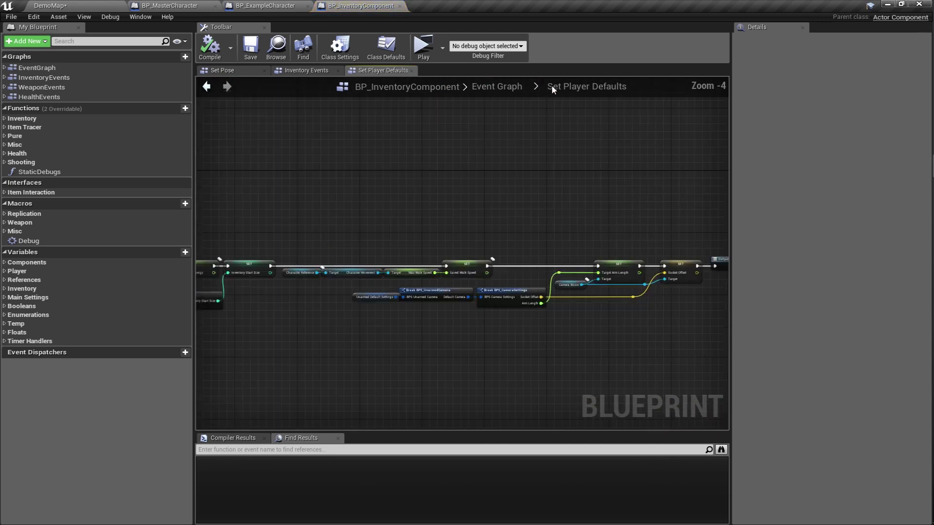
left_click(496, 87)
scroll(437, 239, "up", 4)
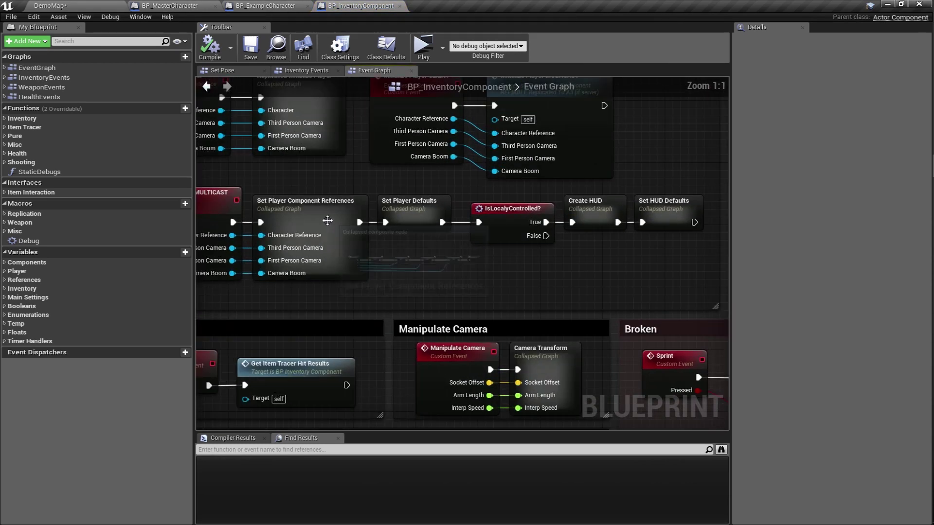
double_click(327, 214)
right_click_drag(401, 231, 194, 226)
left_click(543, 226)
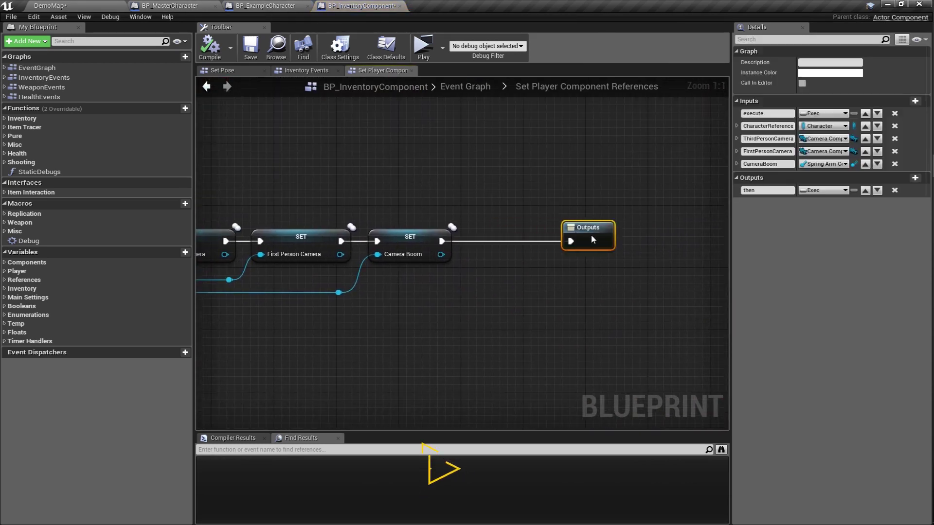
left_click_drag(543, 228, 587, 227)
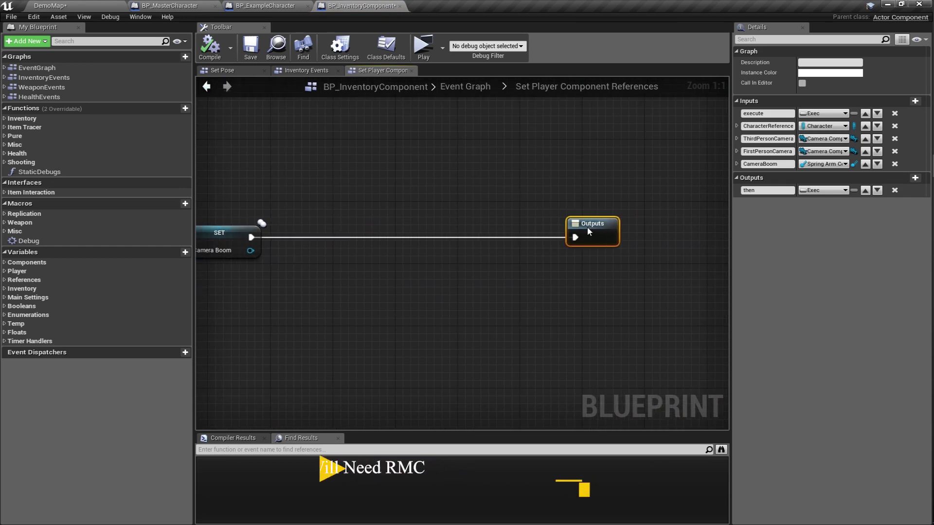
Step: Add a Character Reference getter wired into a Get Component by Class node
right_click(319, 168)
type("get character")
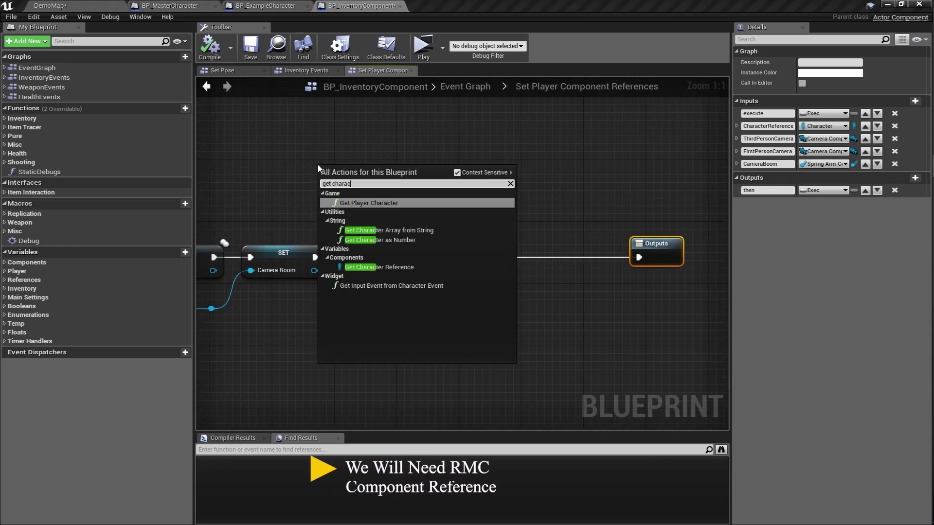
key("Down")
key("Down")
key("Return")
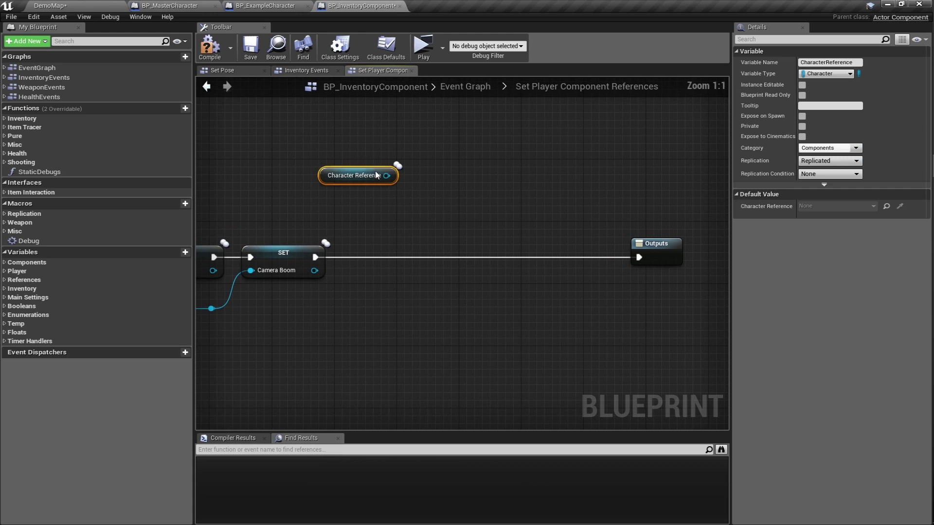
left_click_drag(386, 175, 462, 178)
type("compone")
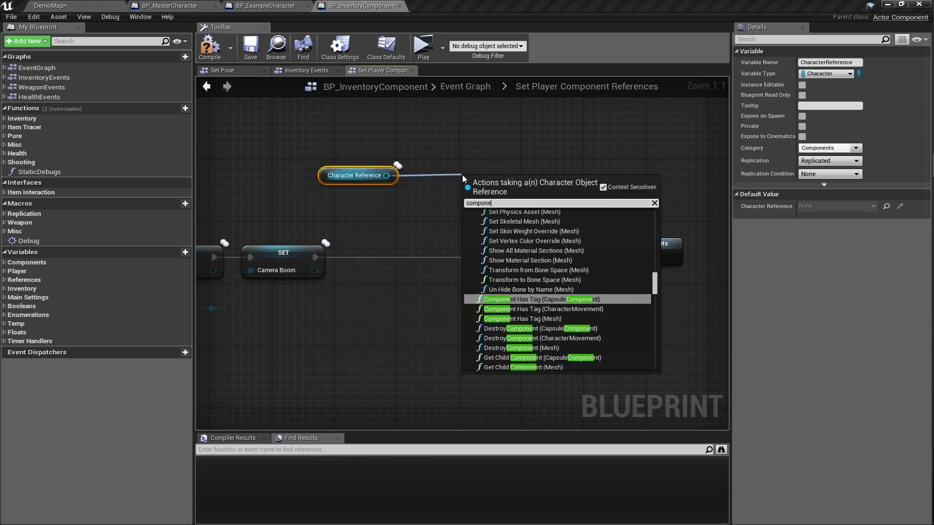
type("ntby class")
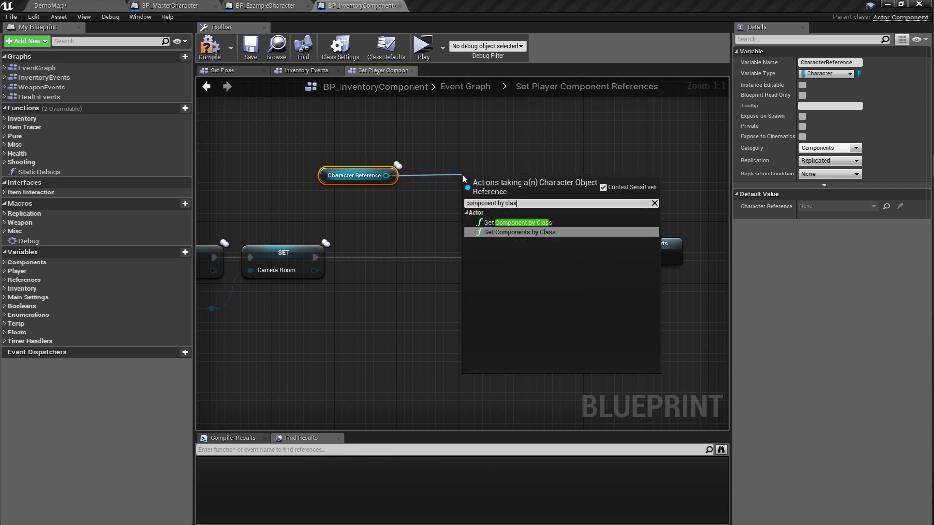
key("Return")
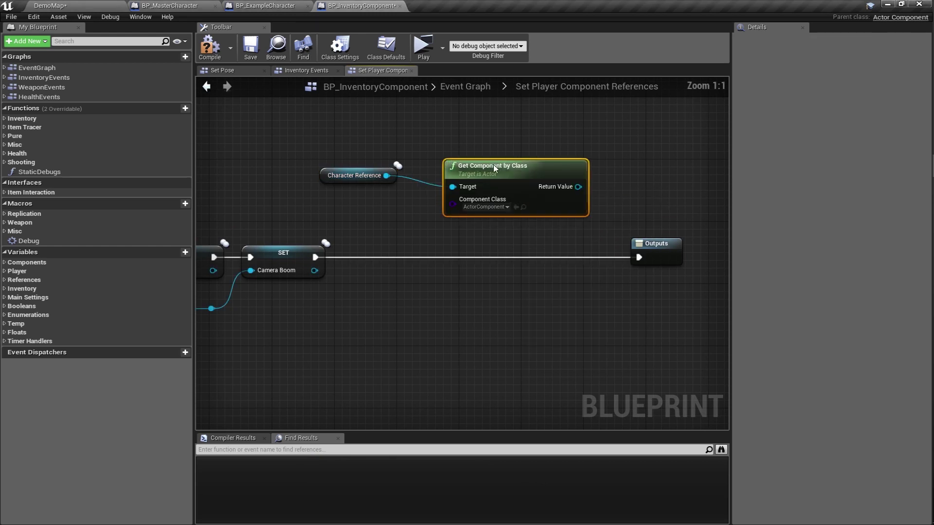
Step: Set the Get Component by Class component class to BP_InventoryComponent and reposition both nodes
left_click_drag(463, 179, 409, 148)
left_click(456, 191)
type("invento")
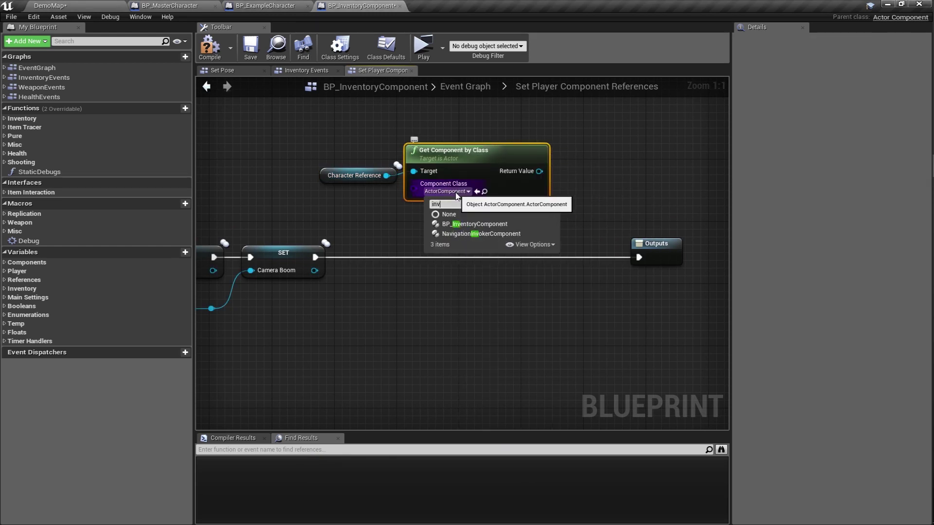
key("Return")
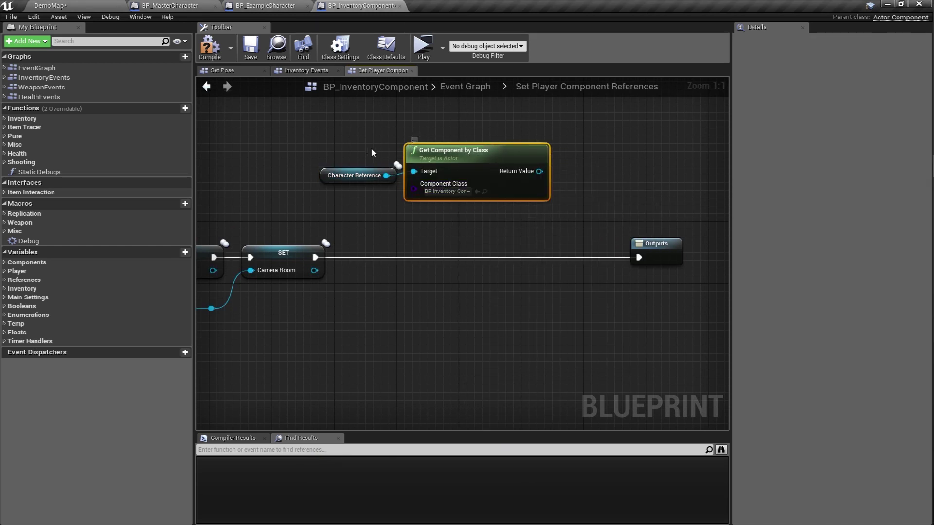
left_click(354, 175, "ctrl")
left_click_drag(453, 163, 375, 295)
left_click(368, 324)
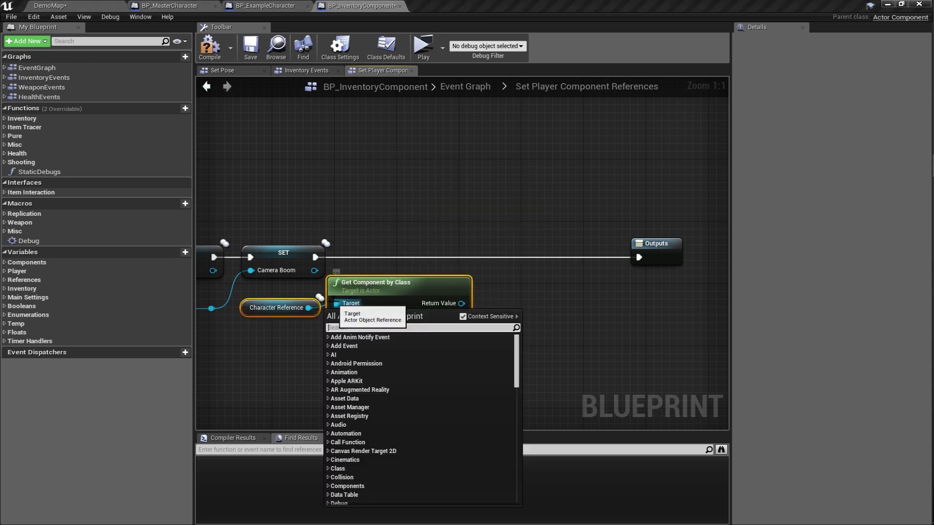
left_click(385, 343)
right_click_drag(387, 348, 305, 346)
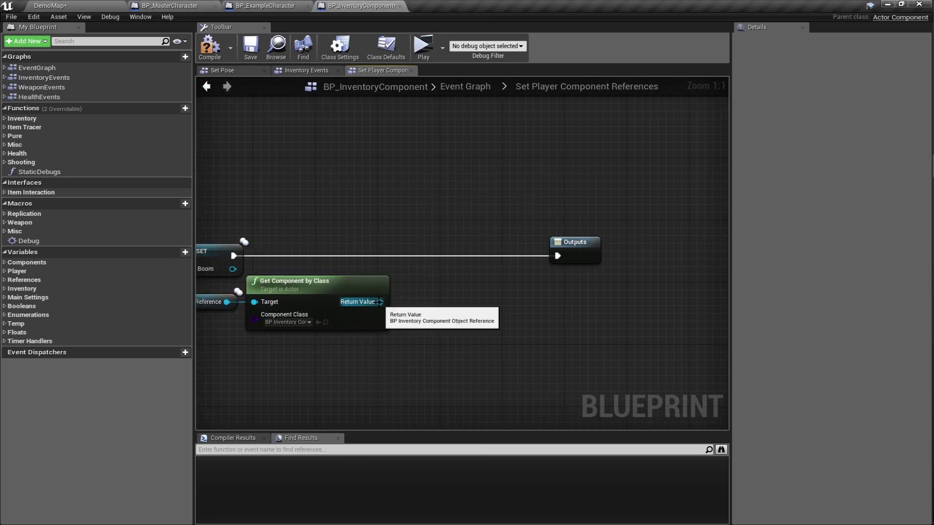
Step: Promote Return Value to a RootMotionController variable and wire its SET node into Outputs
right_click(380, 302)
left_click(456, 287)
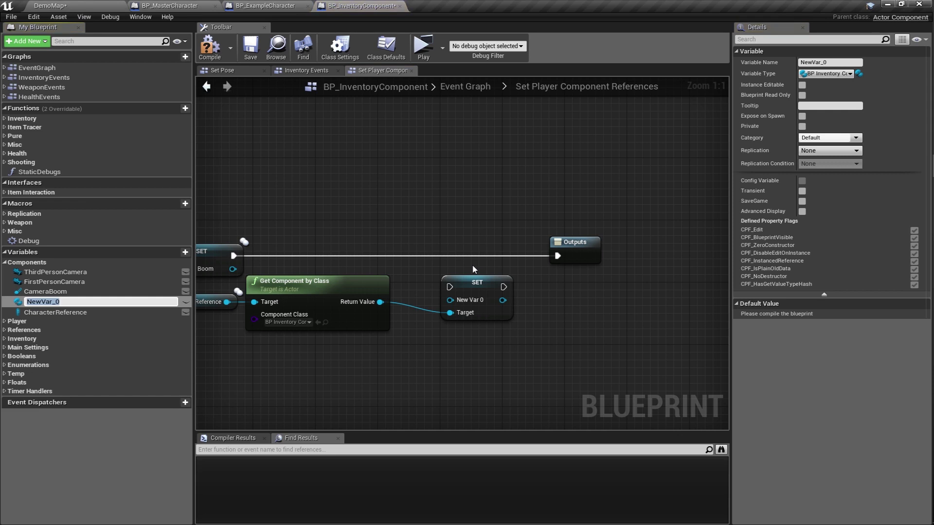
type("RootMotionController")
key("Return")
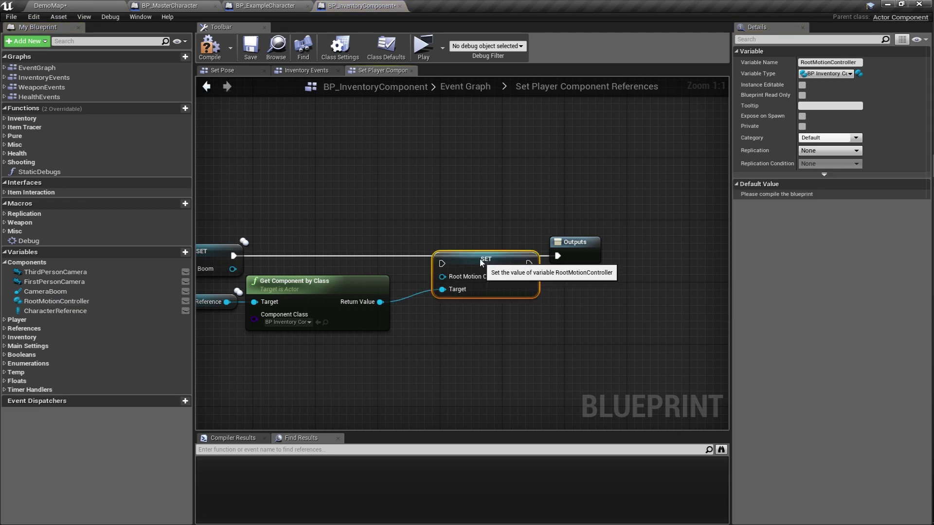
mouse_move(547, 284)
left_mouse_down()
mouse_move(532, 251)
mouse_move(559, 257)
left_mouse_up()
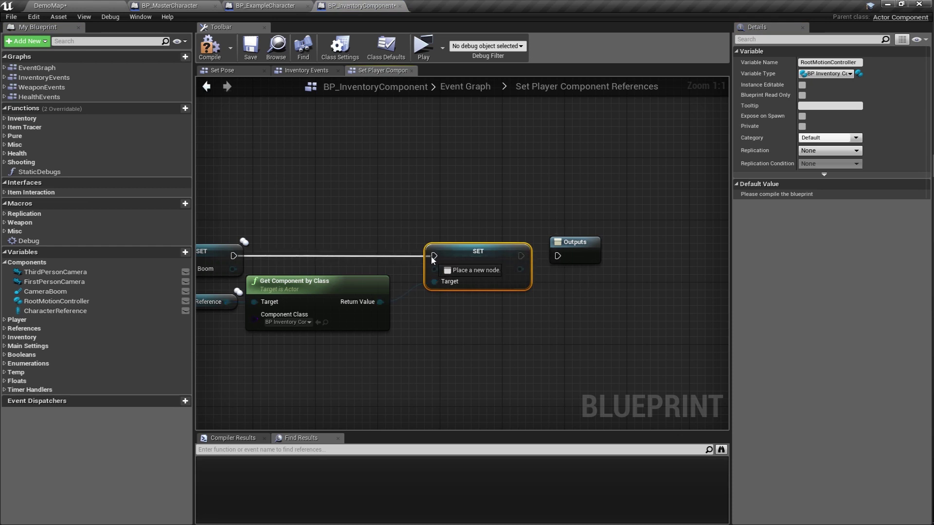
right_click_drag(320, 357, 444, 325)
left_click_drag(515, 316, 282, 244)
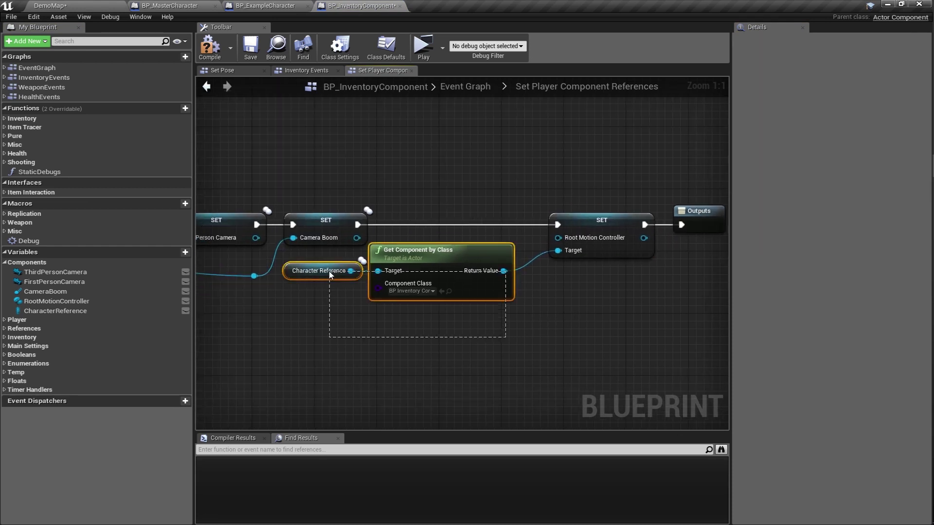
left_click_drag(431, 248, 458, 250)
left_click(419, 205)
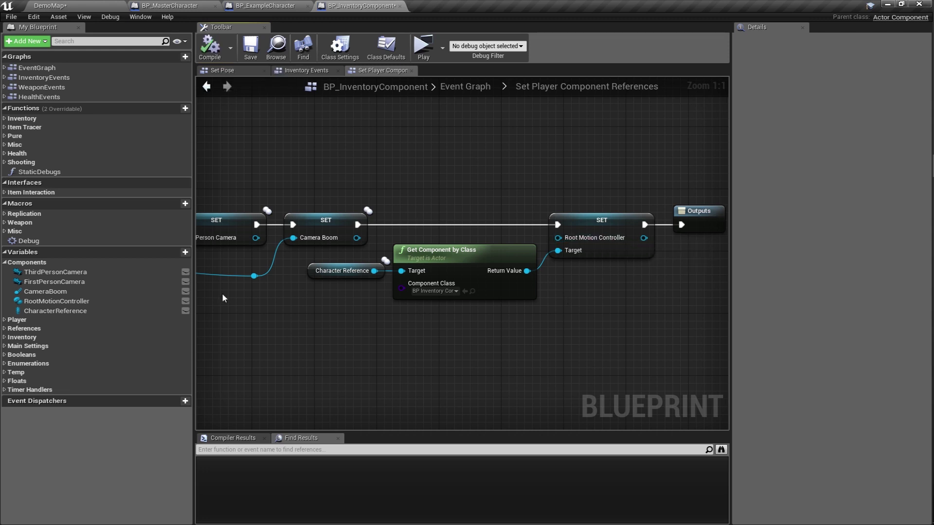
Step: Replace the old SET with a new Root Motion Controller SET fed by Return Value, between Camera Boom SET and Outputs
mouse_move(58, 301)
left_mouse_down("alt")
mouse_move(616, 316)
mouse_move(527, 271)
left_mouse_up("alt")
left_click(602, 220)
key("Delete")
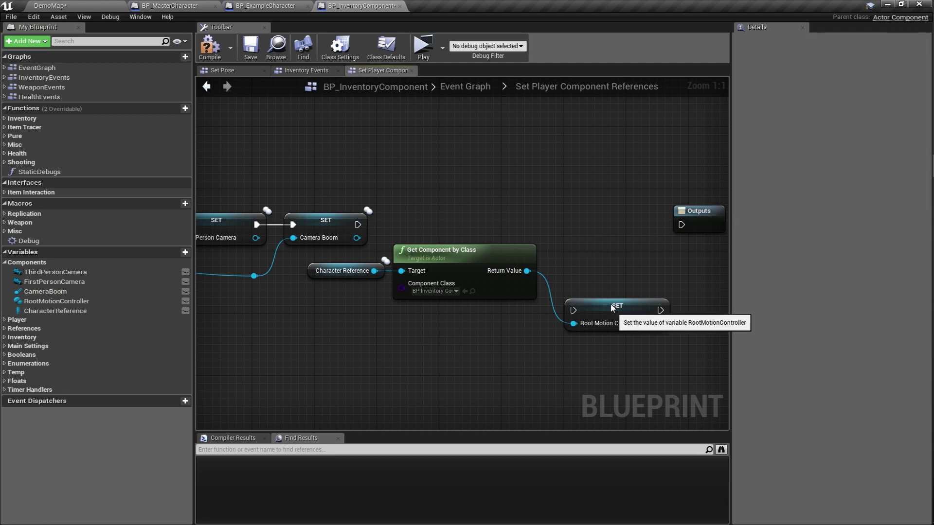
mouse_move(613, 317)
left_mouse_down()
mouse_move(597, 224)
mouse_move(598, 232)
left_mouse_up()
left_click_drag(681, 224, 644, 224)
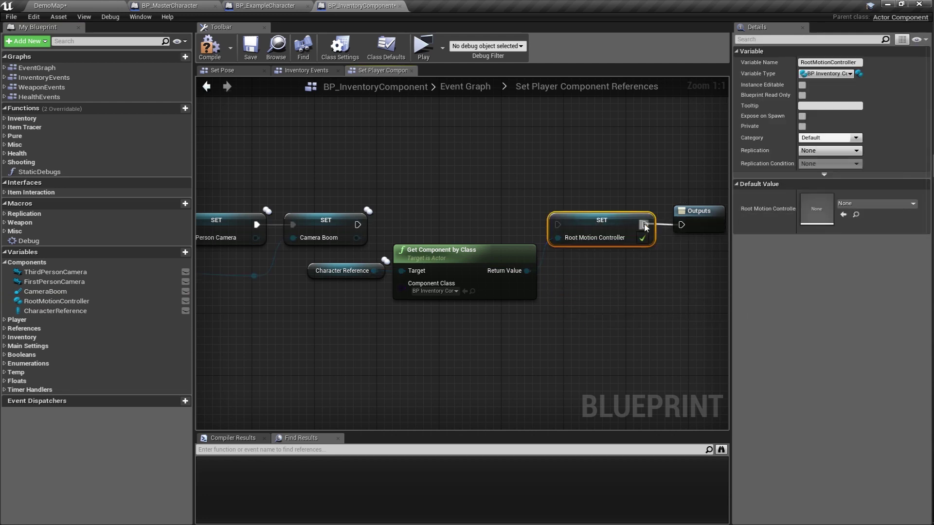
left_click_drag(558, 224, 358, 224)
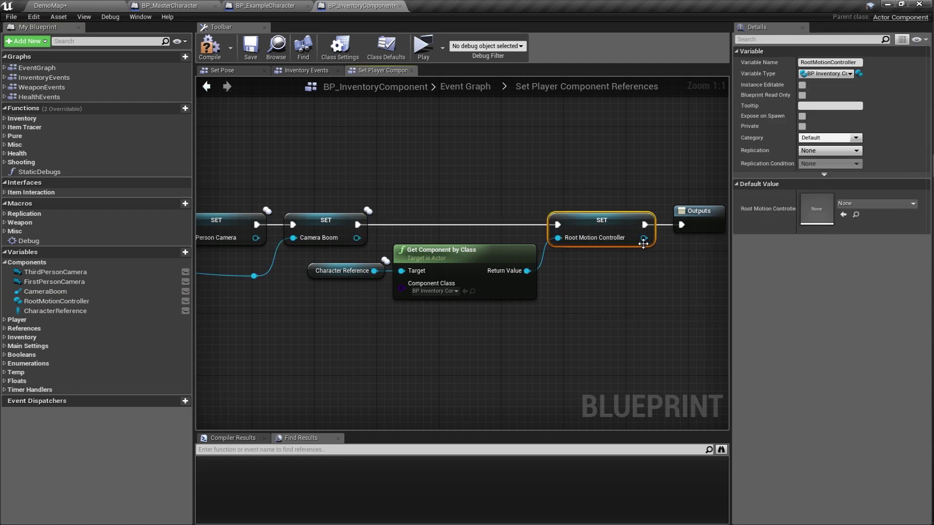
left_click(646, 317)
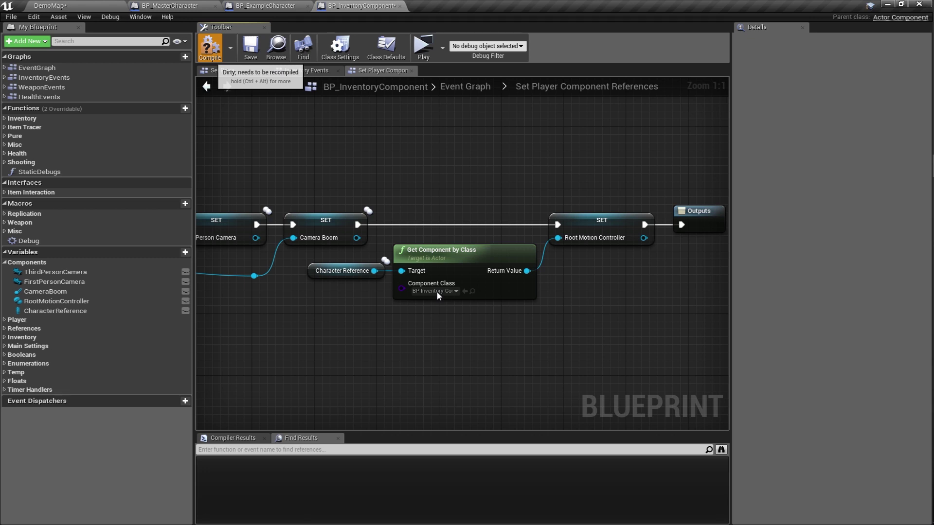
Step: Switch Get Component by Class to BP Root Motion Controller and compile, producing 3 incompatible-reference errors
left_click(436, 291)
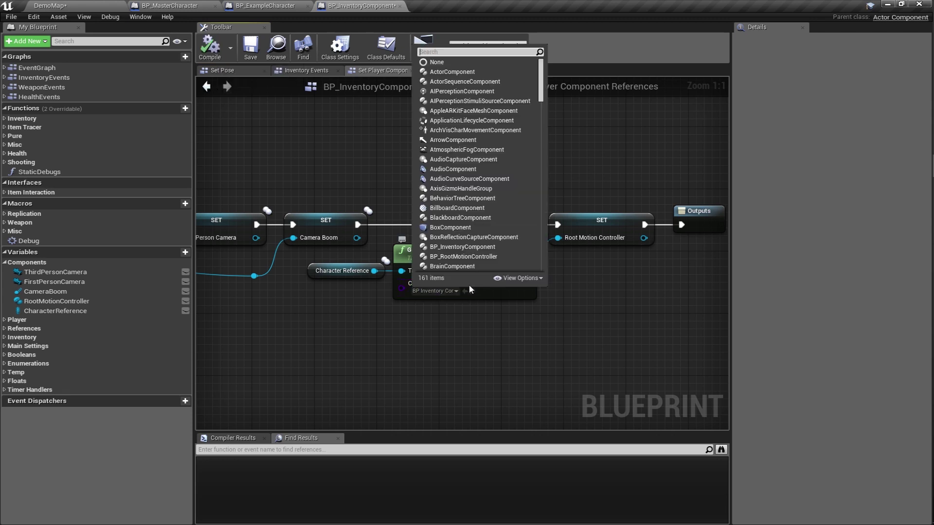
left_click(463, 256)
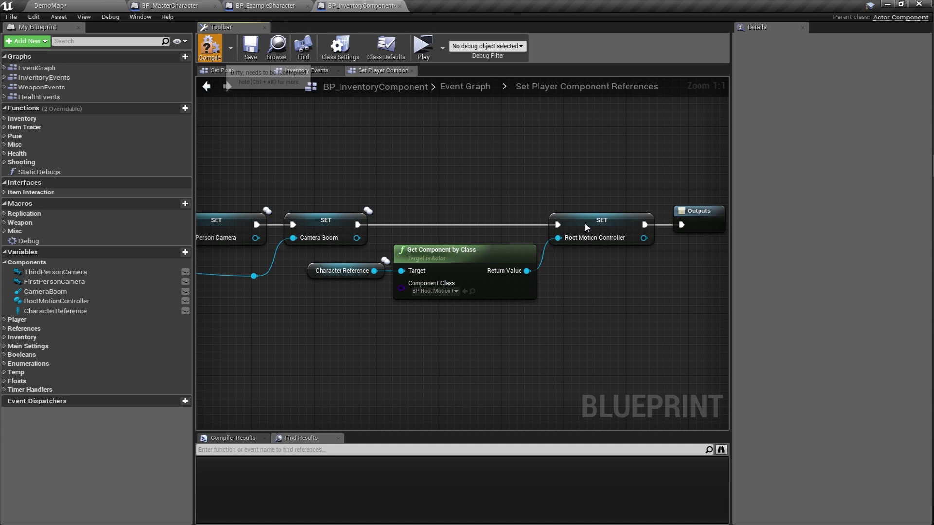
key("F7")
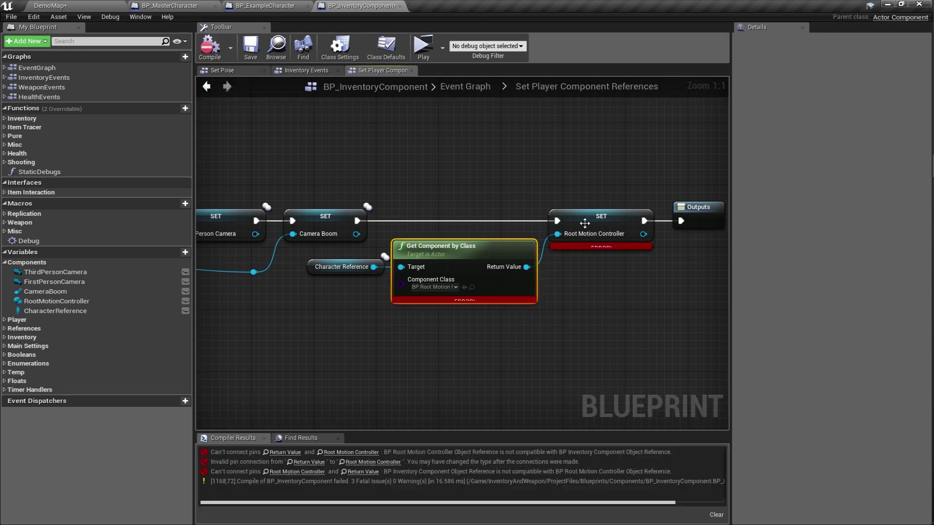
Step: Change the RootMotionController variable type to a BP Root Motion Controller object reference
left_click(585, 223)
left_click(826, 73)
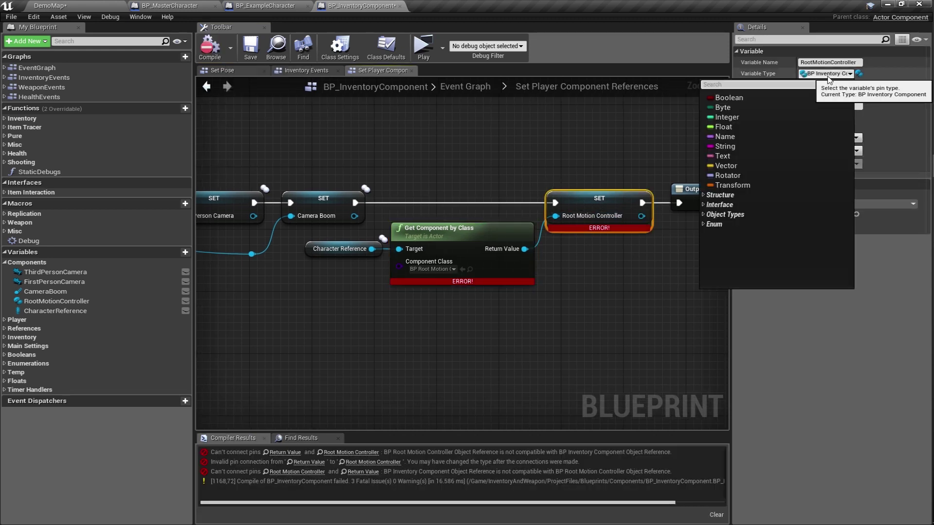
type("root motion")
mouse_move(739, 107)
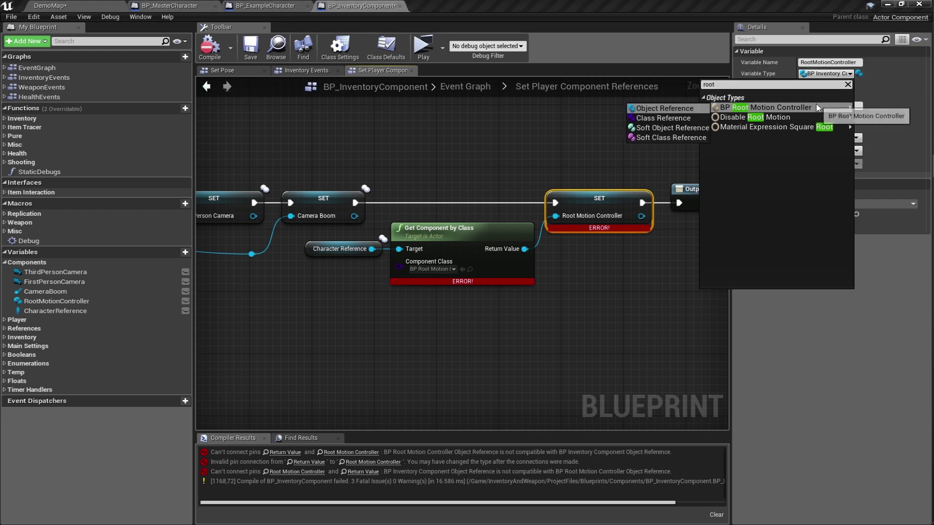
left_click(666, 108)
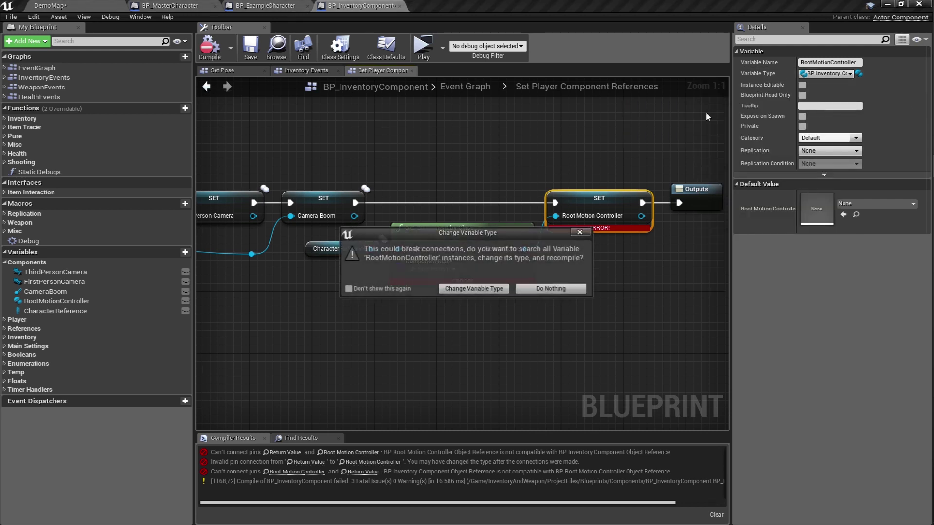
left_click(485, 289)
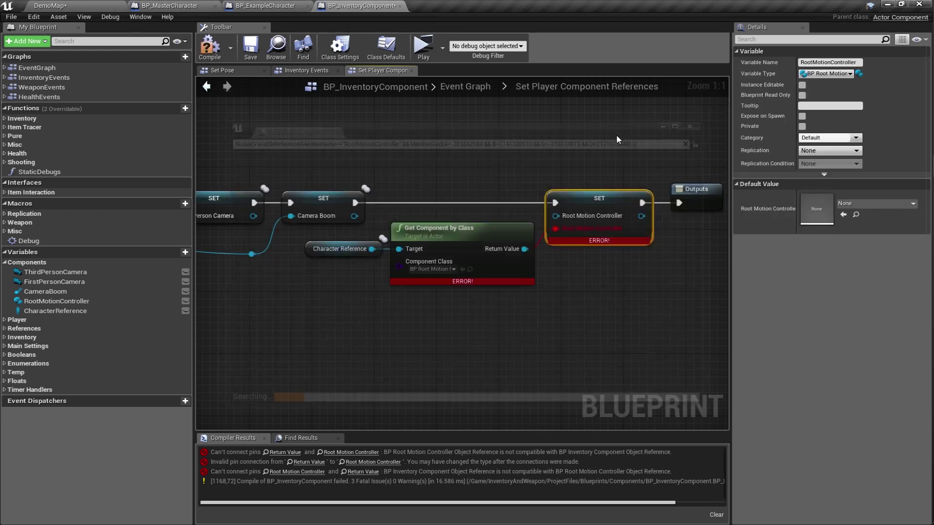
Step: Reconnect Return Value to Root Motion Controller, recompile without errors, and go to Inventory Events
left_click(617, 135)
left_click_drag(524, 248, 555, 215)
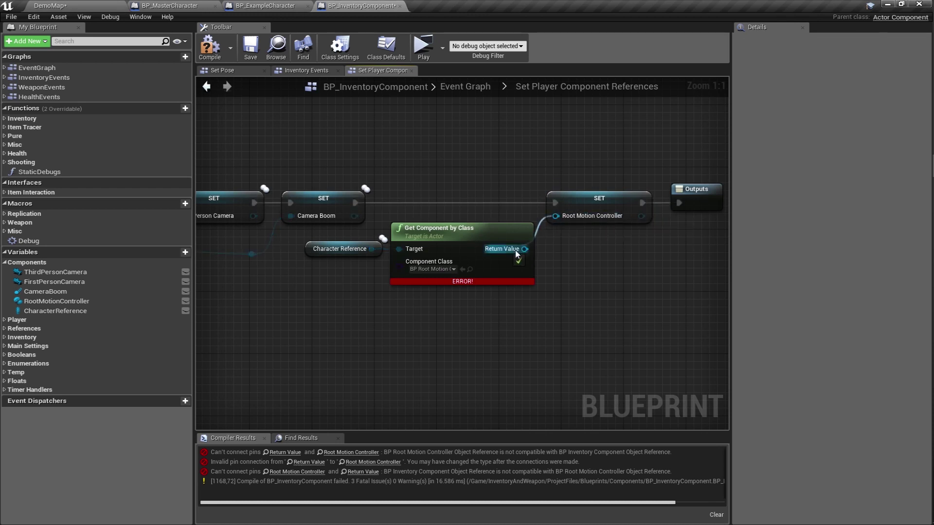
left_click_drag(516, 253, 517, 254)
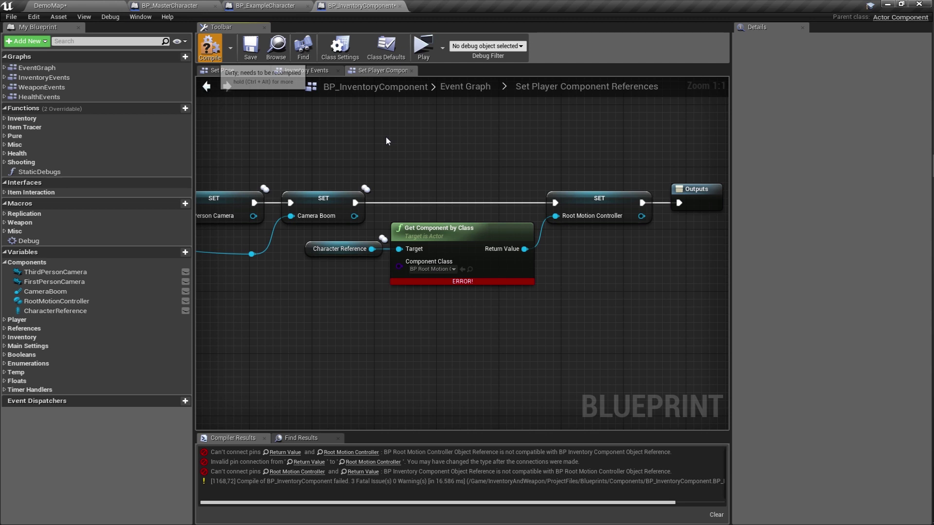
key("F7")
right_click_drag(469, 167, 418, 202)
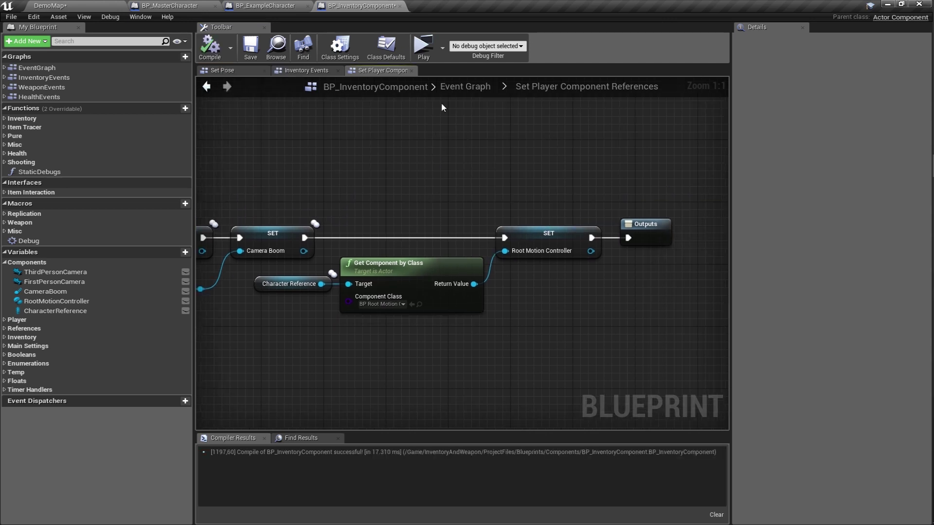
left_click(306, 70)
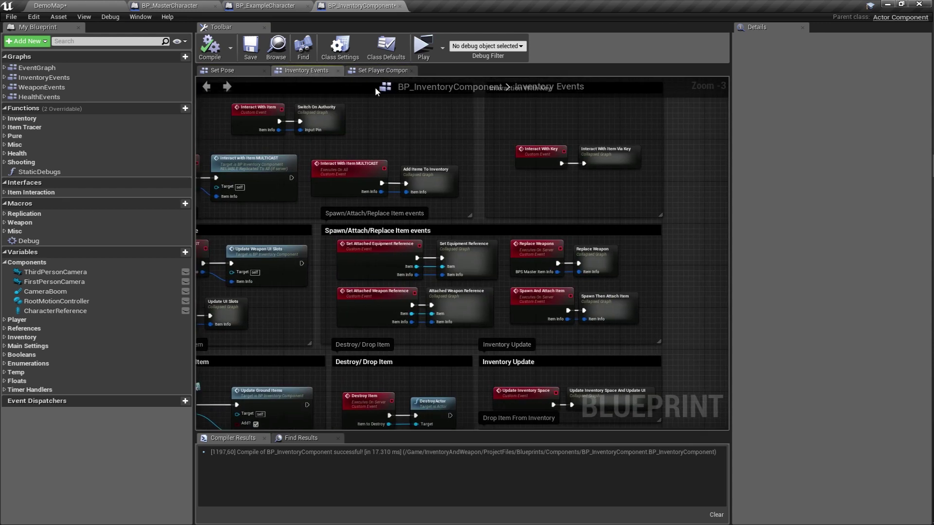
Step: In Set Pose, add a Root Motion Controller Update State Machine call after Update Crosshair
left_click(223, 70)
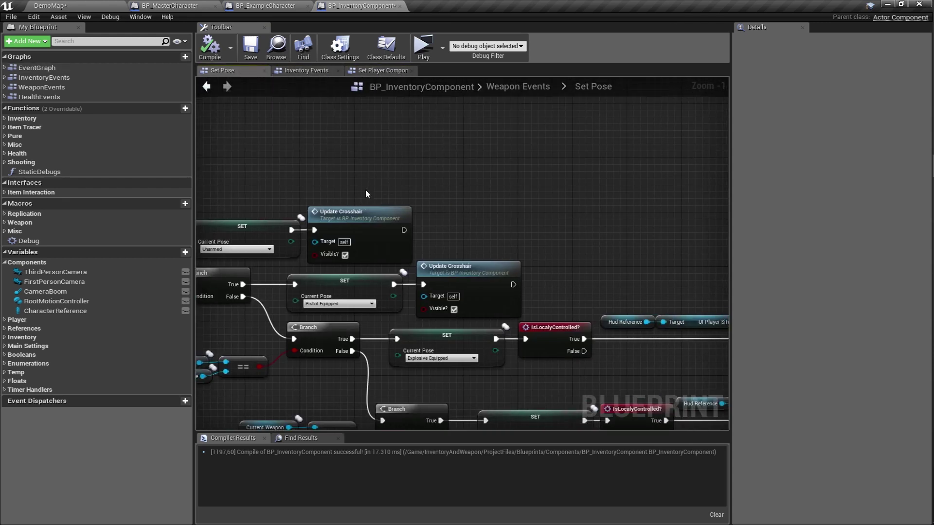
scroll(366, 193, "up", 1)
mouse_move(57, 301)
left_mouse_down("ctrl")
mouse_move(387, 158)
mouse_move(473, 157)
left_mouse_up("ctrl")
type("s")
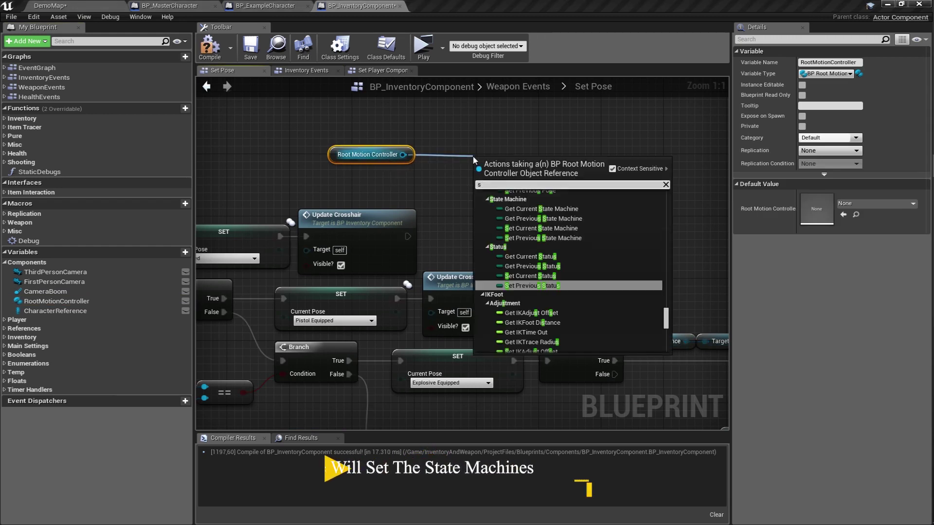
key("BackSpace")
type("update state ")
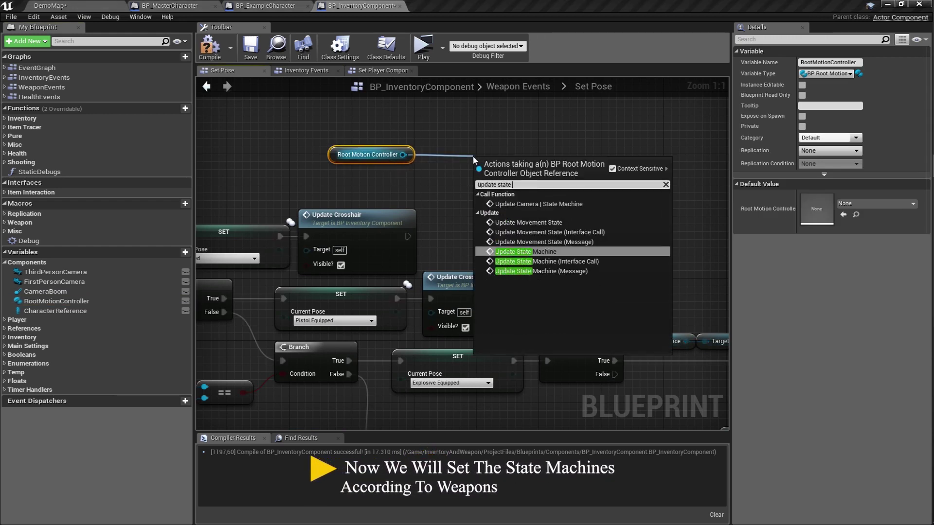
type("mac")
key("Return")
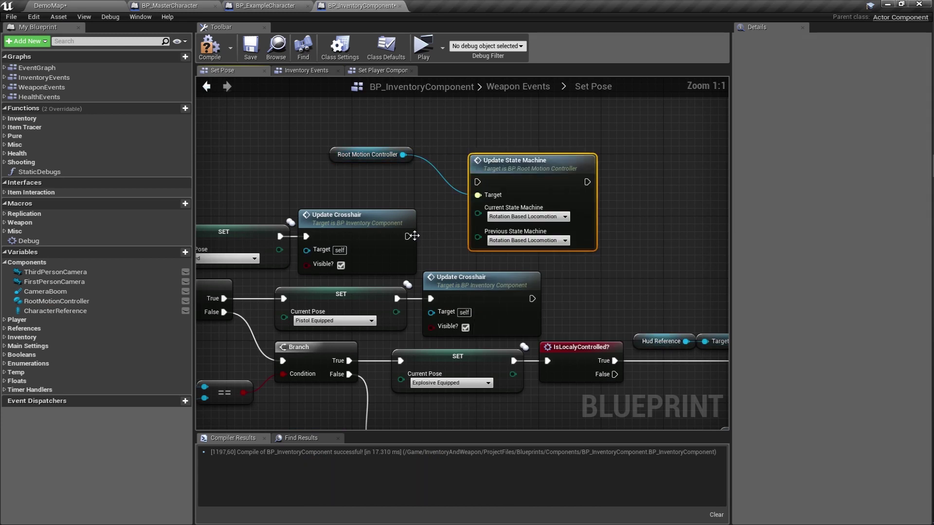
left_click_drag(412, 236, 479, 184)
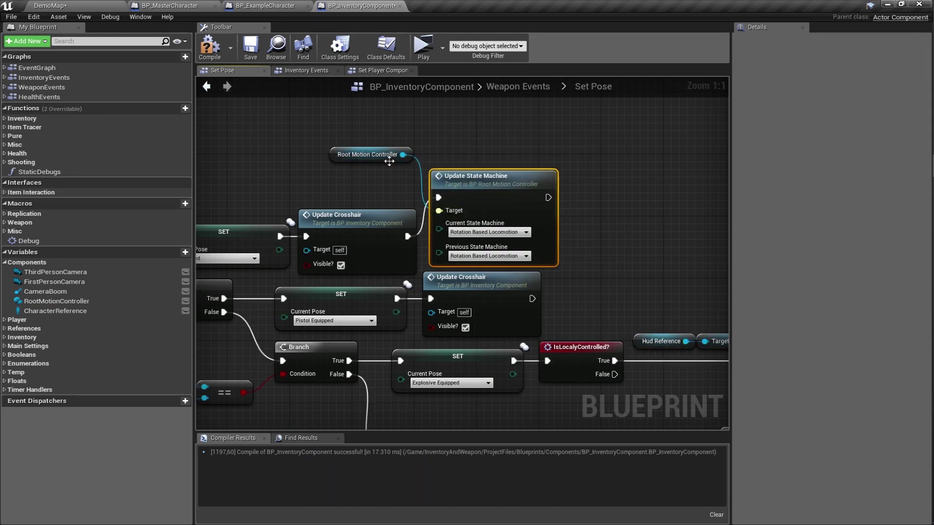
left_click_drag(386, 154, 393, 194)
left_click(351, 170)
right_click_drag(351, 171, 426, 191)
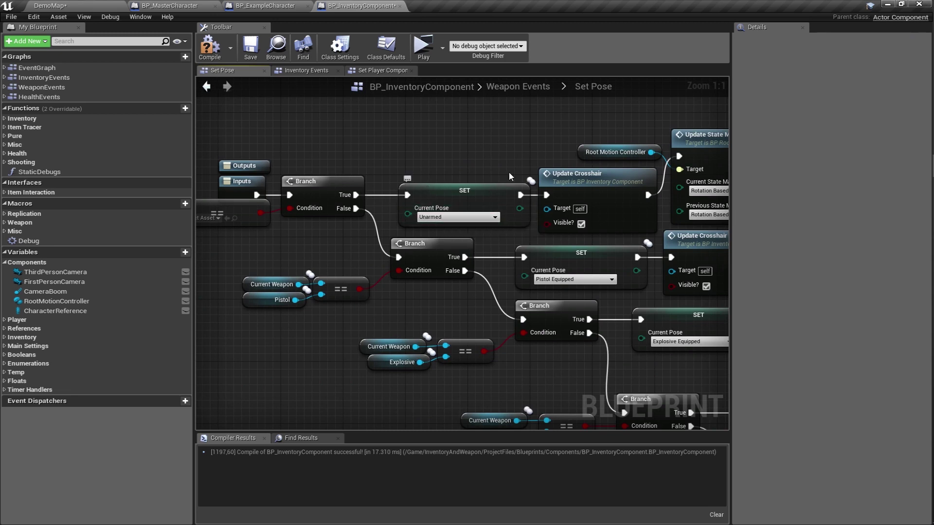
right_click_drag(508, 172, 592, 192)
Step: Paste a copy of the state machine nodes after another Update Crosshair and set it to Pistol Strafe
left_click(600, 213)
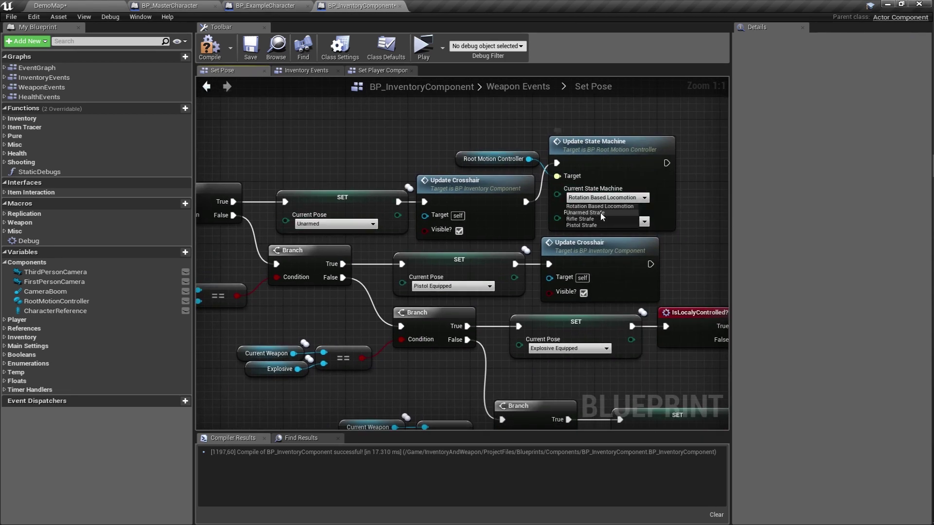
left_click(600, 206)
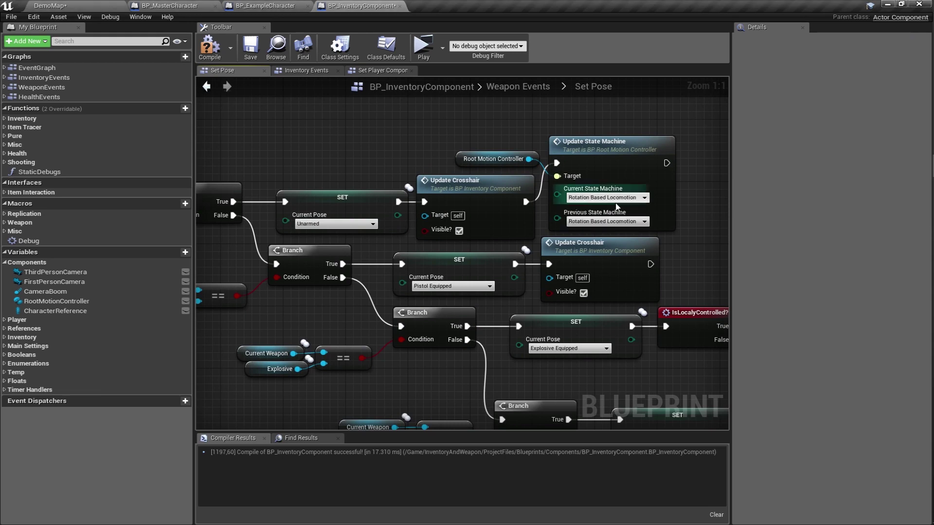
right_click_drag(600, 206, 487, 199)
mouse_move(621, 221)
right_mouse_down()
mouse_move(436, 214)
mouse_move(559, 190)
right_mouse_up()
key("ctrl+c")
key("ctrl+v")
mouse_move(476, 225)
left_mouse_down()
mouse_move(593, 214)
mouse_move(605, 194)
left_mouse_up()
left_click_drag(647, 174, 647, 151)
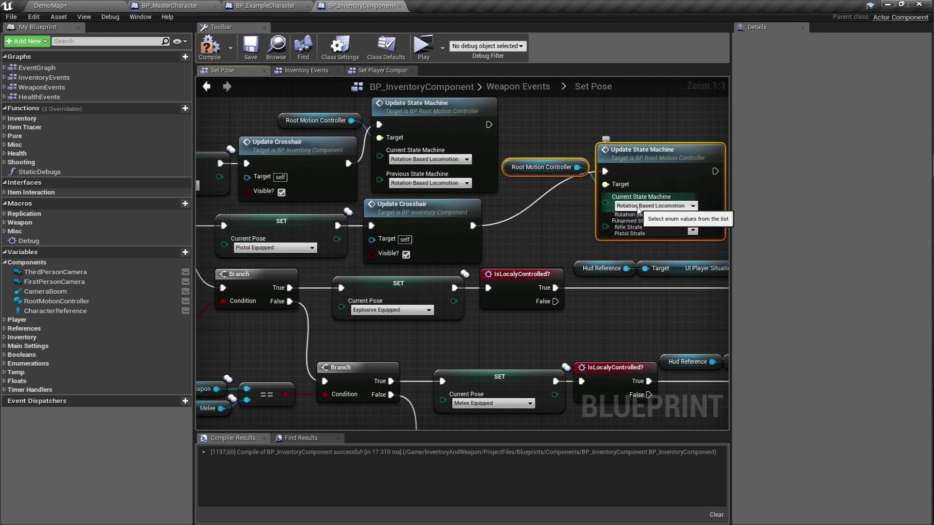
left_click(642, 206)
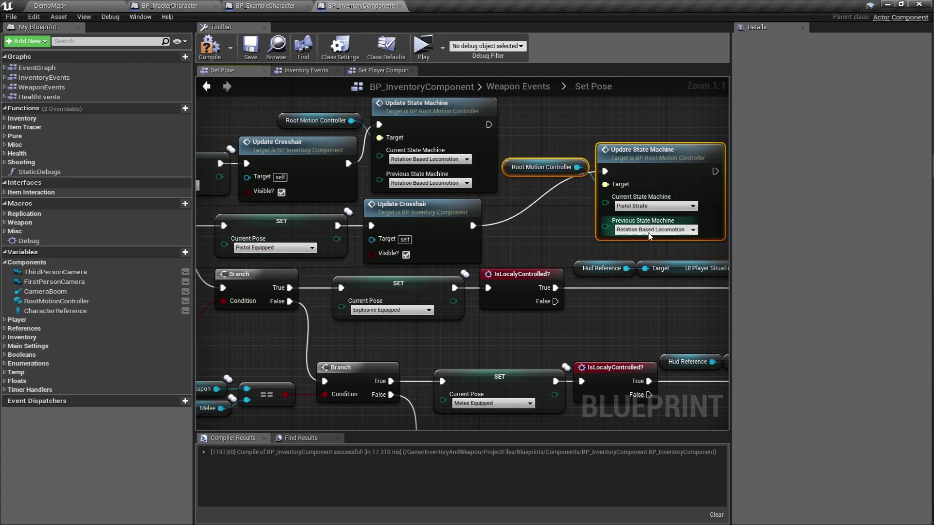
left_click(645, 233)
Step: Wire a further branch's Update Crosshair into Update State Machine, then compile successfully
mouse_move(569, 213)
right_mouse_down()
mouse_move(455, 183)
mouse_move(244, 153)
right_mouse_up()
scroll(724, 185, "down", 2)
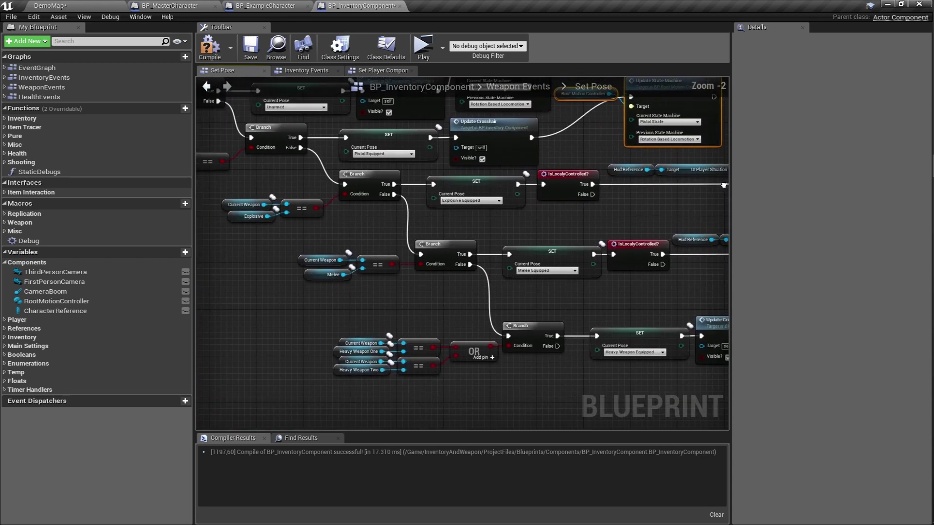
scroll(596, 288, "up", 2)
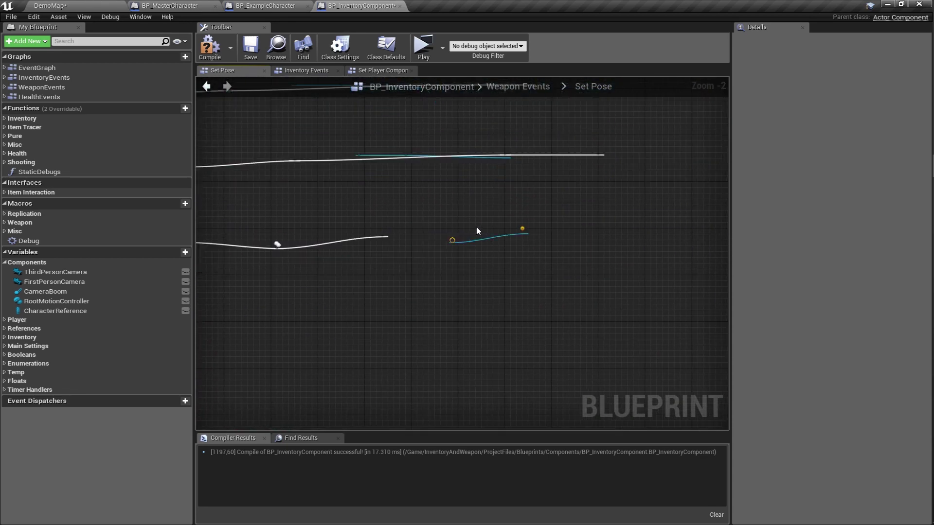
right_click_drag(476, 226, 552, 234)
mouse_move(552, 238)
left_mouse_down()
mouse_move(530, 230)
mouse_move(548, 251)
left_mouse_up()
left_click_drag(458, 263, 555, 258)
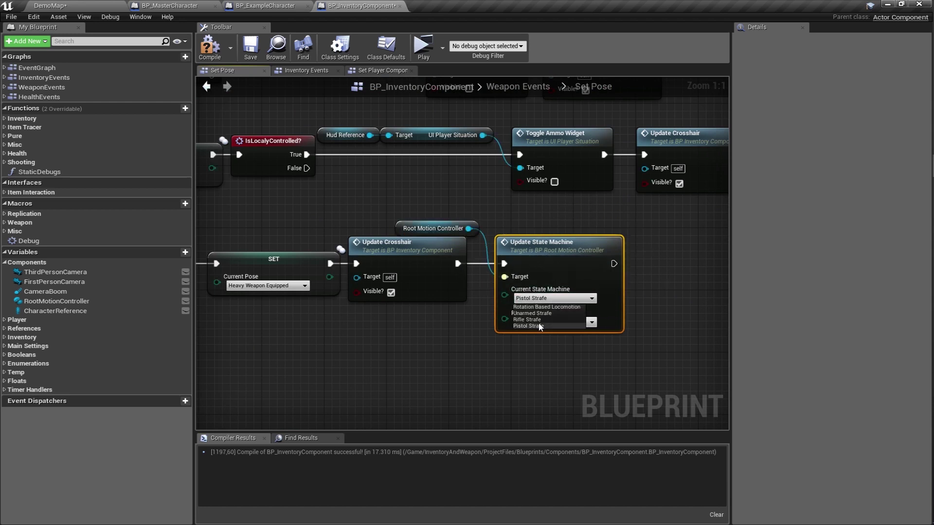
left_click(539, 327)
scroll(416, 317, "down", 2)
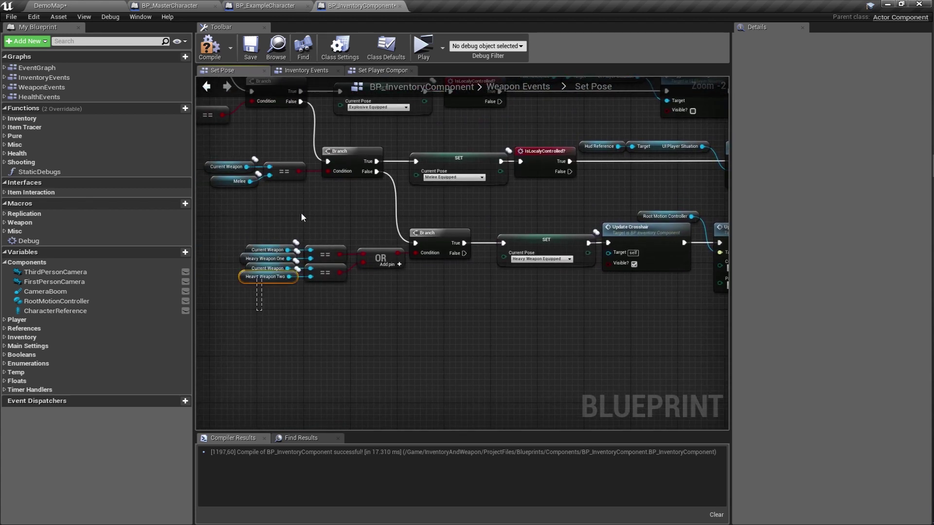
right_click_drag(529, 346, 374, 330)
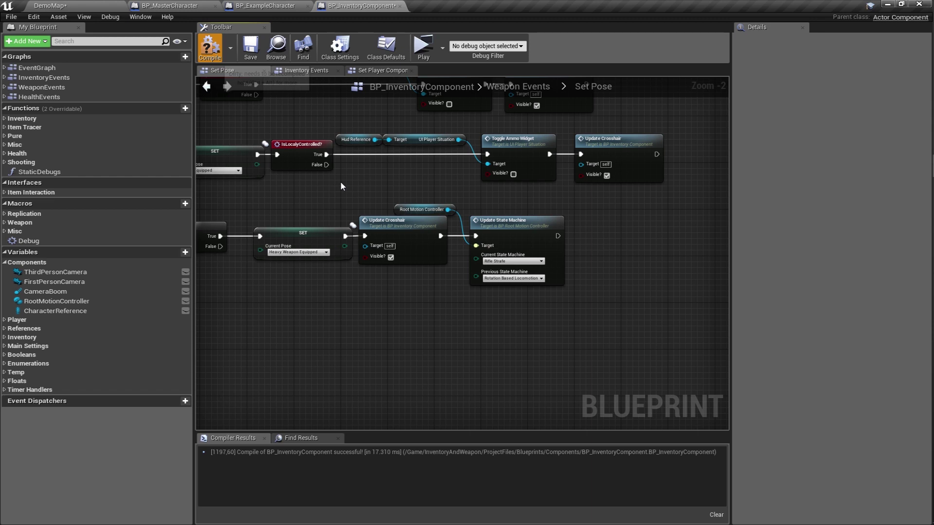
key("F7")
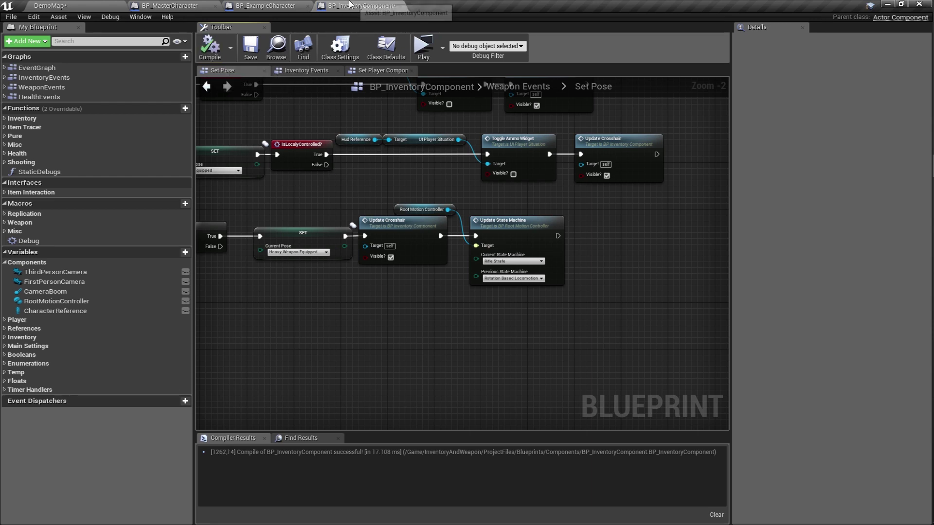
Step: Close the blueprint and open DT_WeaponsExample via the sniper rifle's data table info in DemoMap
left_click(400, 5)
left_click(51, 6)
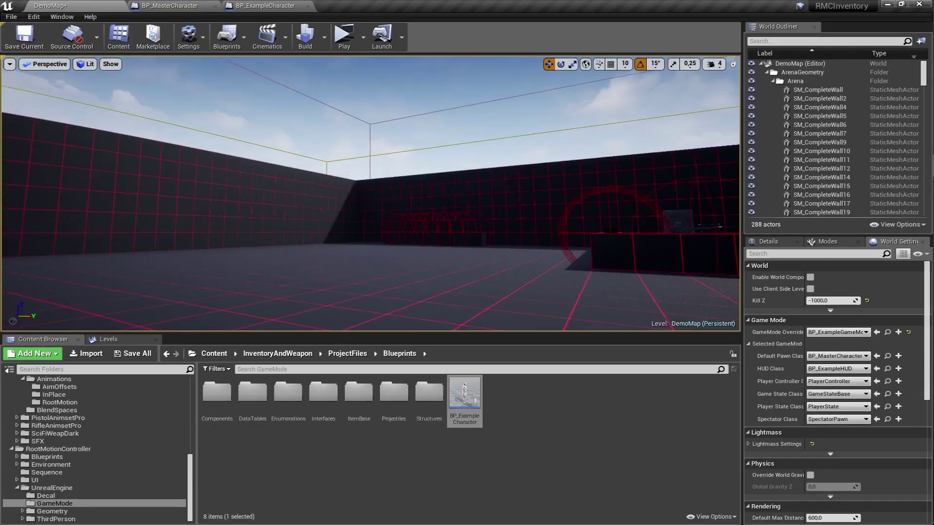
right_click_drag(369, 194, 340, 189)
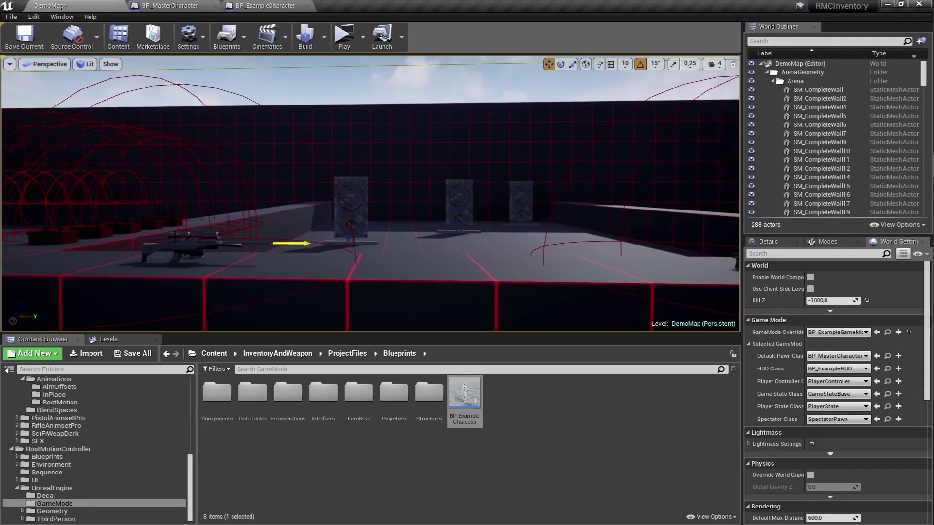
left_click(199, 243)
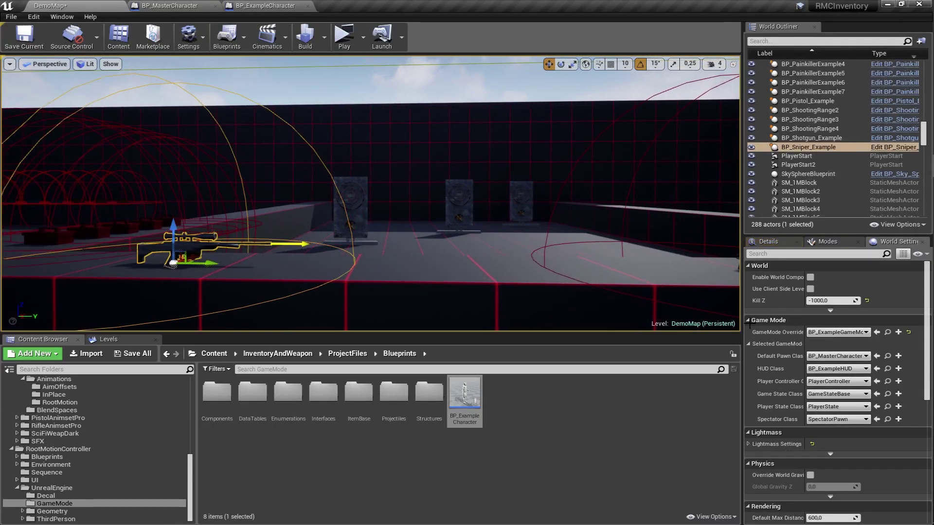
left_click(790, 241)
left_click(748, 393)
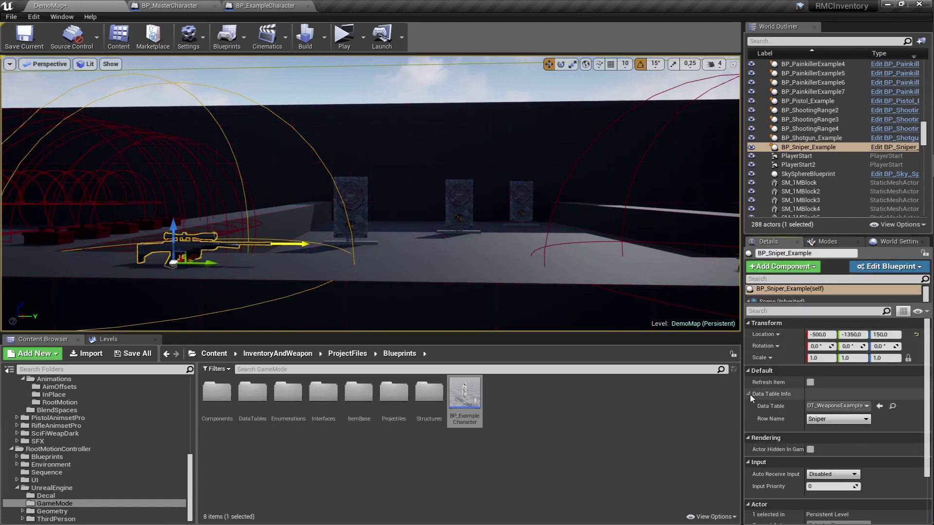
left_click(893, 406)
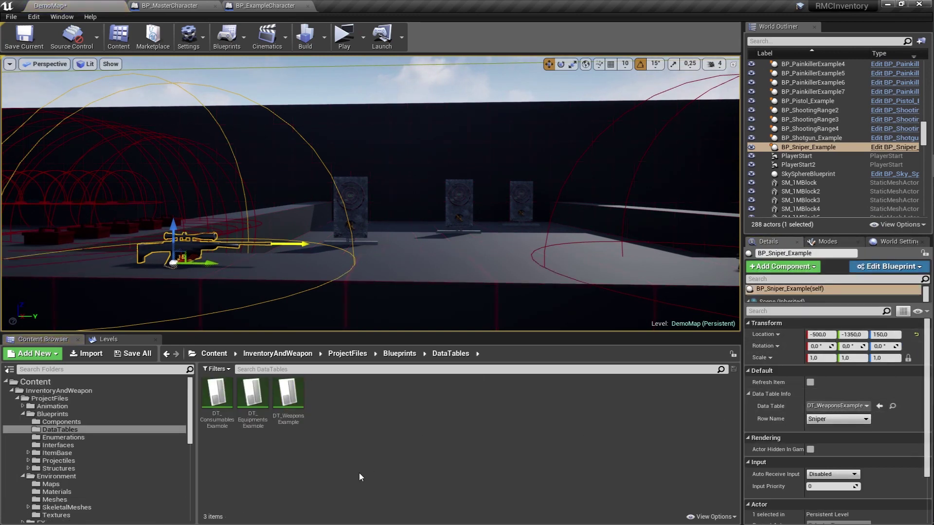
double_click(288, 396)
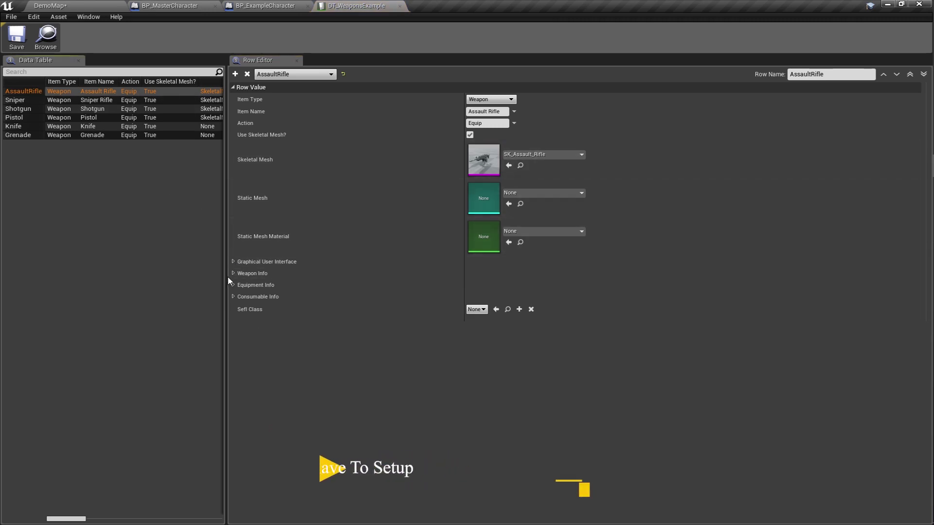
Step: Set the AssaultRifle row's equip and unequip montages to RifleEquip_Montage and RifleUnequip_Montage
left_click(233, 274)
left_click(239, 297)
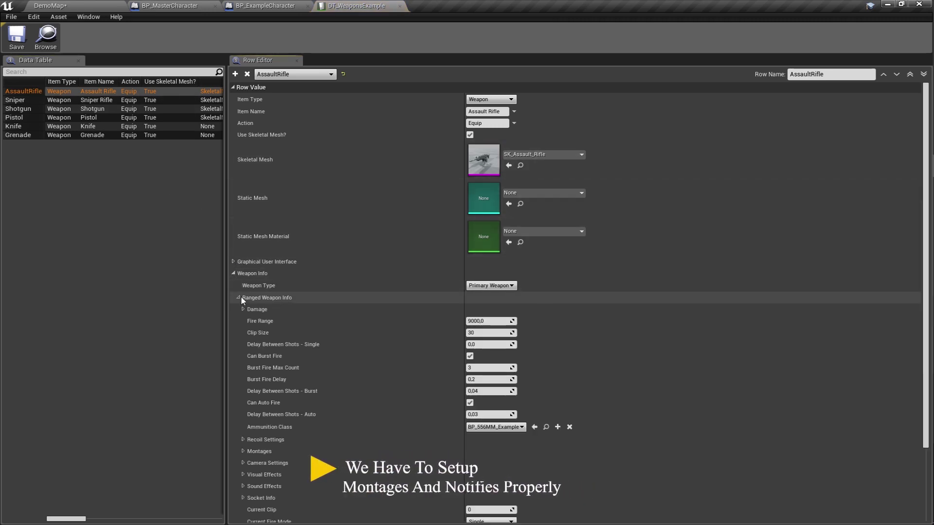
scroll(271, 325, "down", 3)
left_click(242, 383)
scroll(349, 367, "down", 3)
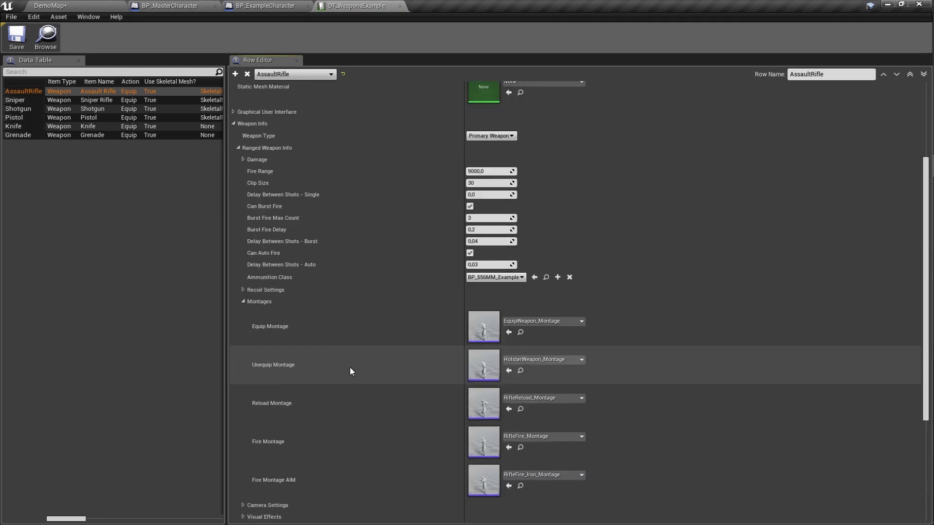
left_click(547, 321)
type("equip rif")
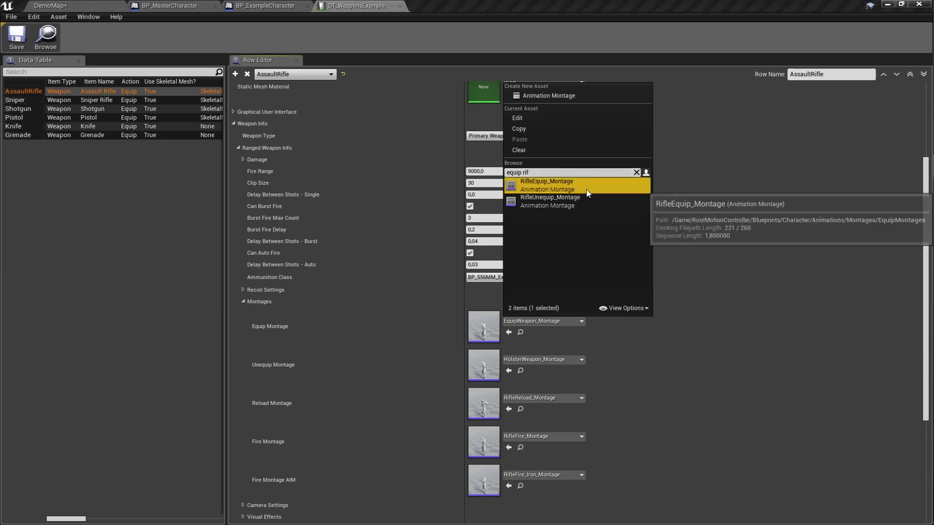
left_click(544, 184)
scroll(554, 273, "down", 1)
left_click(557, 313)
type("uneq")
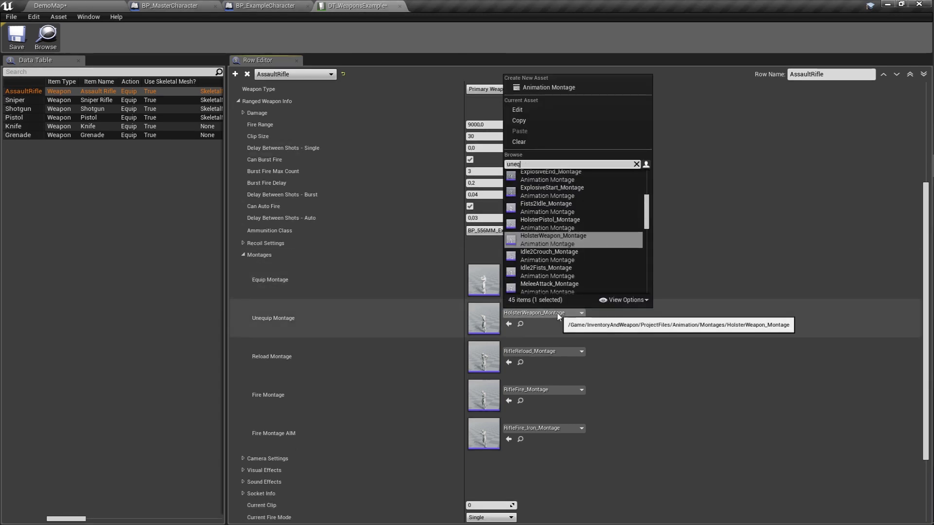
type("ui")
left_click(555, 194)
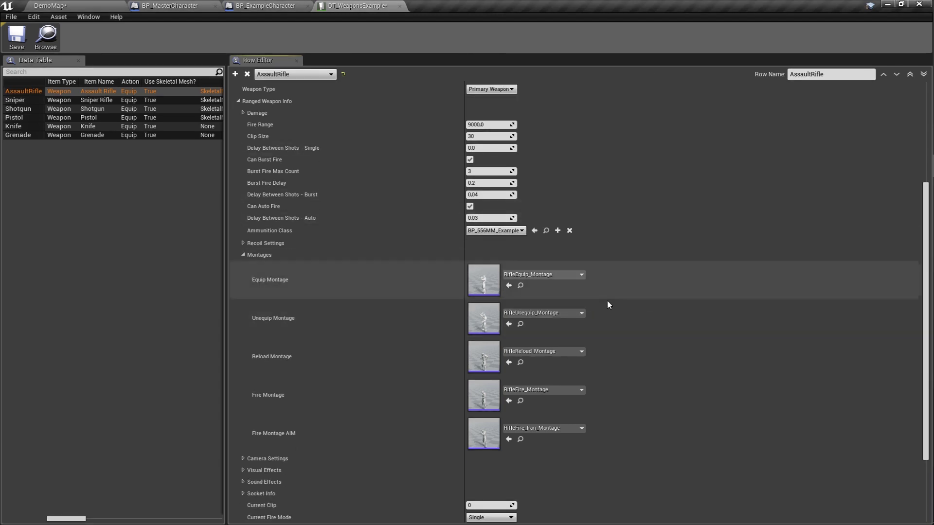
Step: Set both fire and aim-fire montages to RifleStandingFire_Montage and browse to RifleReload_Montage
scroll(603, 306, "down", 1)
left_click(546, 321)
key("Escape")
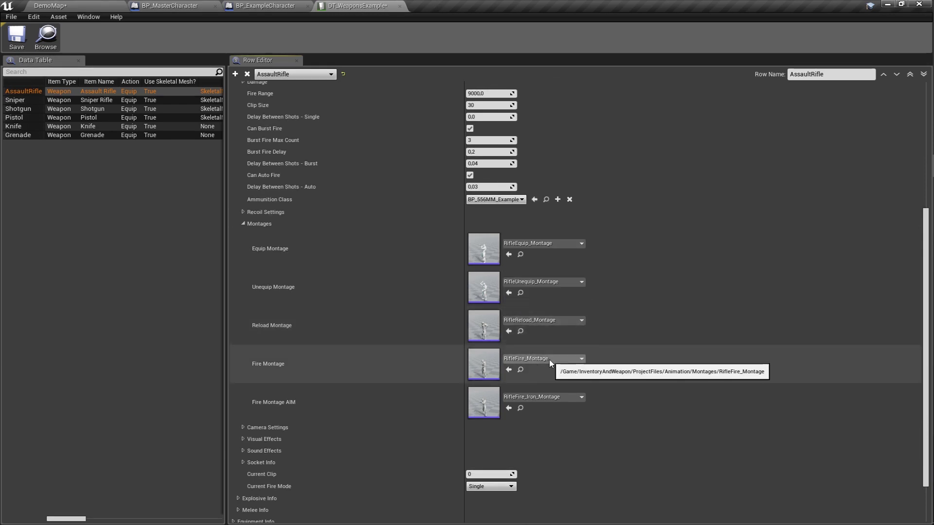
left_click(550, 362)
type("ng")
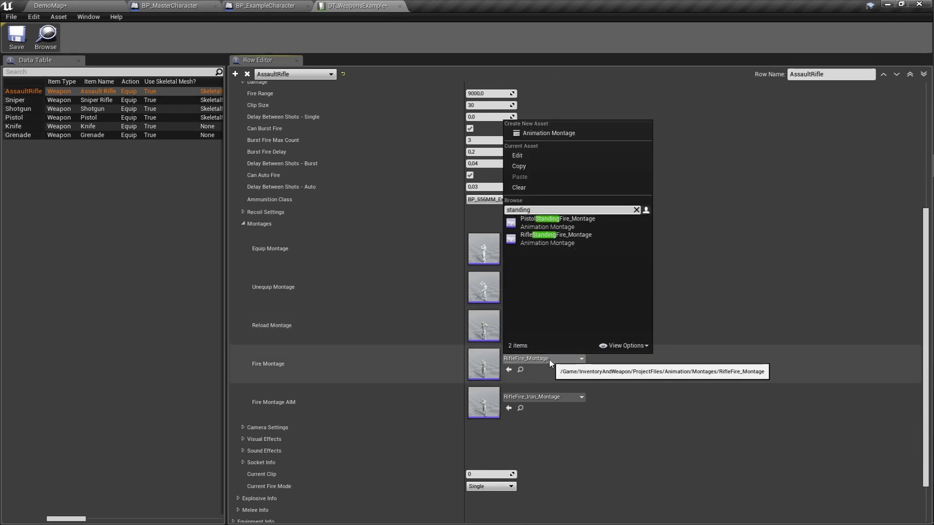
left_click(565, 238)
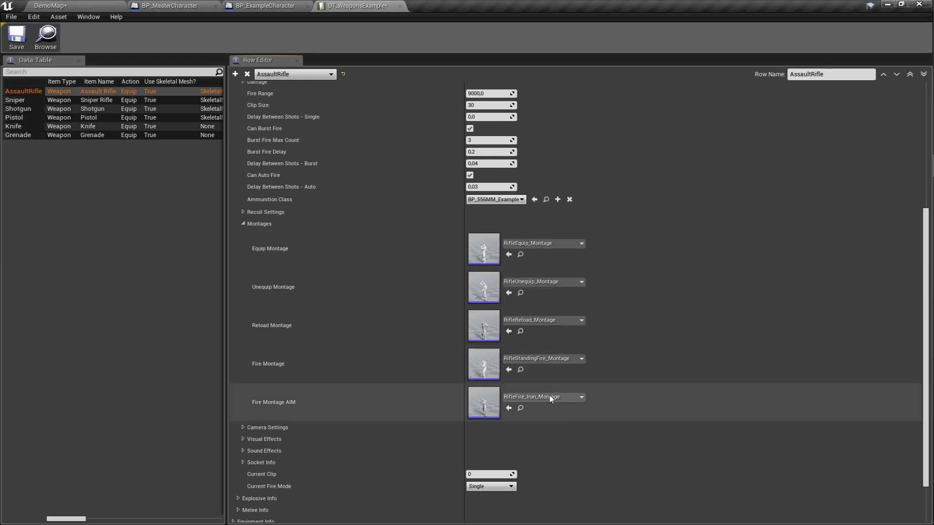
left_click(549, 395)
type("standi")
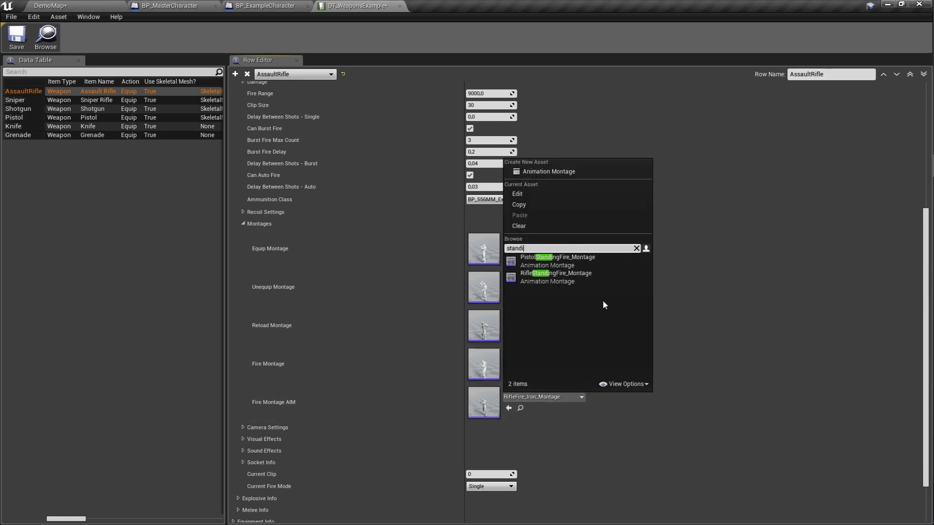
left_click(597, 278)
scroll(583, 316, "down", 1)
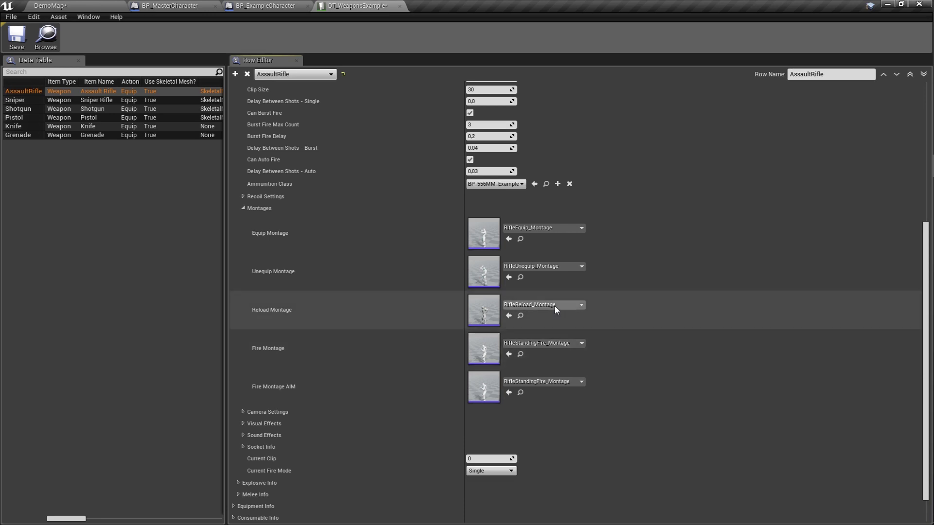
left_click(519, 320)
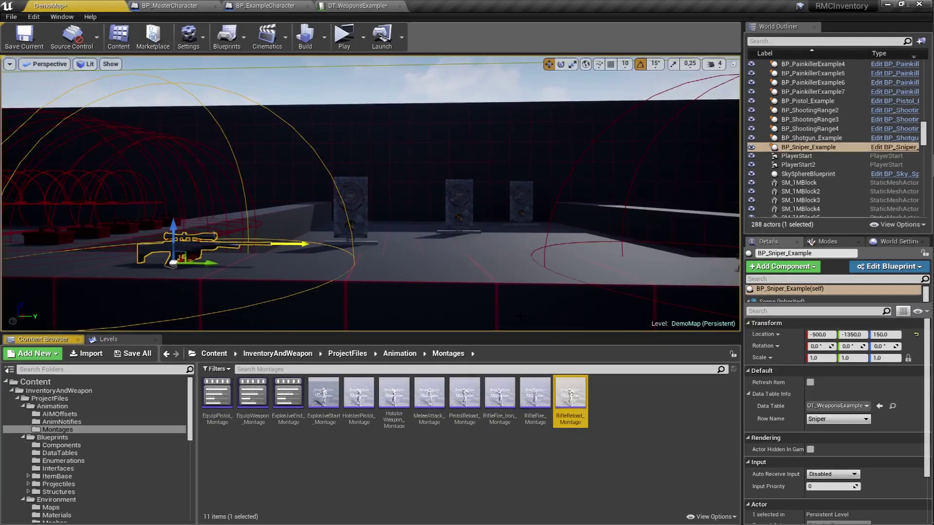
Step: Open RifleReload_Montage to inspect it, then return to the level's content
double_click(559, 401)
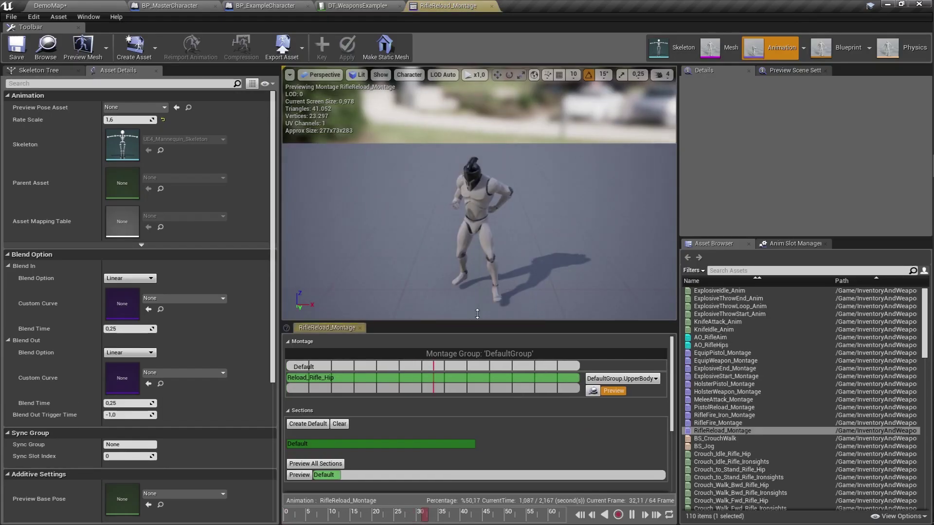
scroll(497, 419, "down", 2)
scroll(510, 372, "down", 2)
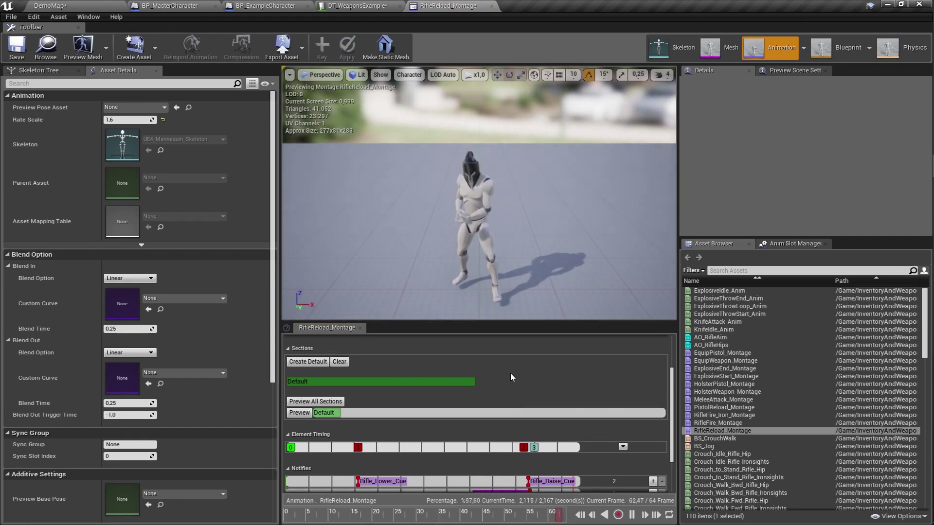
scroll(515, 373, "down", 2)
scroll(505, 370, "up", 3)
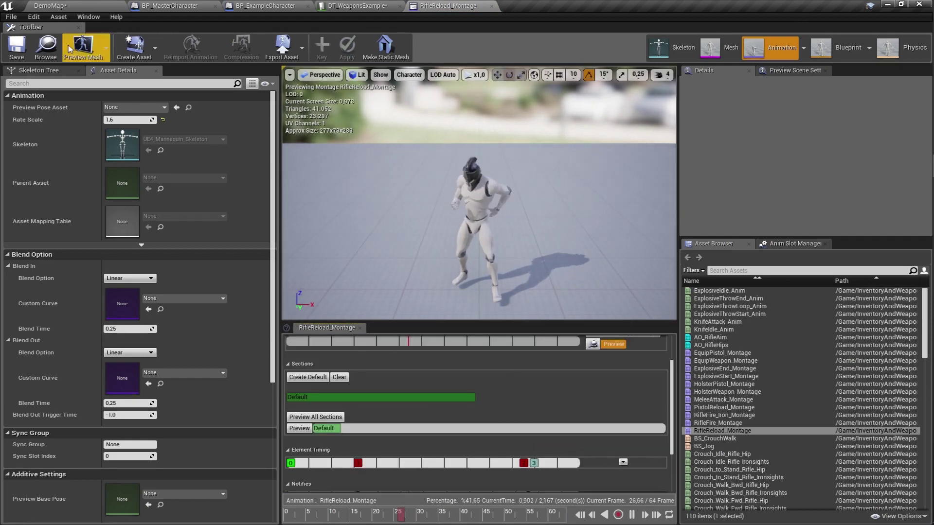
left_click(46, 46)
Step: Duplicate RifleReload_Montage retargeted to UE4_Mannequin_Skeleton and open the new copy
right_click(576, 405)
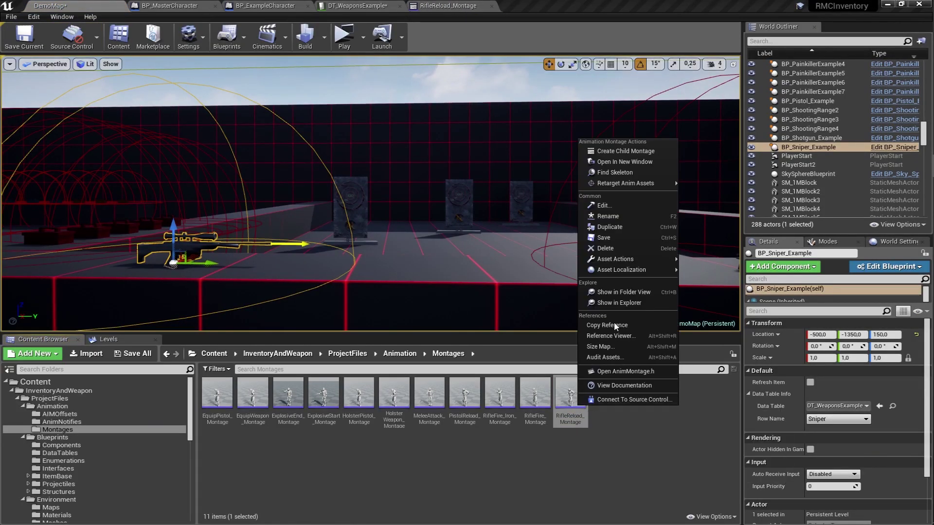
mouse_move(651, 183)
left_click(701, 188)
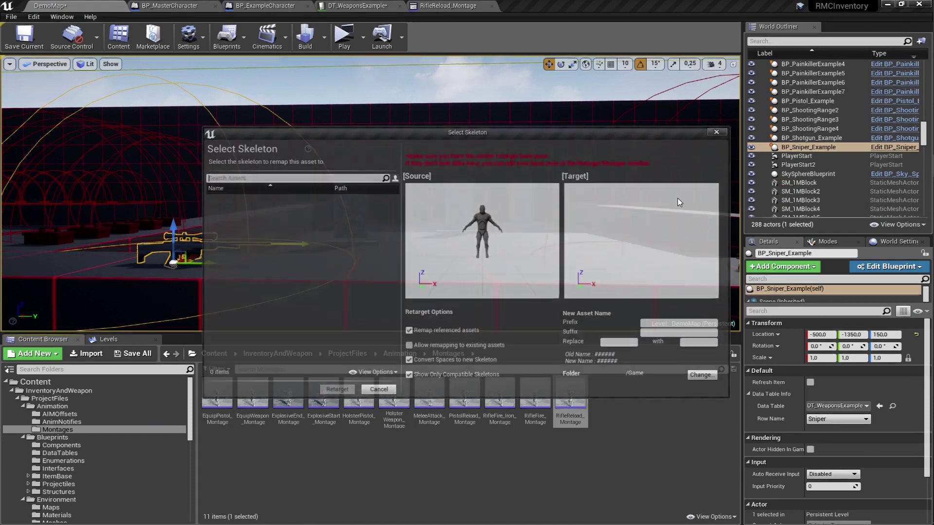
scroll(292, 301, "down", 2)
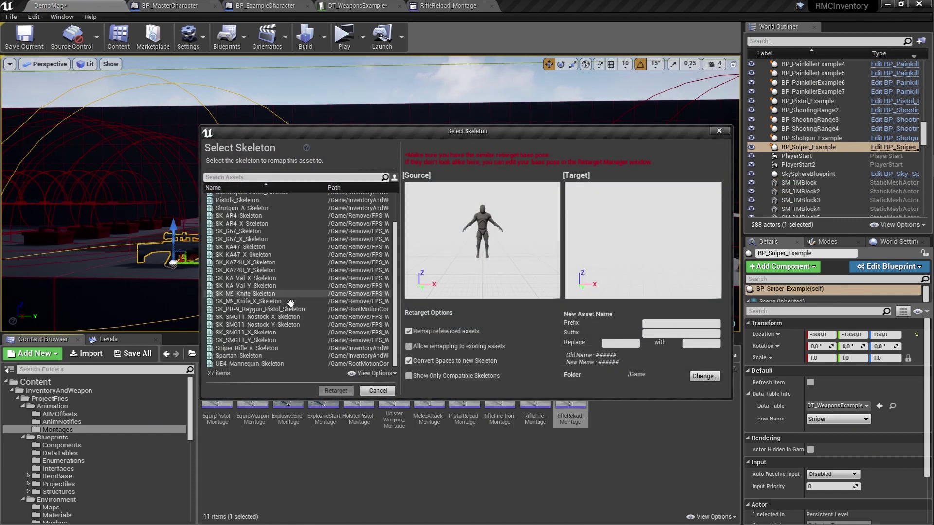
left_click(270, 364)
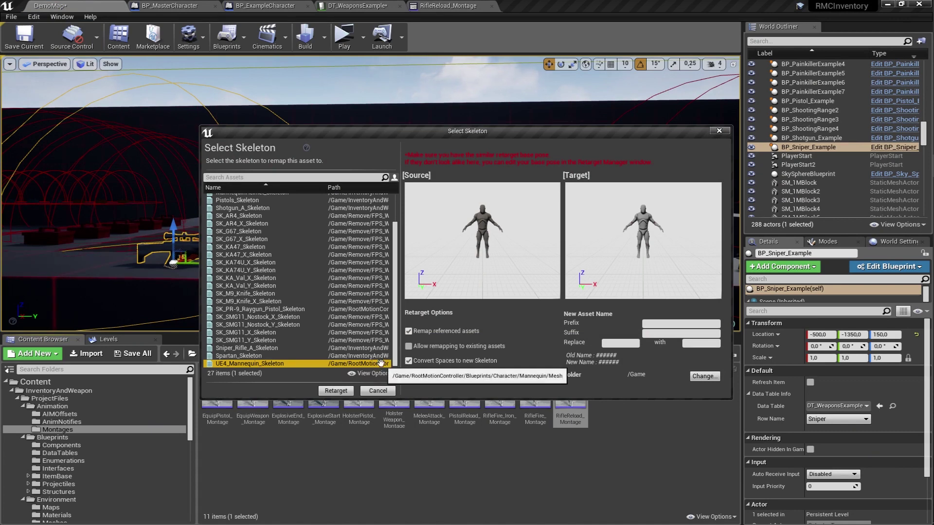
left_click(335, 390)
left_click(389, 414)
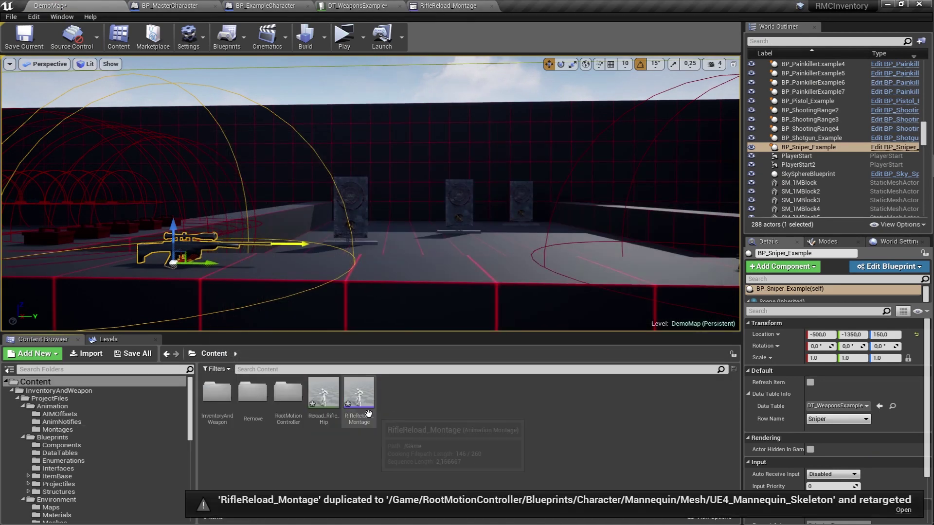
double_click(362, 408)
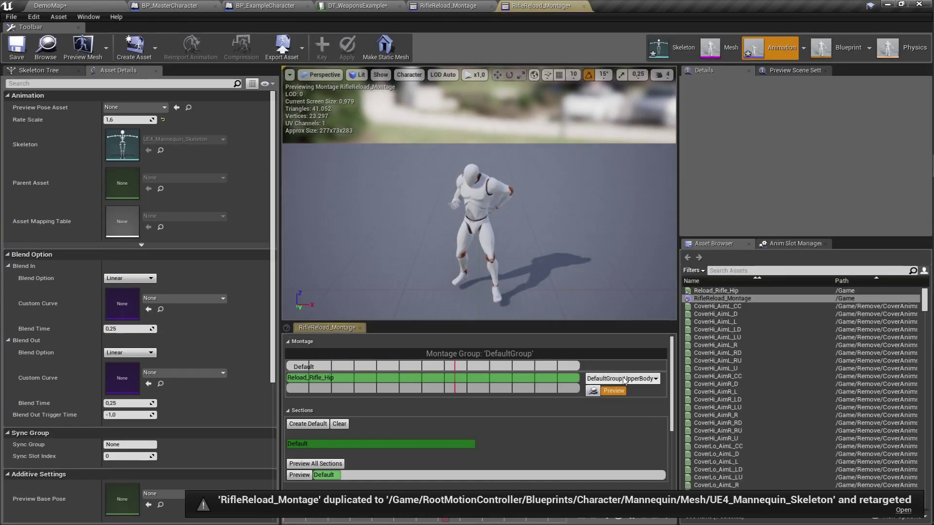
Step: Set the slot to Weapon.FireMontage, replace the segment with Rifle_Reload_2, and reset Rate Scale to 1.0
left_click(623, 378)
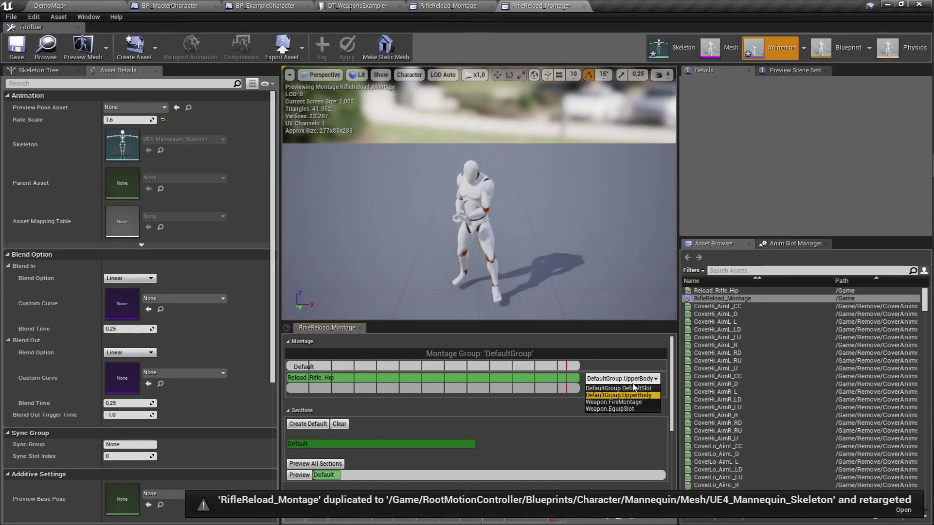
left_click(642, 402)
left_click(485, 378)
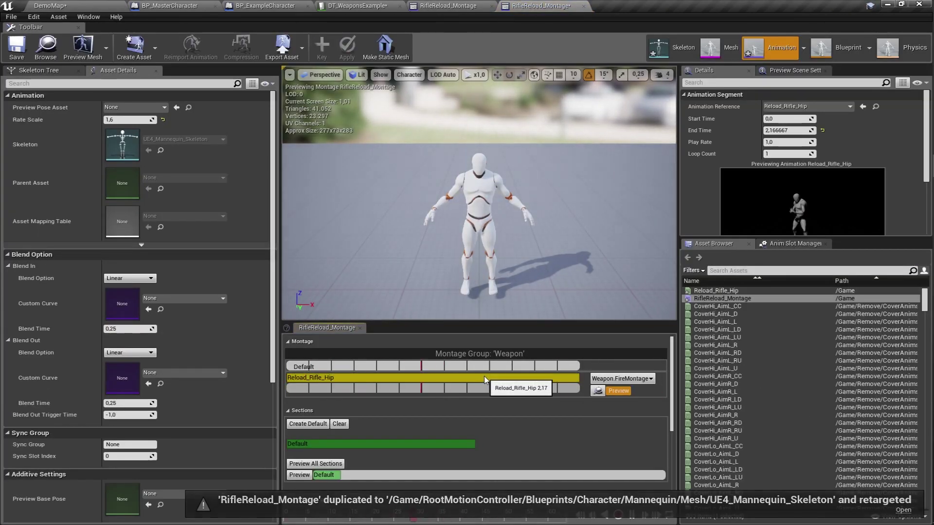
left_click(731, 271)
type("rifle reload")
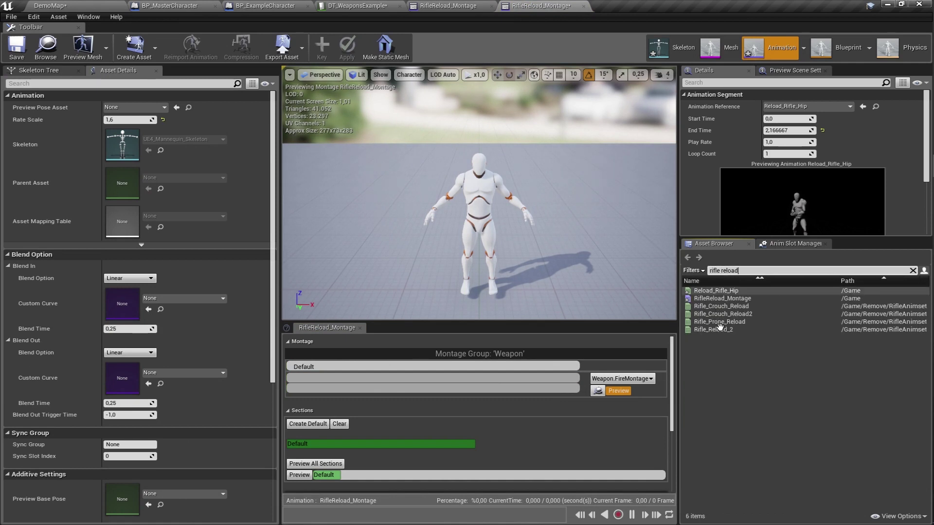
left_click_drag(736, 330, 466, 386)
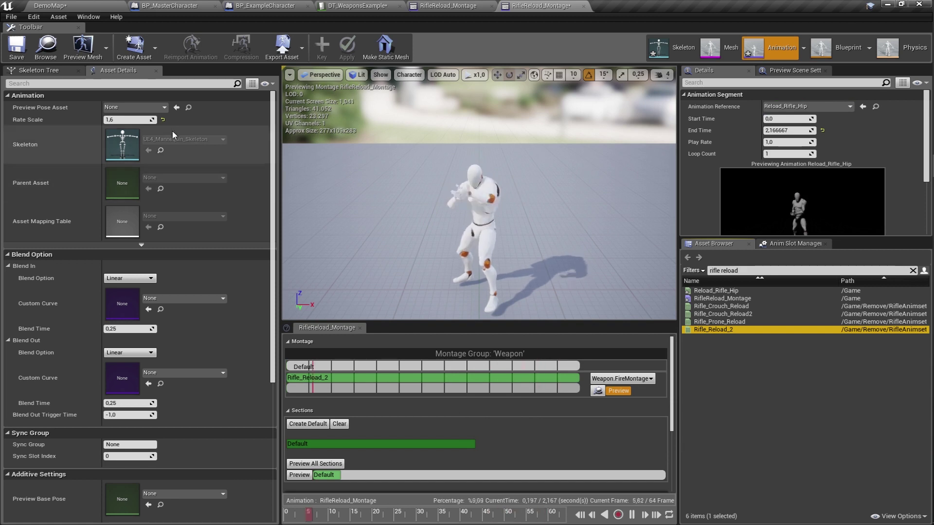
left_click(163, 121)
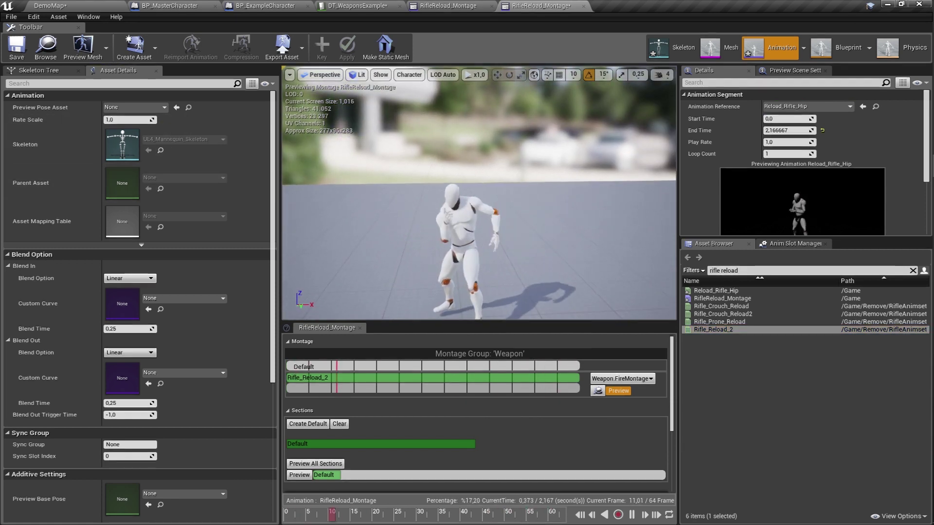
Step: Retime the Rifle_Raise_Cue, Rifle_Lower_Cue and BP_ReloadNotify notifies, placing BP_ReloadNotify near frame 31
scroll(541, 417, "down", 3)
scroll(541, 417, "down", 2)
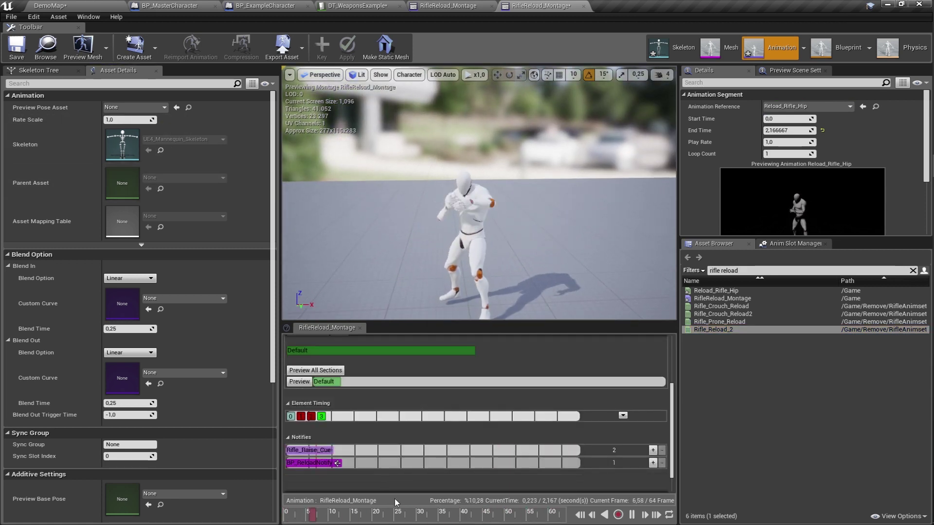
left_click(307, 514)
left_click_drag(295, 516, 285, 514)
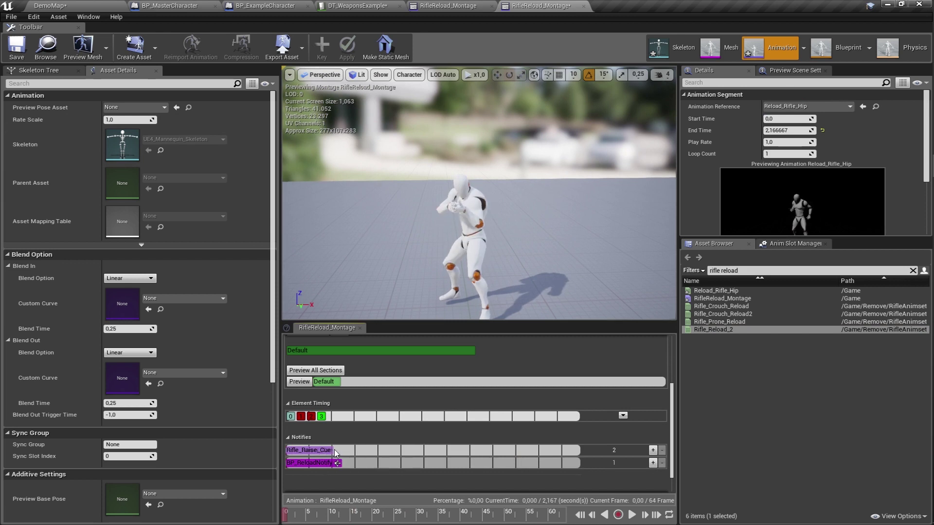
left_click_drag(334, 450, 422, 447)
left_click_drag(495, 448, 500, 448)
left_click_drag(325, 463, 432, 463)
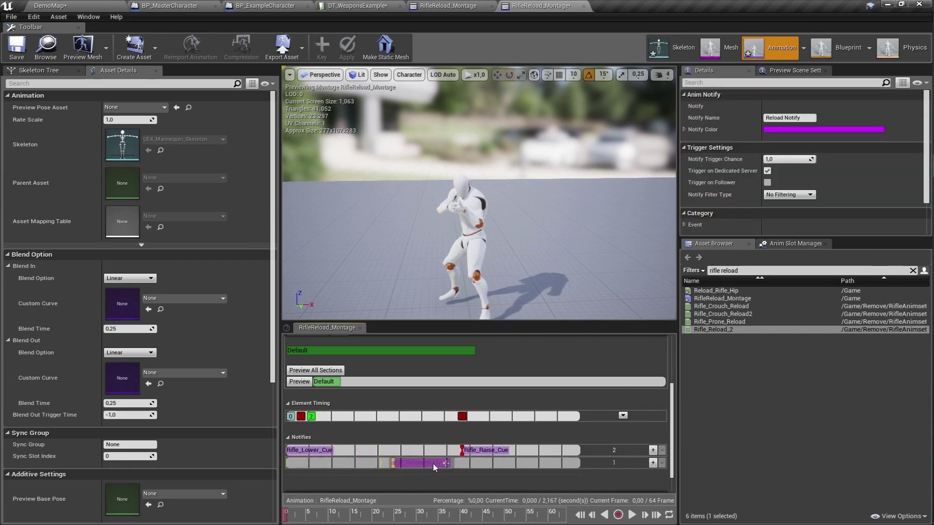
left_click_drag(309, 451, 333, 450)
left_click(287, 515)
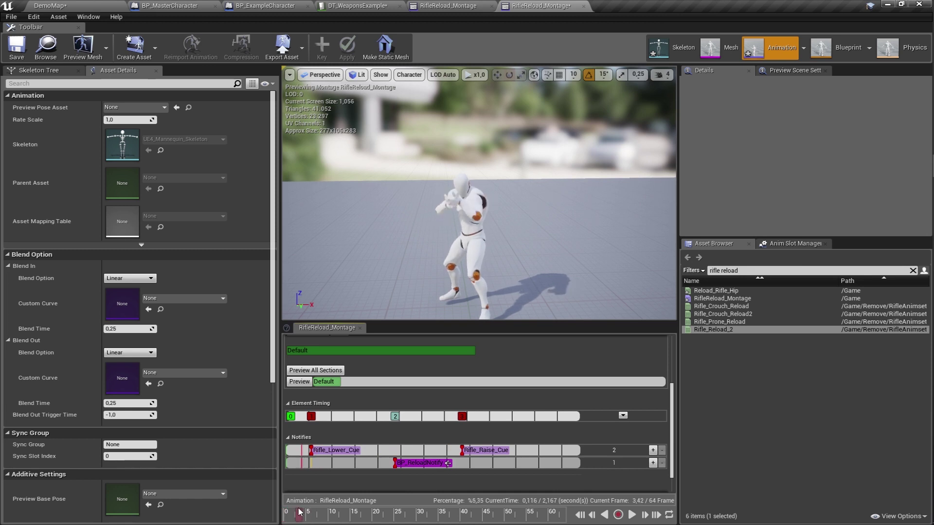
left_click_drag(300, 512, 416, 510)
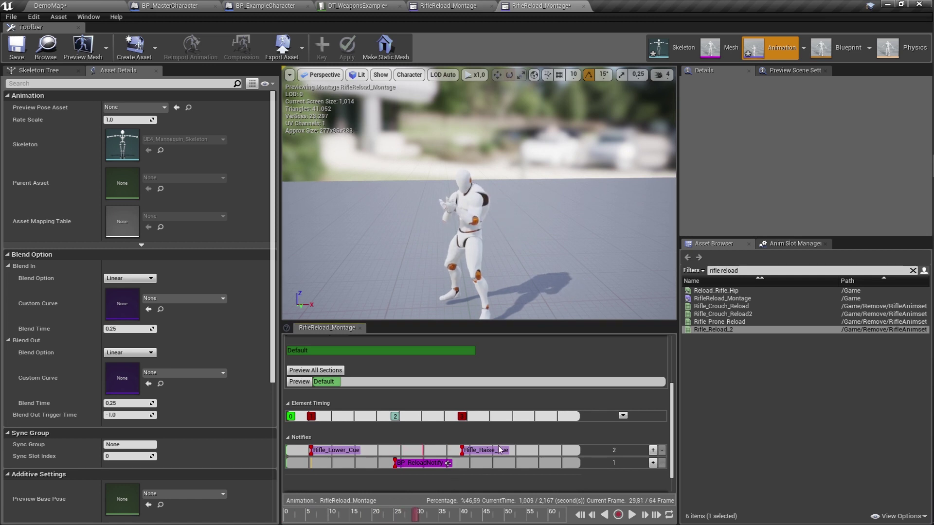
mouse_move(499, 449)
left_mouse_down()
mouse_move(455, 457)
mouse_move(450, 467)
mouse_move(464, 471)
left_mouse_up()
left_click_drag(416, 515, 516, 514)
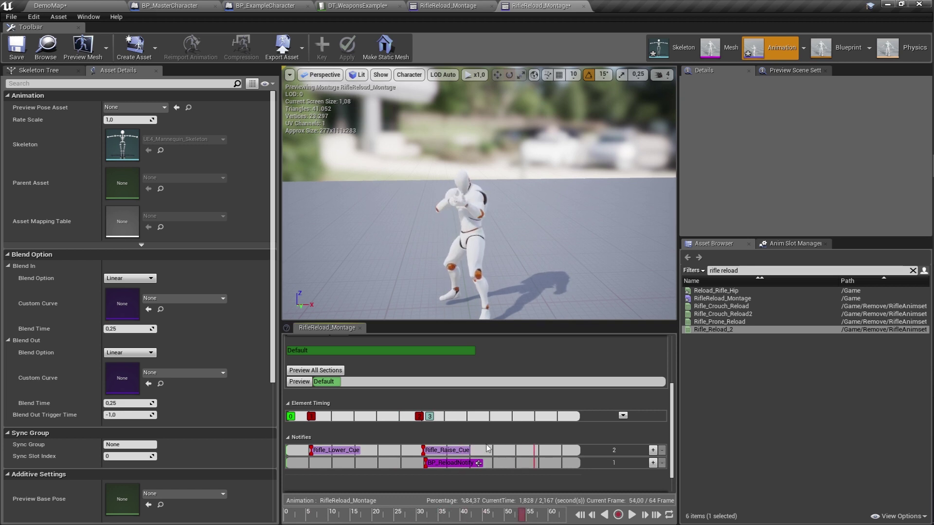
Step: Add a PlaySound notify near frame 52 using the Rifle_Raise_Cue sound
right_click(528, 450)
mouse_move(545, 460)
left_click(627, 476)
left_click(544, 449)
left_click(845, 125)
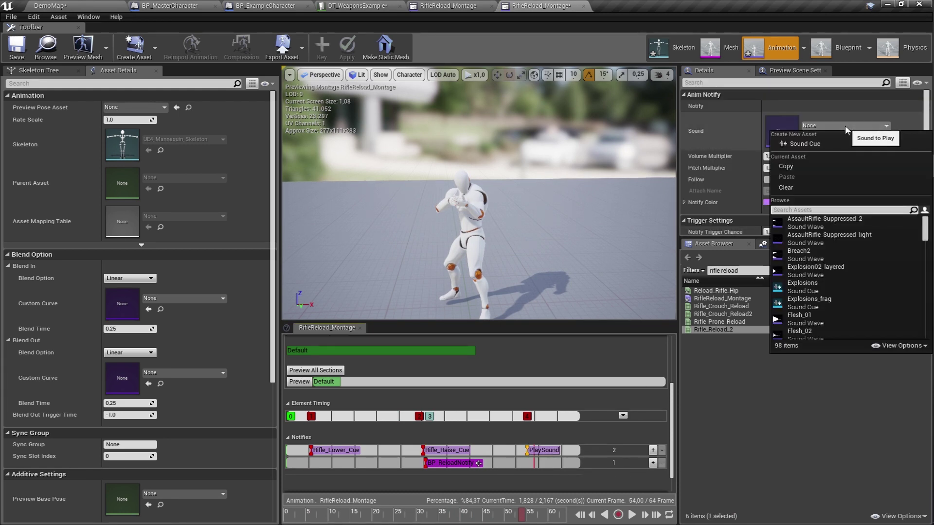
type("rifle ra")
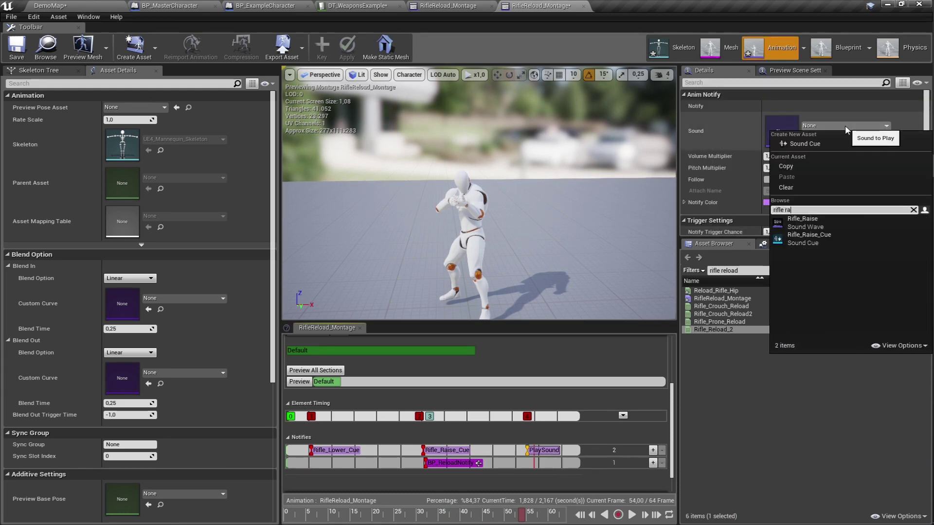
left_click(844, 234)
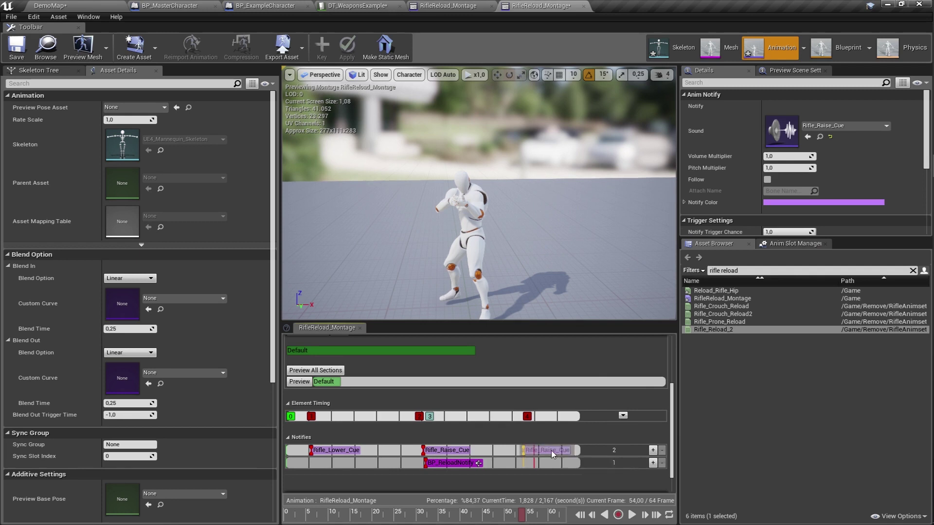
left_click_drag(550, 450, 550, 451)
Step: Move the third Rifle_Raise_Cue notify earlier to match the preview, then save the montage
left_click(497, 513)
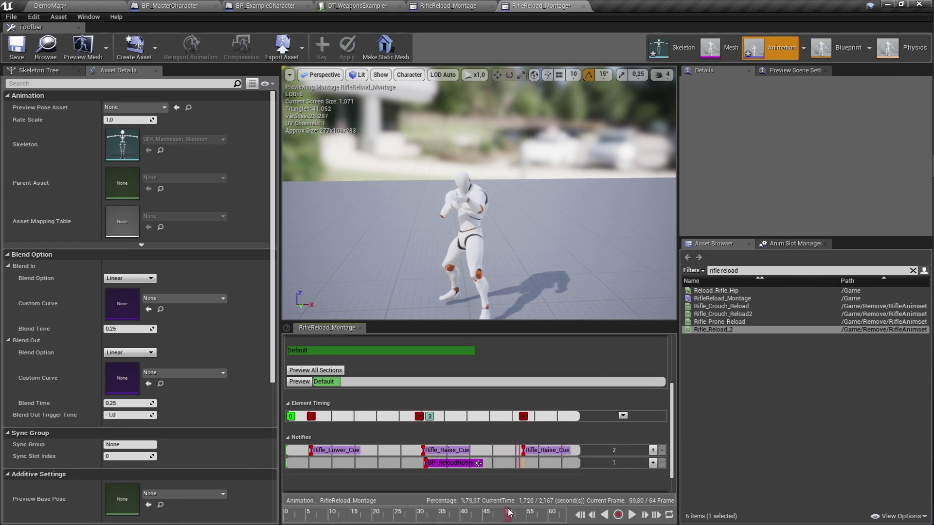
mouse_move(525, 511)
left_mouse_down()
mouse_move(463, 511)
mouse_move(485, 511)
left_mouse_up()
left_click_drag(543, 451, 512, 450)
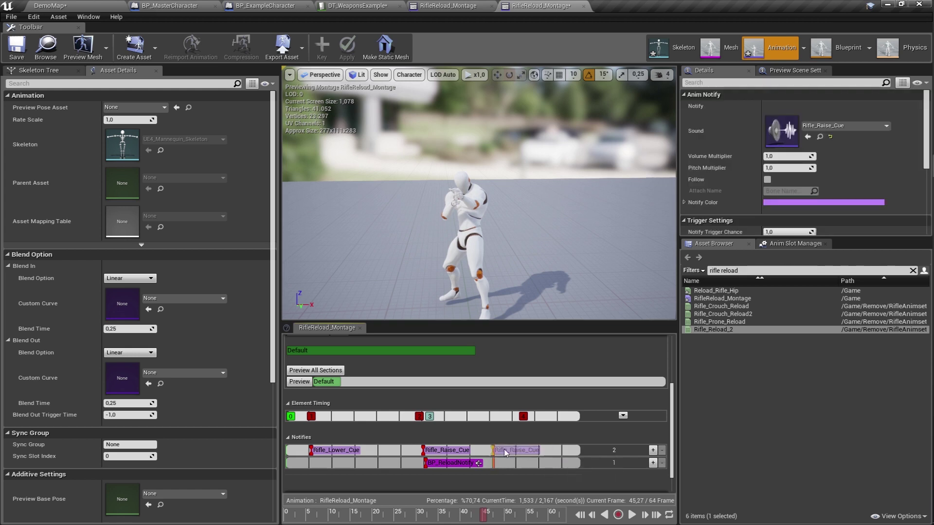
mouse_move(482, 513)
left_mouse_down()
mouse_move(365, 514)
mouse_move(479, 502)
left_mouse_up()
left_click_drag(503, 452, 486, 452)
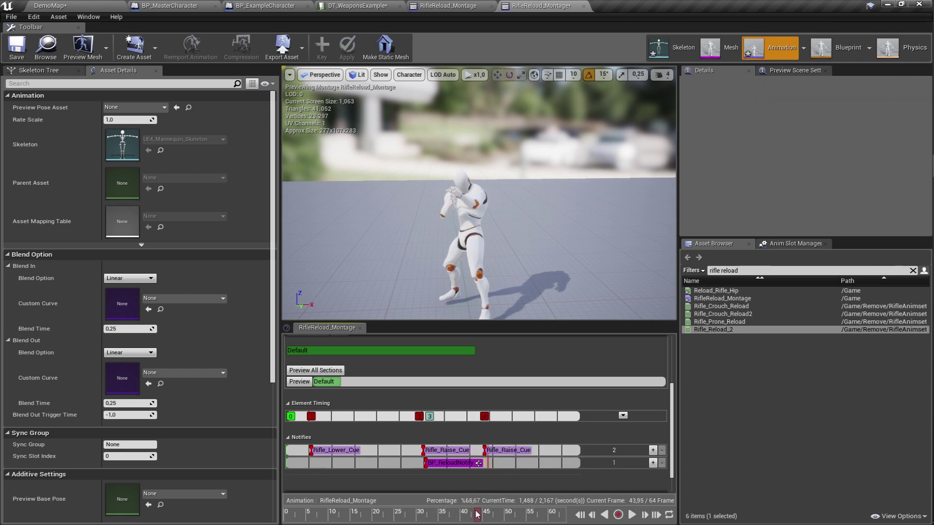
left_click(17, 48)
Step: Close both reload montage editors and return to the DT_WeaponsExample data table
left_click(583, 6)
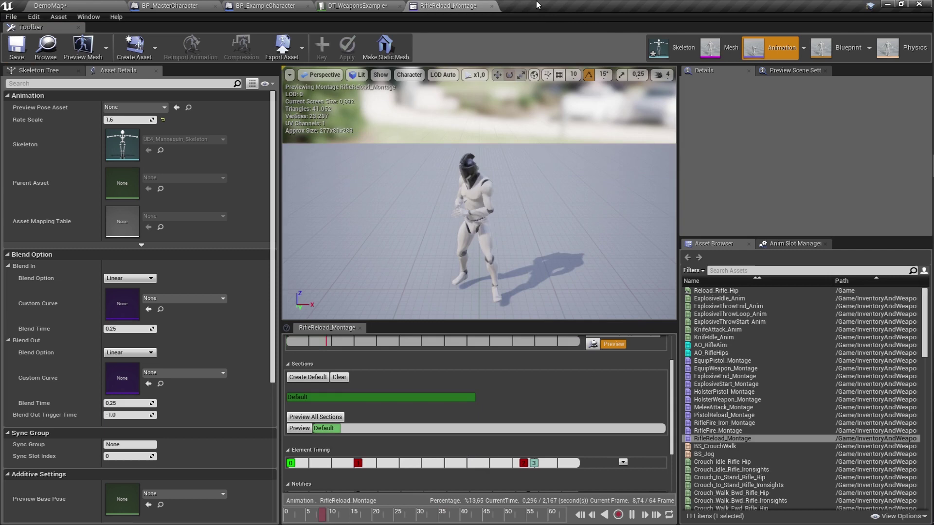
left_click(489, 6)
left_click(87, 4)
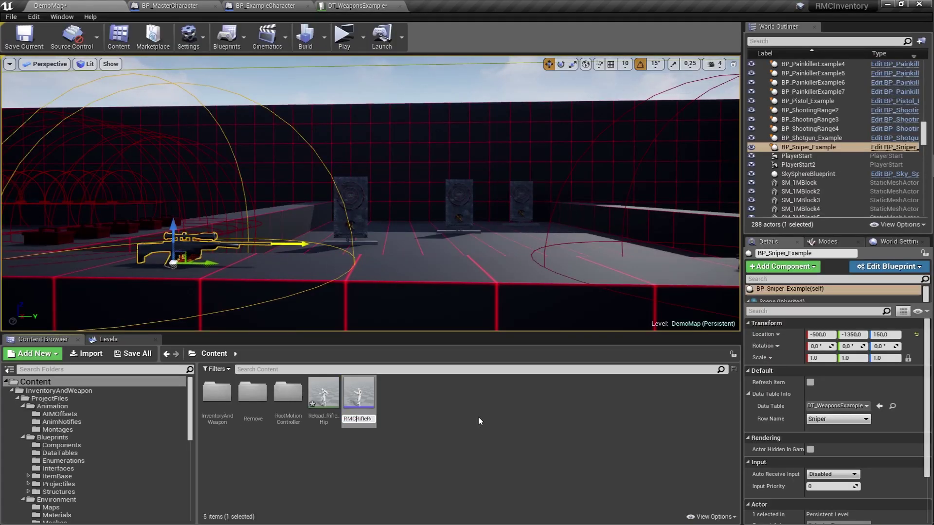
left_click(358, 5)
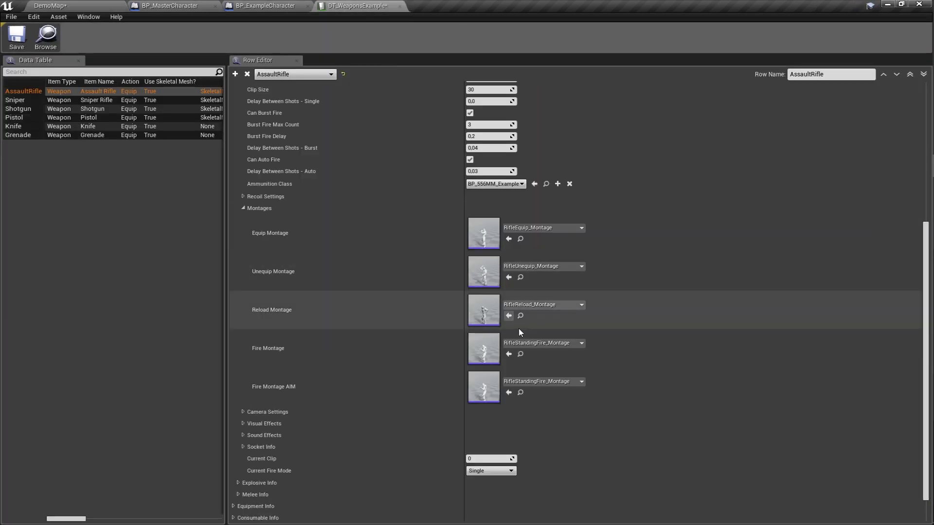
Step: Set the AssaultRifle row's Reload Montage to RMCRifleReload_Montage and save the data table
left_click(545, 304)
type("rmc")
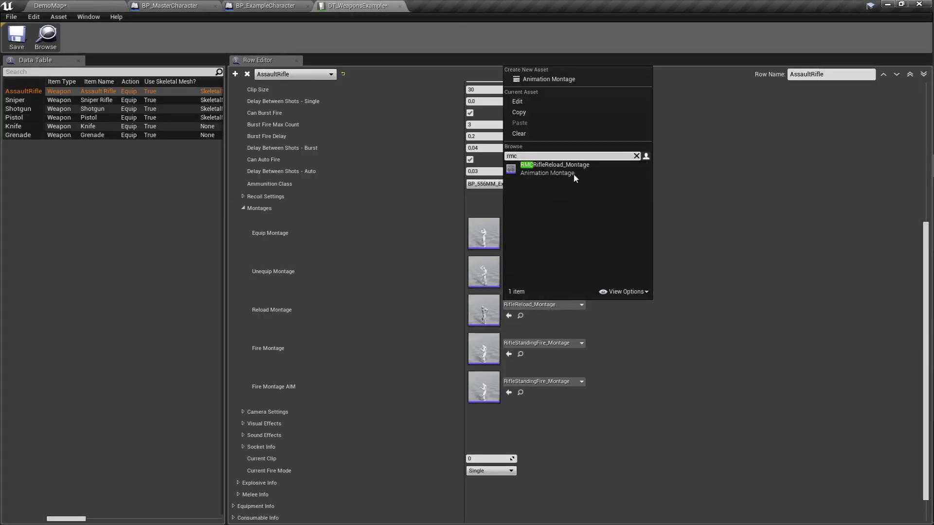
left_click(574, 173)
left_click(18, 37)
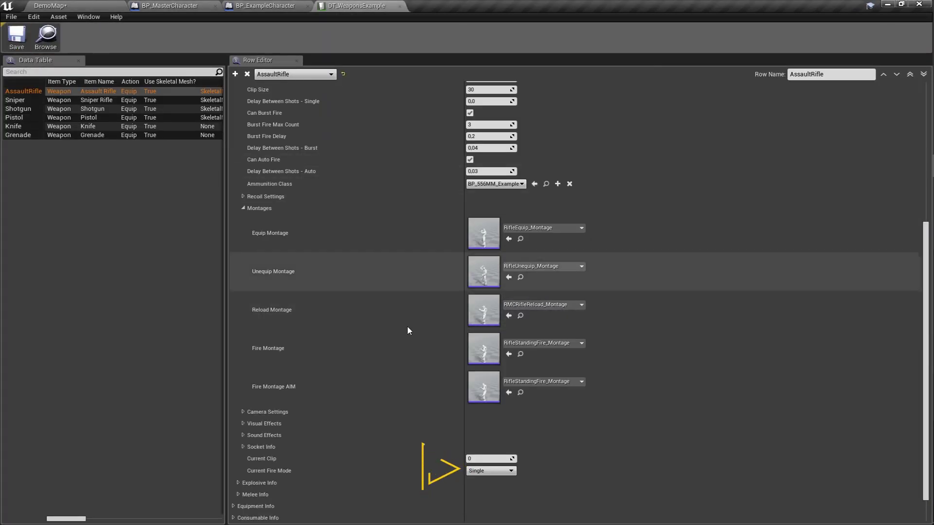
scroll(407, 331, "up", 1)
scroll(407, 359, "down", 2)
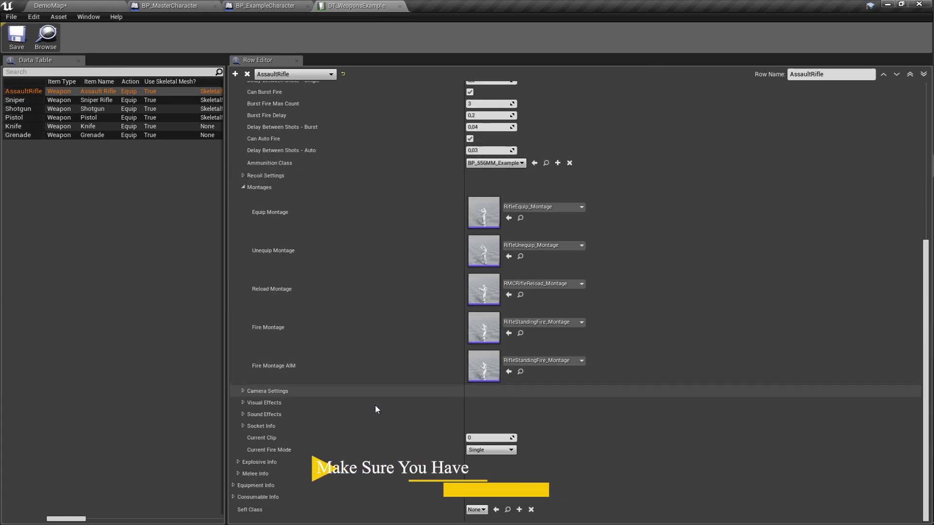
left_click(39, 7)
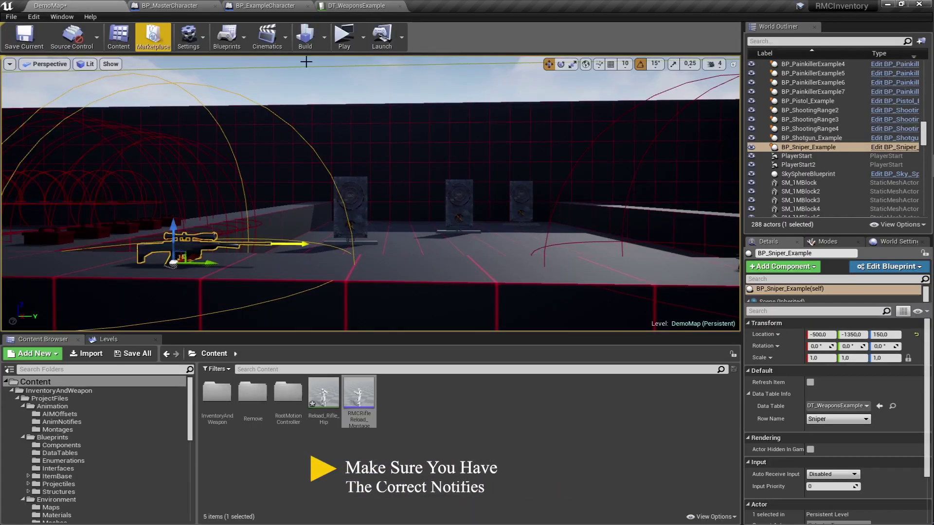
right_click_drag(381, 68, 381, 68)
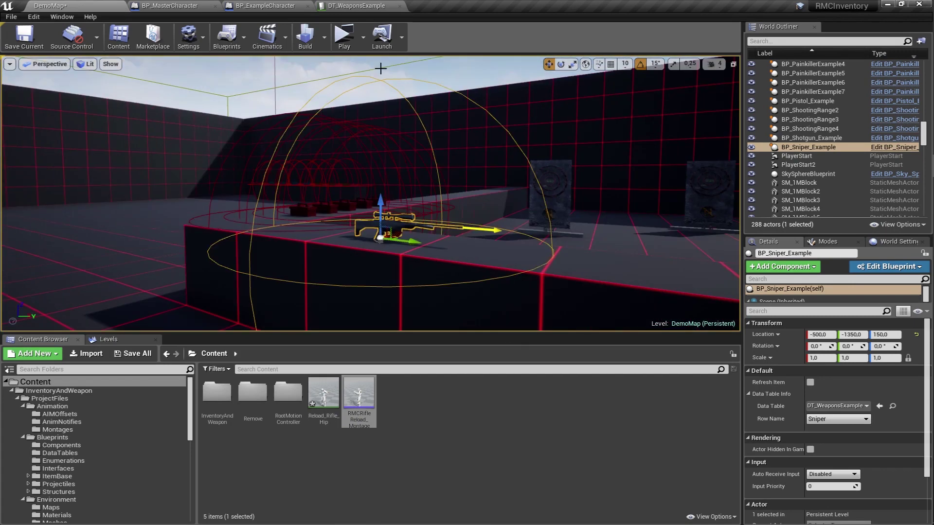
Step: Give the Sniper row RifleEquip_Montage, RifleUnequip_Montage and RMCRifleReload_Montage
left_click(366, 4)
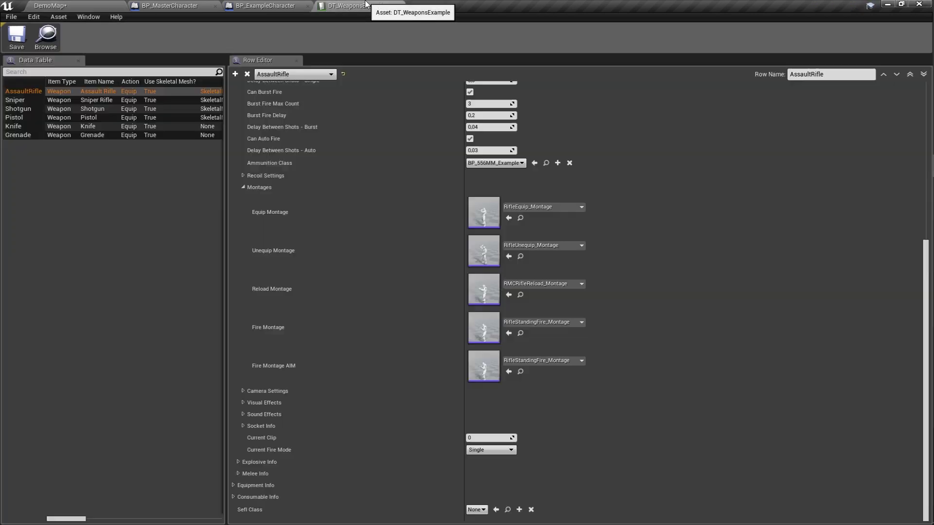
left_click(16, 101)
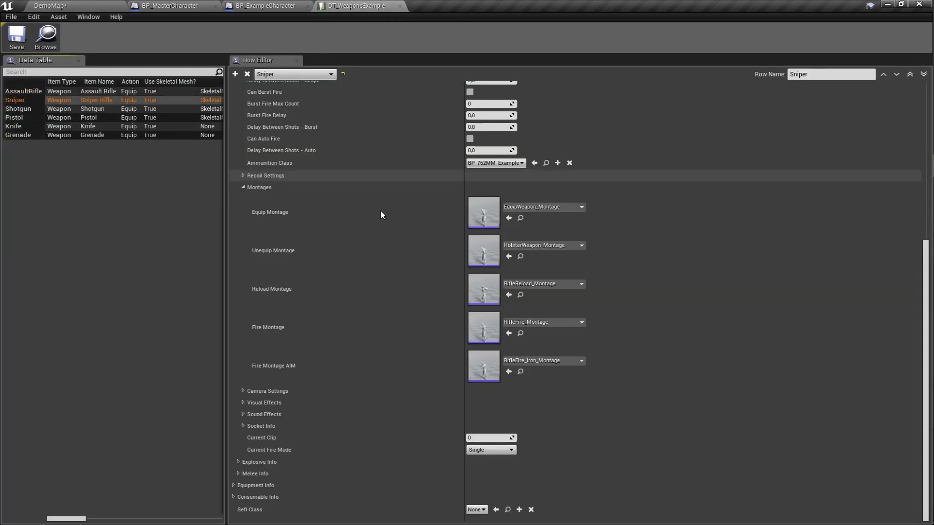
left_click(547, 207)
type("rifle eq")
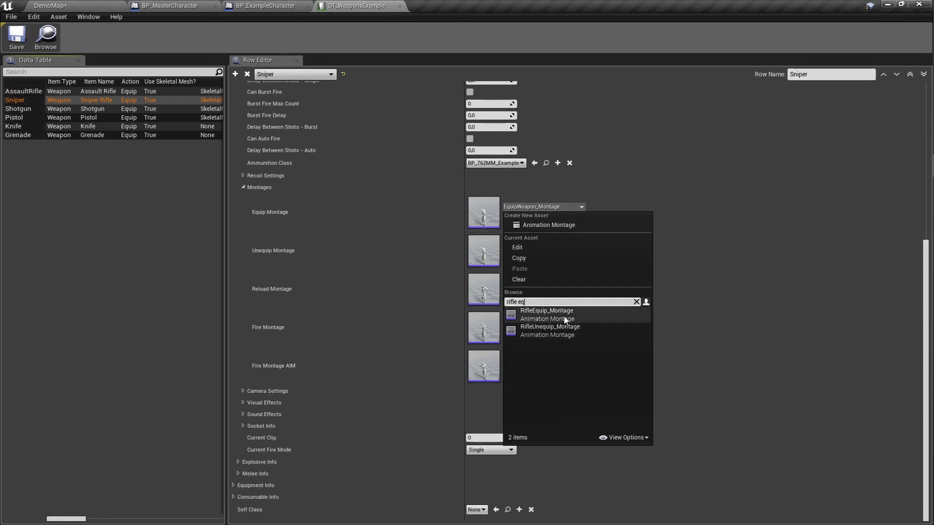
left_click(545, 317)
left_click(543, 246)
type("rifleu")
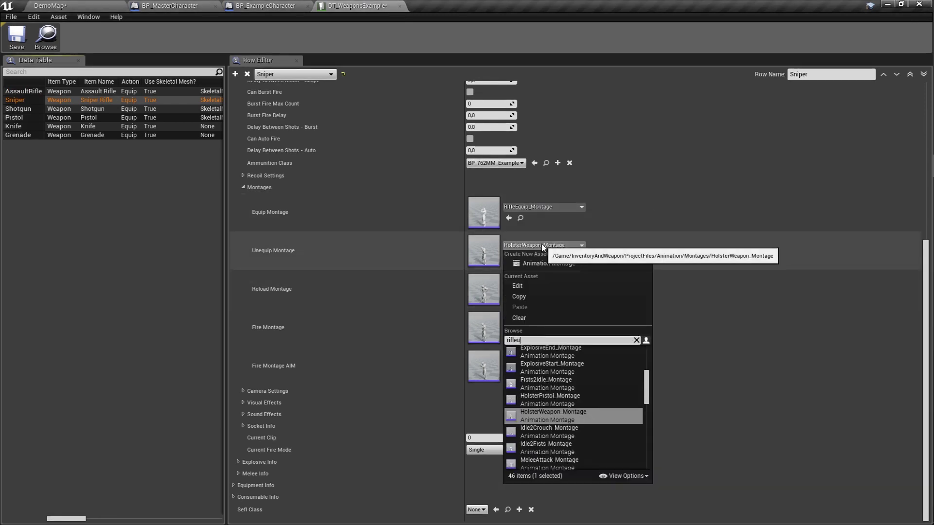
type("n")
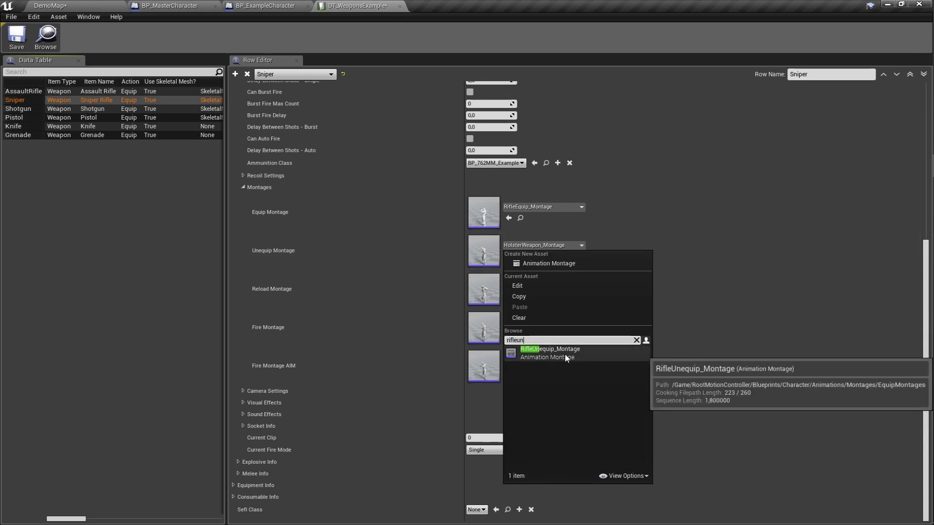
left_click(566, 358)
left_click(549, 284)
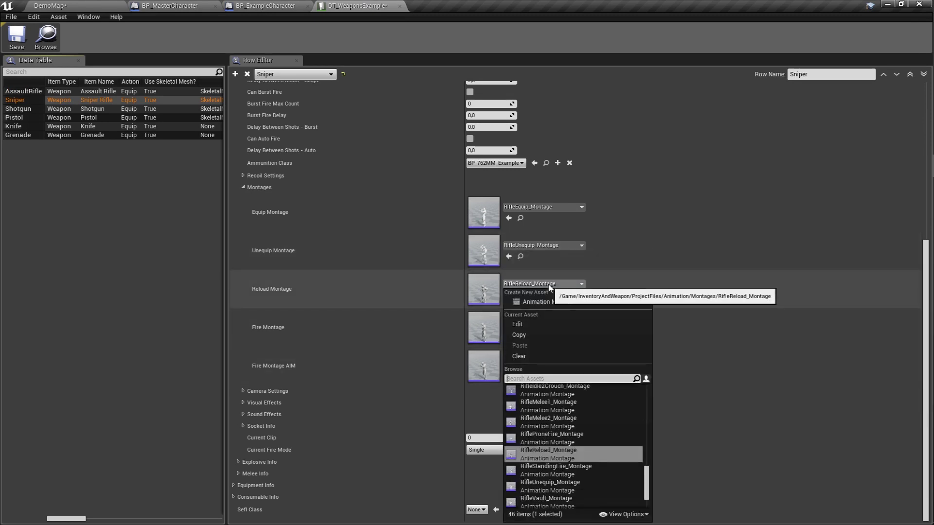
type("rmc")
key("Escape")
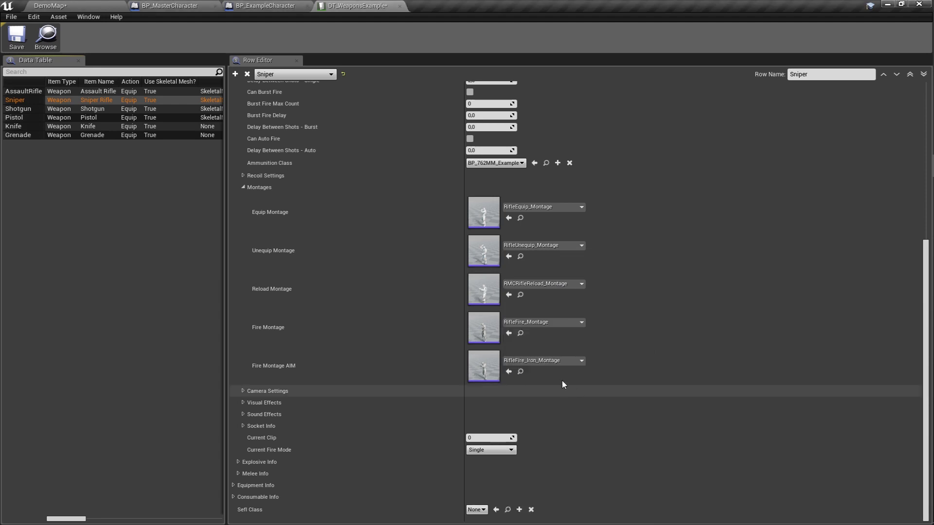
Step: Set both Sniper fire montages to RifleStandingFire_Montage and save the data table
left_click(544, 323)
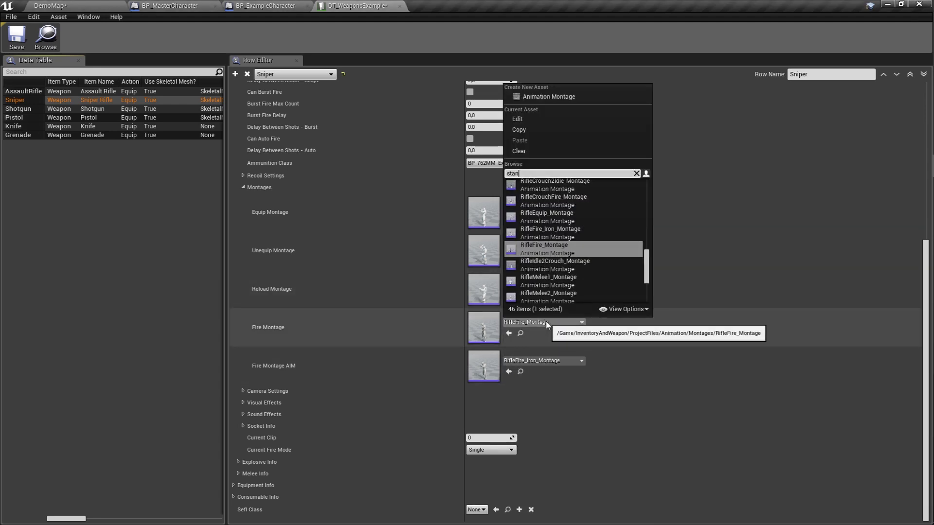
left_click(627, 204)
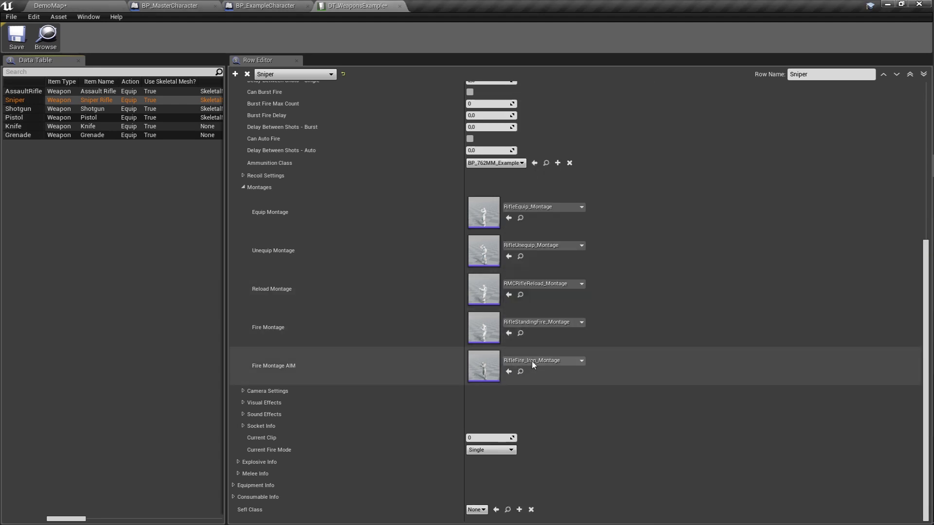
left_click(535, 360)
type("standing")
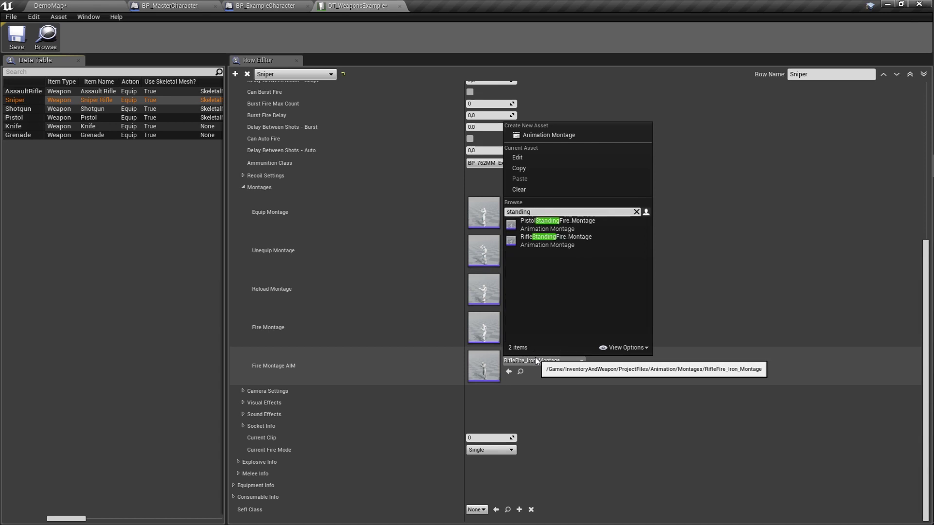
left_click(561, 242)
left_click(17, 37)
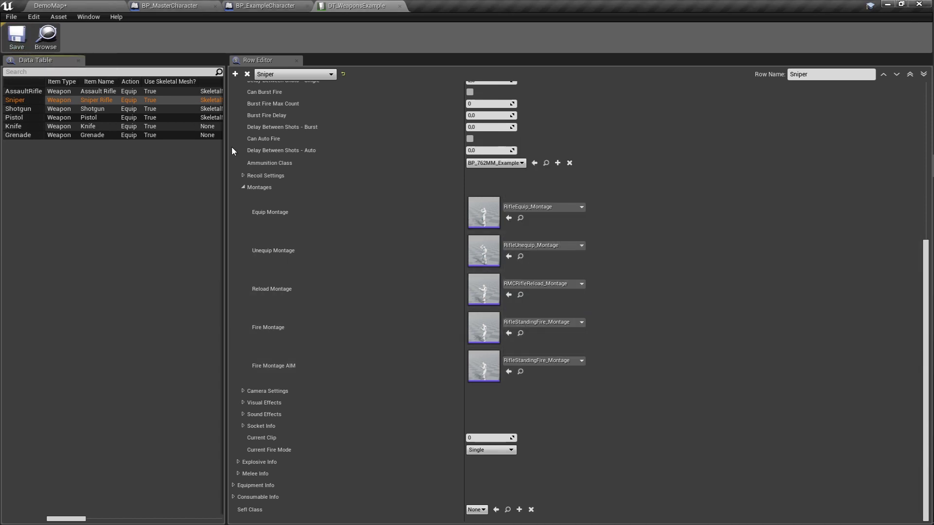
scroll(413, 301, "up", 2)
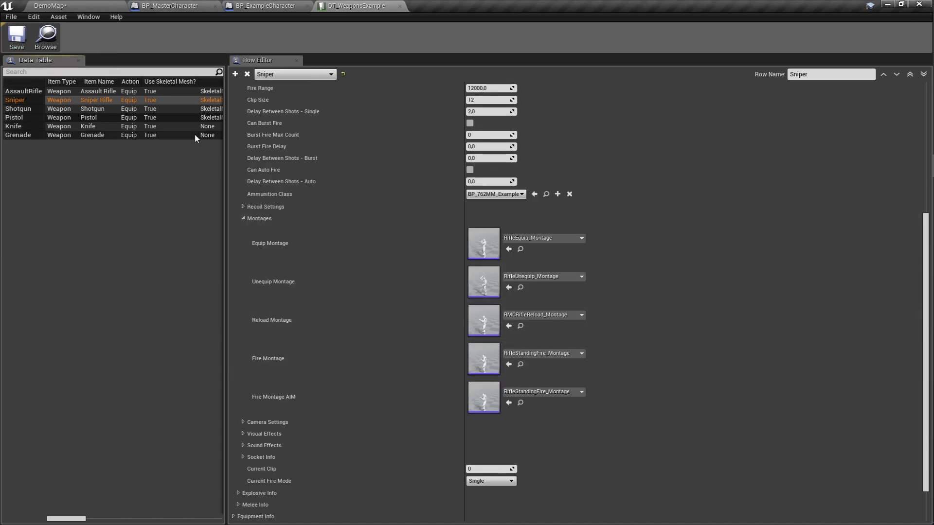
Step: Set the Pistol row's equip and unequip montages to PistolEquip_Montage and PistolUnequip_Montage
left_click(27, 117)
scroll(398, 282, "down", 2)
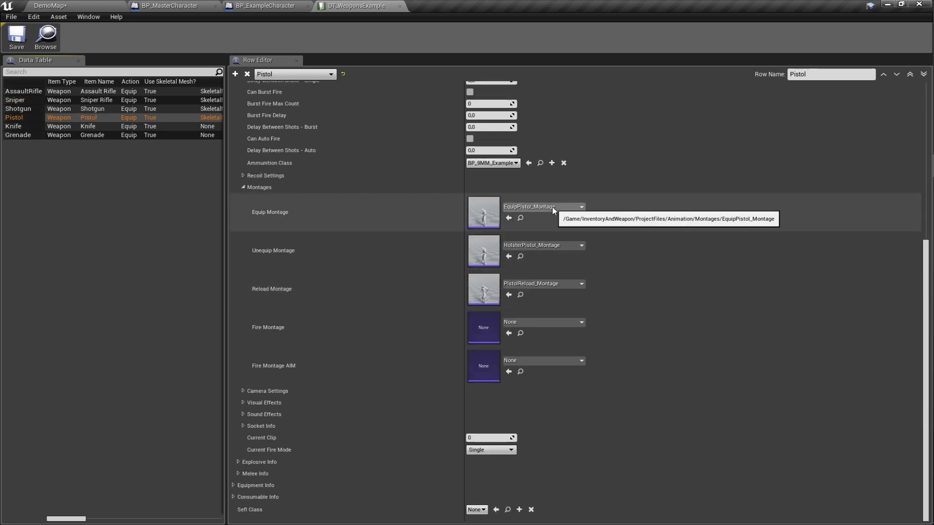
left_click(552, 207)
type("pistol equ")
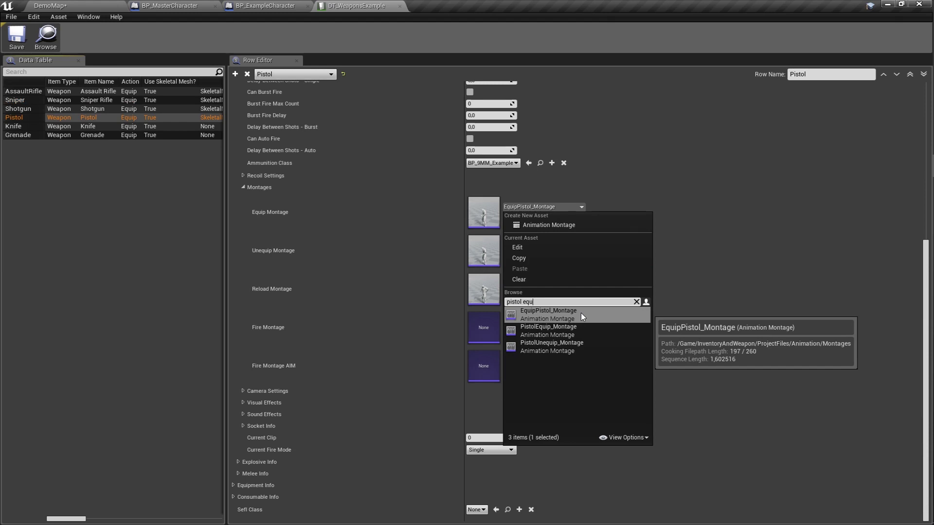
left_click(575, 331)
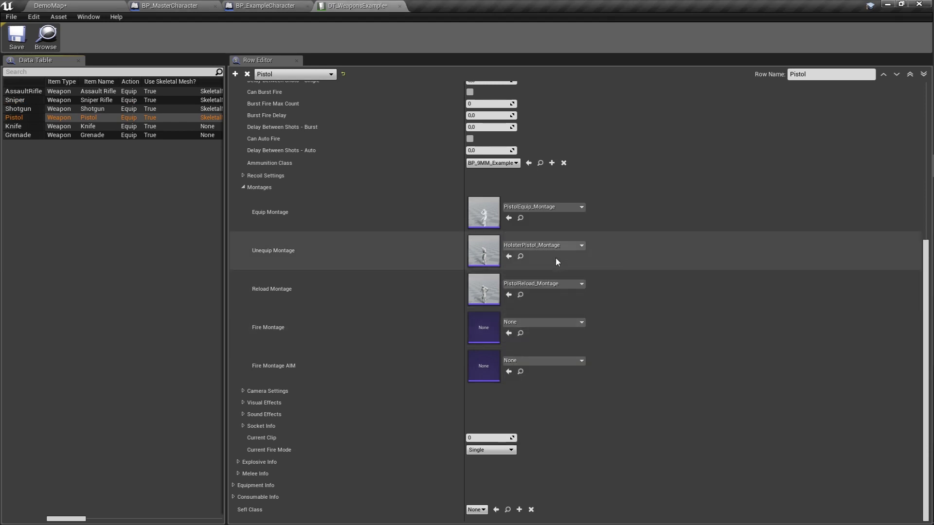
left_click(553, 246)
type("unequ")
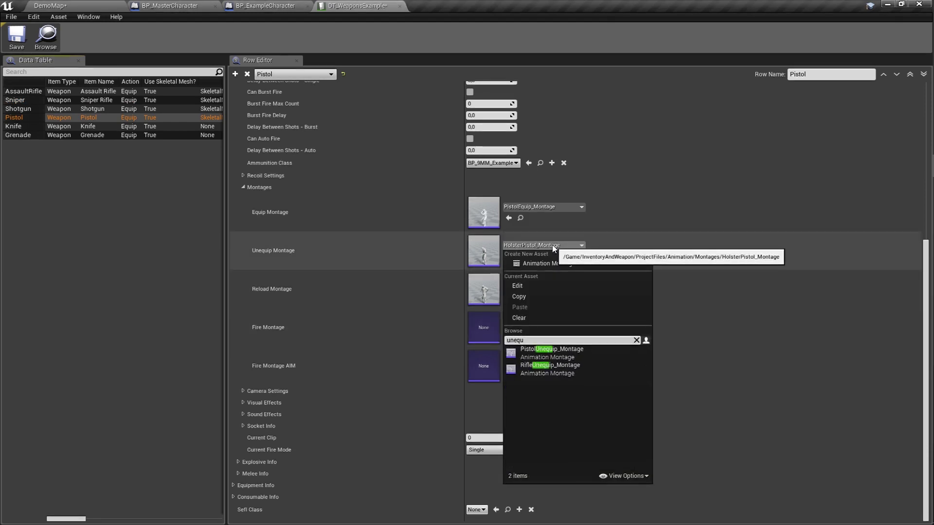
left_click(555, 350)
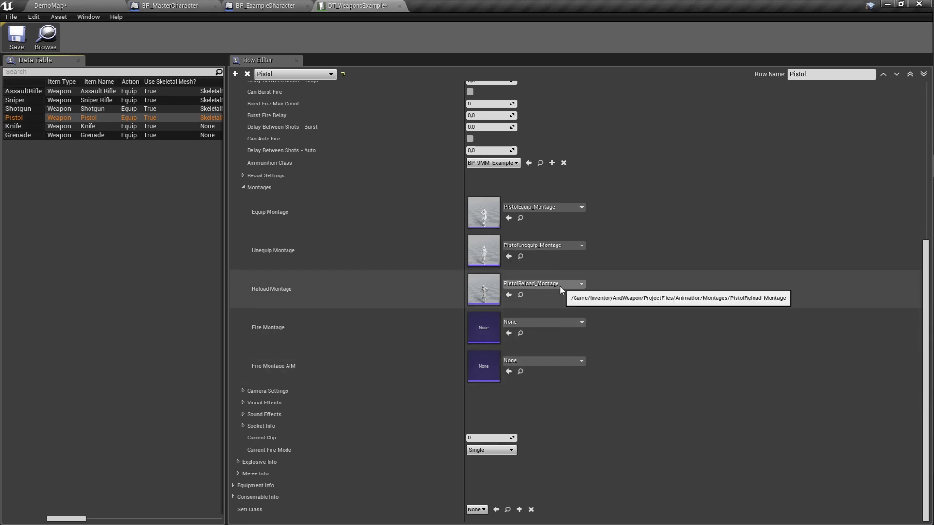
left_click(520, 294)
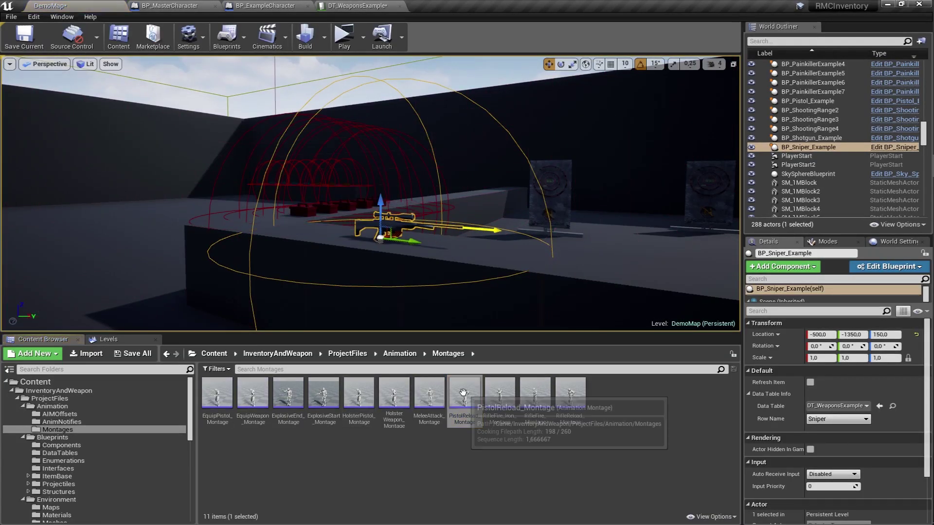
Step: Duplicate PistolReload_Montage retargeted to UE4_Mannequin_Skeleton
right_click(463, 404)
mouse_move(535, 170)
left_click(606, 172)
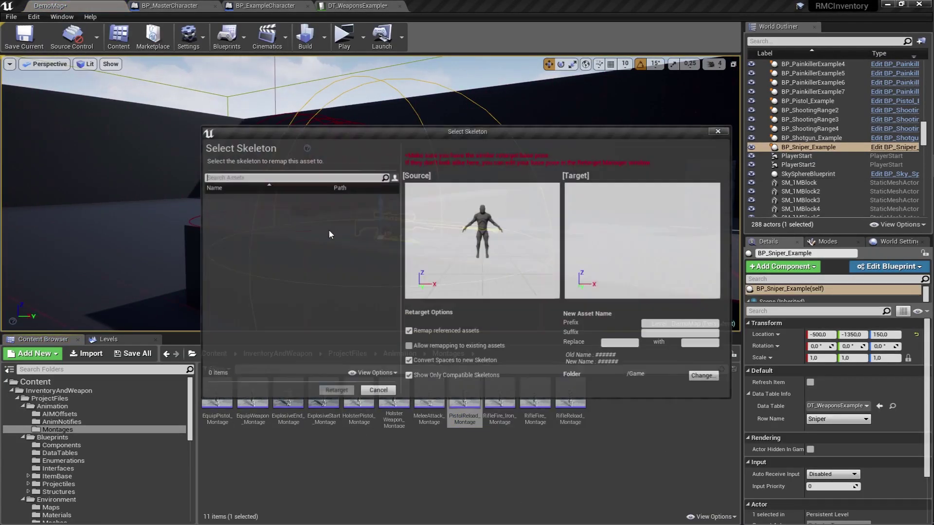
scroll(266, 340, "down", 3)
left_click(267, 364)
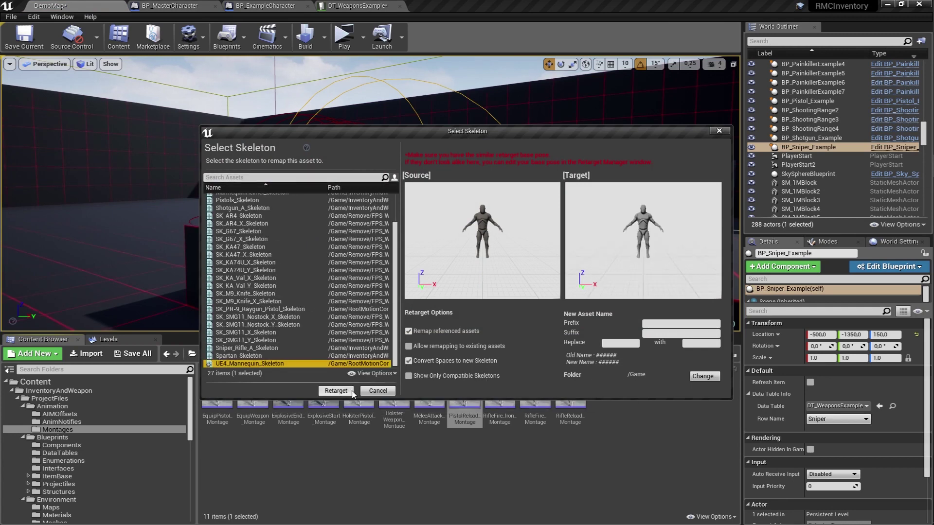
left_click(336, 390)
Step: Rename the new copy to RMCPistolReload_Montage
left_click(323, 414)
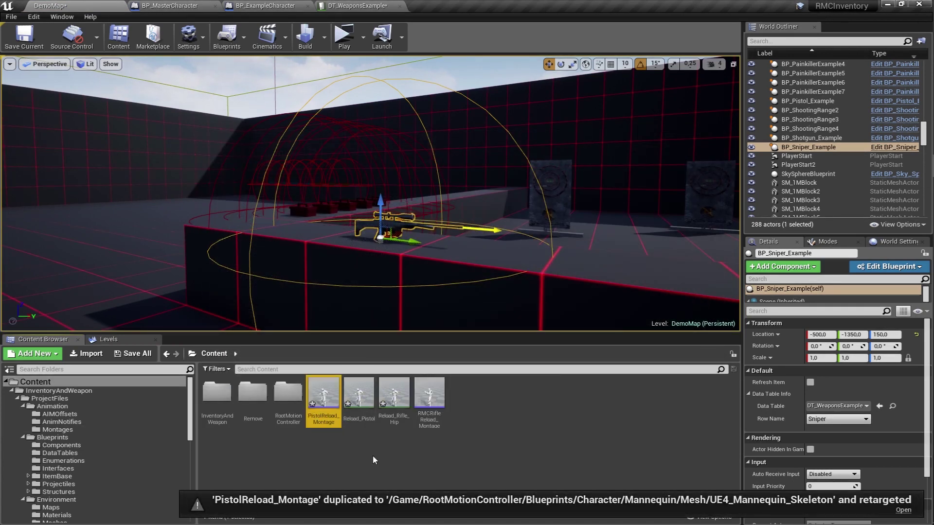
key("F2")
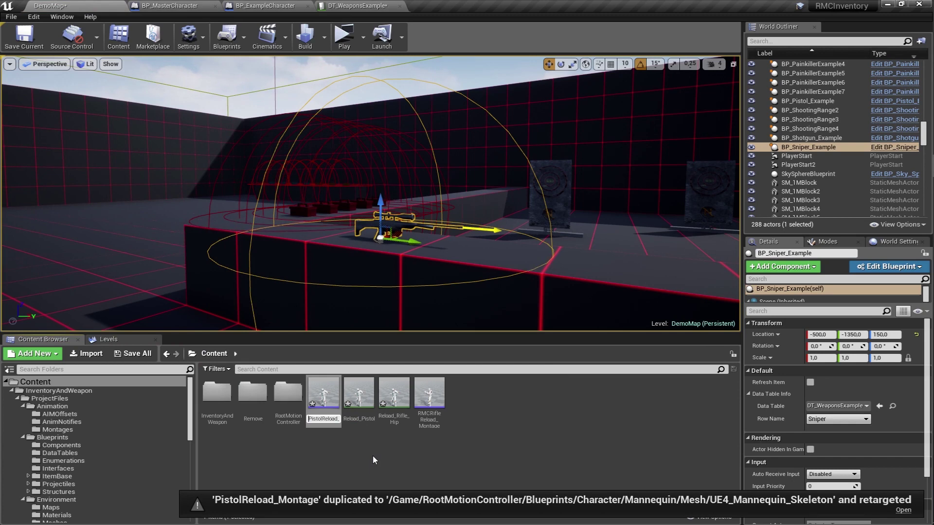
type("RMC")
key("Return")
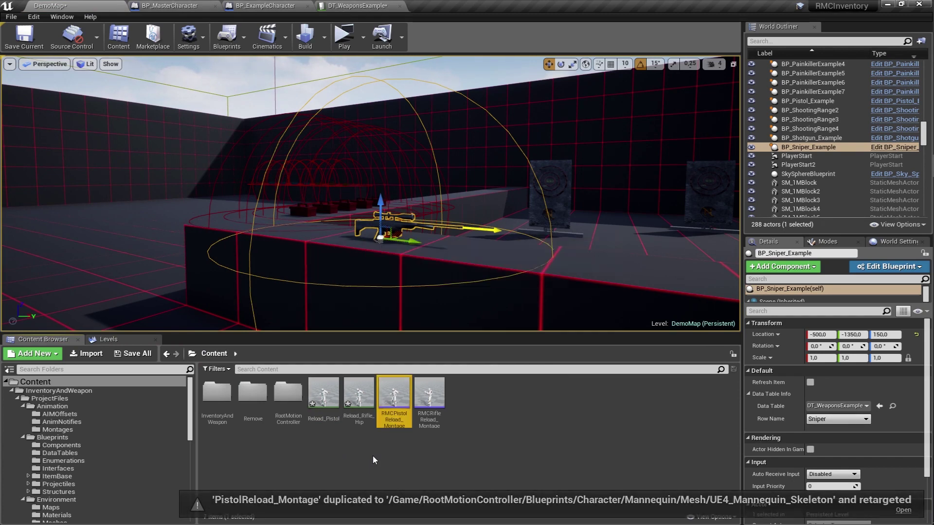
Step: Open RMCPistolReload_Montage, remove the Reload_Pistol segment, and adjust the montage slot
key("Return")
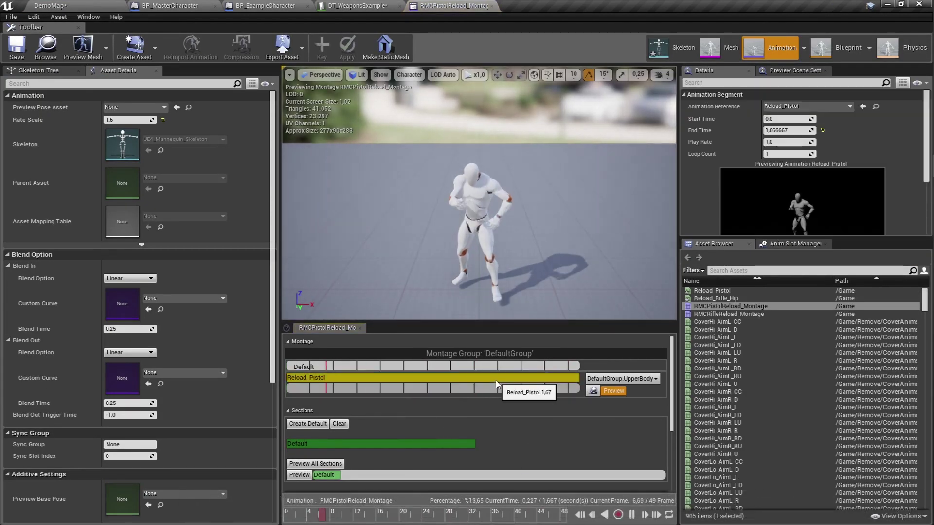
key("Delete")
left_click(622, 378)
left_click(625, 397)
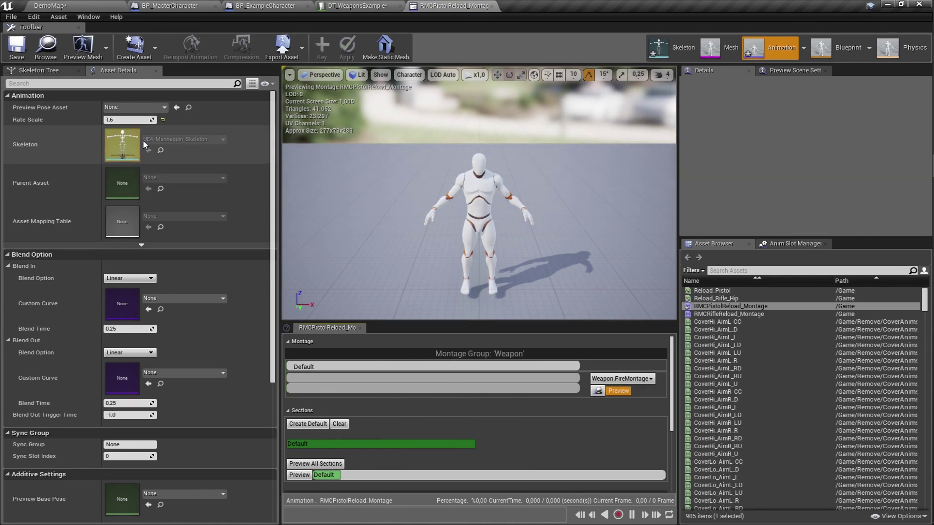
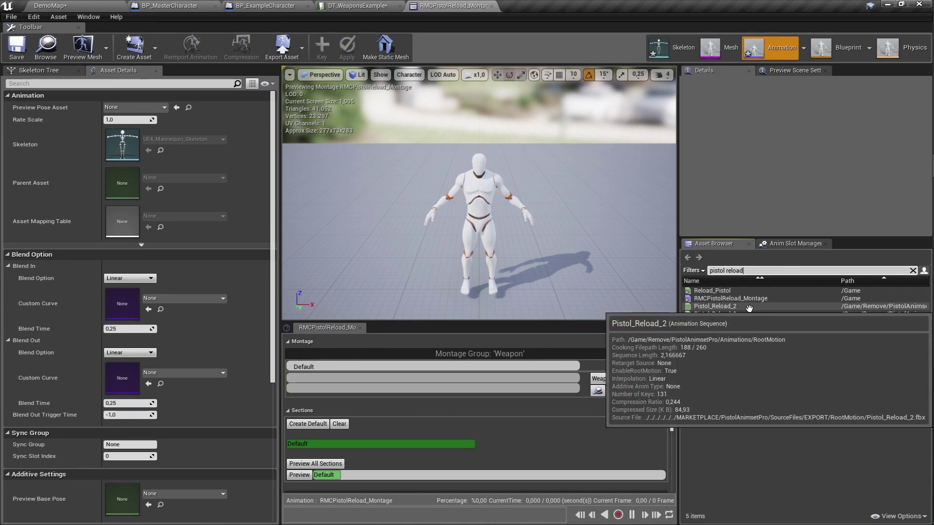
Step: Replace Pistol_Reload_2 with Pistol_Reload_3 in the reload montage slot
left_click_drag(749, 308, 369, 378)
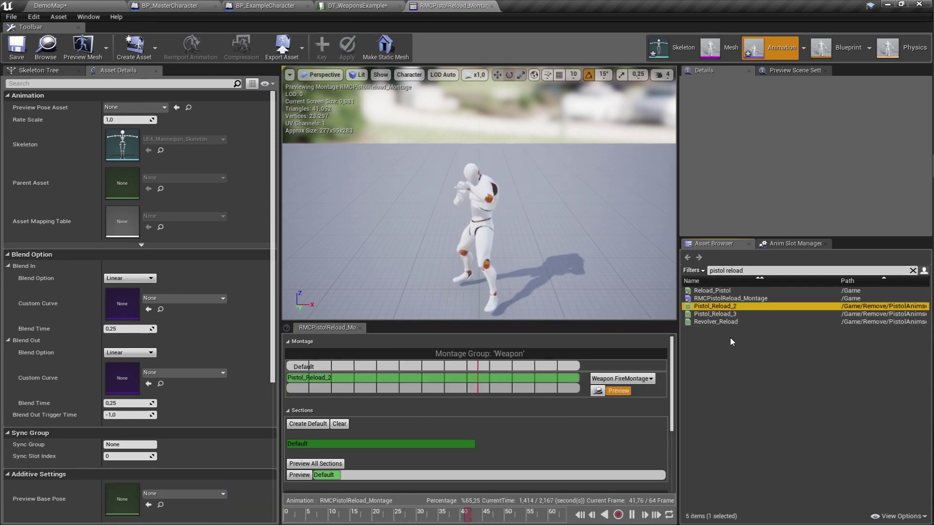
left_click(521, 381)
key("Delete")
mouse_move(715, 313)
left_mouse_down()
mouse_move(469, 361)
mouse_move(478, 379)
left_mouse_up()
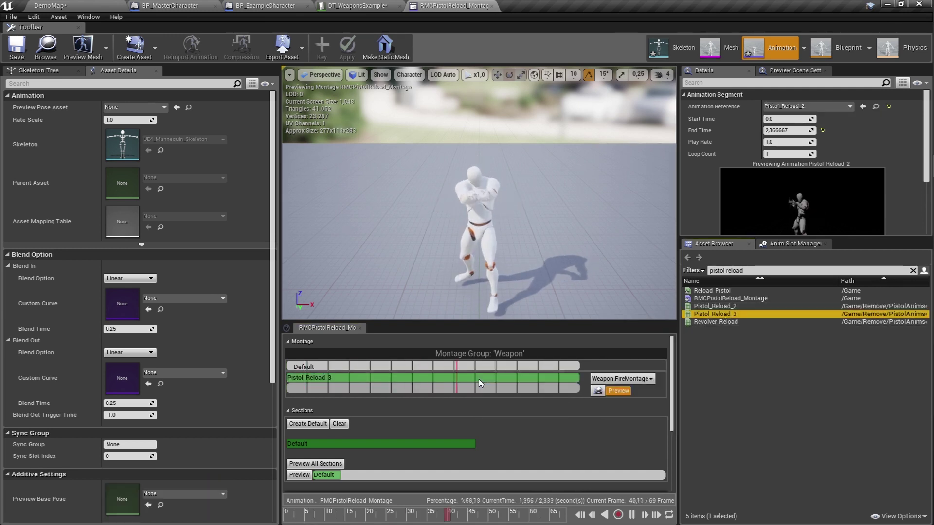
scroll(478, 378, "down", 5)
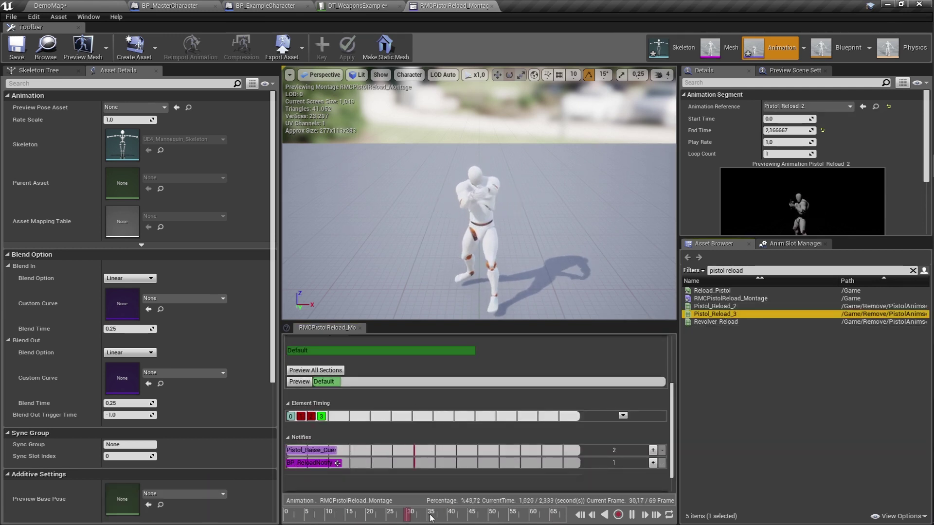
Step: Shift BP_ReloadNotify later and move Pistol_Lower_Cue and Pistol_Raise_Cue onto the upper notify track
left_click_drag(430, 518, 378, 518)
left_click_drag(315, 465, 455, 462)
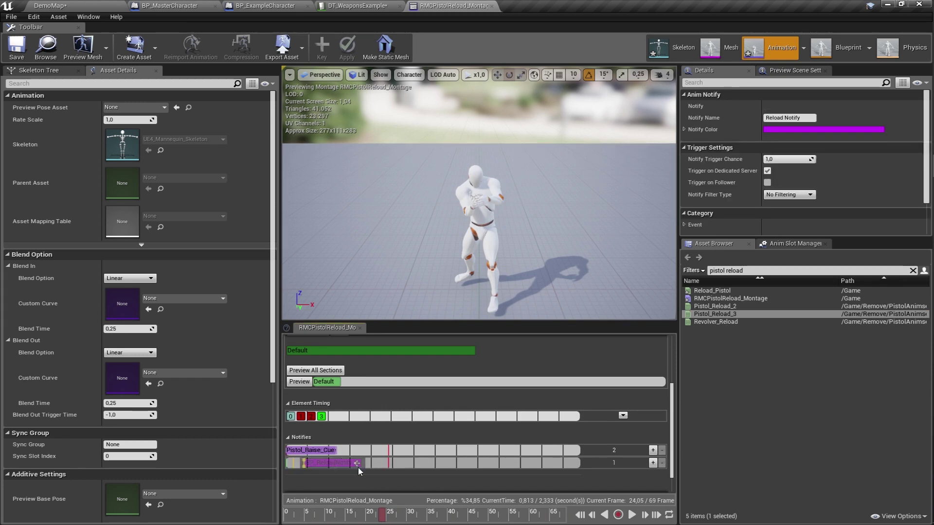
left_click_drag(343, 463, 379, 457)
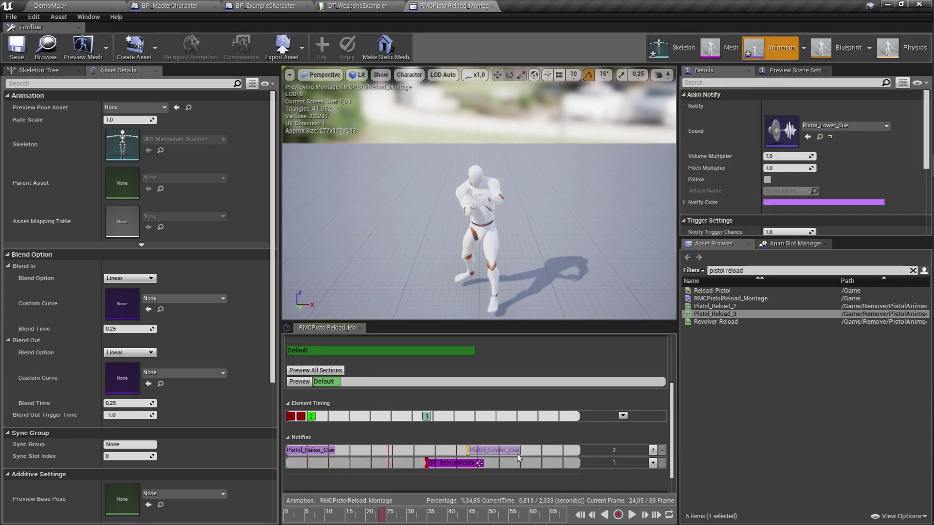
left_click_drag(519, 457, 517, 457)
mouse_move(311, 450)
left_mouse_down()
mouse_move(542, 463)
mouse_move(363, 450)
left_mouse_up()
left_click_drag(540, 463, 533, 451)
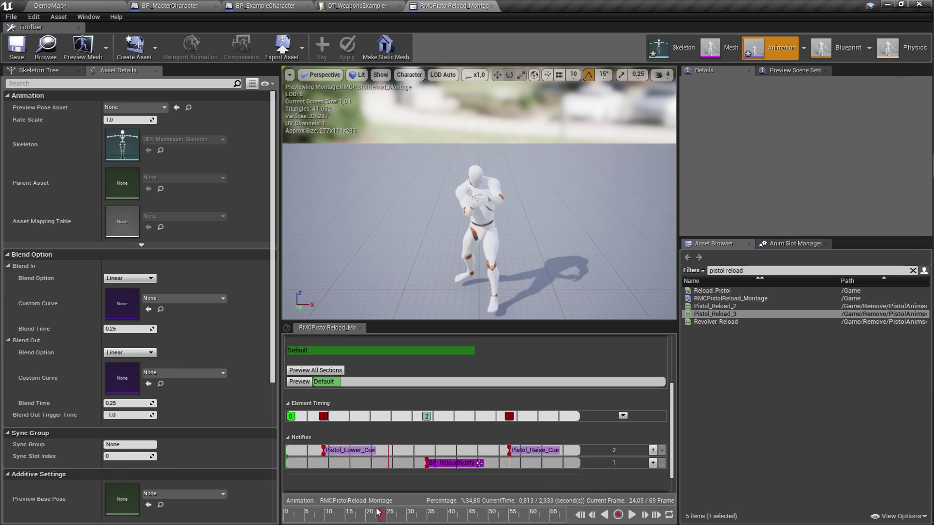
Step: Place Pistol_Lower_Cue near the montage start and check Pistol_Raise_Cue at 1.771 sec
left_click_drag(377, 512, 280, 512)
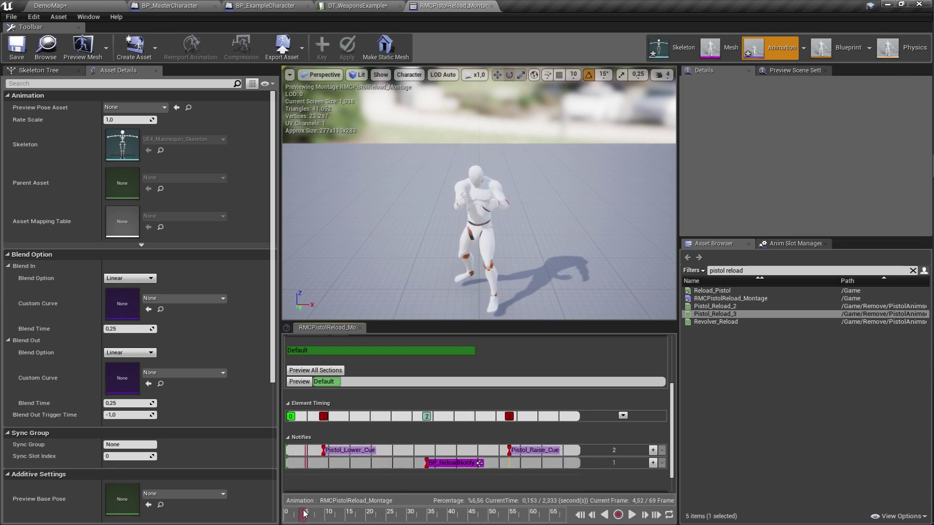
left_click_drag(333, 451, 301, 452)
left_click_drag(310, 513, 400, 508)
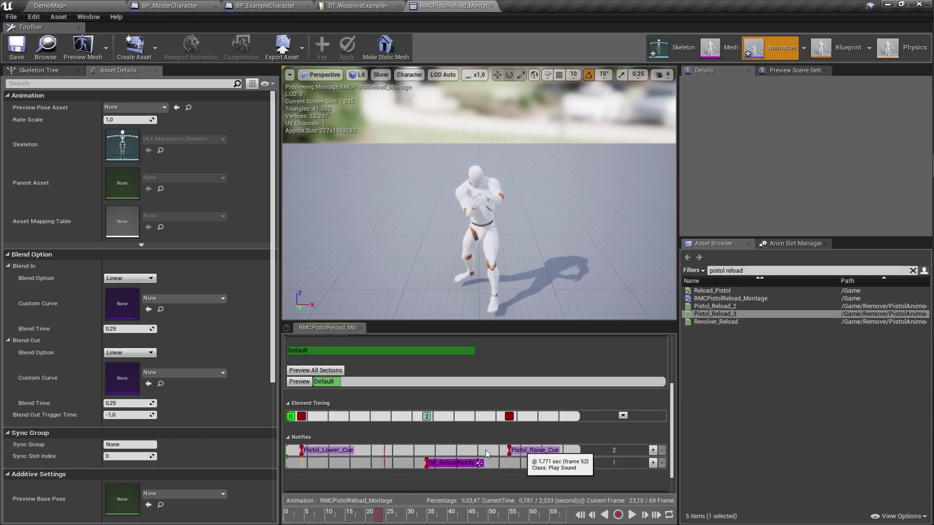
left_click(530, 450)
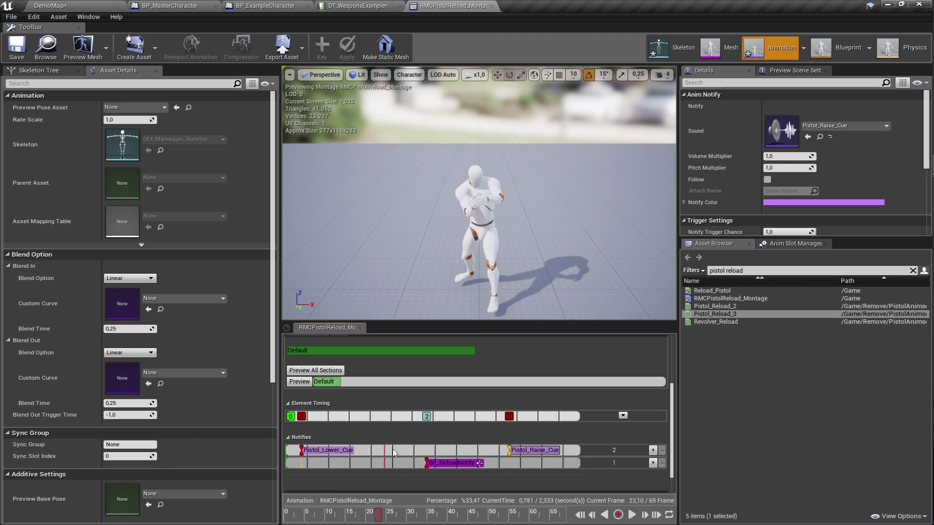
Step: Add a Play Sound notify around frame 23 that plays Pistol_Raise_Cue
right_click(387, 450)
mouse_move(408, 459)
left_click(481, 485)
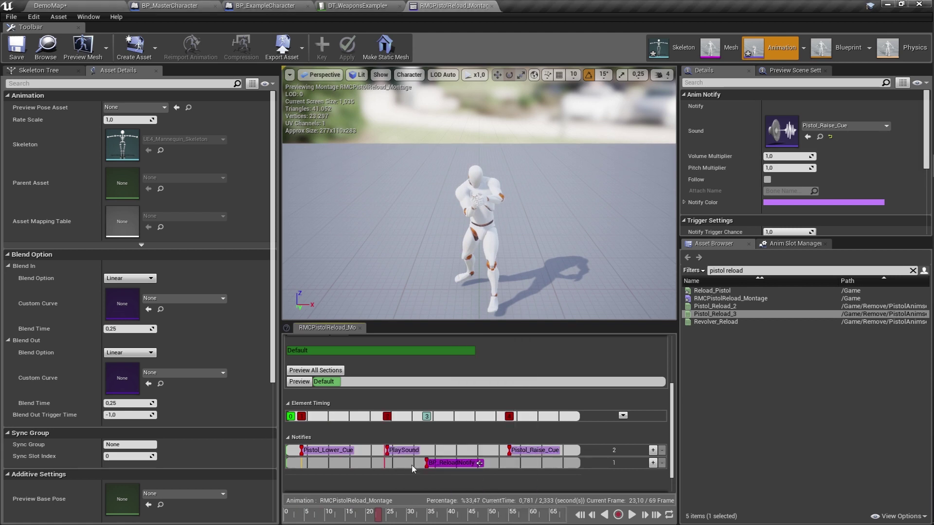
left_click(403, 450)
left_click(856, 126)
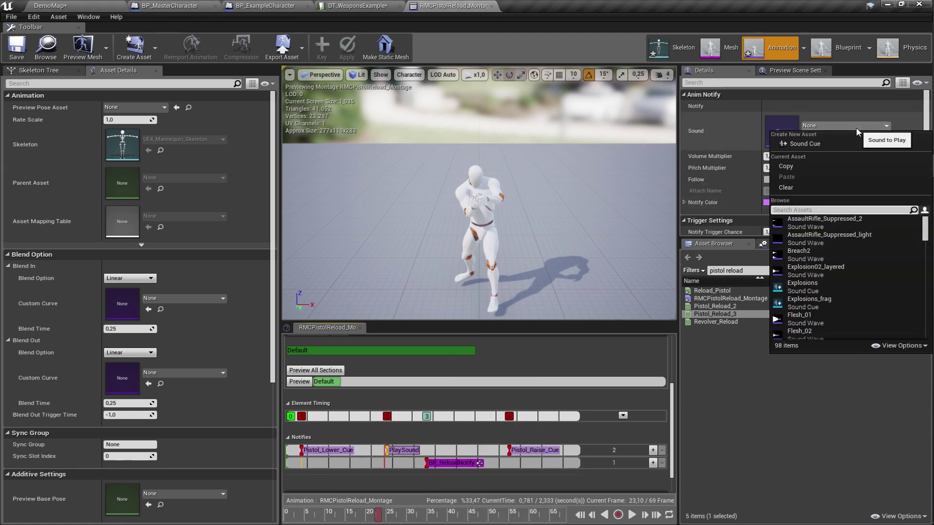
type("pistola")
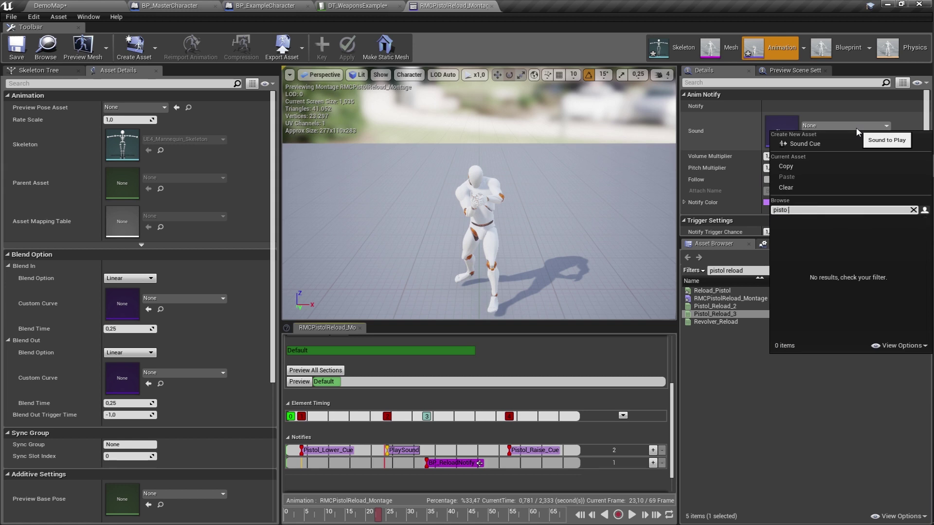
type("ra")
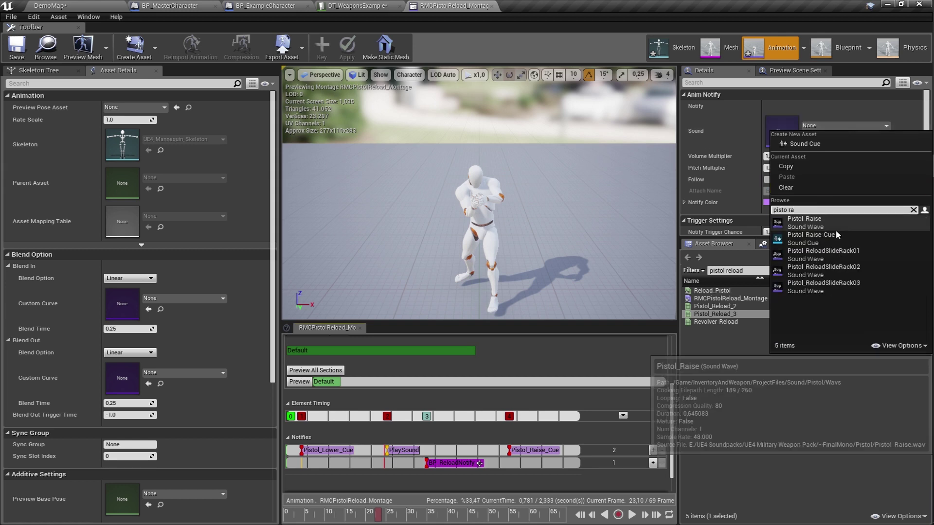
left_click(810, 235)
Step: Move BP_ReloadNotify and the later Pistol_Raise_Cue earlier, then save and close RMCPistolReload_Montage
left_click_drag(378, 520, 396, 518)
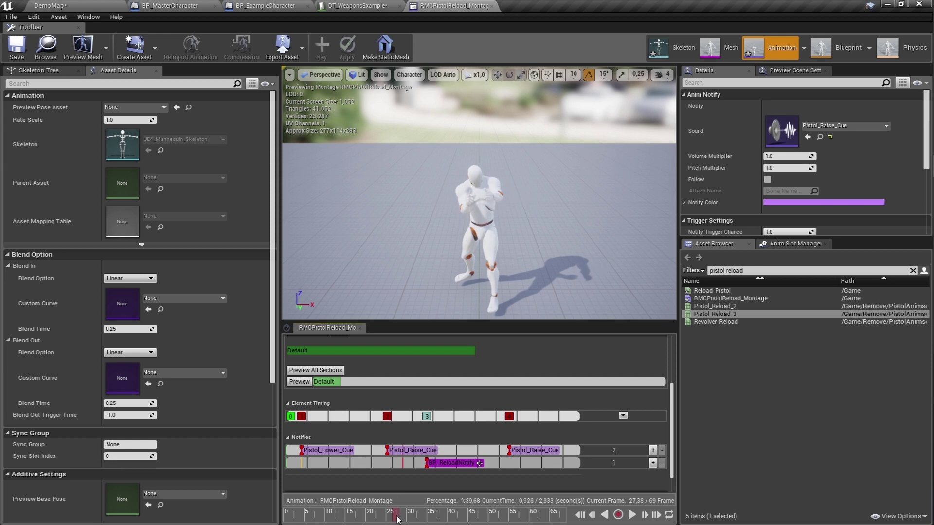
left_click_drag(412, 468, 377, 466)
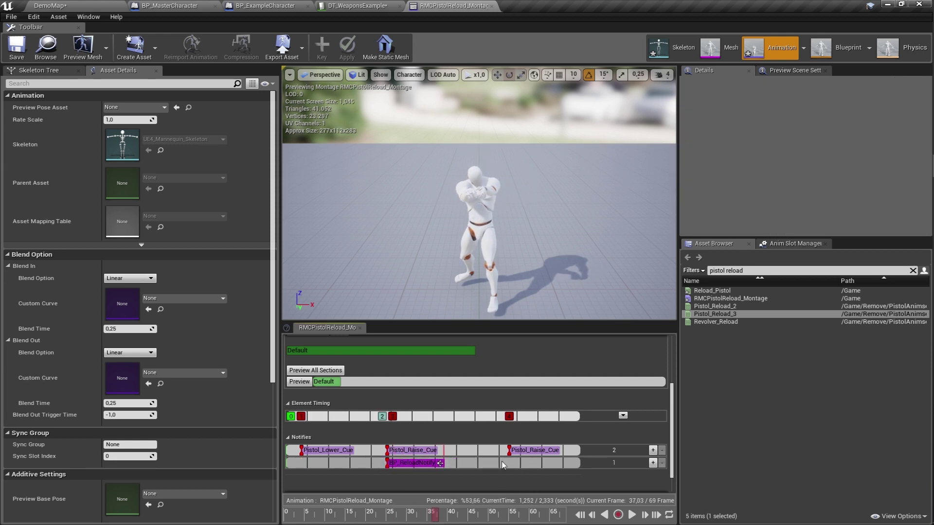
left_click_drag(524, 450, 455, 452)
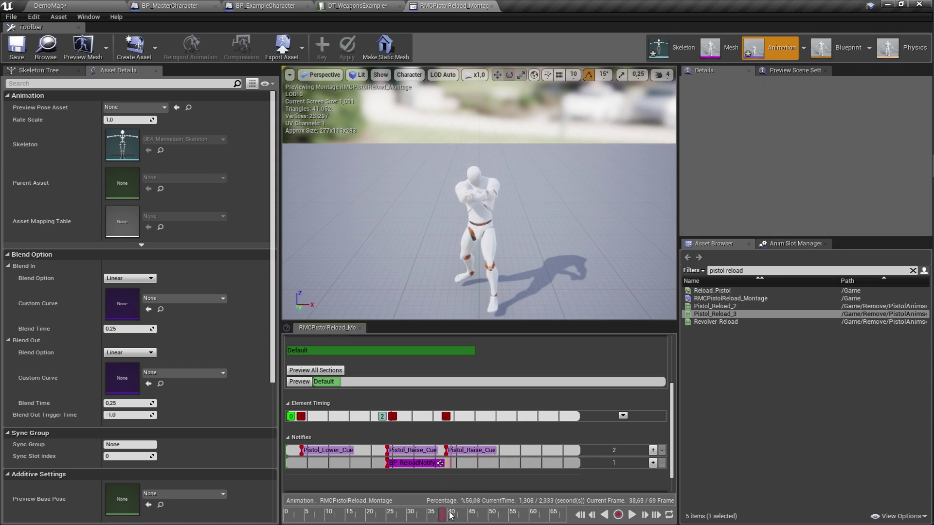
left_click(16, 46)
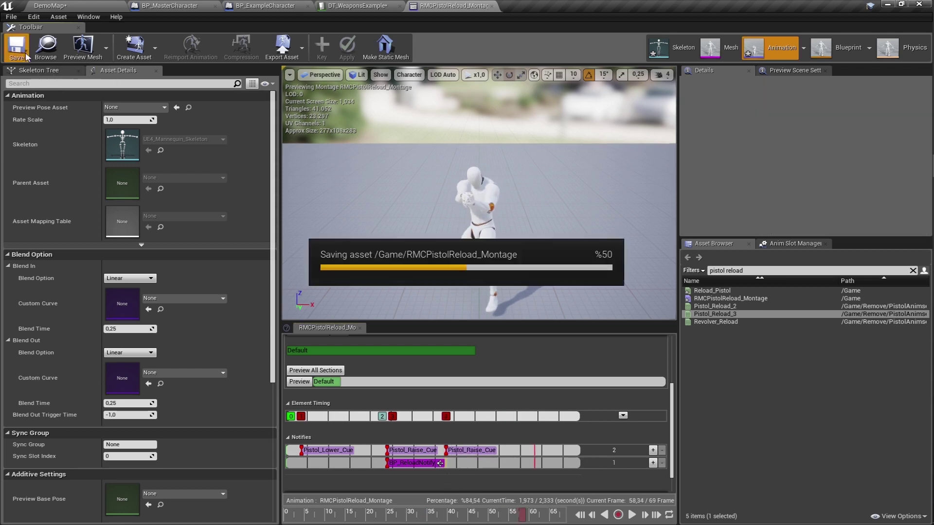
left_click(471, 6)
Step: Choose RMCPistolReload_Montage for Reload Montage and PistolStandingFire_Montage for Fire Montage and Fire Montage AIM, then close DT_WeaponsExample
left_click(550, 284)
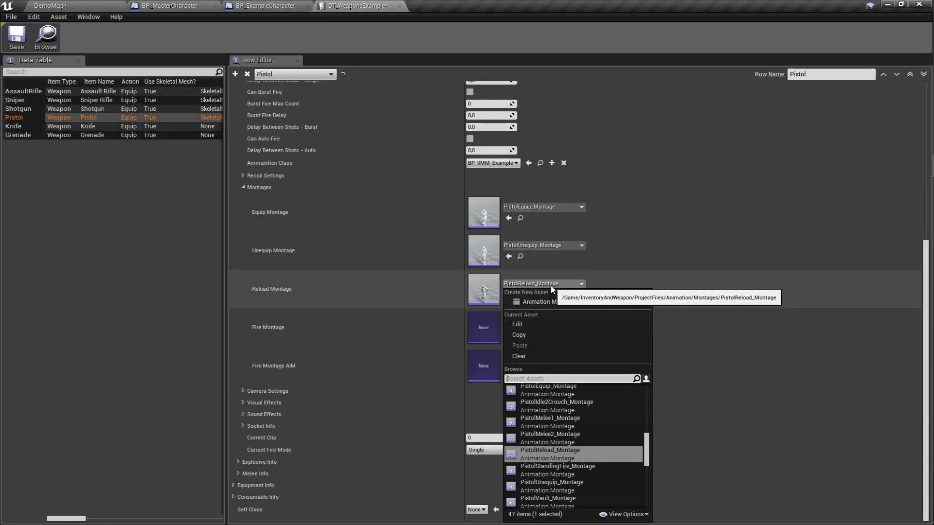
type("RMC")
left_click(559, 389)
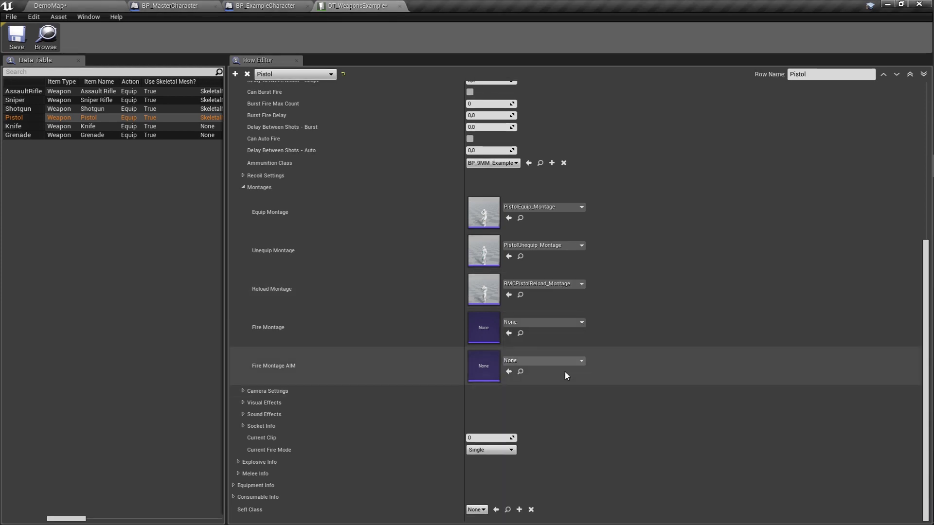
left_click(534, 323)
type("p")
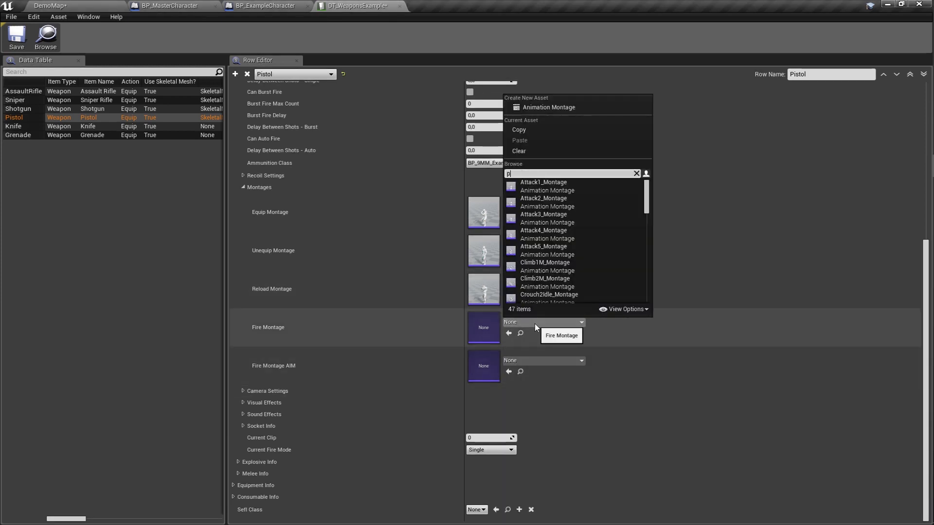
type("istolst")
left_click(544, 184)
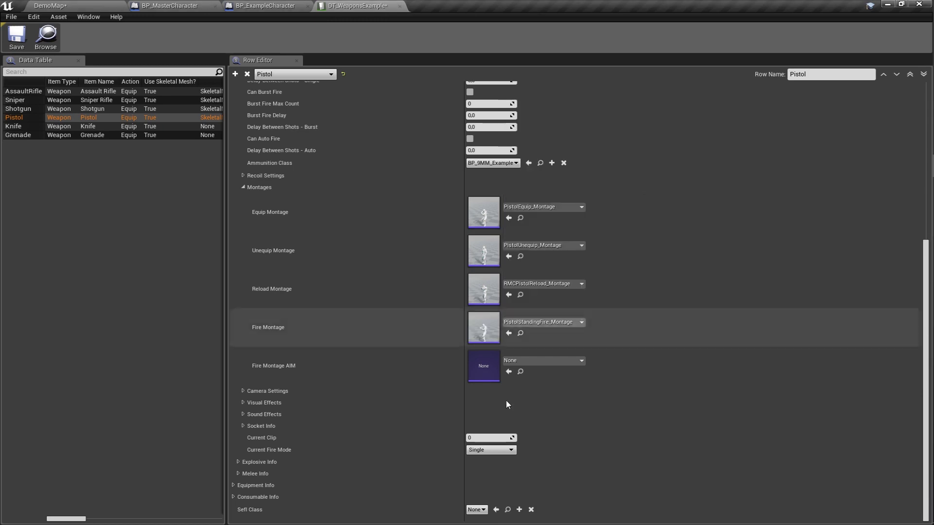
left_click(529, 361)
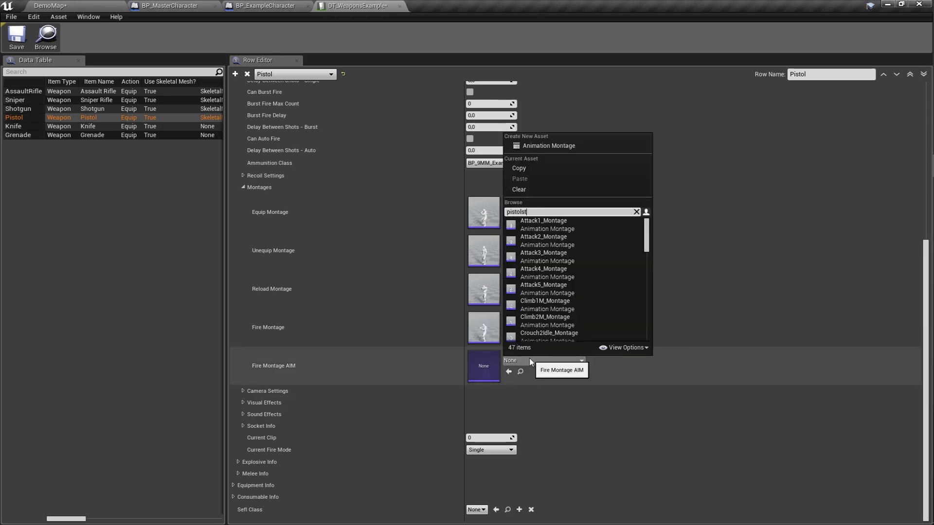
left_click(545, 222)
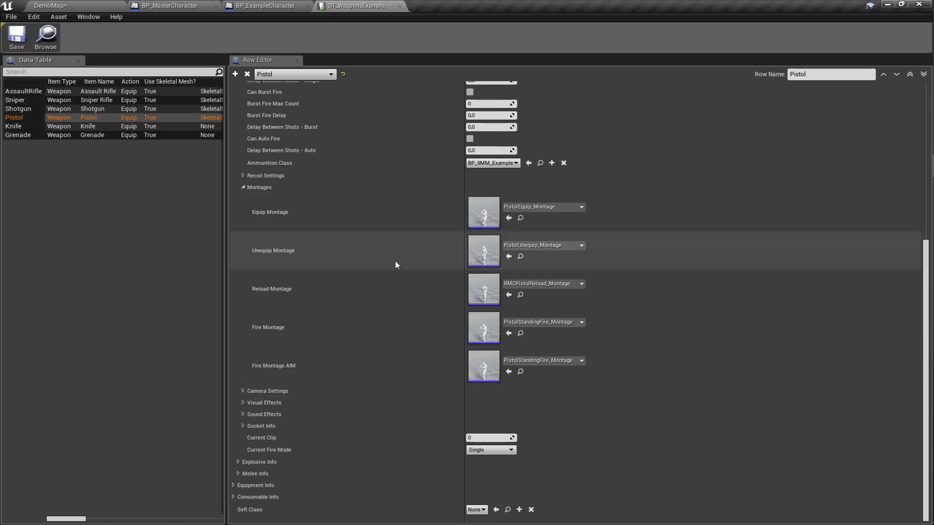
scroll(396, 253, "up", 1)
scroll(402, 238, "up", 2)
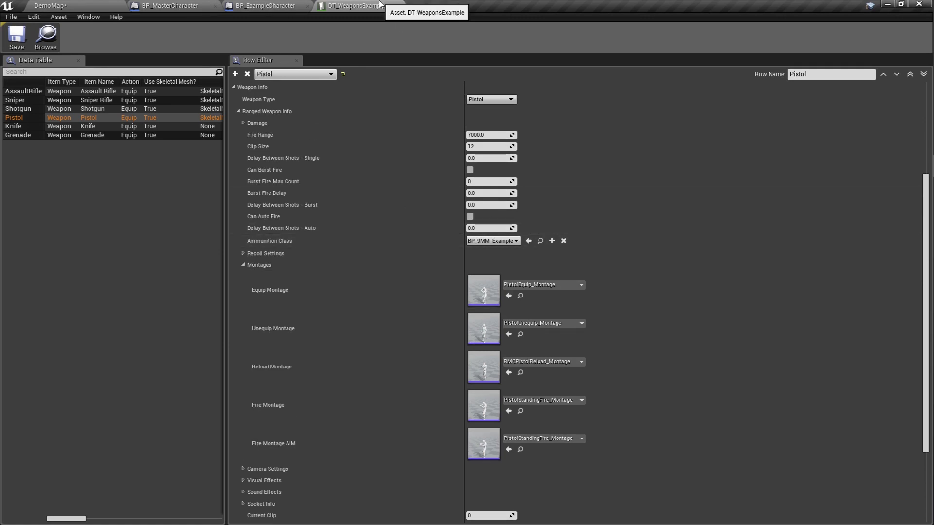
left_click(399, 5)
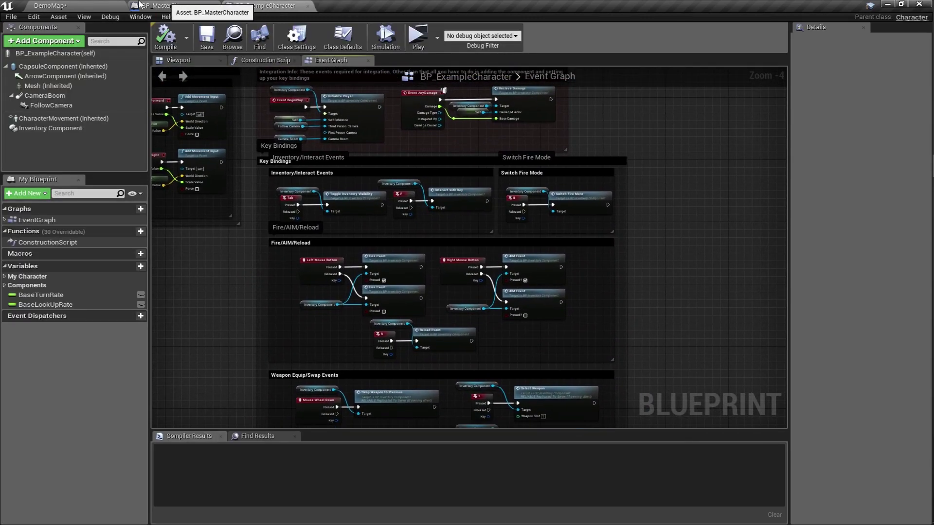
Step: Switch to the DemoMap level and frame the pistol and assault rifle pickups
left_click(78, 5)
left_click_drag(437, 225, 466, 184)
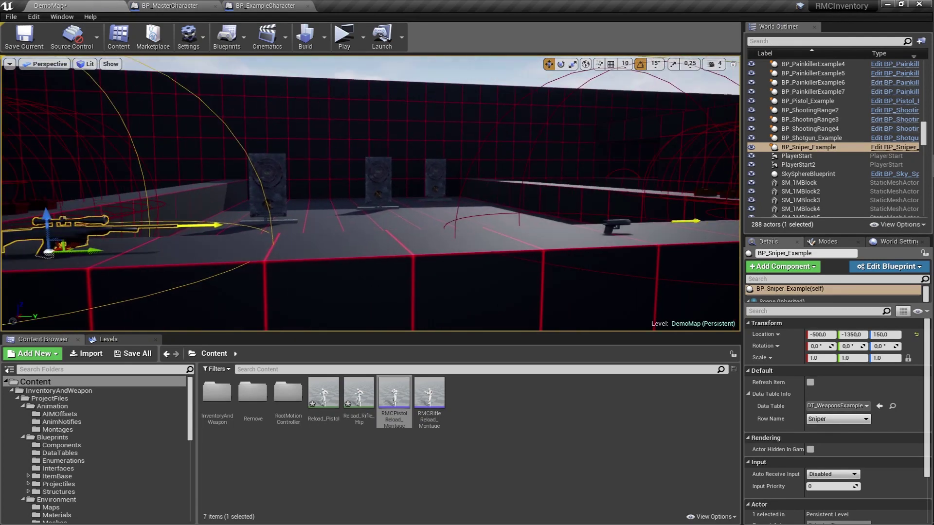
left_click(616, 227, "ctrl")
right_click_drag(529, 244, 438, 233)
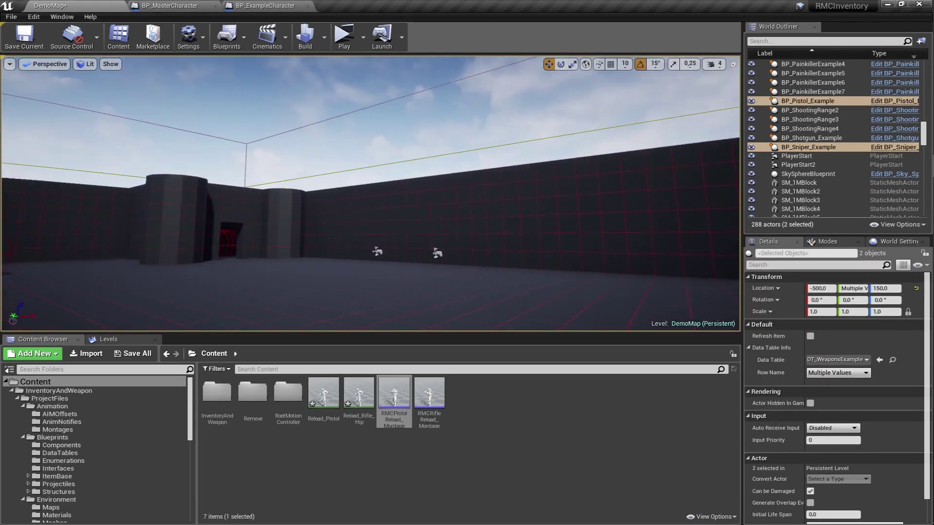
key("f")
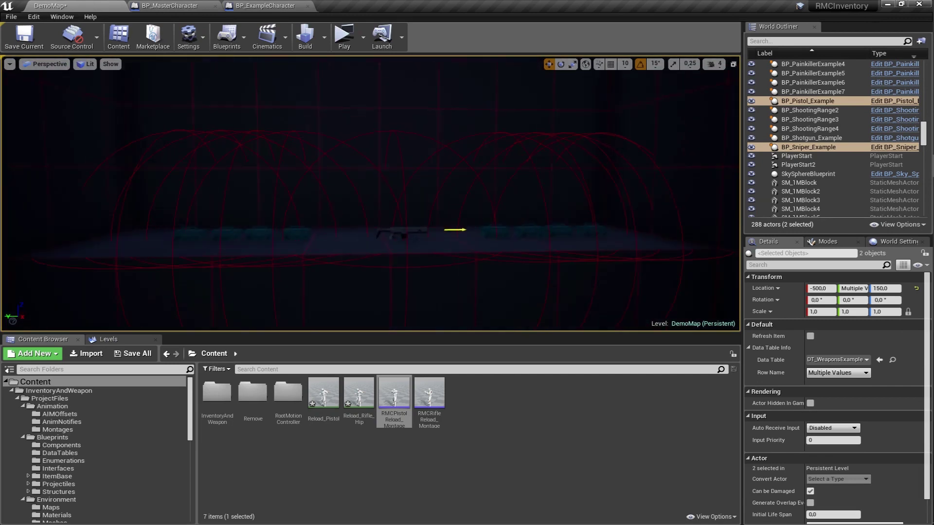
left_click(426, 254, "ctrl")
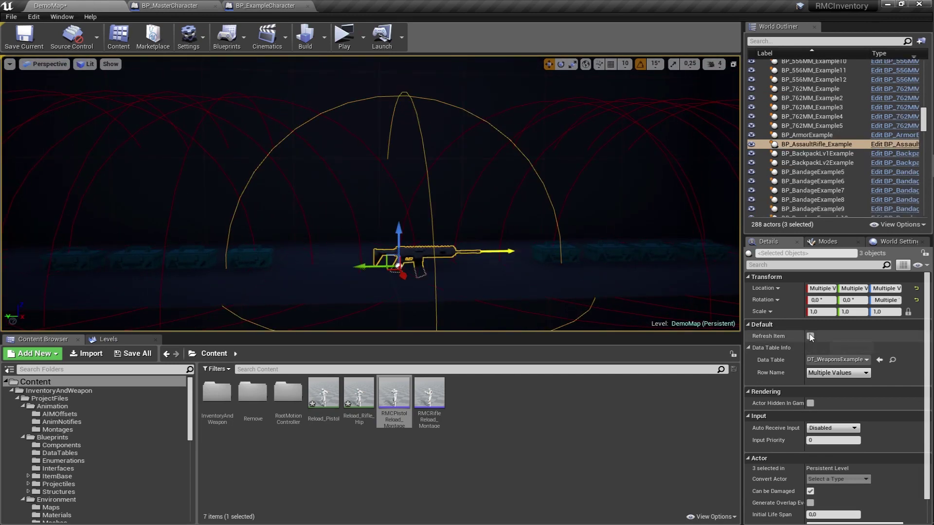
right_click_drag(731, 196, 671, 199)
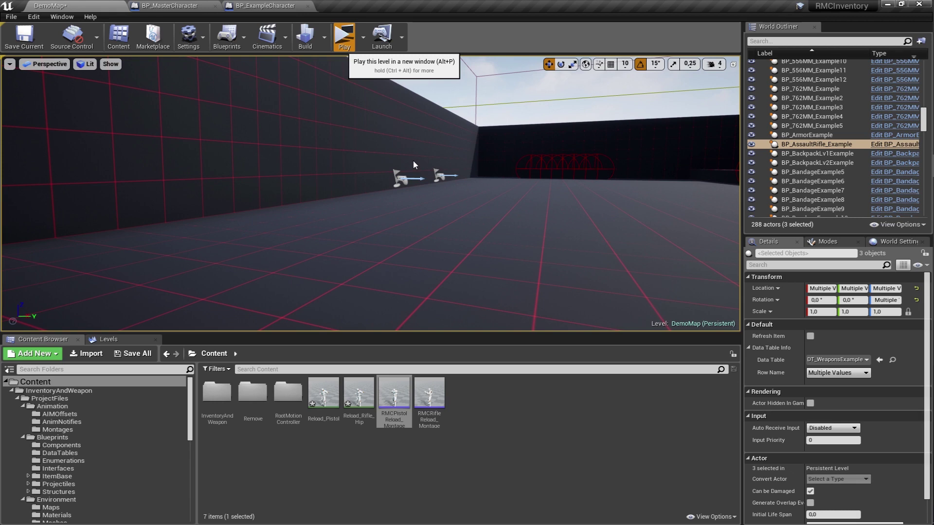
Step: Fly toward the shooting range and select BP_Sniper_Example to show its Data Table and Row Name
key("Escape")
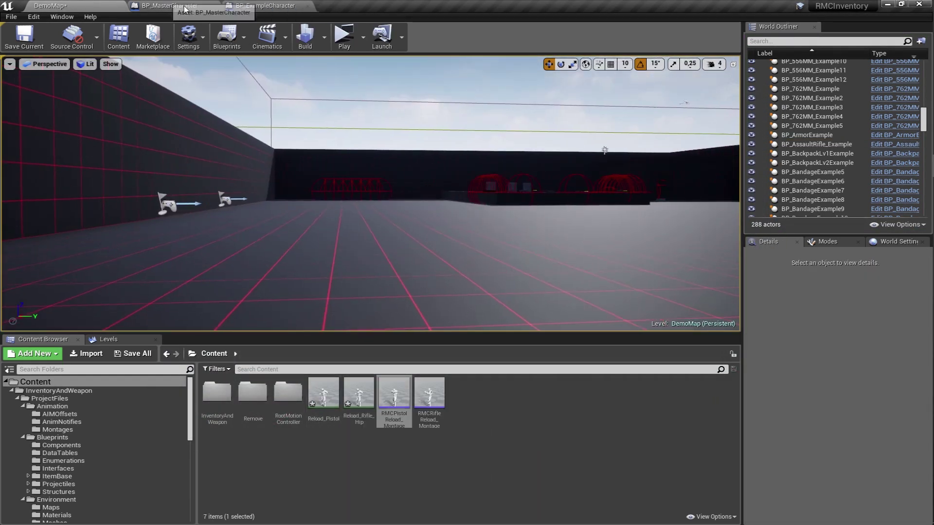
right_click_drag(389, 195, 486, 195)
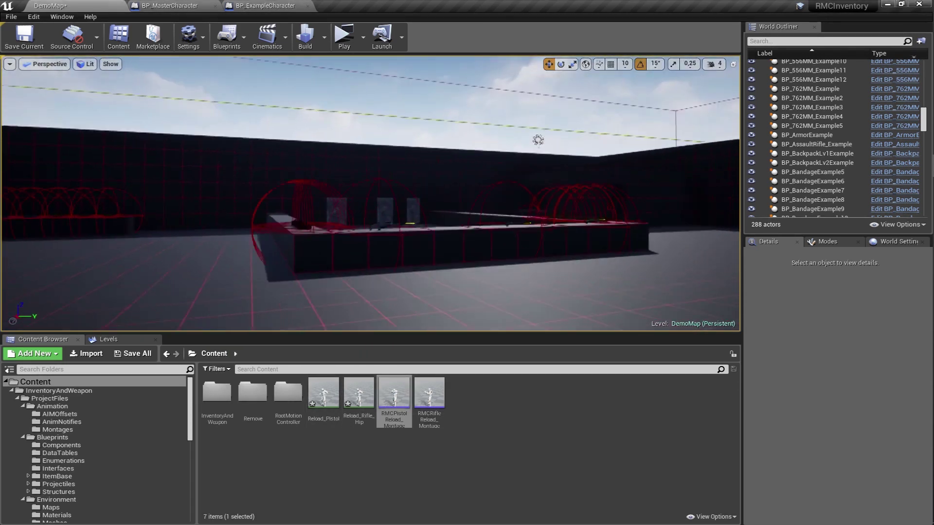
right_click_drag(472, 243, 472, 244)
left_click(470, 245)
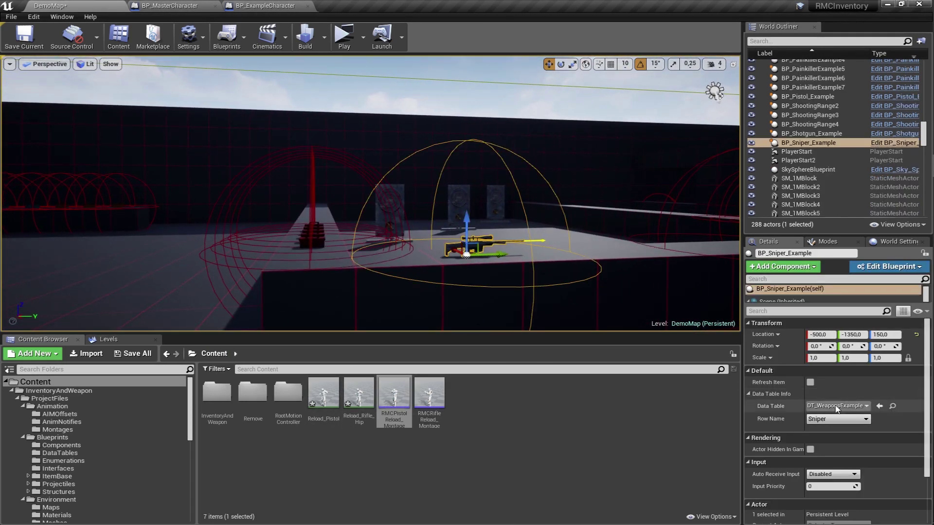
Step: Open DT_WeaponsExample and the assault rifle's RifleEquip_Montage
left_click(893, 406)
double_click(290, 397)
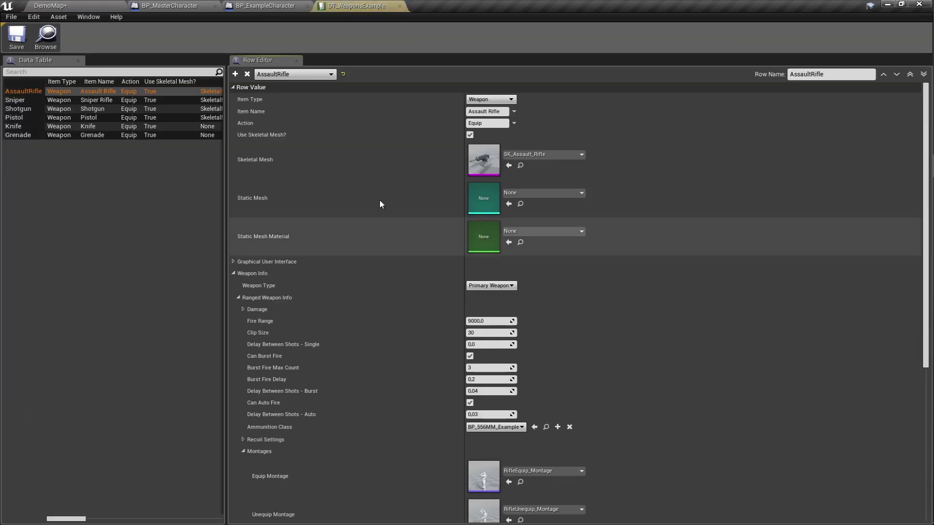
scroll(413, 301, "down", 5)
double_click(483, 325)
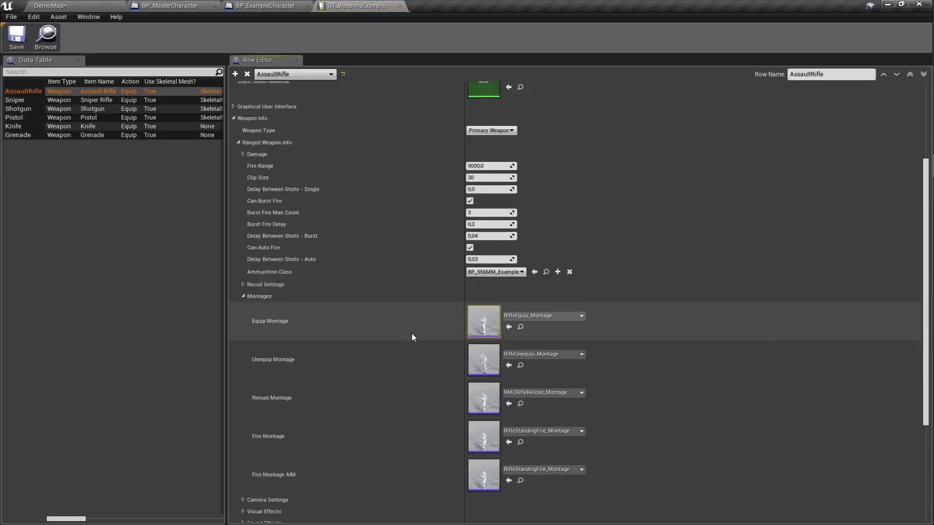
Step: Delete the old Handle Equip Event and Switch Pose notifies from RifleEquip_Montage
scroll(503, 368, "down", 3)
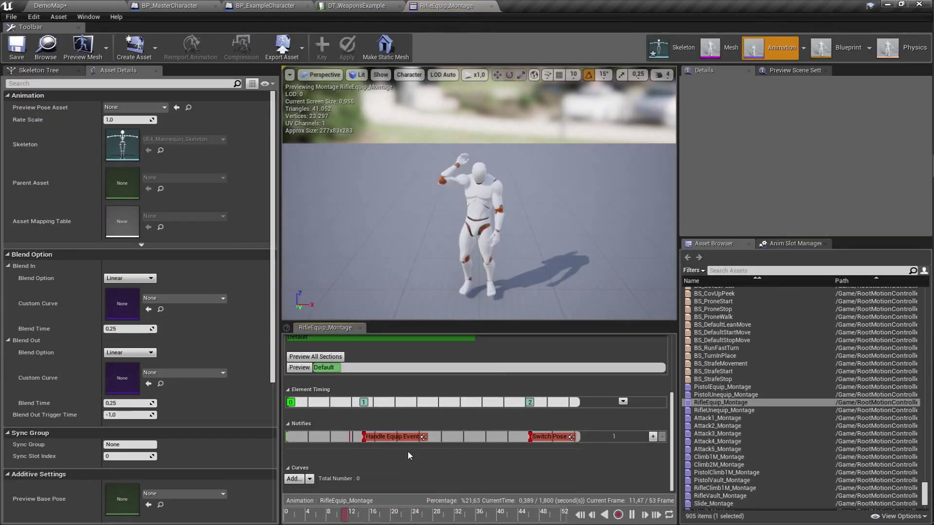
left_click(410, 437)
key("Delete")
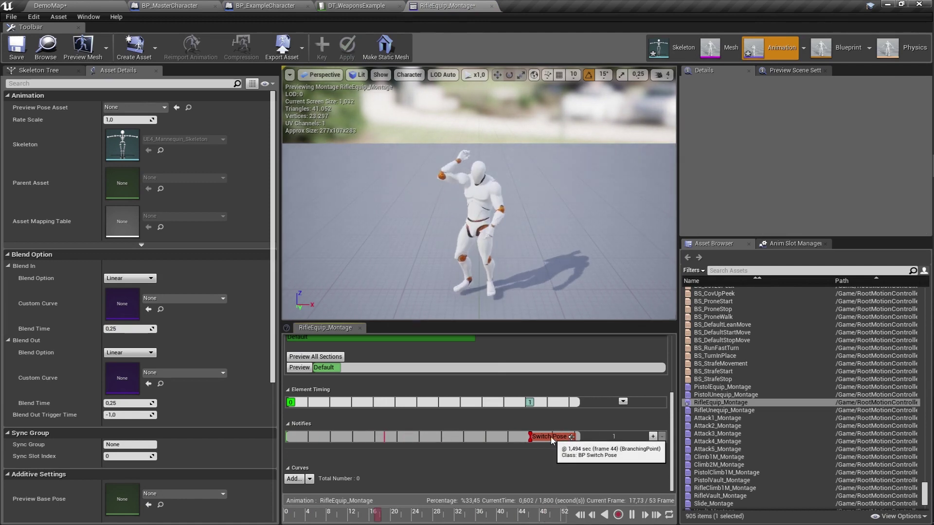
left_click(550, 438)
key("Delete")
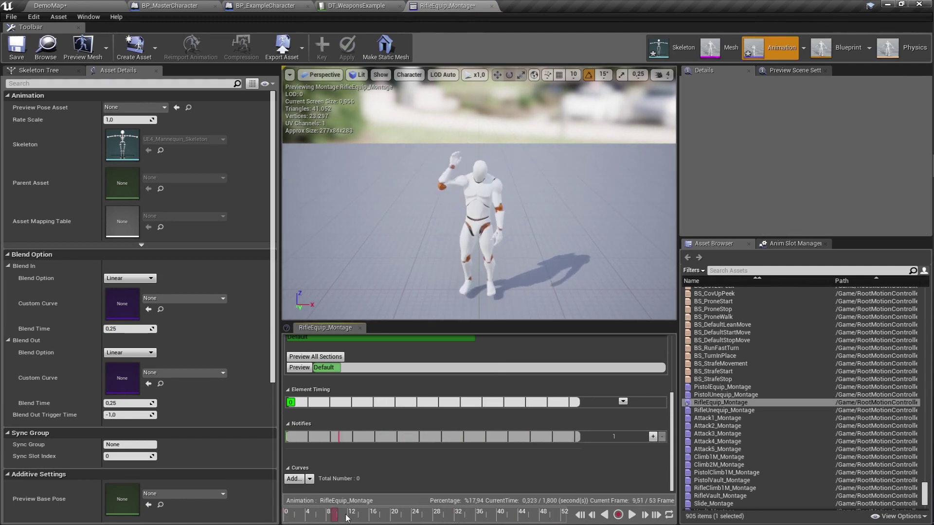
Step: Add BP_EquipMontageNotify around frame 15 and BP_SwitchPoseNotify near frame 46, then close the montage
left_click(374, 516)
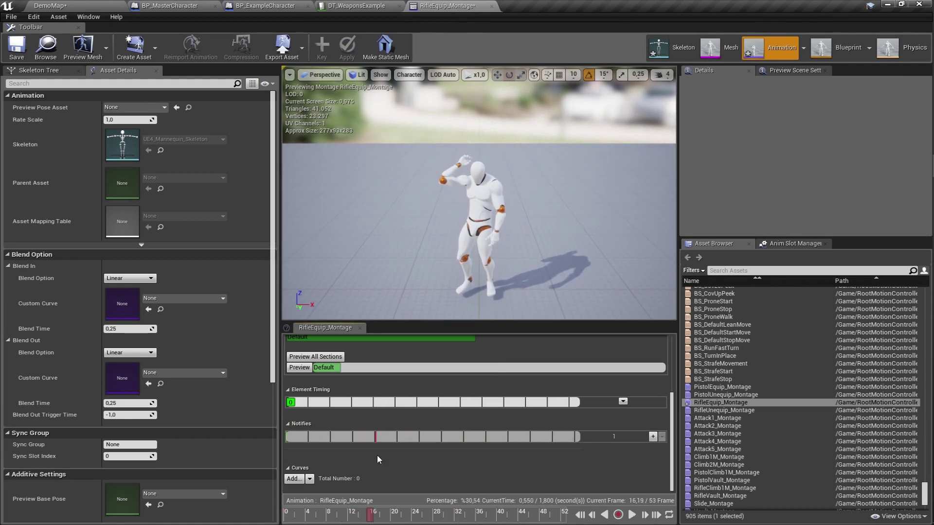
right_click(376, 438)
mouse_move(399, 451)
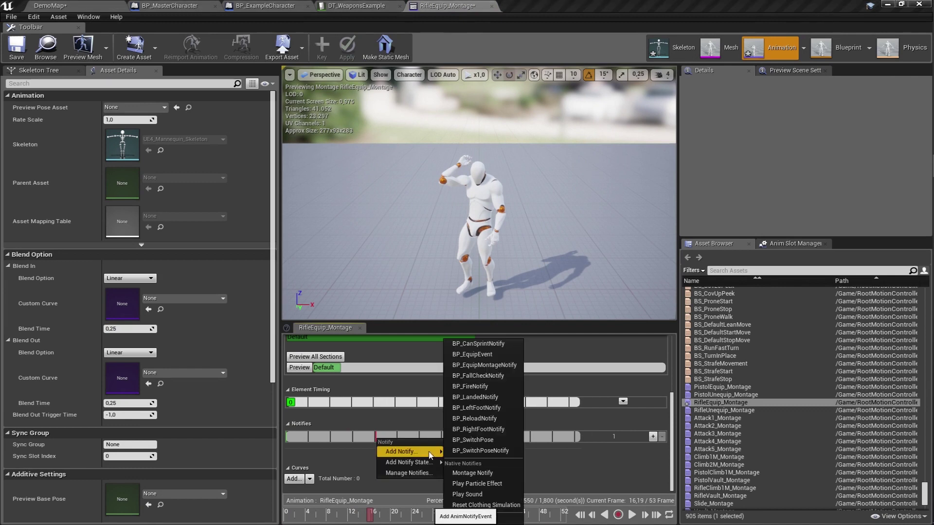
left_click(498, 365)
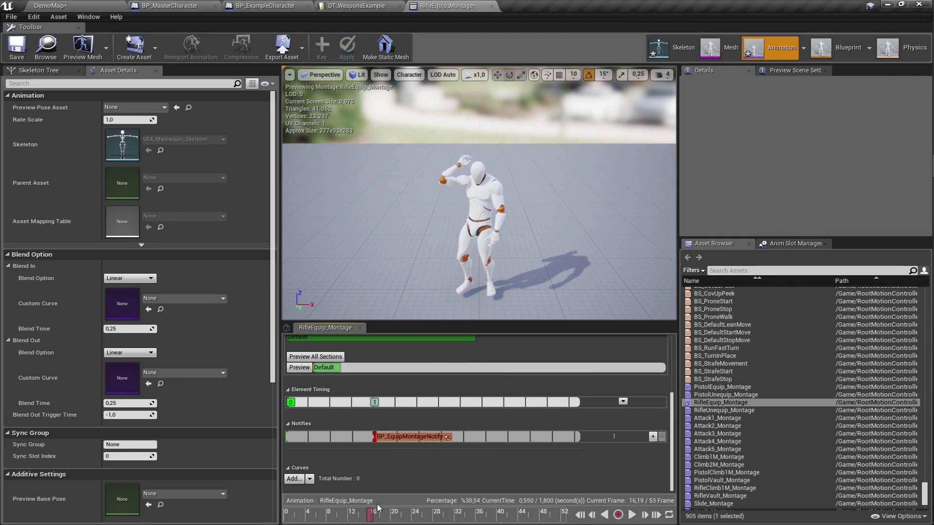
left_click_drag(378, 509, 514, 515)
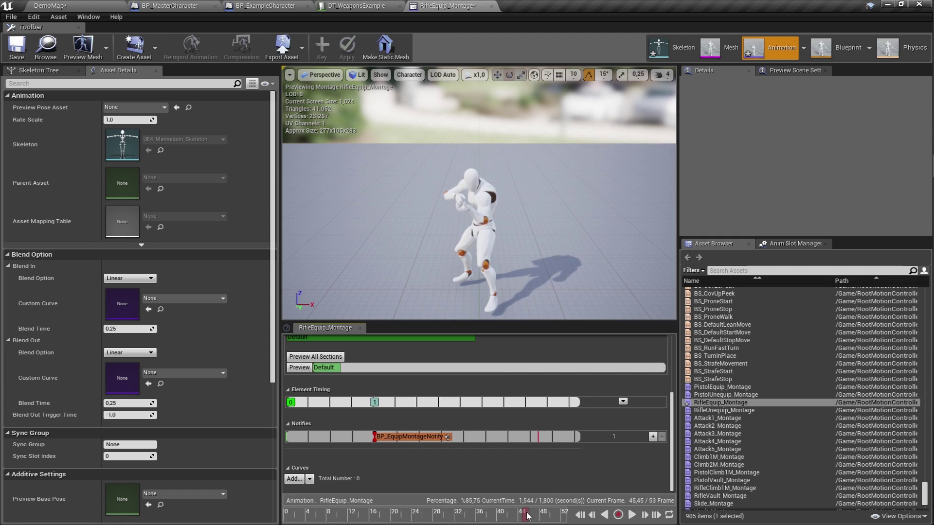
right_click(544, 436)
mouse_move(566, 445)
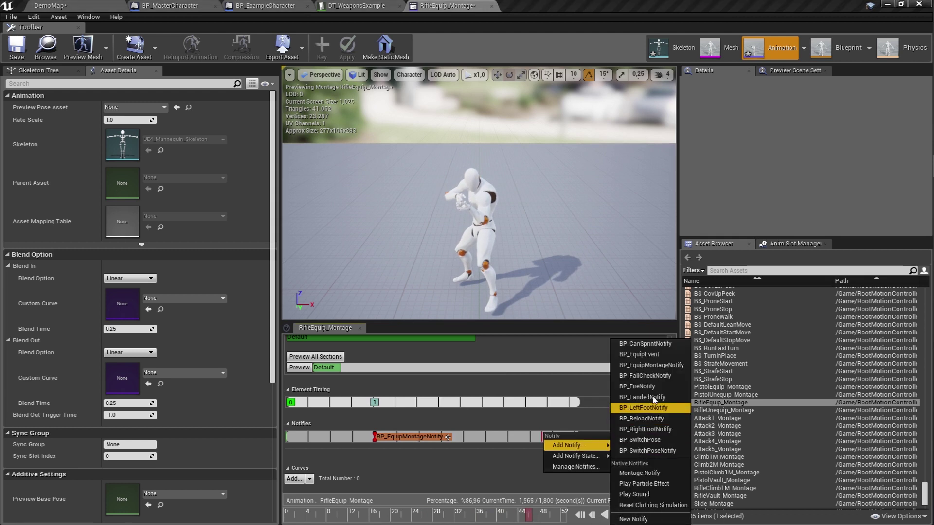
left_click(656, 451)
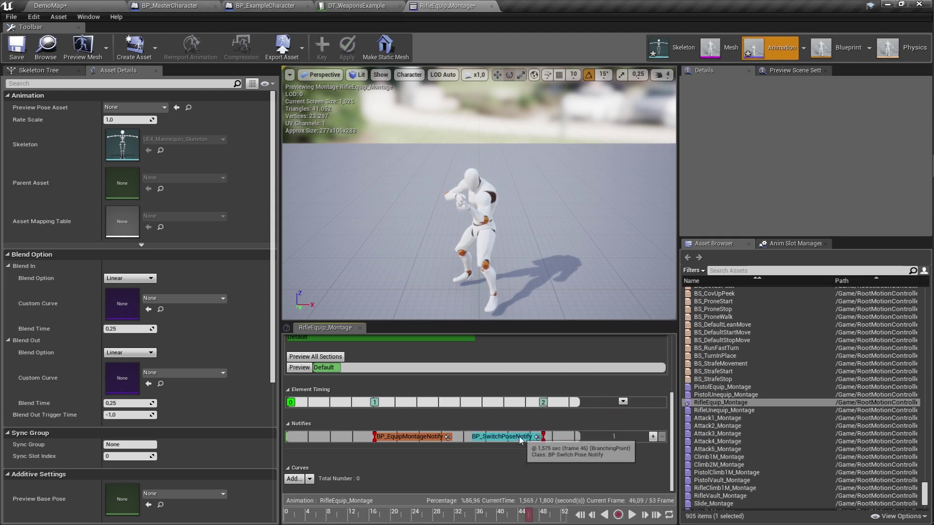
left_click(533, 437)
left_click(425, 438)
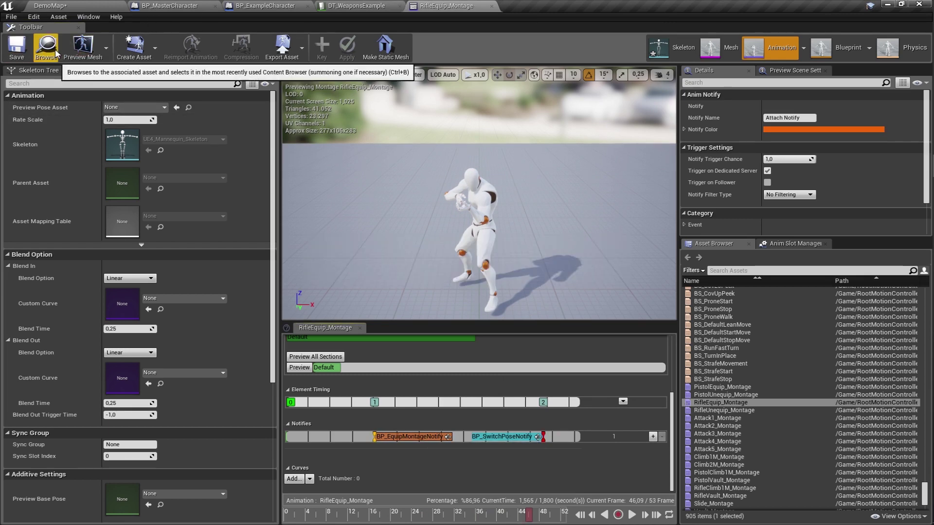
left_click(491, 5)
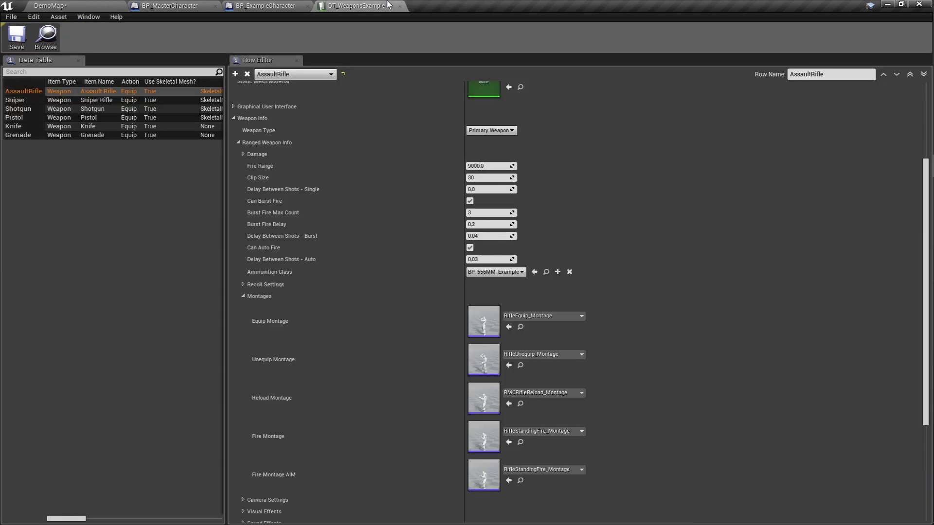
Step: Open RifleUnequip_Montage and delete its Handle Equip Event and Switch Pose notifies
double_click(483, 360)
scroll(490, 402, "down", 3)
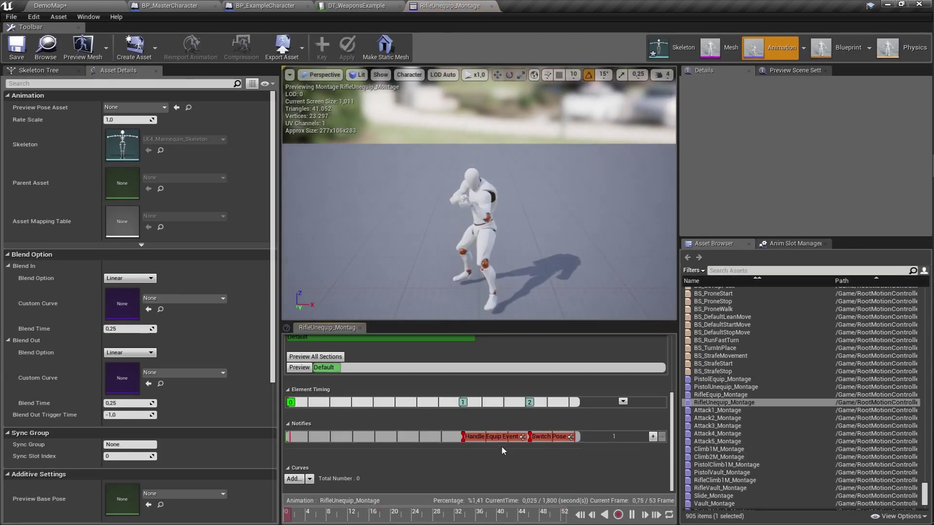
left_click(497, 436)
key("Delete")
left_click(553, 436)
key("Delete")
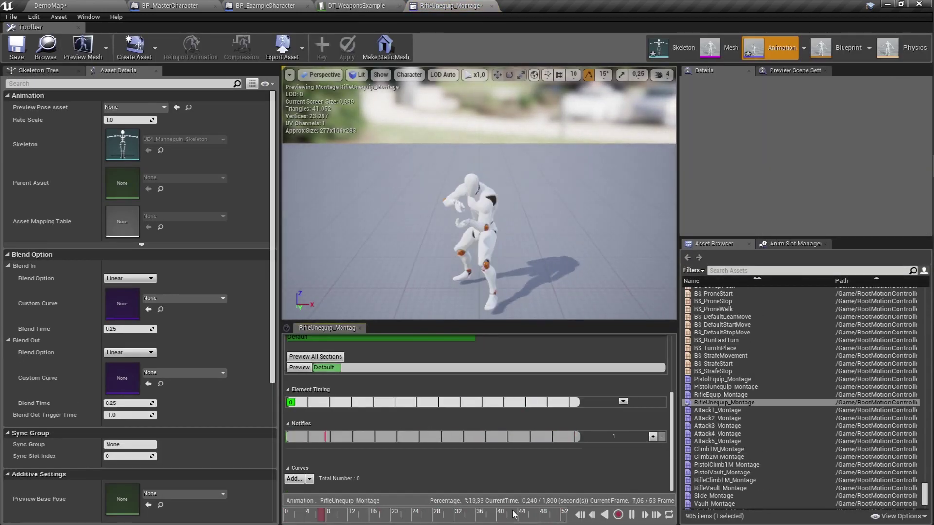
Step: Add BP_EquipMontageNotify around frame 30 and BP_SwitchPoseNotify near frame 47, then close the montage
left_click(487, 515)
left_click(445, 517)
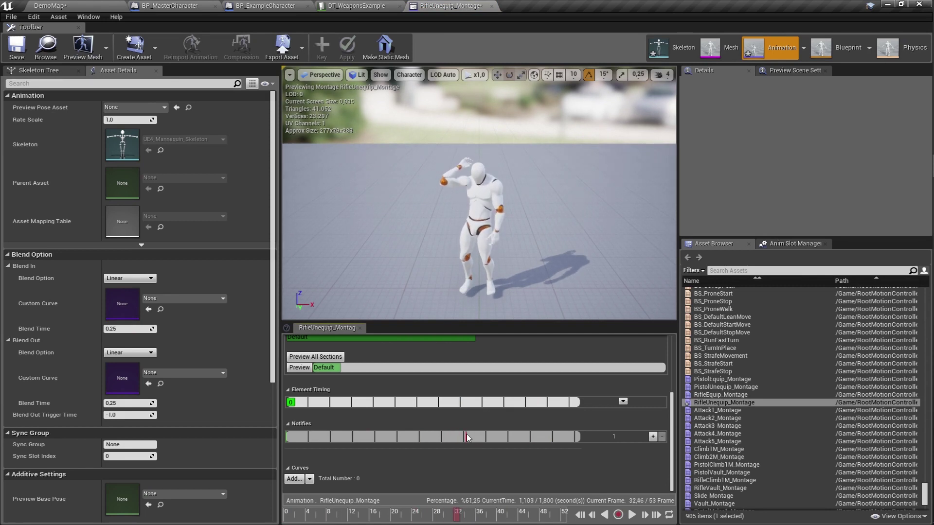
right_click(466, 437)
mouse_move(511, 446)
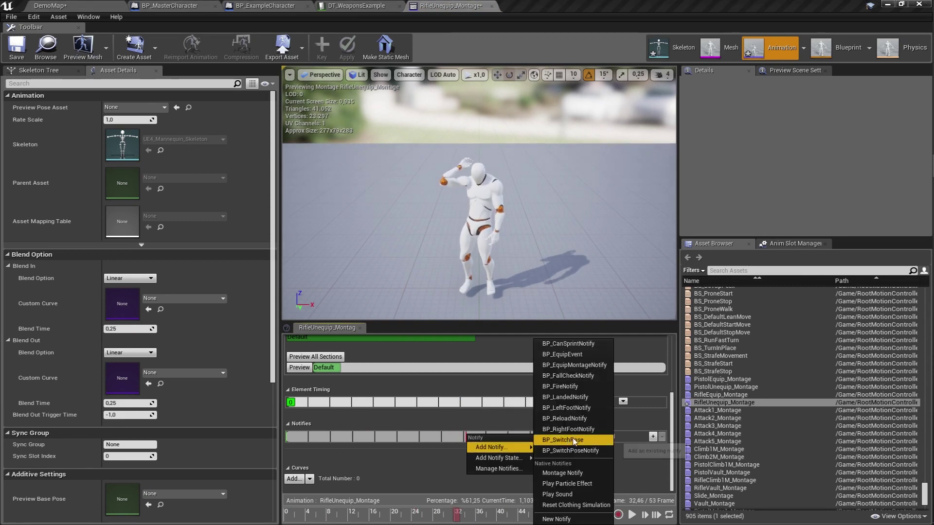
left_click(592, 366)
left_click_drag(471, 519, 533, 507)
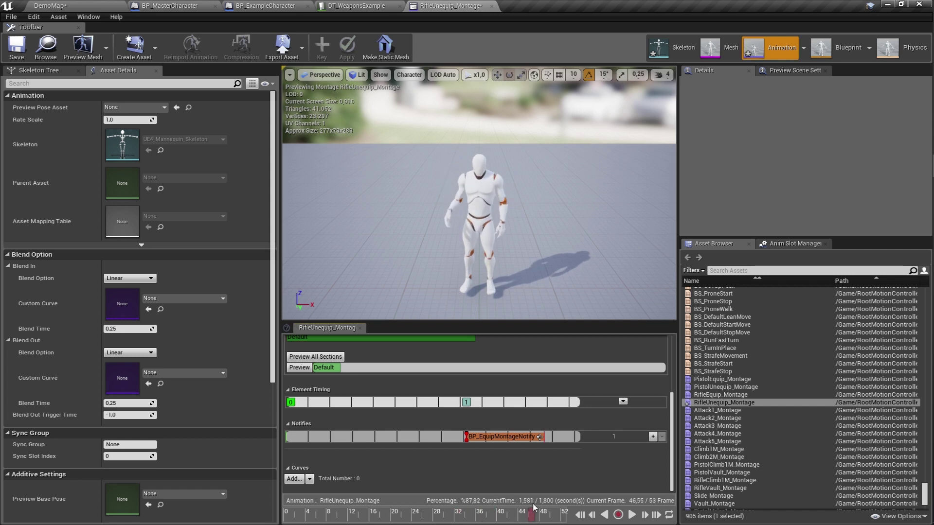
right_click(560, 440)
mouse_move(617, 451)
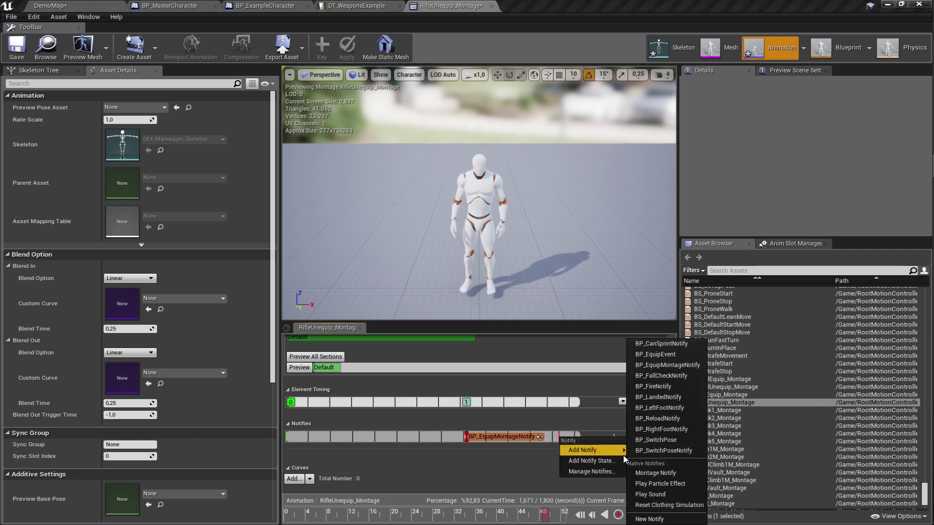
left_click(671, 448)
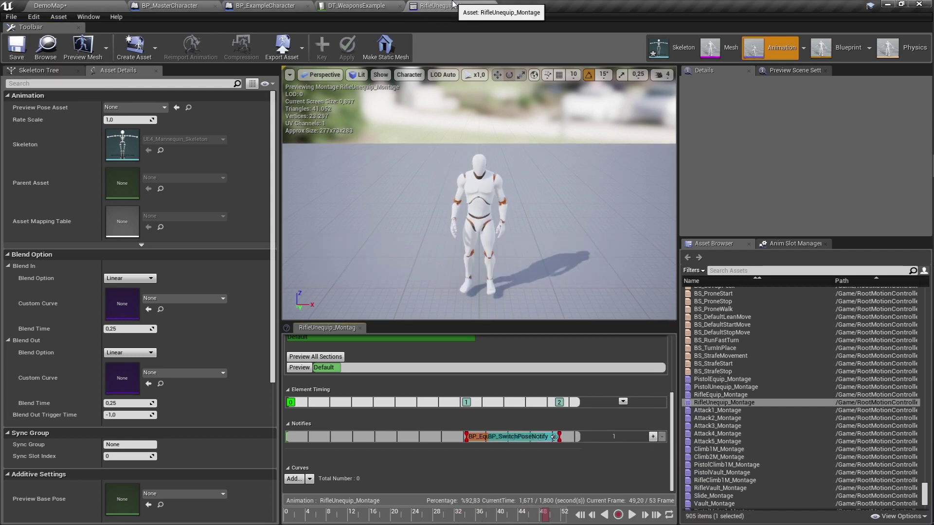
left_click(491, 5)
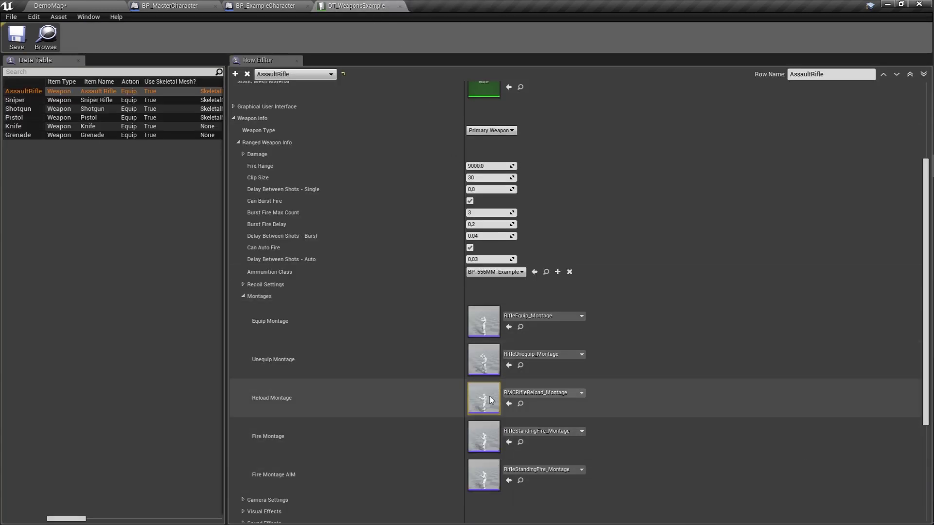
Step: Check the assault rifle's reload montage, then show the Pistol row in DT_WeaponsExample
scroll(389, 372, "up", 2)
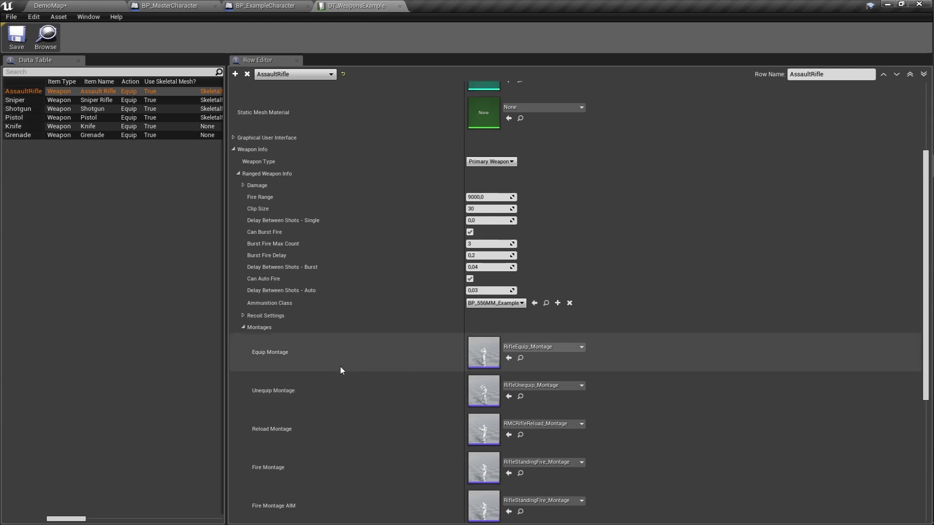
double_click(493, 431)
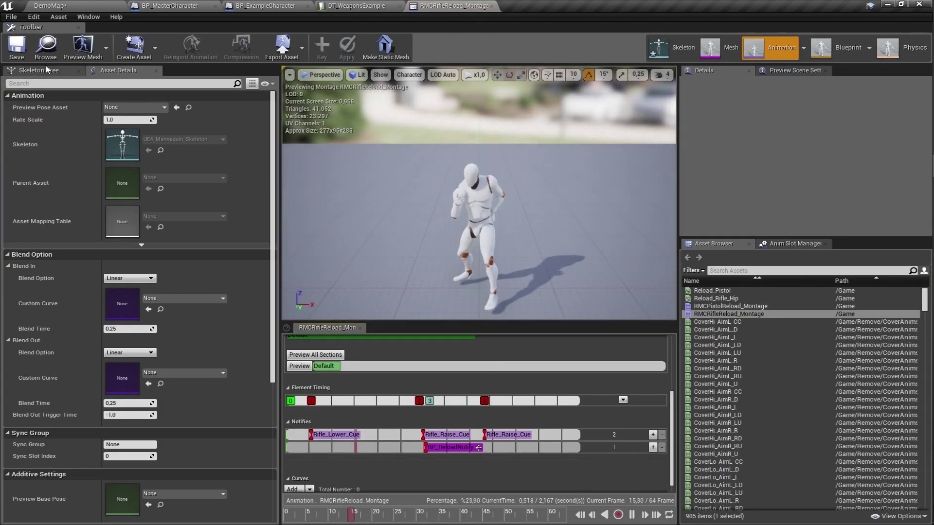
left_click(360, 5)
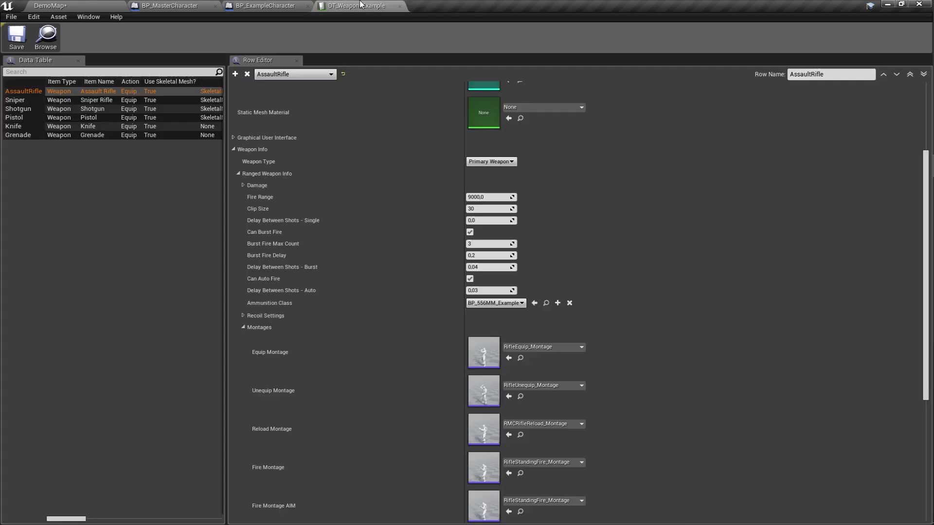
left_click(24, 118)
Step: Open PistolEquip_Montage and delete its Switch Pose and Handle Equip Event notifies
double_click(483, 311)
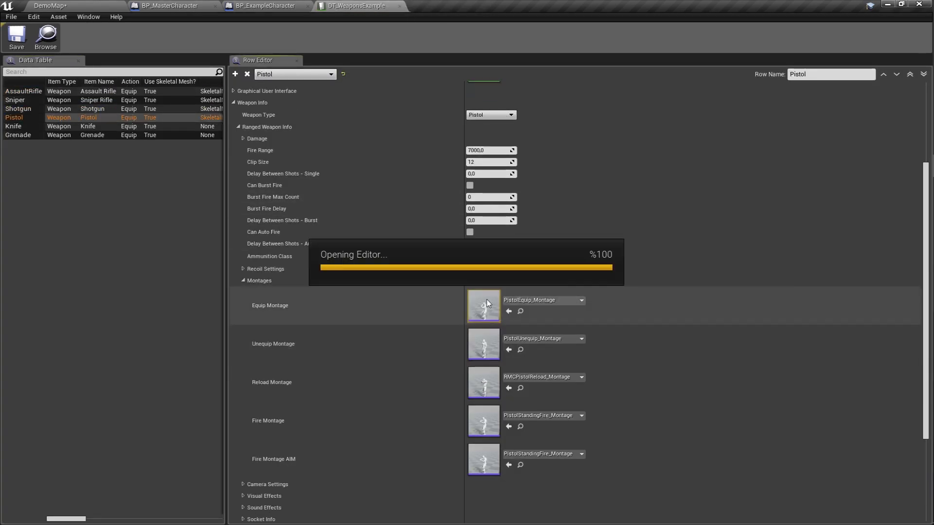
left_click(499, 452)
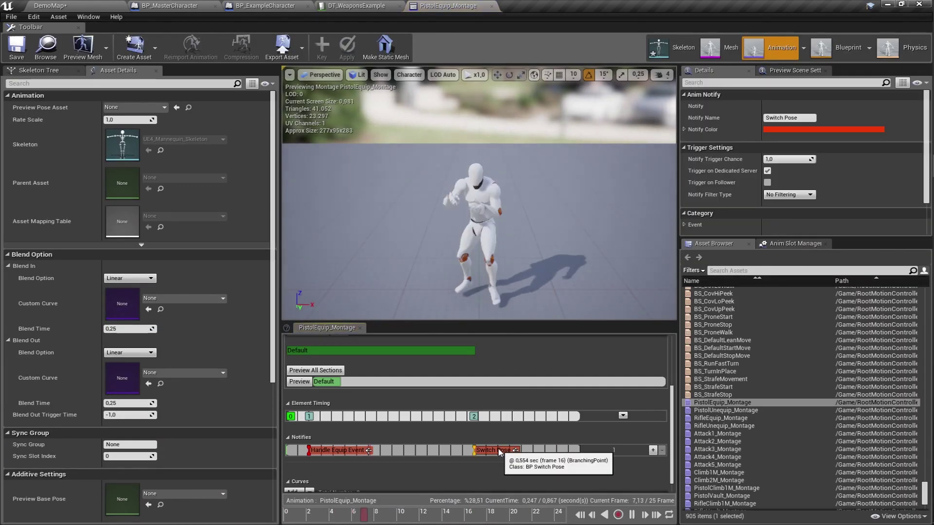
key("Delete")
left_click(348, 452)
key("Delete")
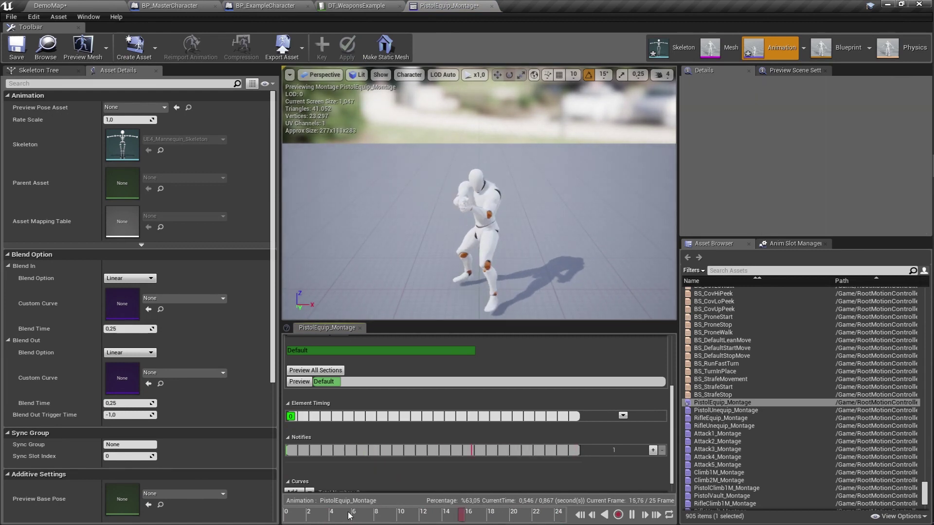
Step: Add a BP_EquipMontageNotify near frame 2 of PistolEquip_Montage
left_click(286, 518)
left_click_drag(307, 518, 320, 515)
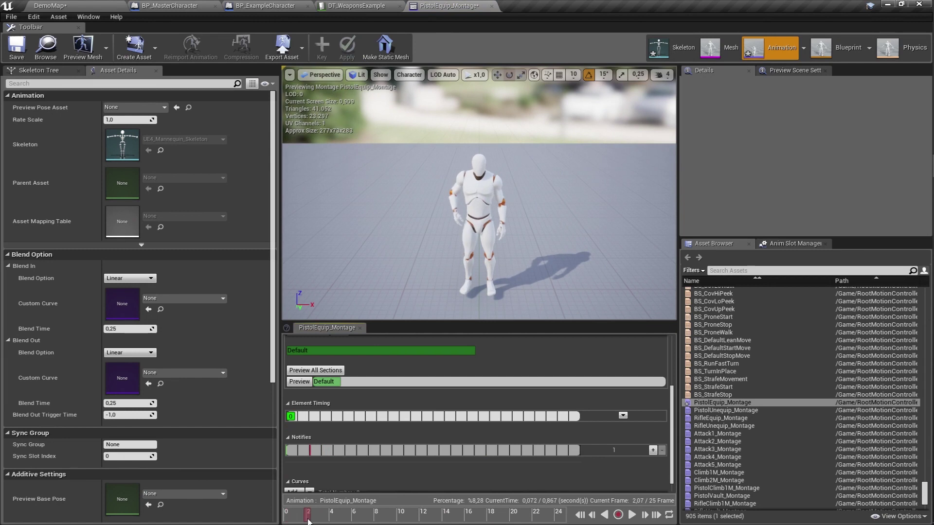
right_click(311, 450)
mouse_move(343, 461)
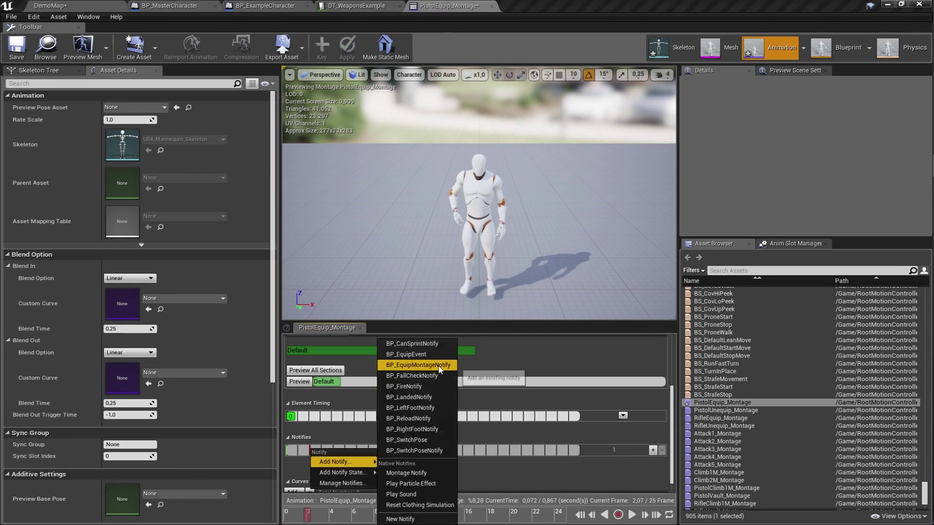
left_click(417, 365)
left_click(350, 451)
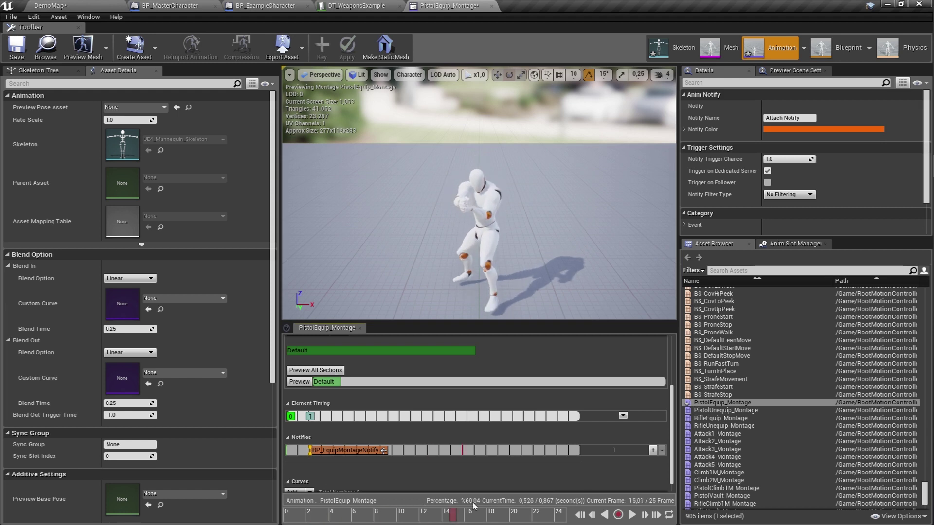
Step: Add a BP_SwitchPoseNotify near frame 18, then go back to the weapons data table
right_click(499, 453)
mouse_move(522, 462)
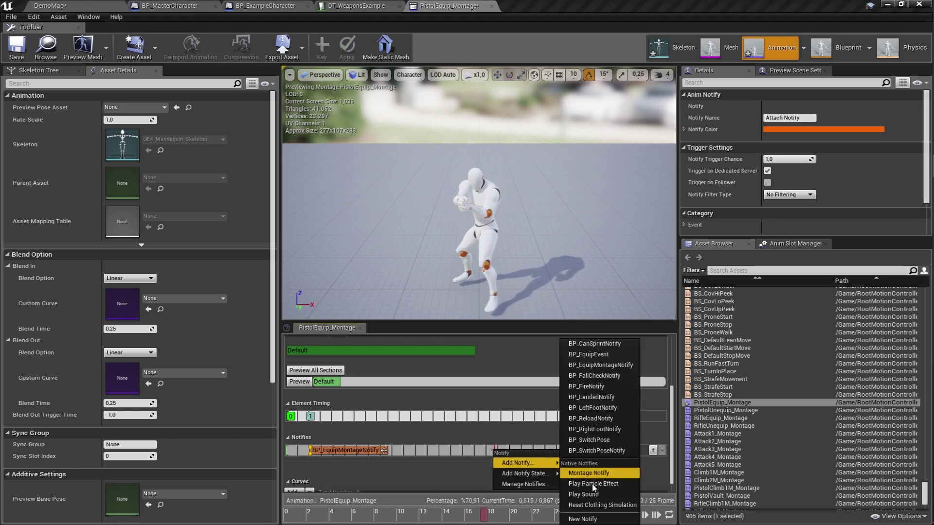
left_click(616, 451)
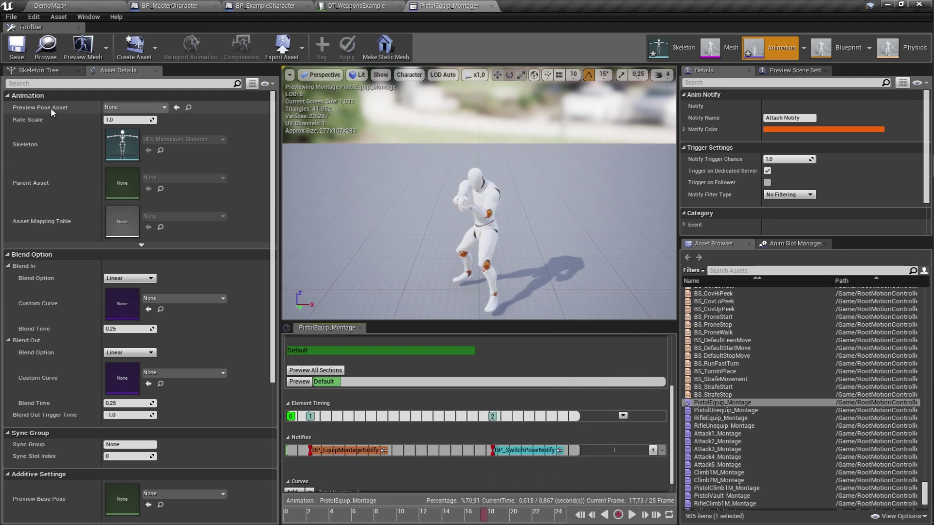
left_click(389, 5)
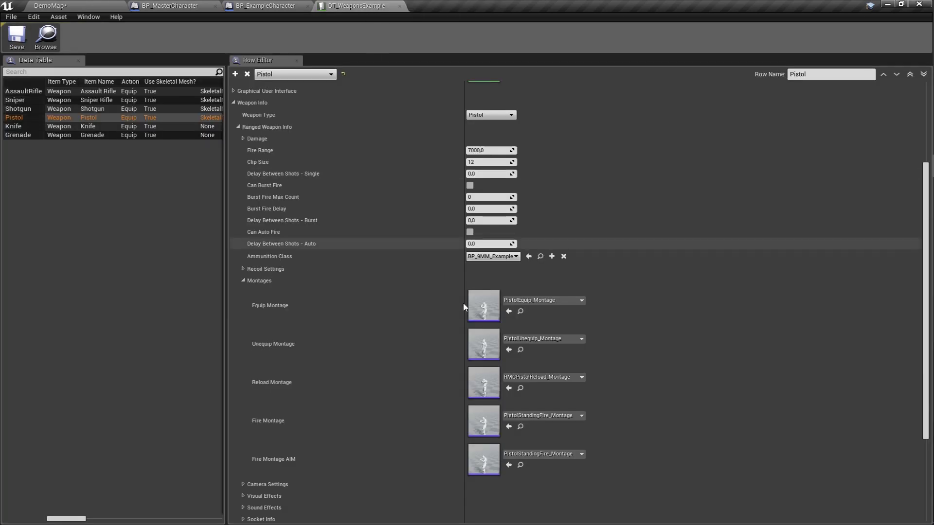
Step: Open PistolUnequip_Montage and clear out its old switch pose and Handle Equip Event notifies
double_click(483, 341)
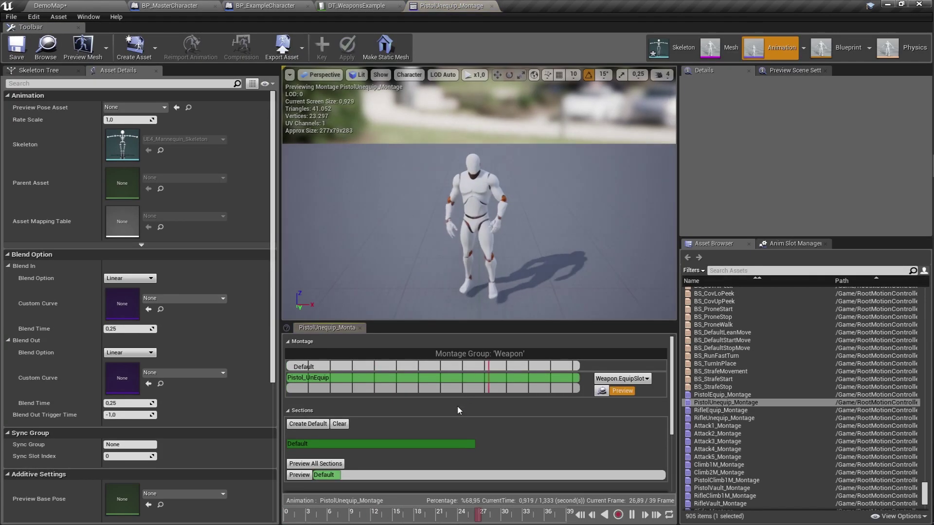
scroll(470, 399, "down", 5)
key("Delete")
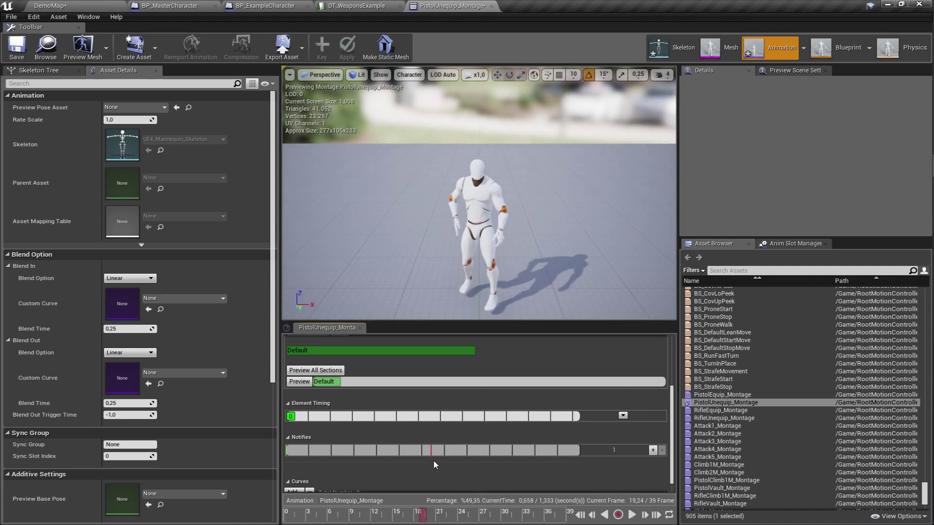
right_click(432, 449)
mouse_move(467, 460)
left_click(553, 365)
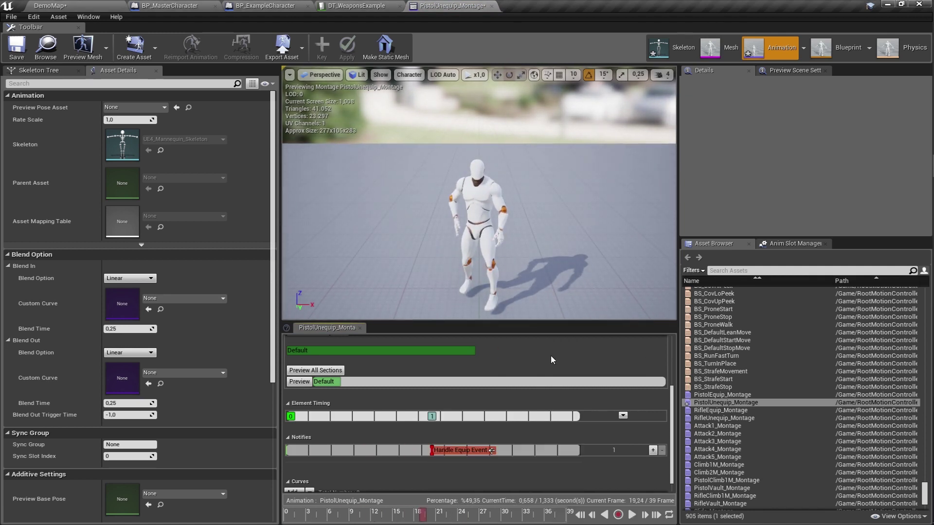
left_click(478, 451)
key("Delete")
Step: Add BP_EquipMontageNotify near frame 19 and BP_SwitchPoseNotify near frame 34, then close the montage
right_click(430, 453)
mouse_move(463, 466)
left_click(543, 364)
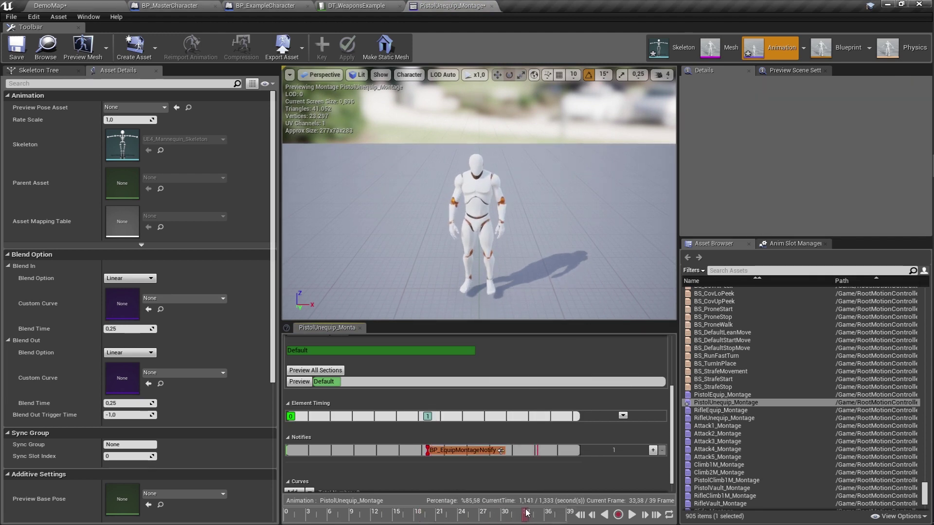
right_click(552, 456)
mouse_move(583, 462)
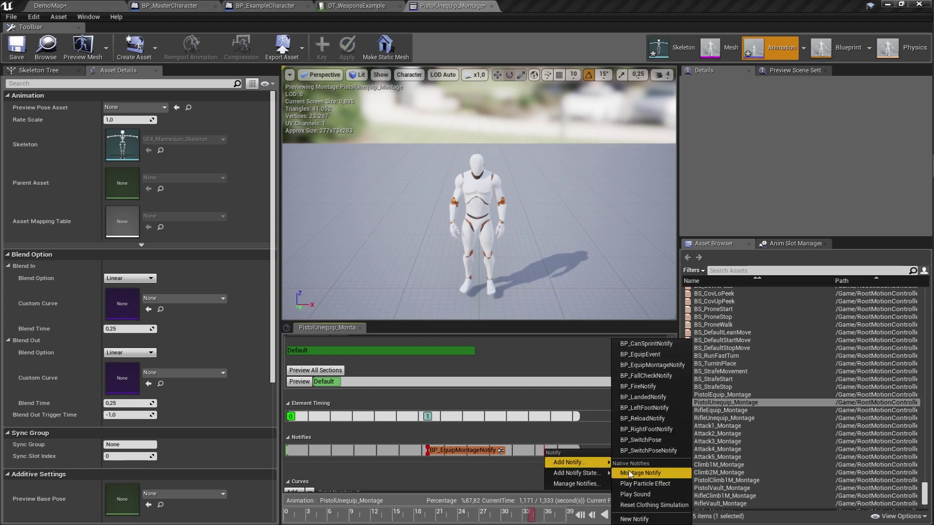
left_click(664, 449)
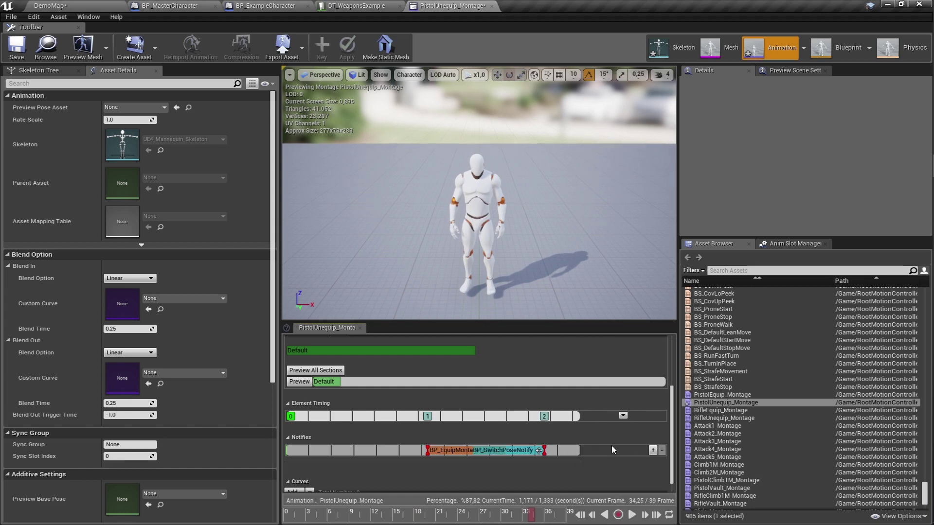
left_click(492, 5)
Step: Review the pistol unequip and reload montages, then return to the DemoMap level
double_click(489, 349)
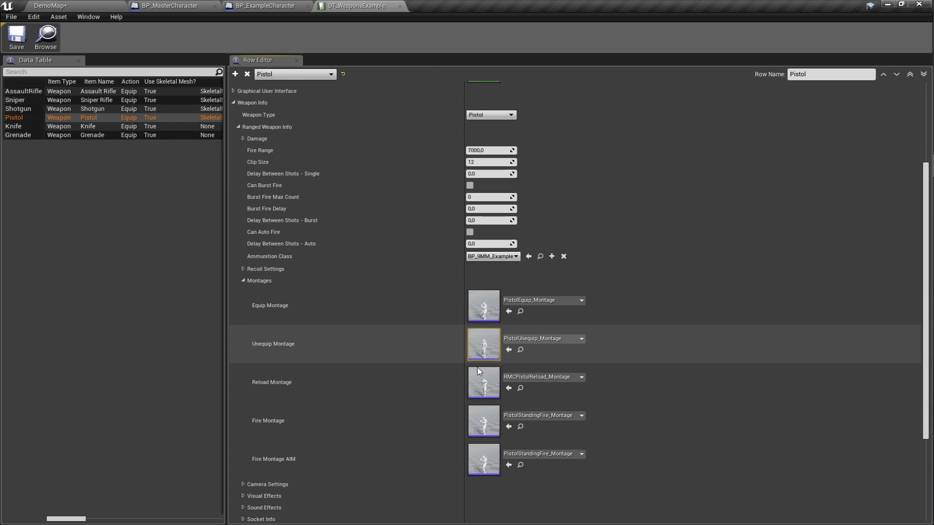
left_click(492, 6)
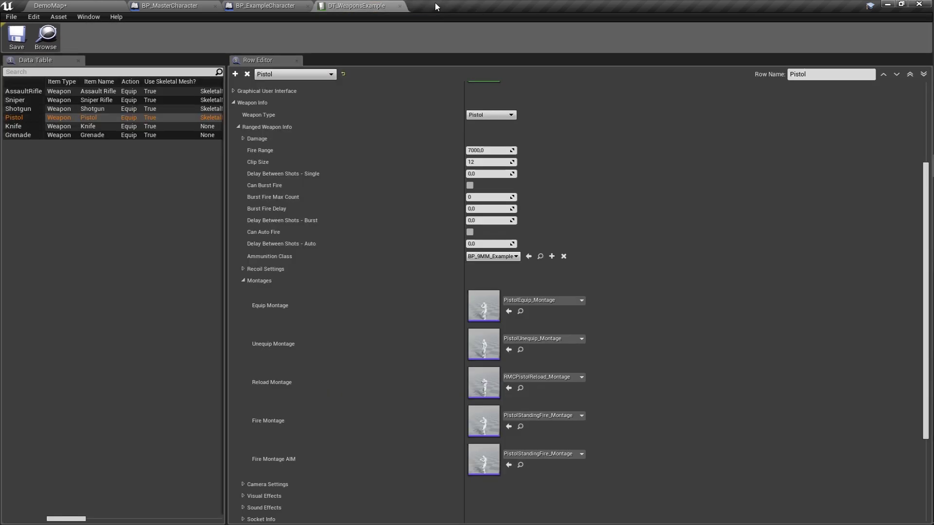
double_click(483, 382)
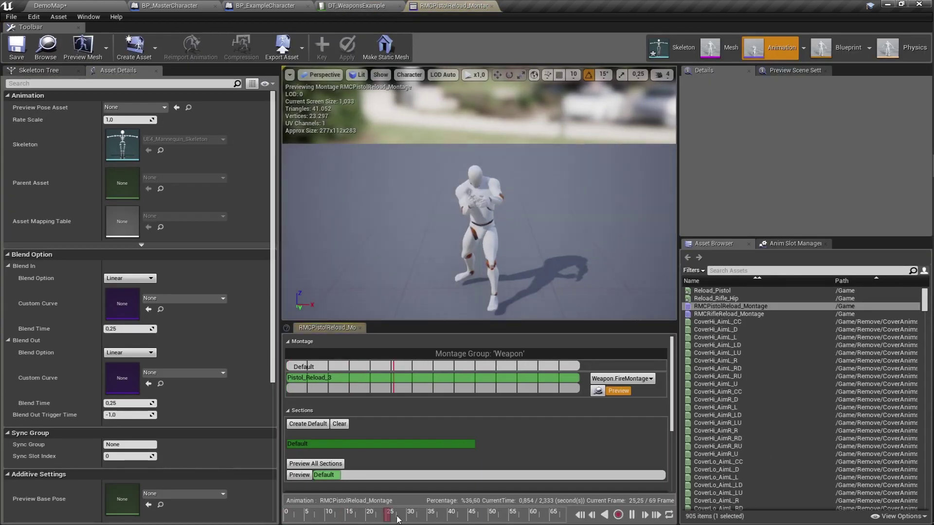
scroll(409, 453, "down", 1)
scroll(428, 438, "down", 1)
scroll(440, 447, "down", 1)
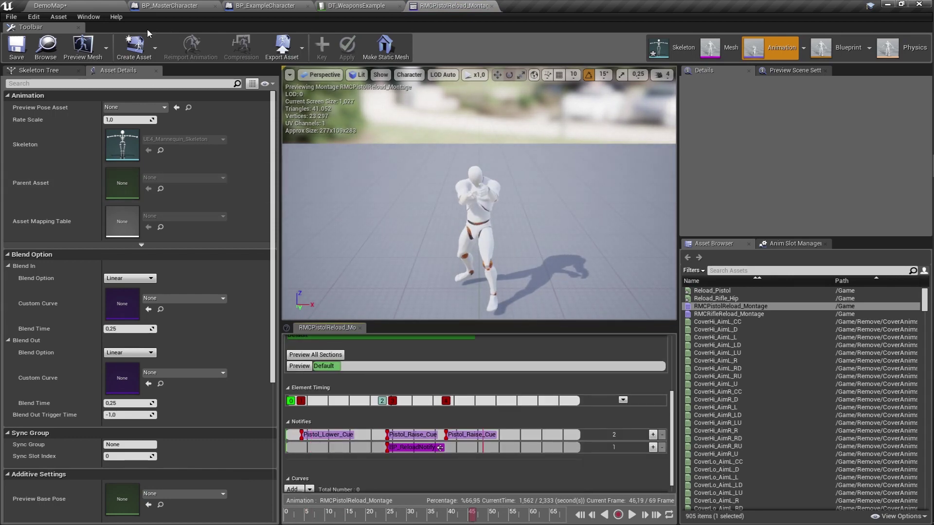
middle_click(425, 4)
left_click(48, 5)
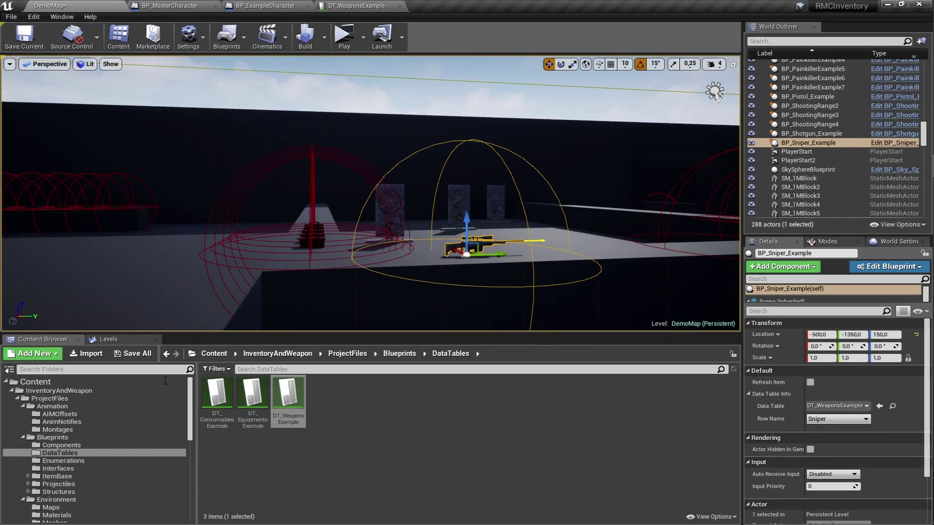
Step: Save all modified assets with Save Selected and start a Standalone Game preview
left_click(144, 359)
left_click(554, 360)
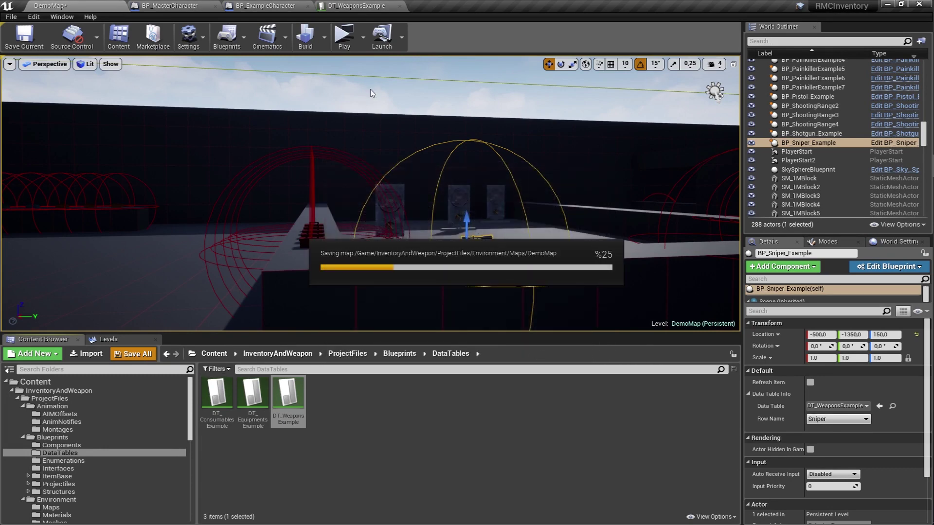
left_click(344, 38)
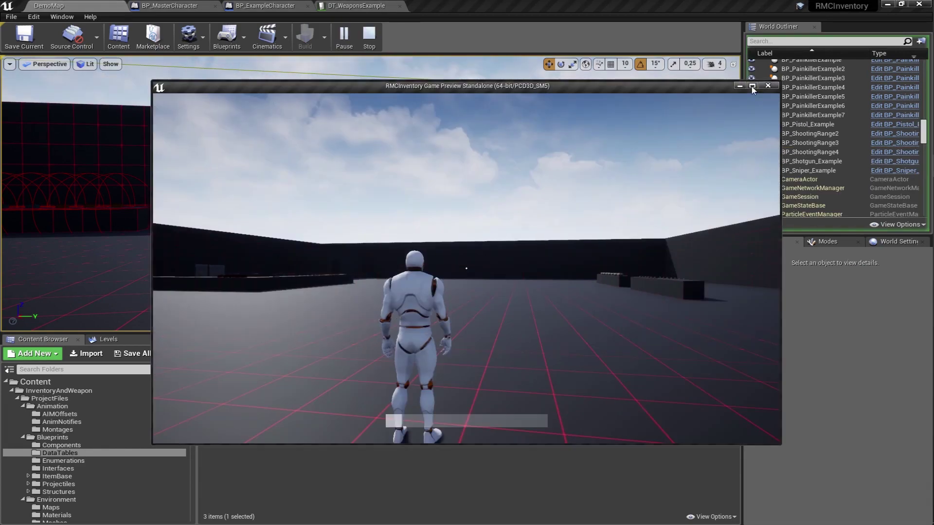
Step: Play-test full screen: reload the rifle to 30/90, fire several shots, then switch to BP_MasterCharacter
left_click(751, 86)
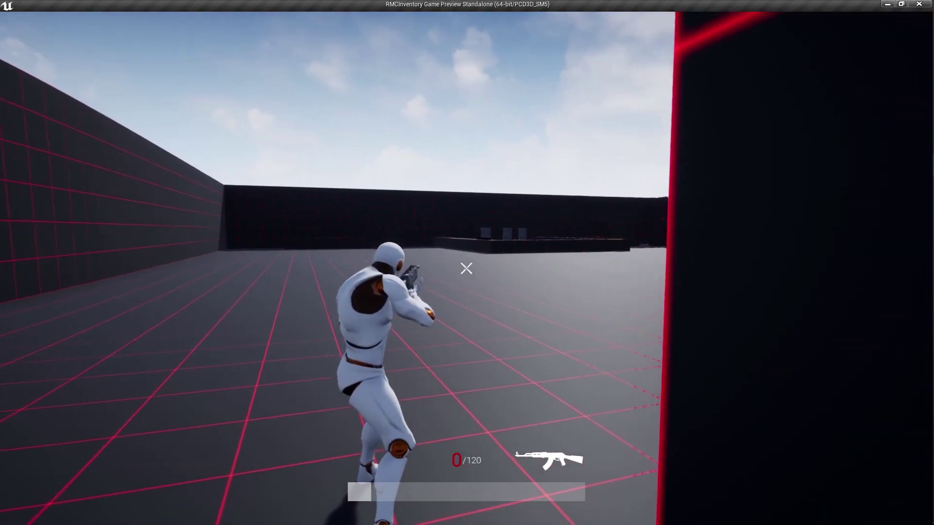
key("r")
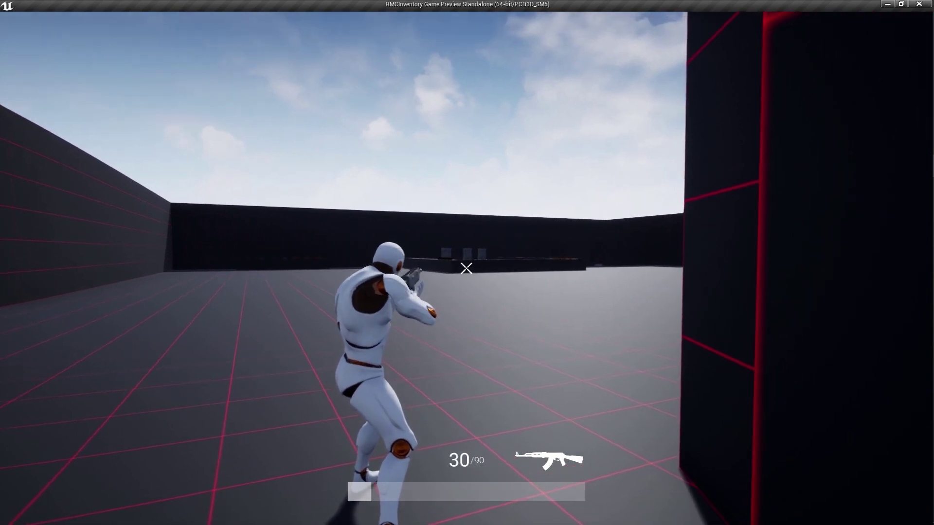
left_click(466, 268)
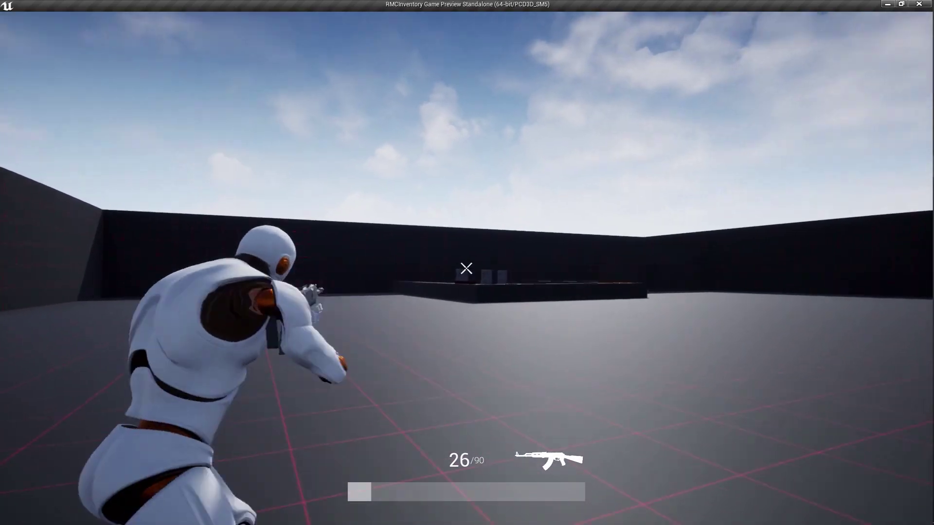
left_click(466, 268)
left_click(466, 268)
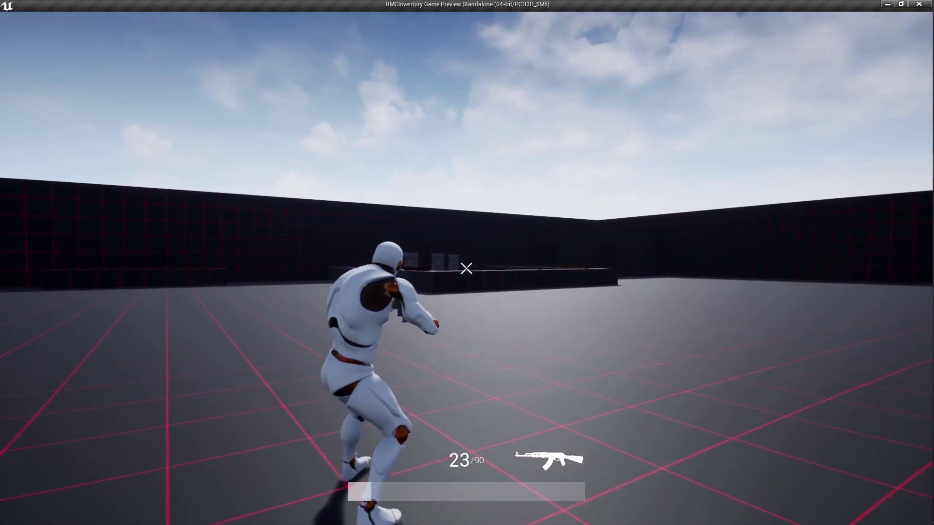
key("Escape")
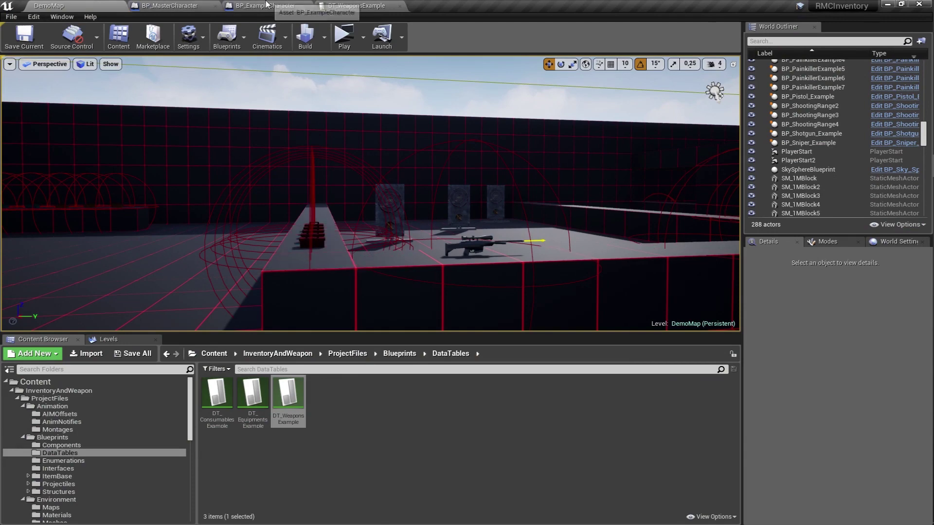
left_click(210, 5)
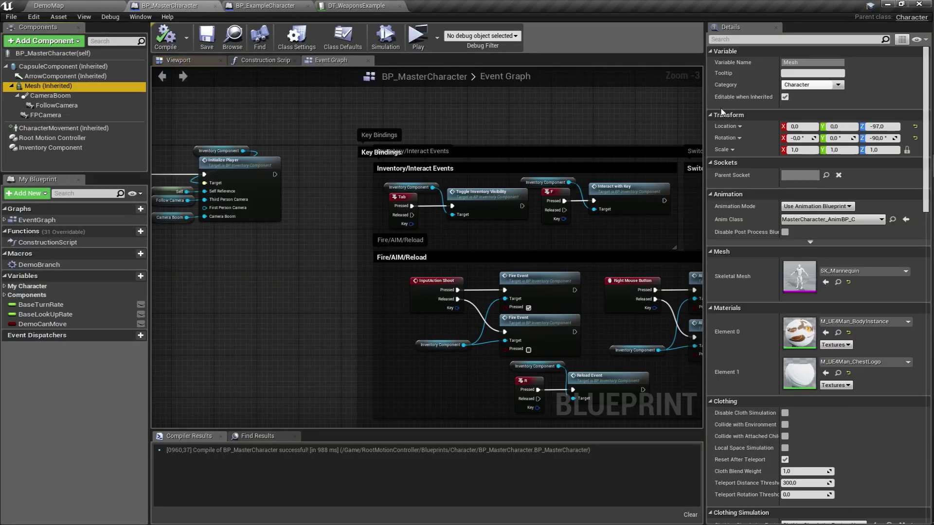
Step: Open the mannequin mesh and its skeleton, and adjust the viewport camera speed
double_click(799, 276)
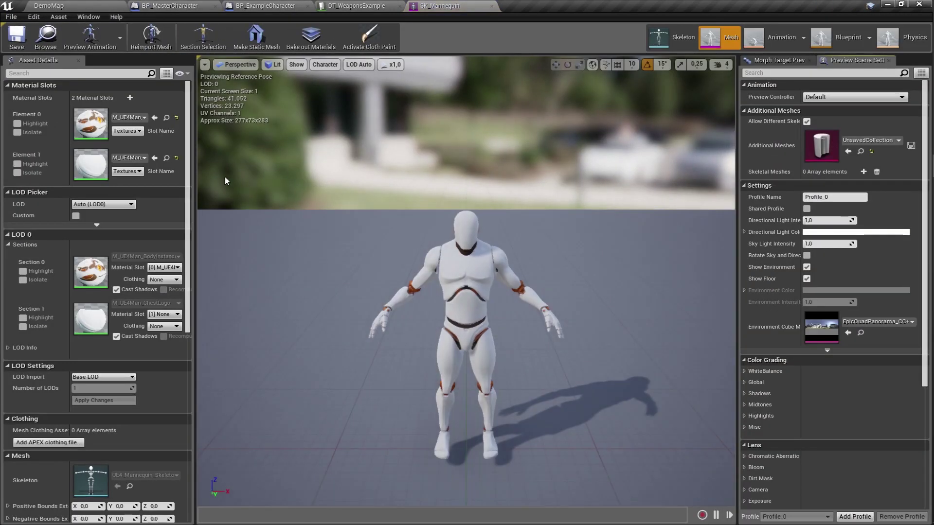
left_click(661, 44)
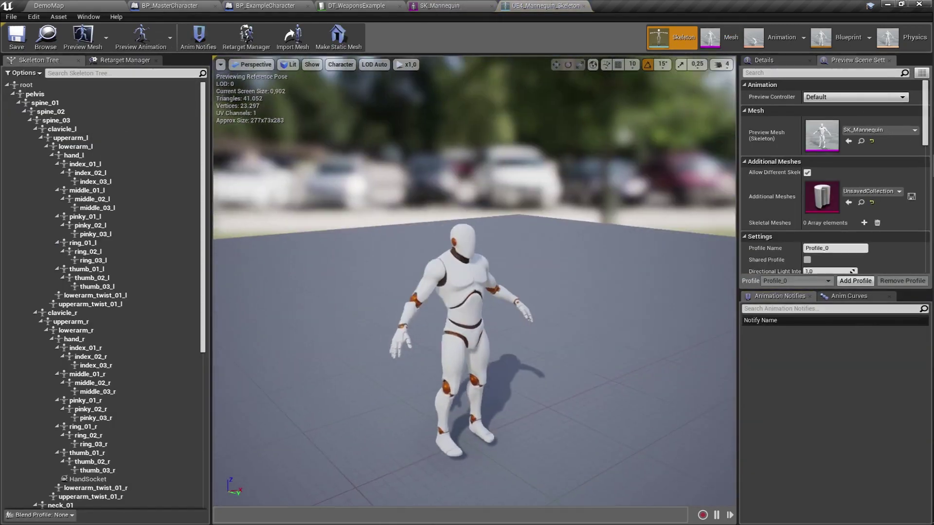
left_click(724, 66)
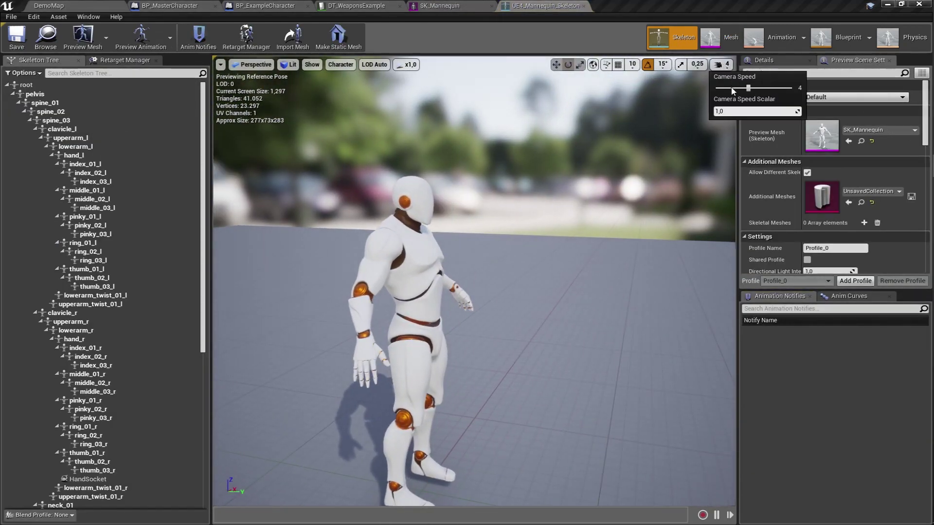
left_click(831, 60)
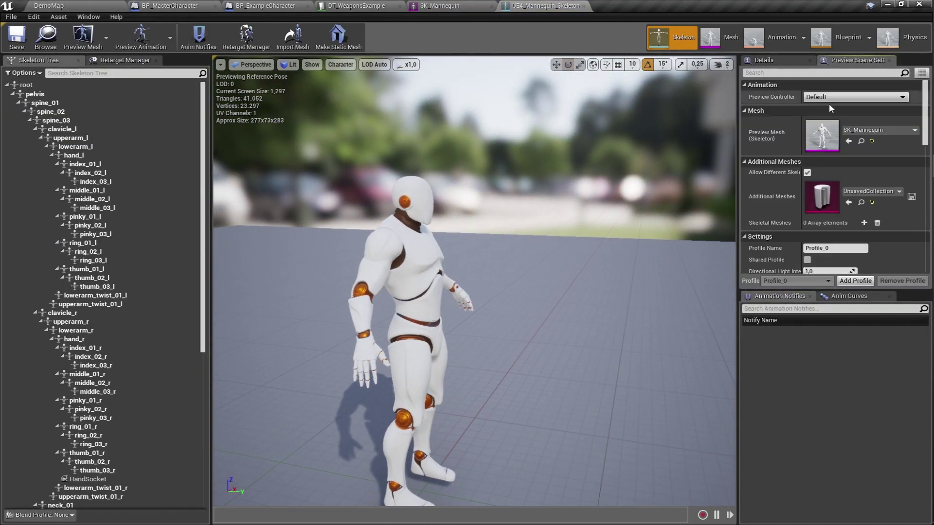
Step: Set the preview controller to a specific animation, Rifle_Idle
left_click(845, 119)
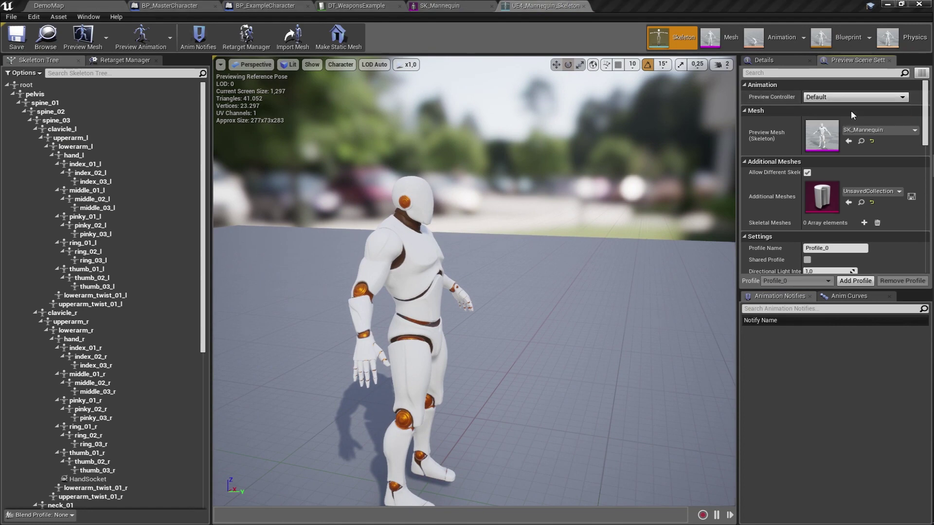
left_click(855, 118)
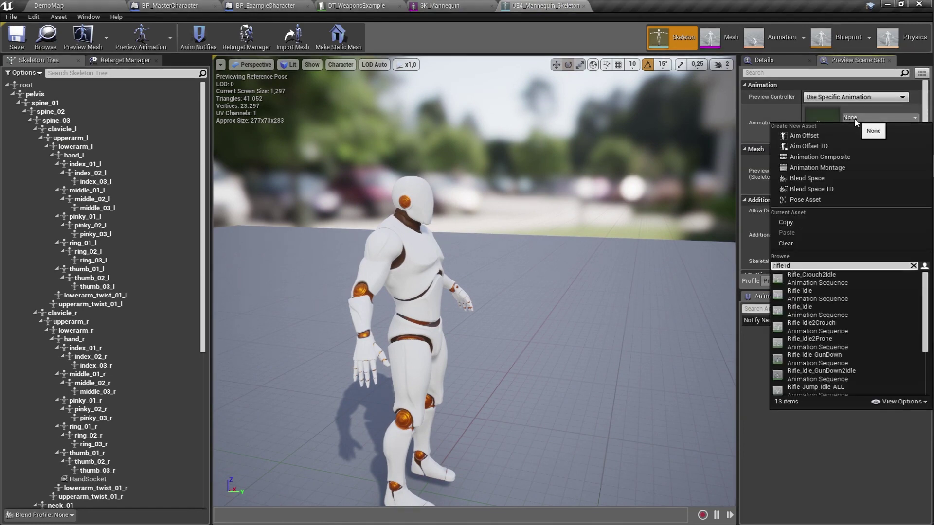
left_click(868, 294)
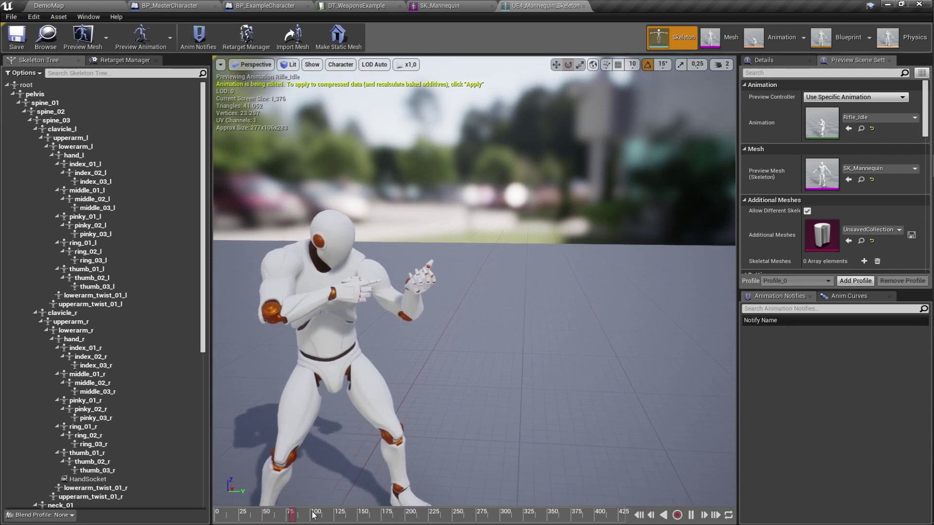
scroll(360, 271, "up", 3)
scroll(361, 271, "up", 2)
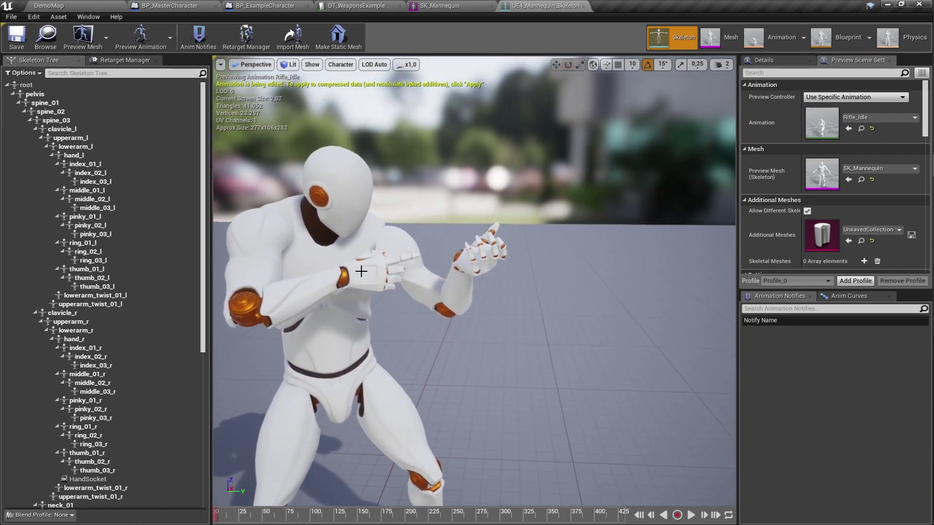
scroll(99, 389, "down", 4)
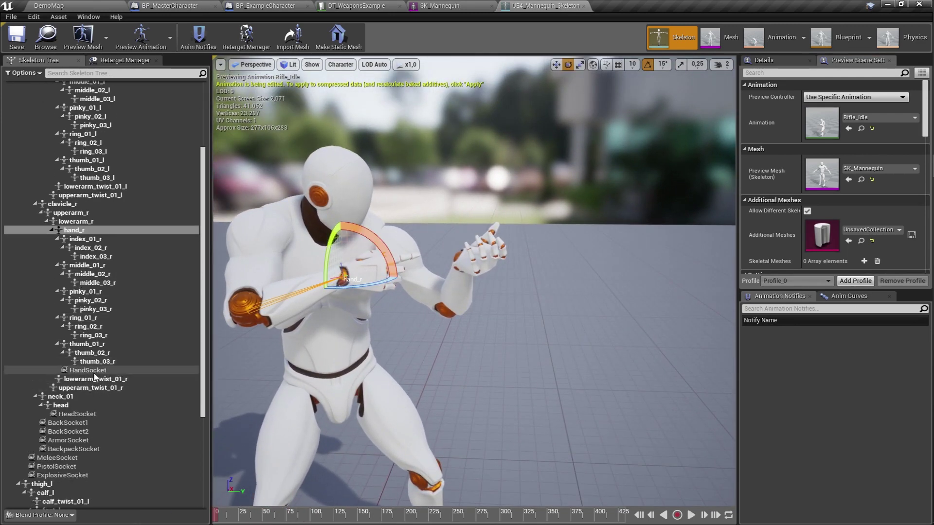
Step: Attach an SK_Assault_Rifle preview asset to HandSocket
right_click(95, 372)
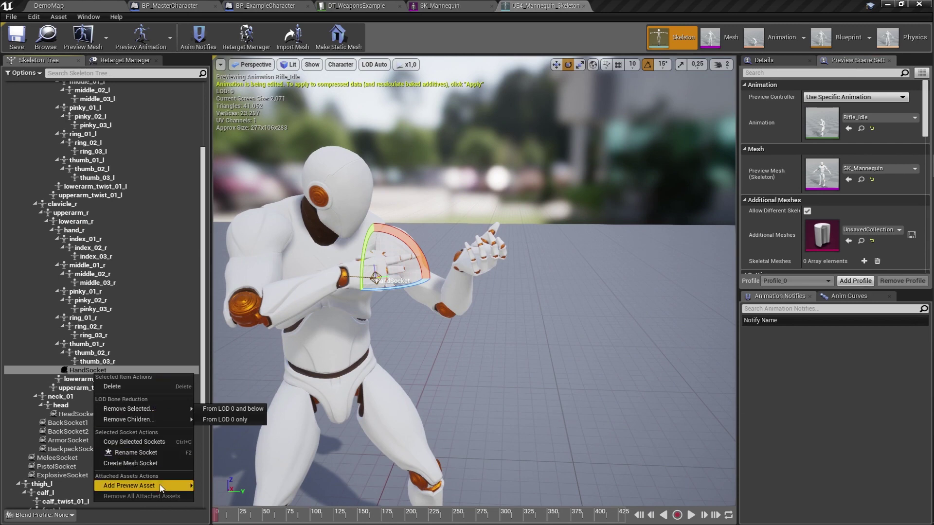
mouse_move(161, 484)
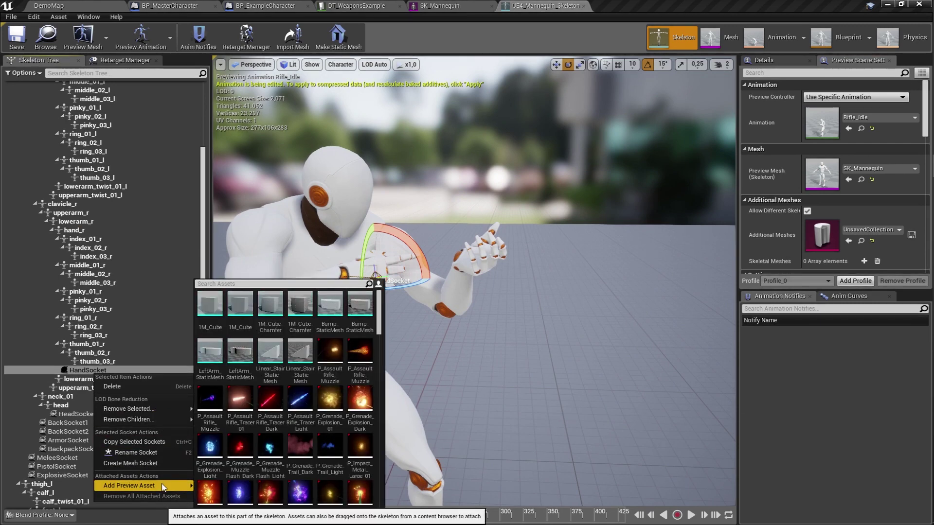
left_click(210, 354)
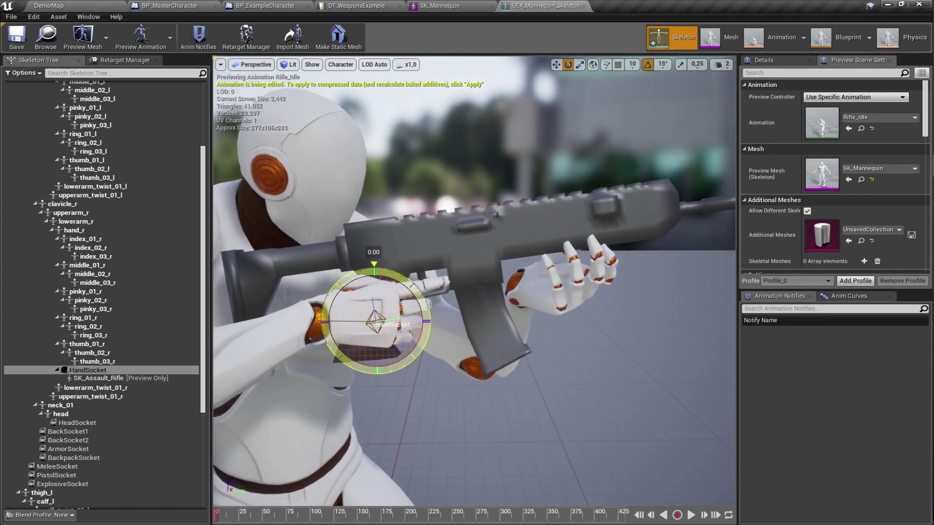
Step: Rotate the hand socket 15 degrees, raise it slightly and slide it along X
left_click_drag(374, 265, 390, 266)
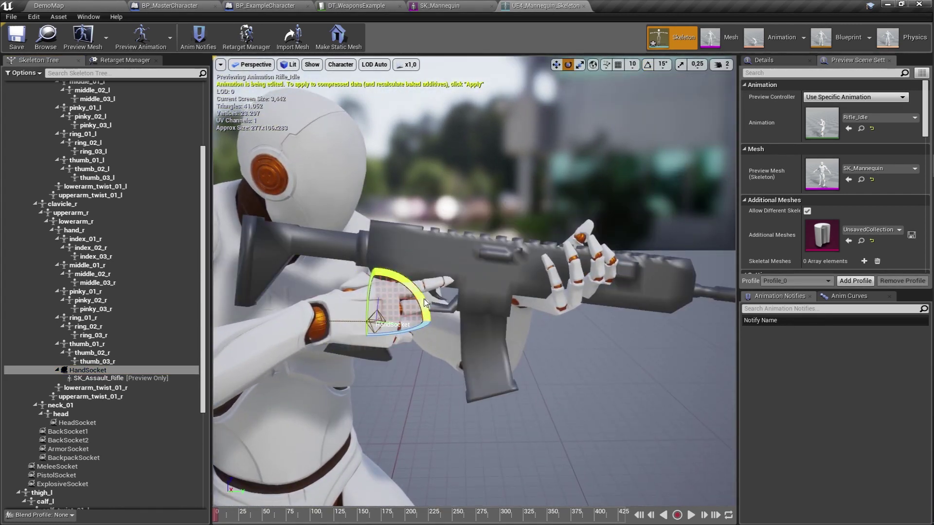
right_click_drag(424, 302, 424, 302)
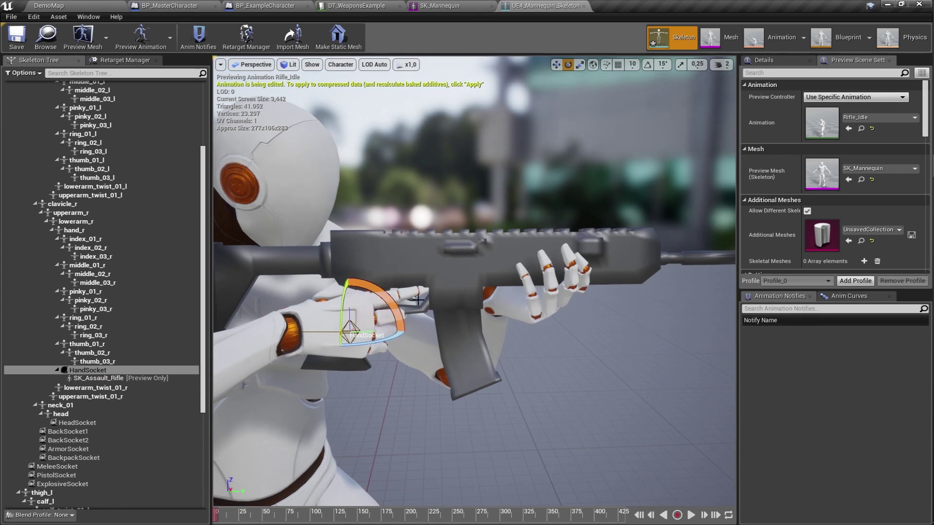
left_click_drag(349, 301, 348, 295)
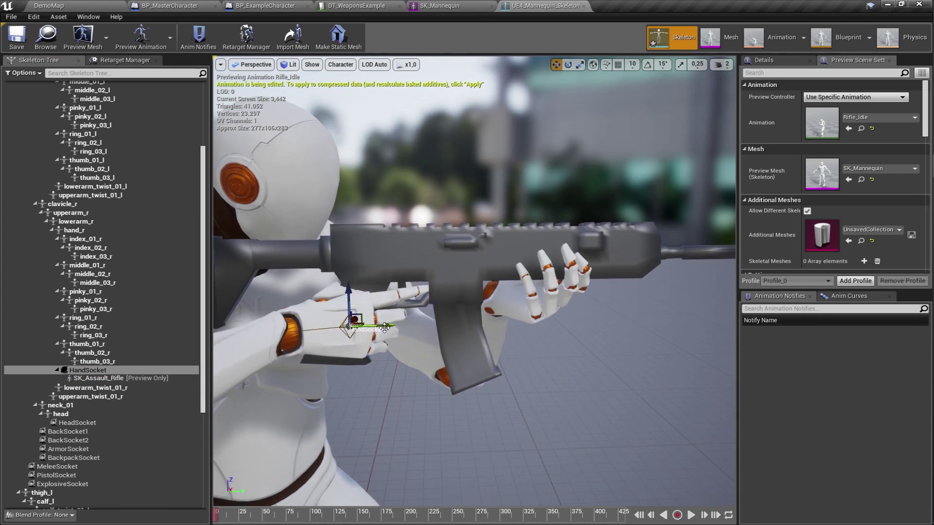
right_click_drag(394, 330, 443, 335)
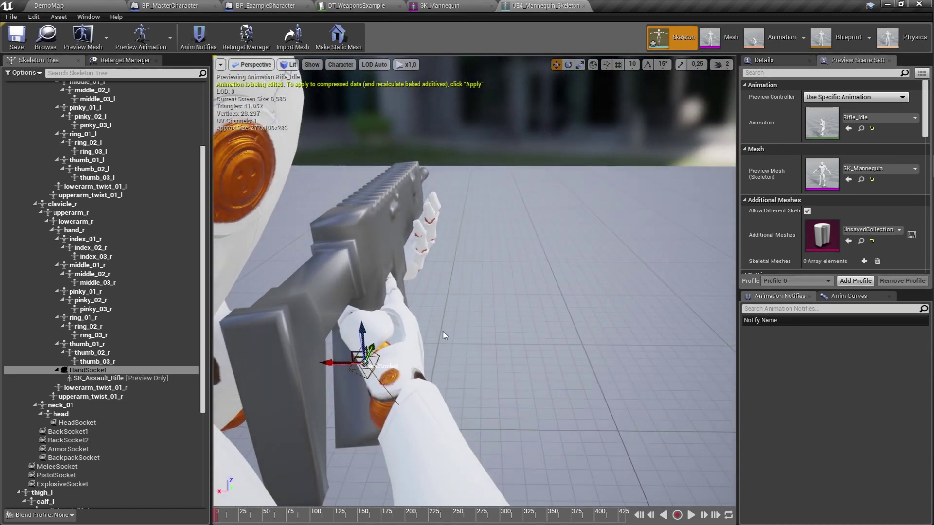
mouse_move(343, 364)
left_mouse_down()
mouse_move(352, 364)
mouse_move(330, 362)
left_mouse_up()
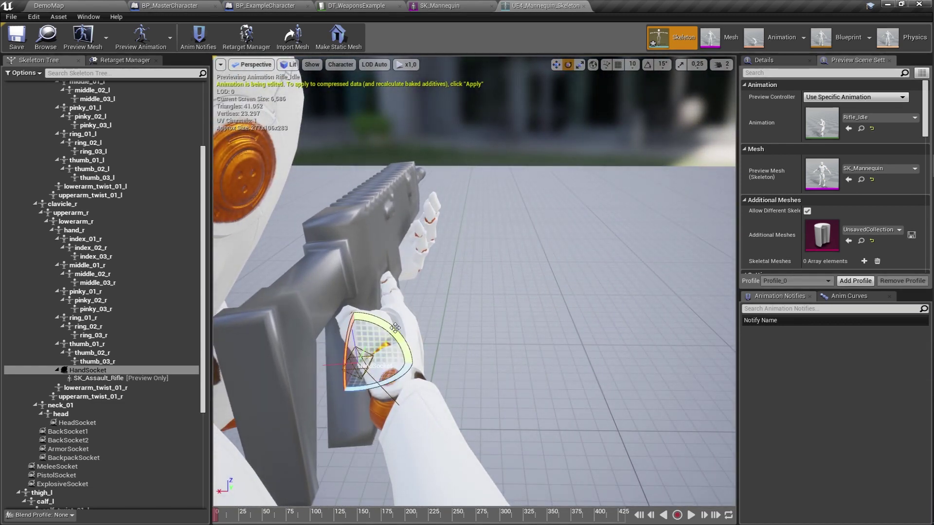
right_click_drag(300, 358, 300, 358)
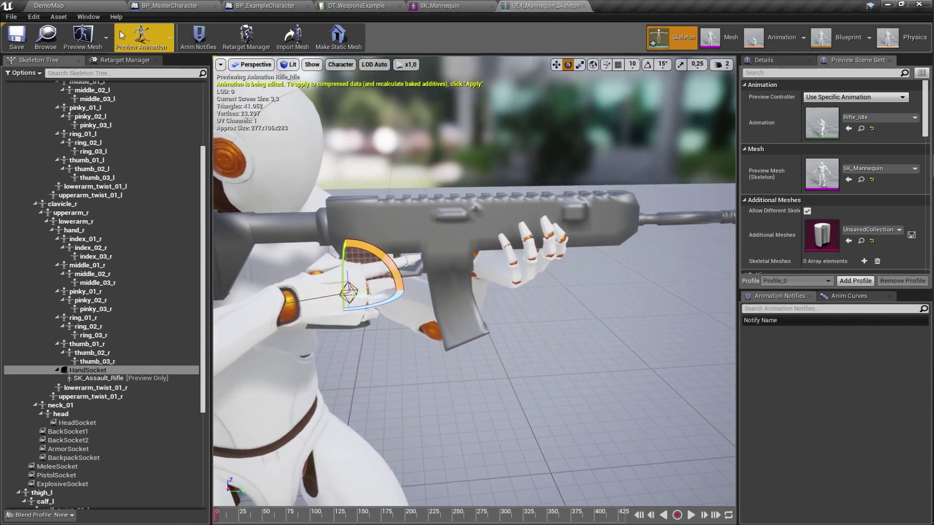
Step: Close the skeleton and mannequin mesh editors and return to the DemoMap level
middle_click(534, 6)
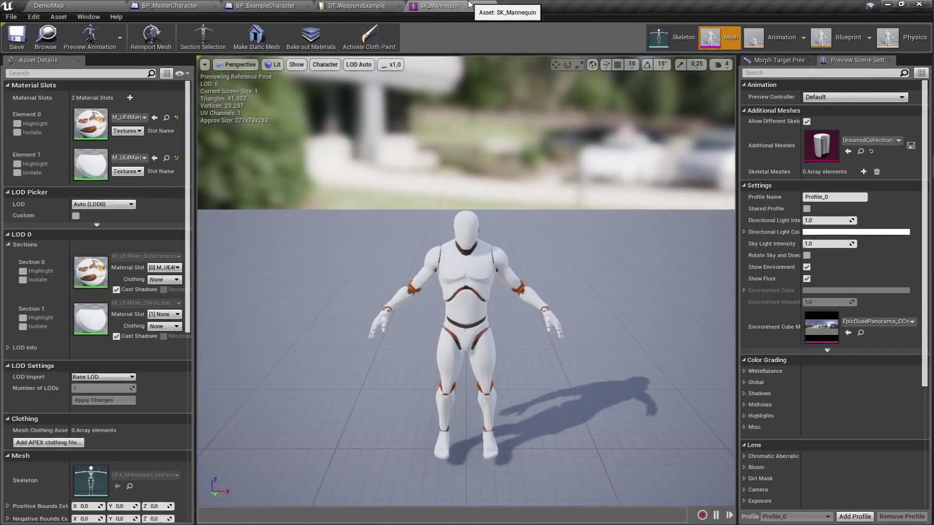
middle_click(440, 6)
left_click(48, 6)
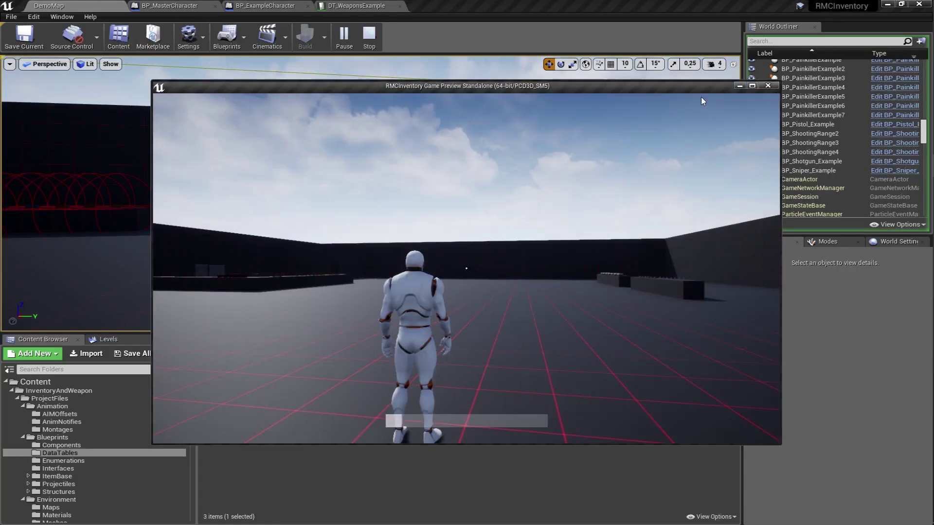
Step: In the maximized standalone preview, move forward, reload and fire single rifle shots
left_click(751, 86)
key("w")
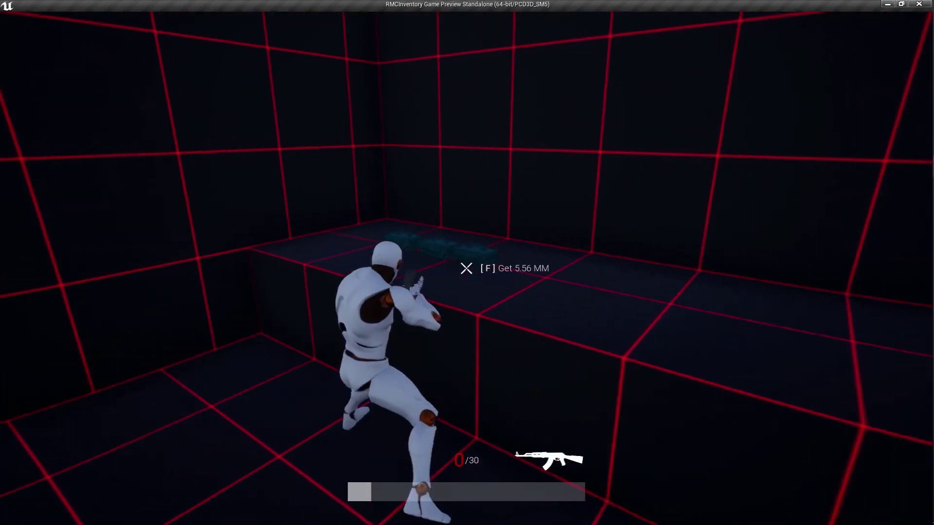
key("r")
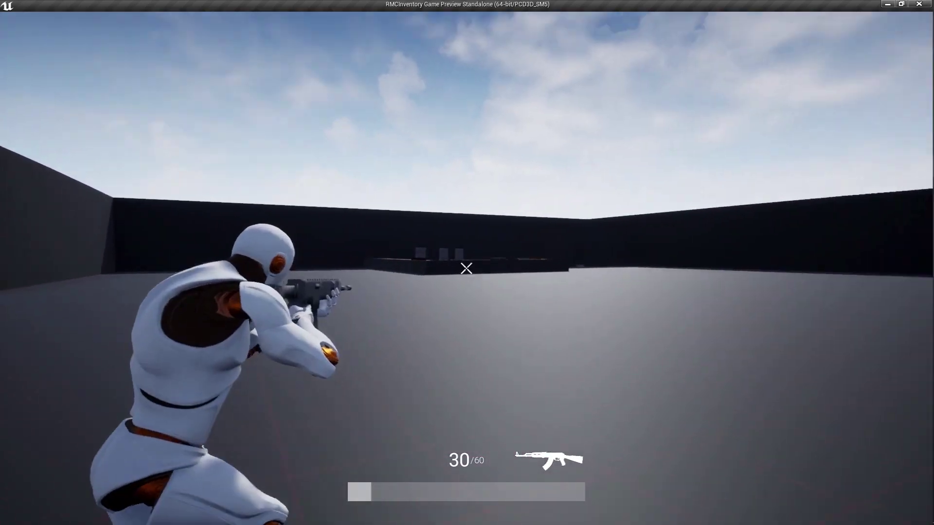
left_click(466, 268)
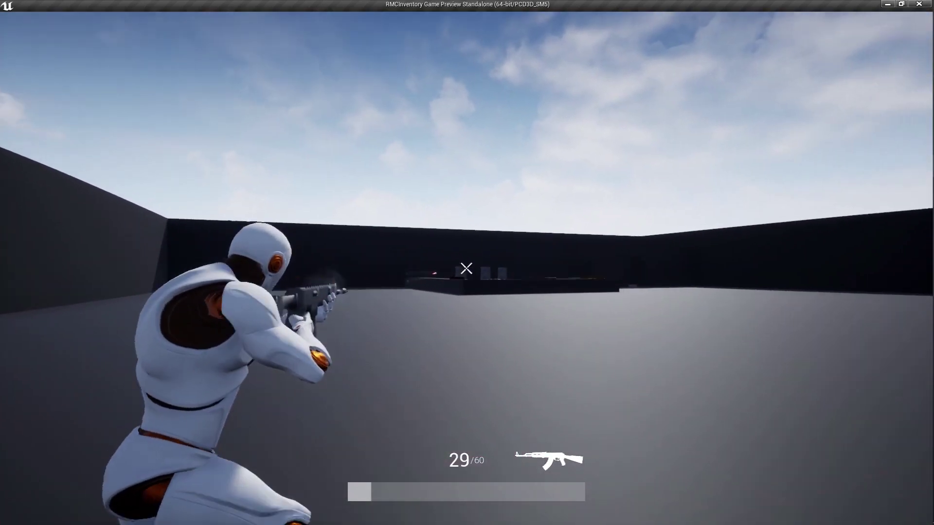
left_click(465, 268)
left_click(466, 267)
left_click(466, 268)
left_click(466, 268)
left_click(465, 268)
left_click(466, 268)
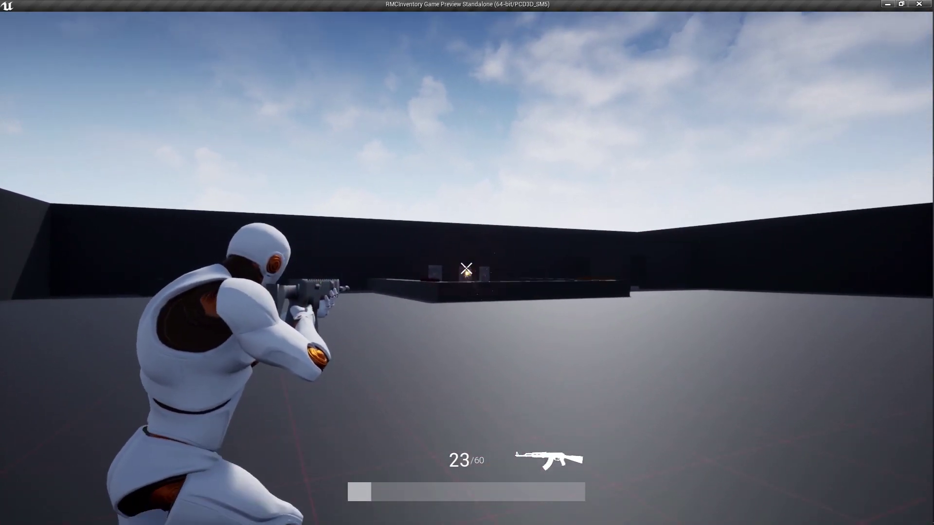
left_click(466, 268)
Step: Switch the rifle to burst fire and fire three three-round bursts
key("b")
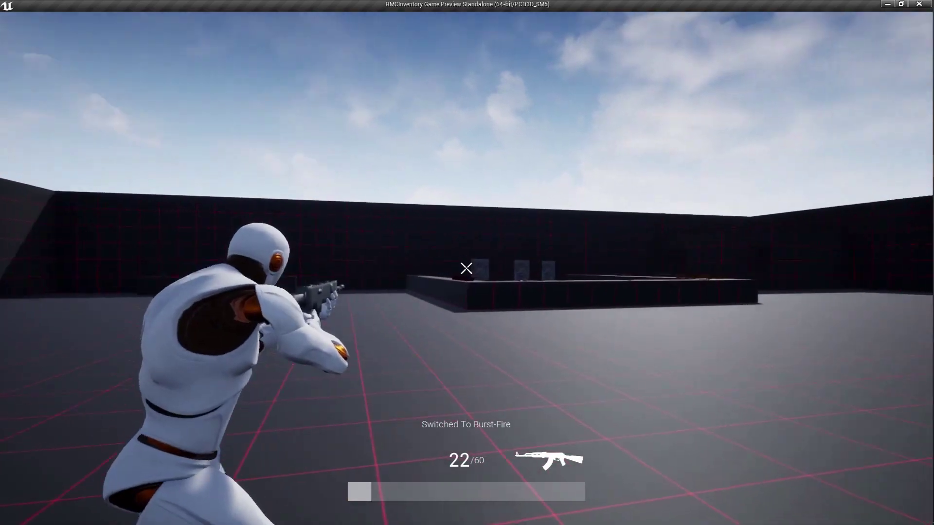
left_click(466, 268)
left_click(466, 268)
left_click(466, 268)
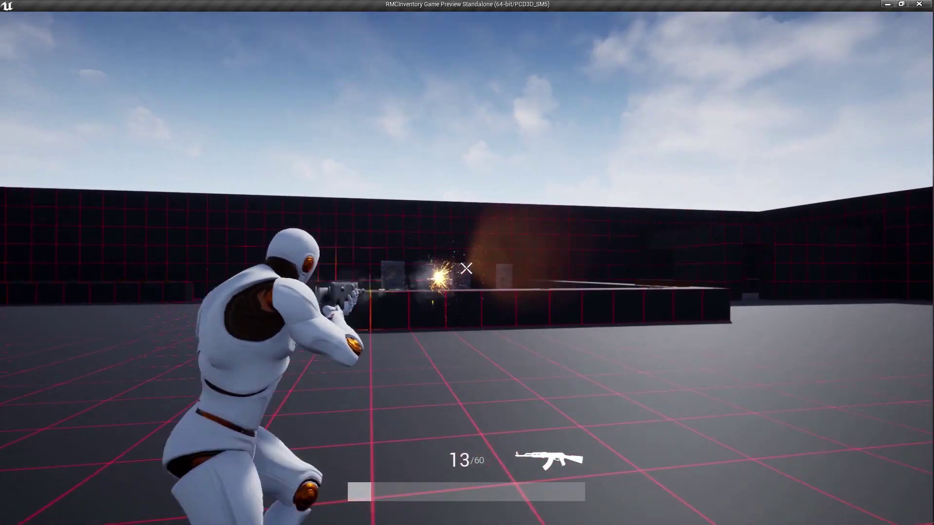
Step: Stop the game preview, then open and close the BP_Sniper_Example blueprint
key("Escape")
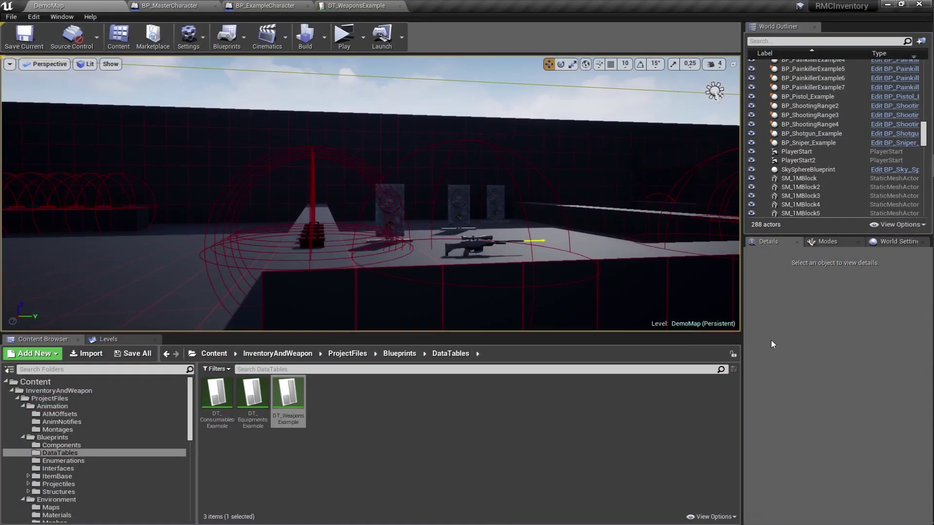
left_click(826, 143)
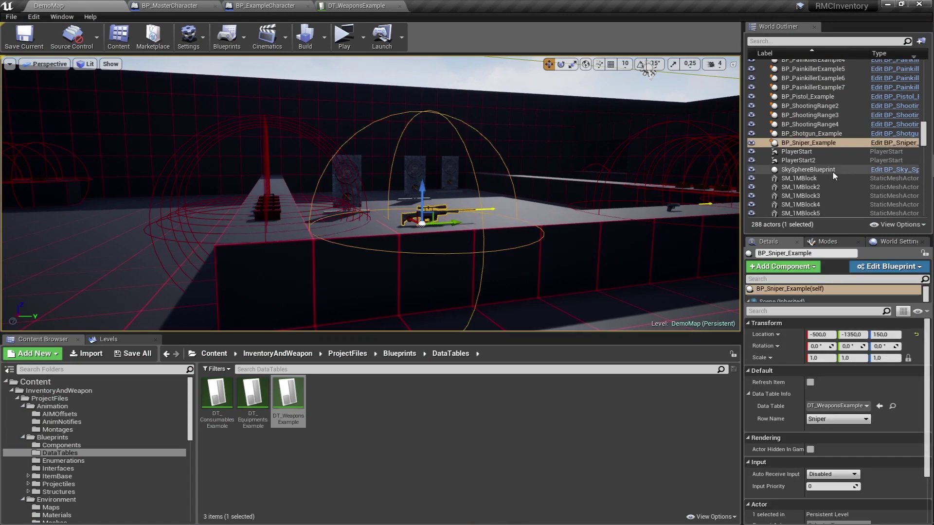
left_click(887, 145)
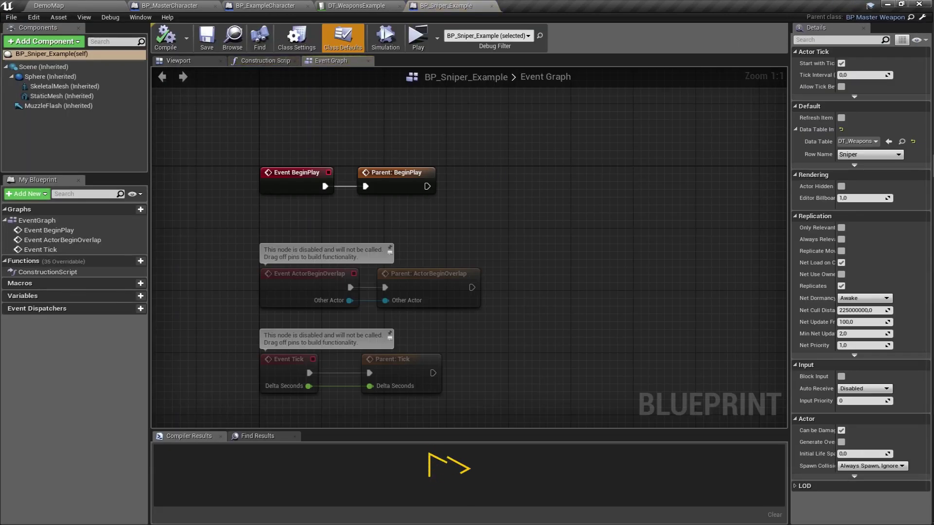
left_click(486, 6)
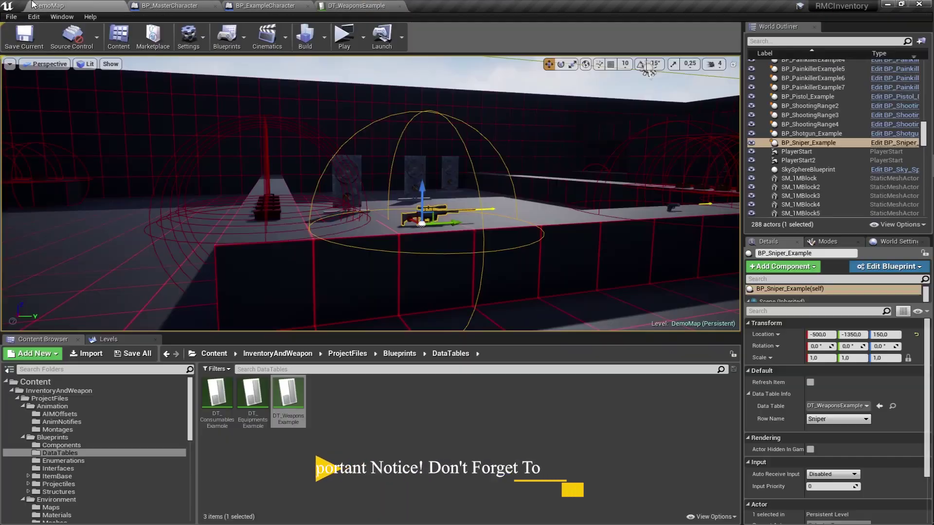
Step: Open BP_MasterProjectile from ProjectFiles/Blueprints/Projectiles/Master
left_click(277, 354)
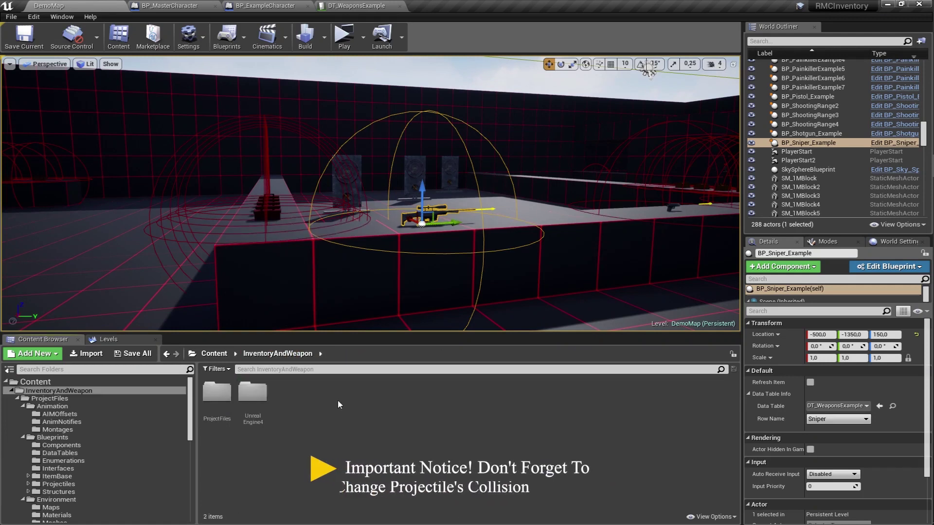
double_click(225, 407)
double_click(252, 408)
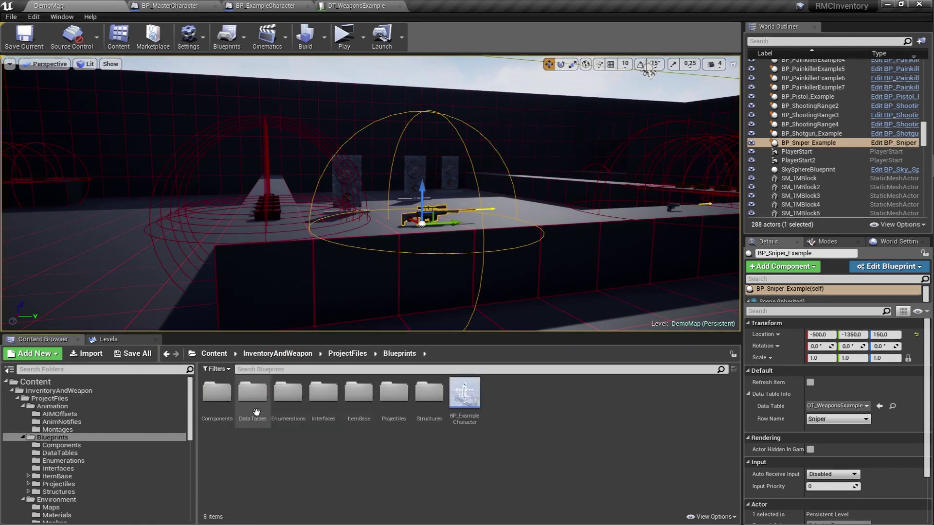
double_click(392, 399)
double_click(216, 394)
double_click(217, 394)
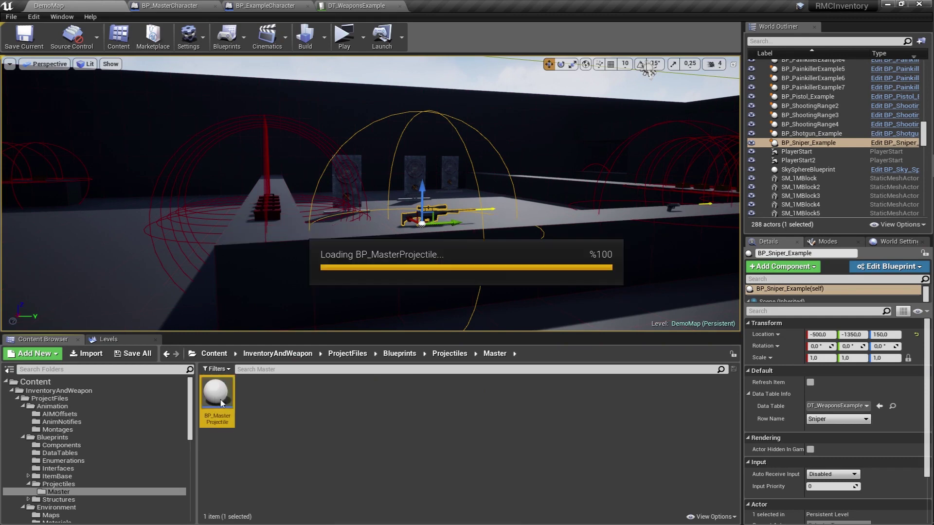
Step: Set the Bullet component's collision object type to Projectile and compile
left_click(29, 76)
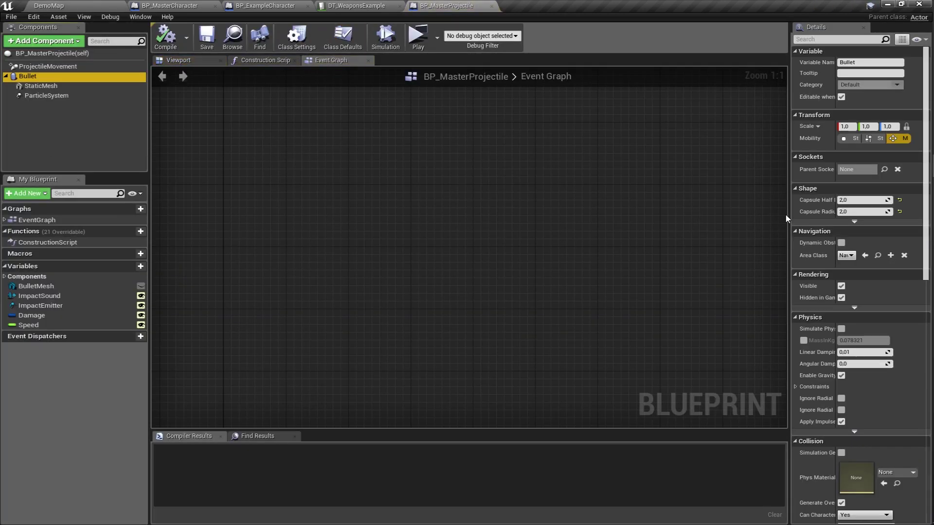
left_click_drag(786, 218, 660, 218)
scroll(754, 363, "down", 5)
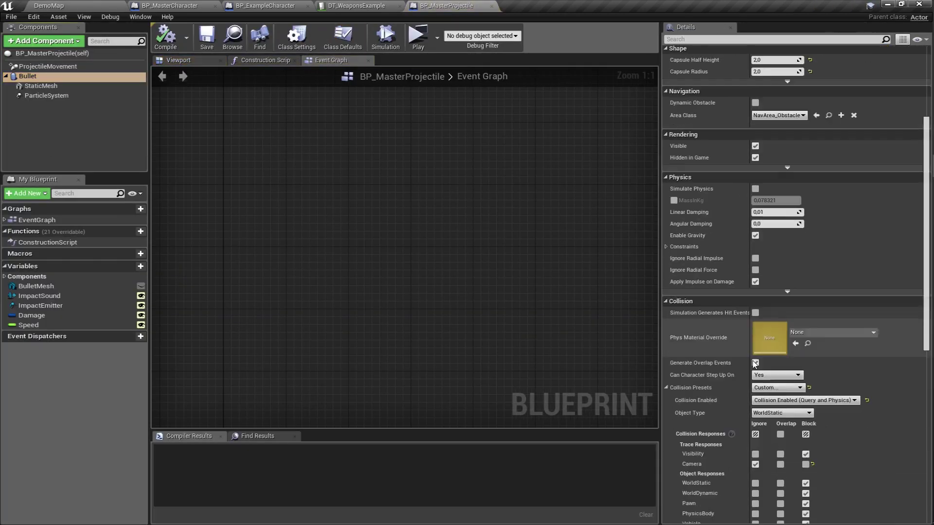
scroll(755, 364, "down", 2)
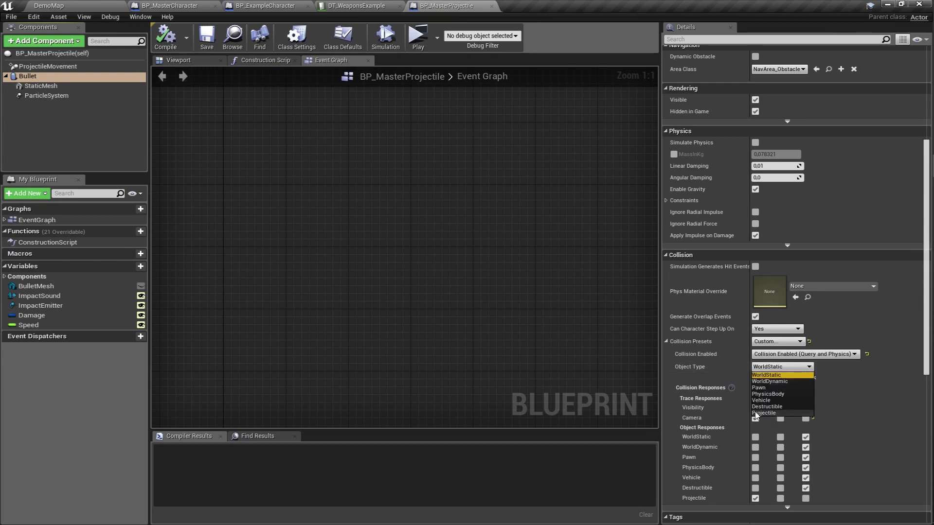
left_click(764, 413)
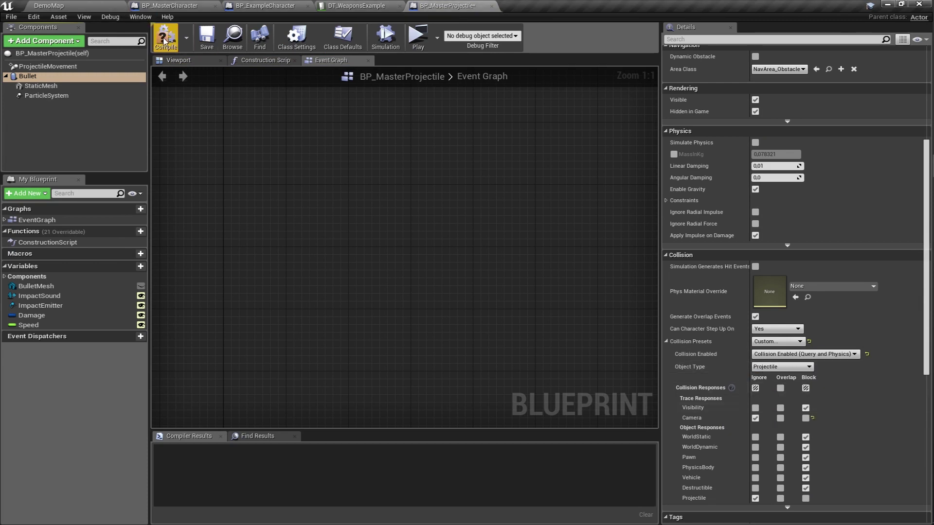
left_click(206, 39)
Step: Save and close BP_MasterProjectile, then inspect BP_ShootingRange's Rotate Mesh nodes
left_click(491, 6)
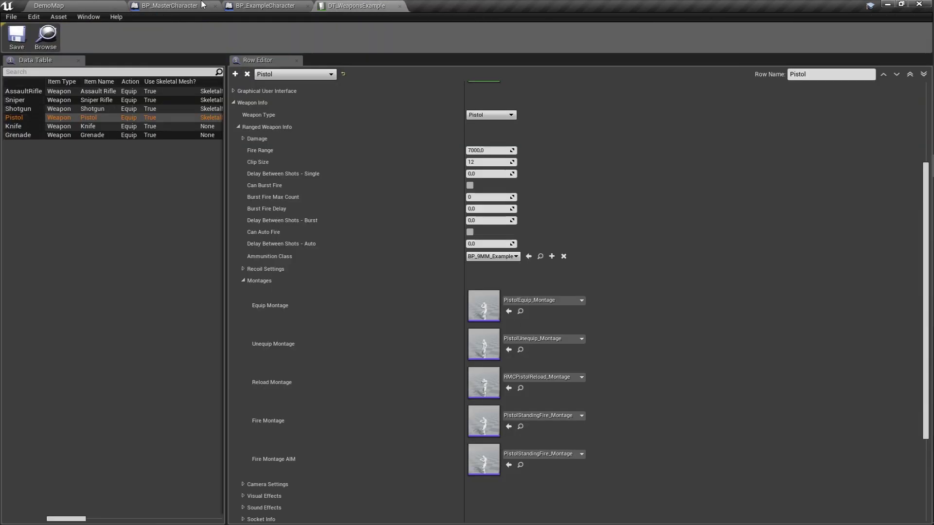
left_click(102, 4)
left_click(809, 124)
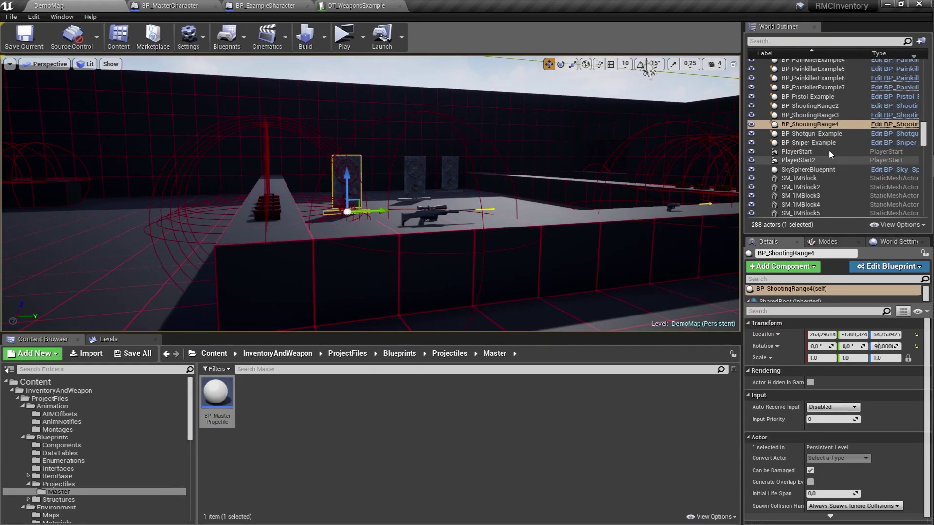
left_click(886, 127)
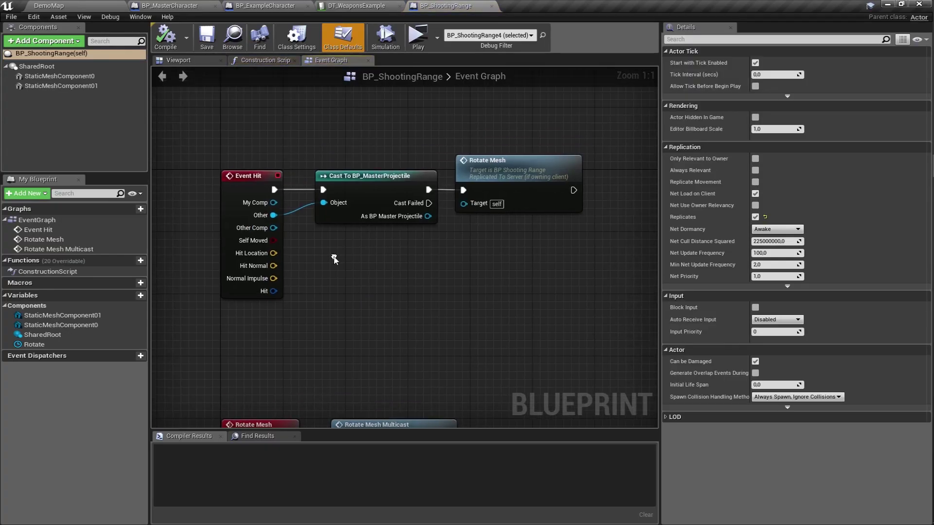
right_click_drag(397, 308, 367, 266)
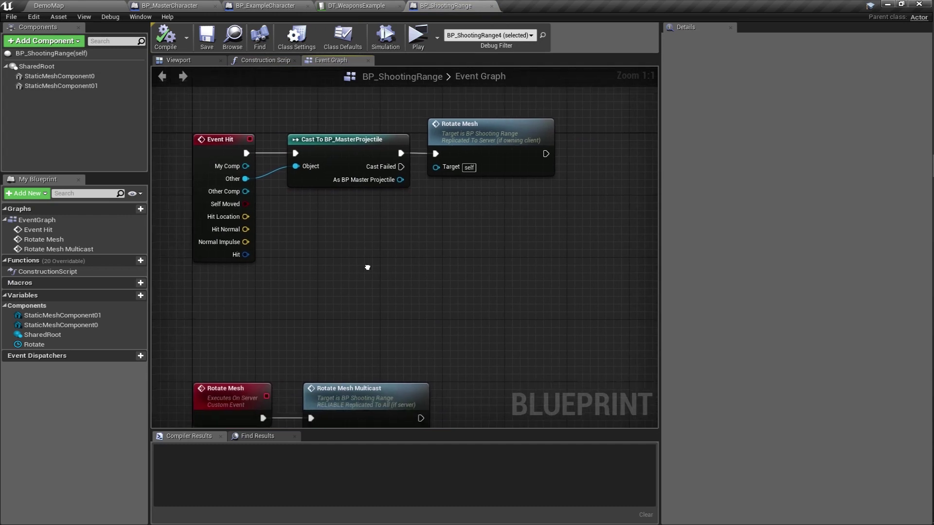
middle_click(451, 4)
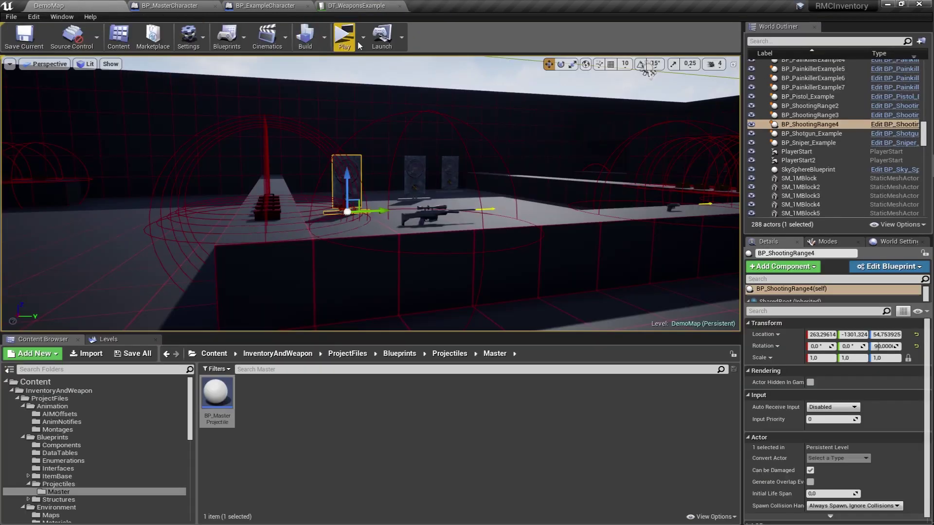
Step: Launch a maximized standalone game and pick up the assault rifle and 5.56 MM ammo
left_click(348, 38)
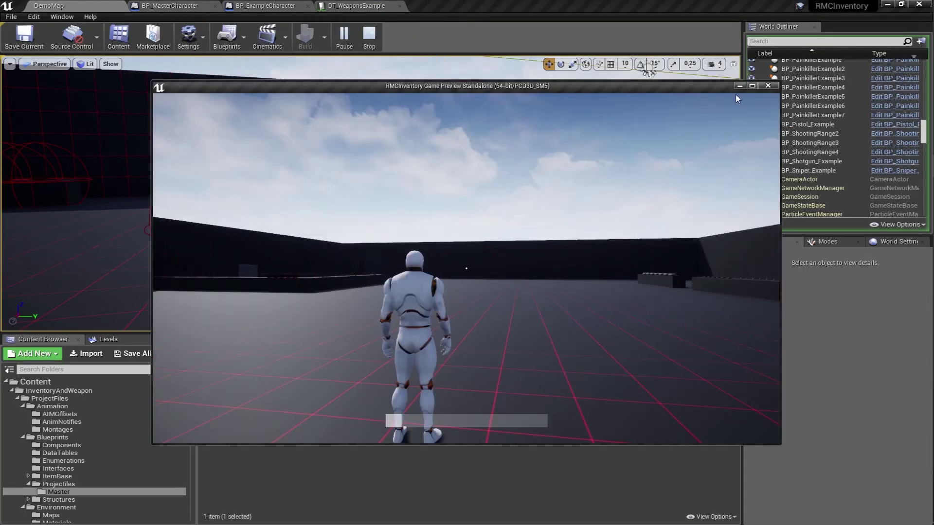
left_click(752, 86)
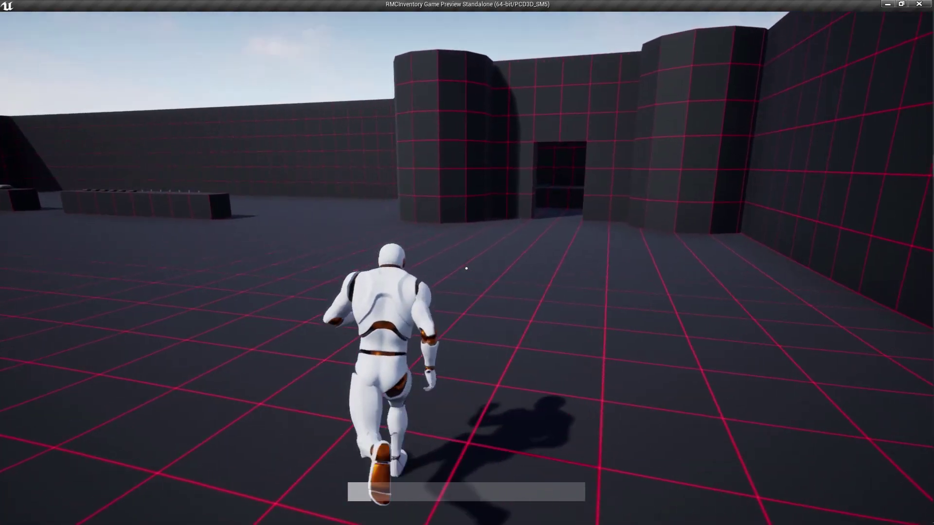
key("w")
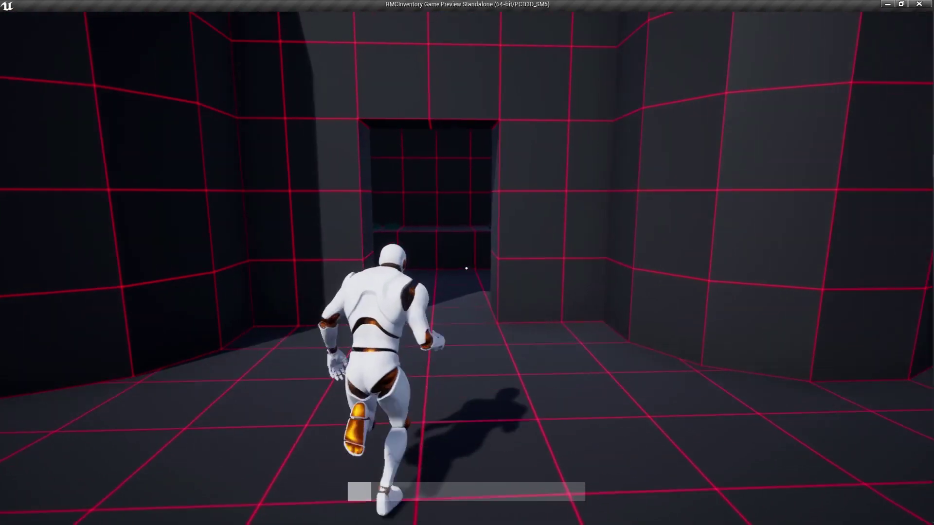
key("f")
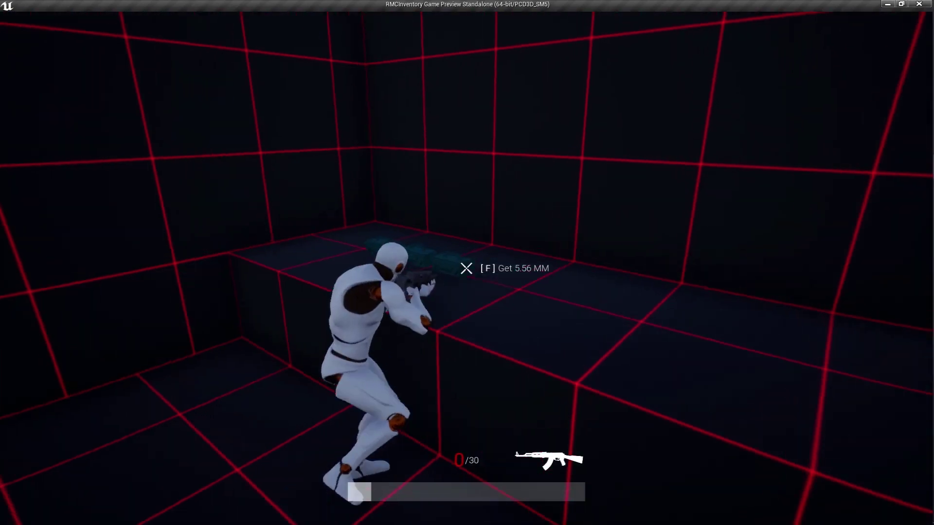
key("f")
key("w")
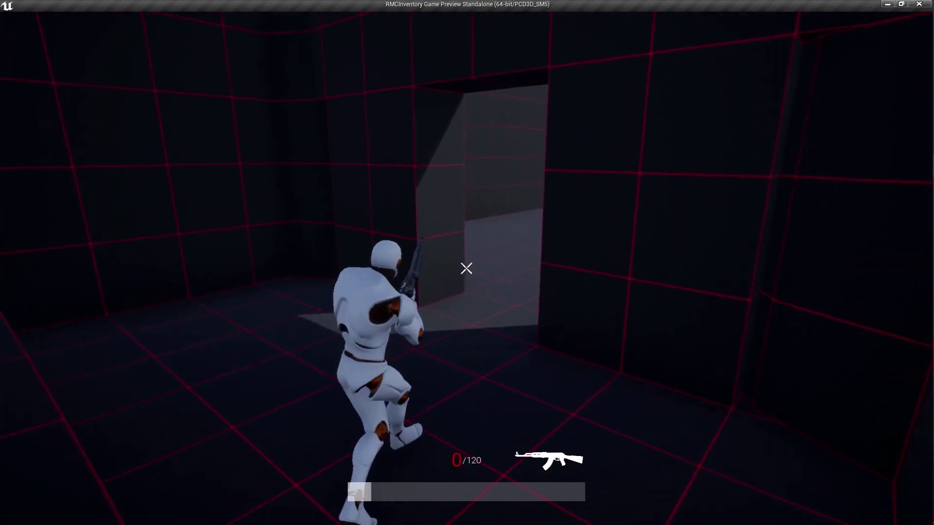
key("w")
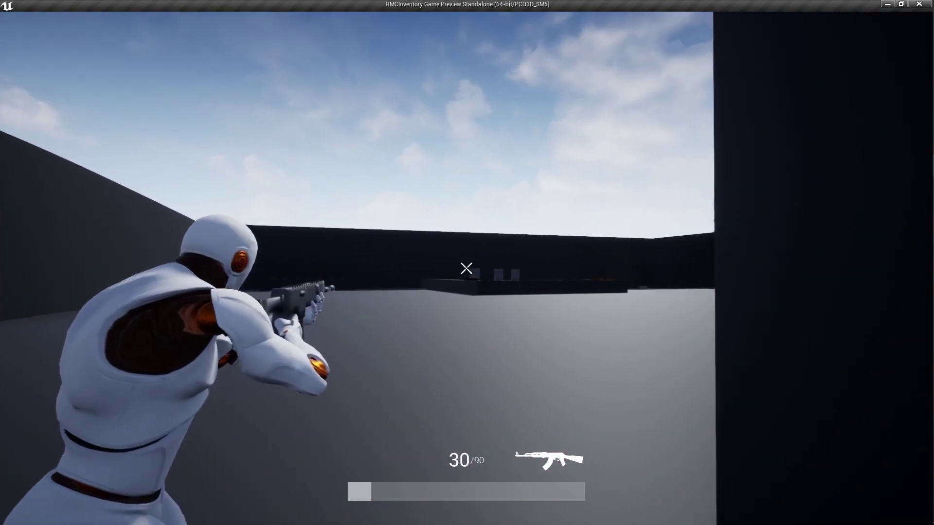
Step: Fire the rifle, switch it to auto-fire, pick up the pistol and reload
left_click(466, 268)
left_click(466, 268)
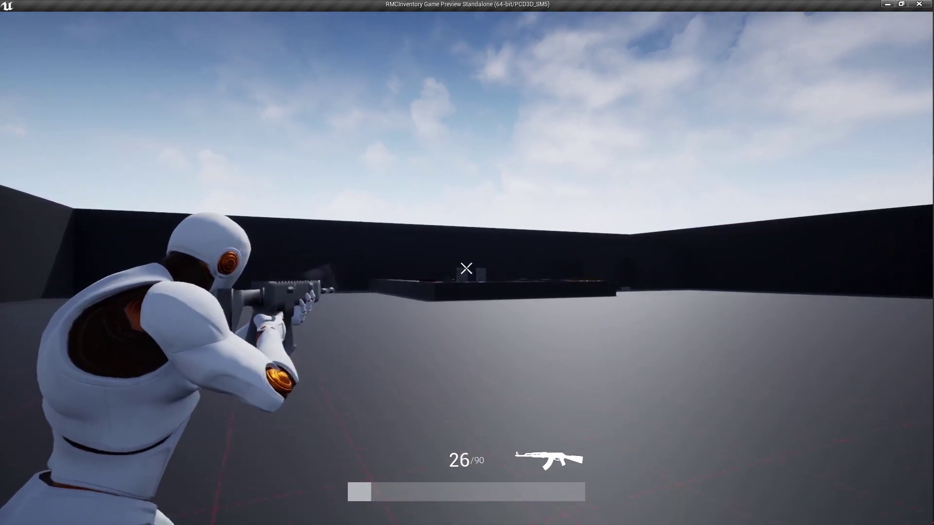
key("w")
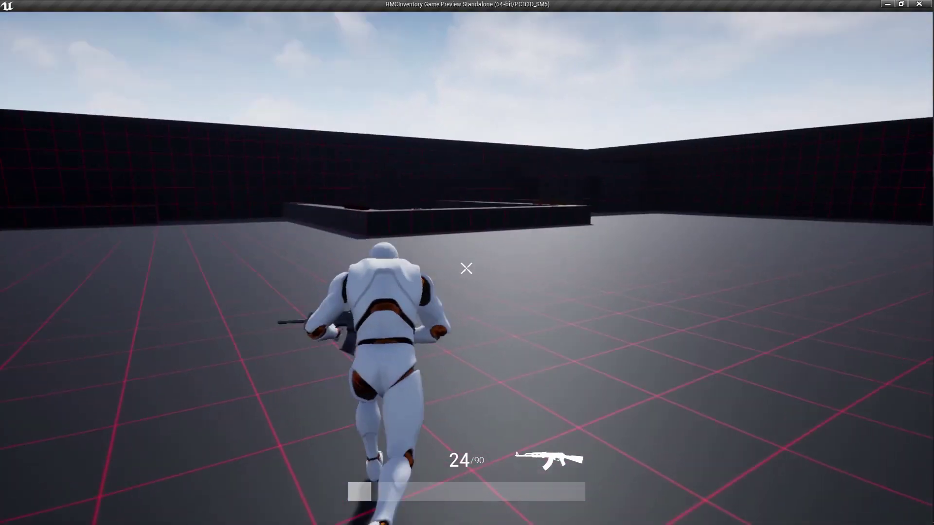
key("b")
left_click(465, 267)
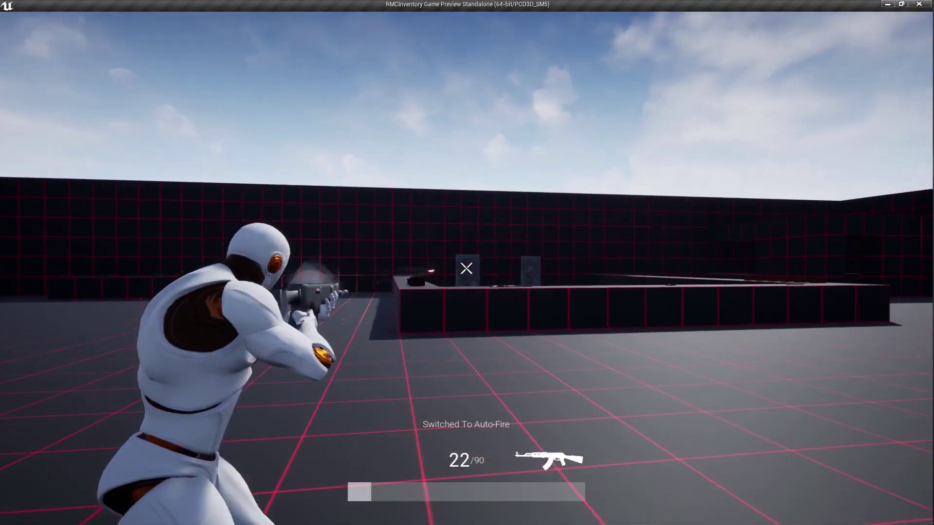
left_click(466, 268)
key("w")
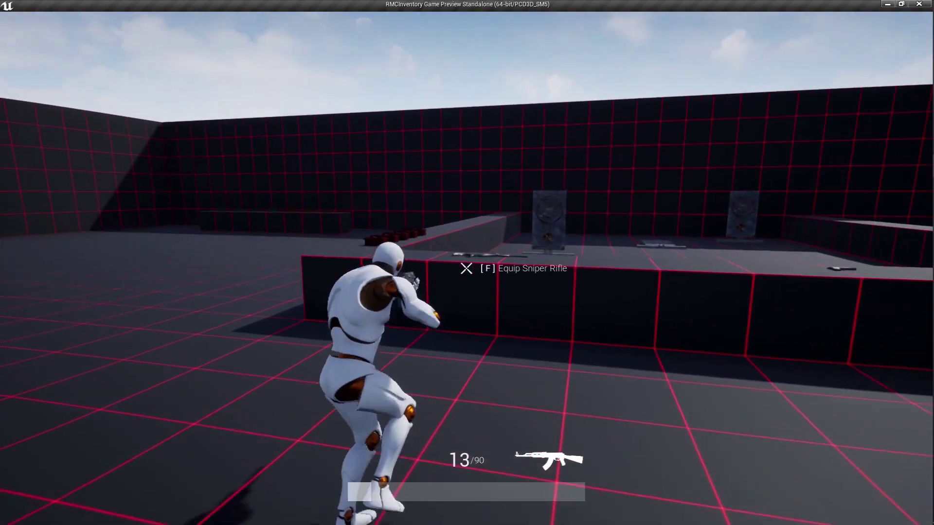
key("e")
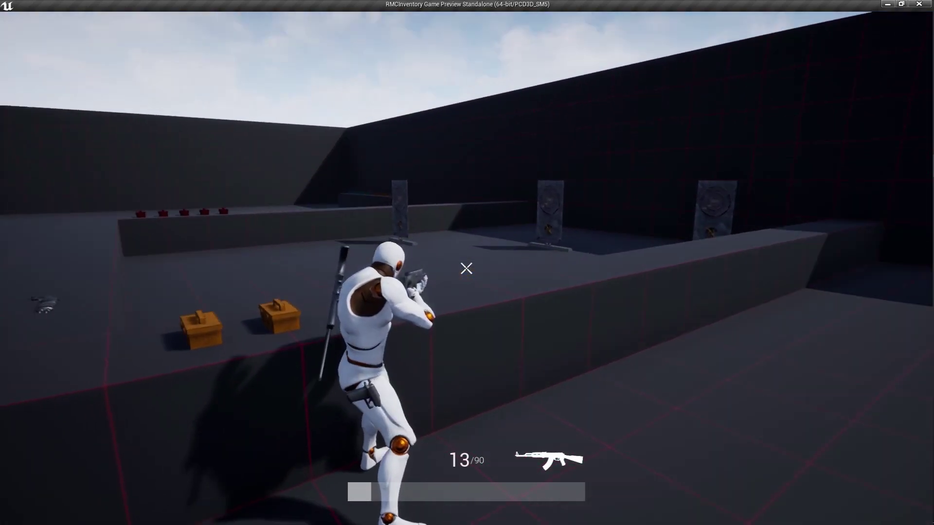
key("r")
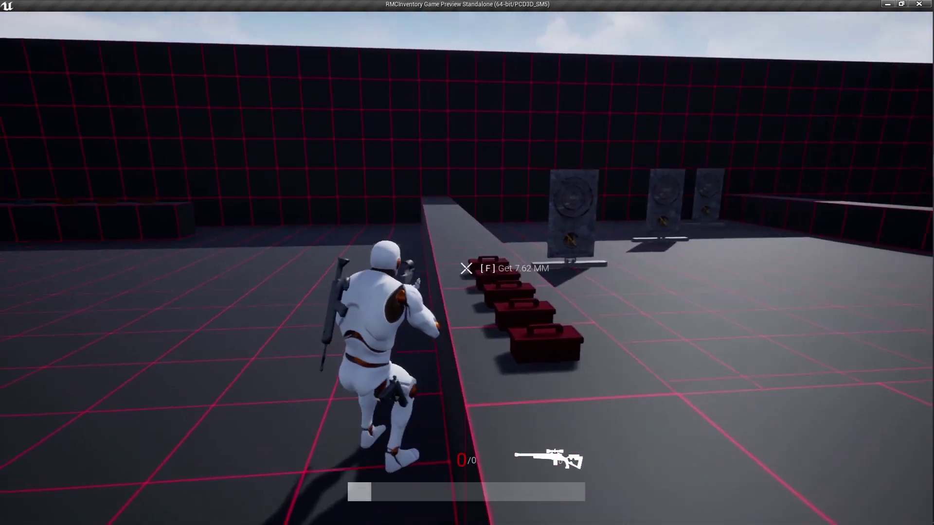
Step: Toggle the inventory, then reload and fire the sniper rifle
key("Tab")
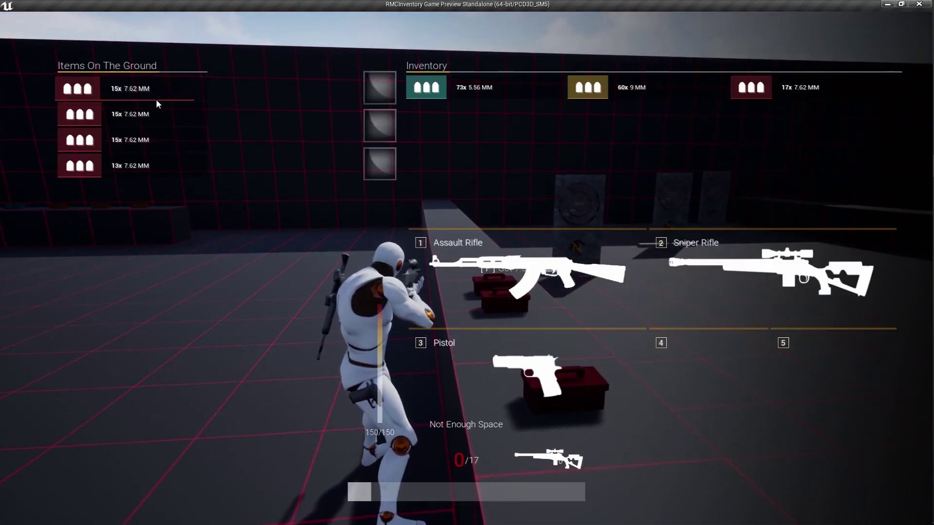
key("Tab")
key("r")
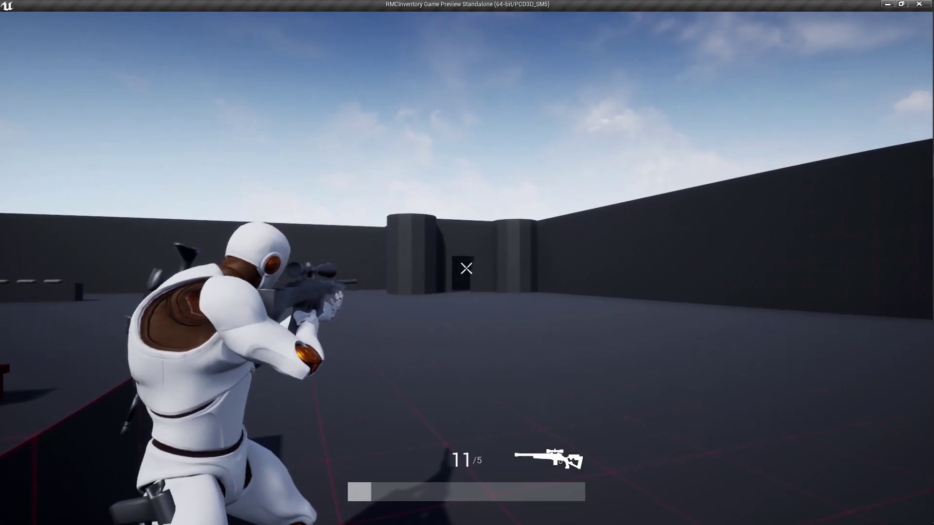
key("w")
key("w")
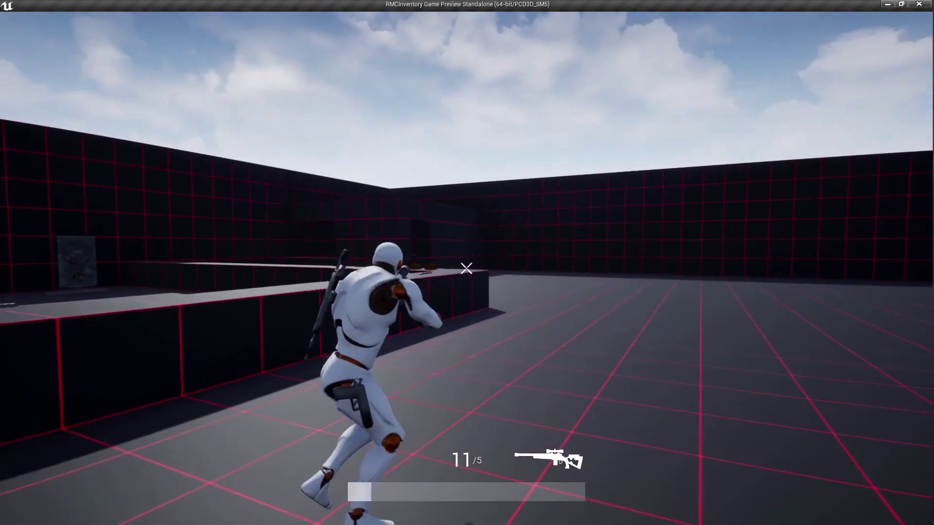
left_click(466, 268)
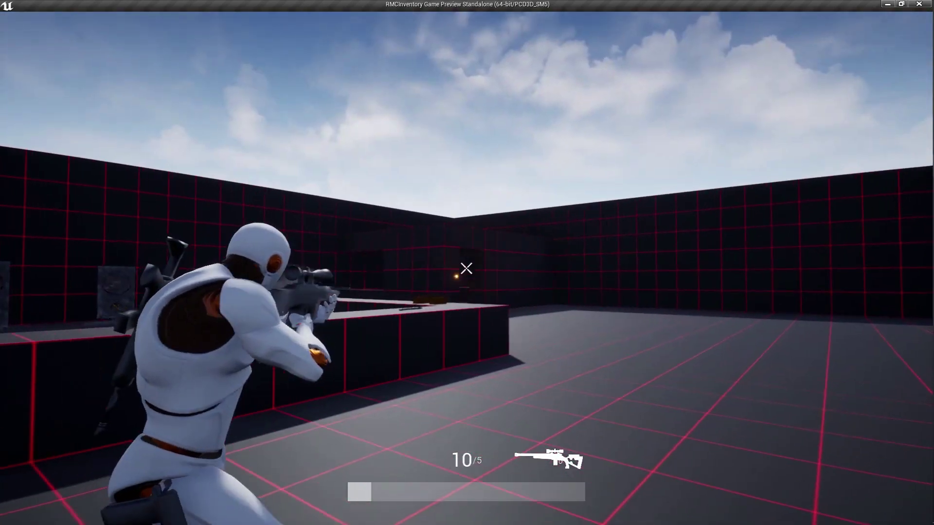
key("w")
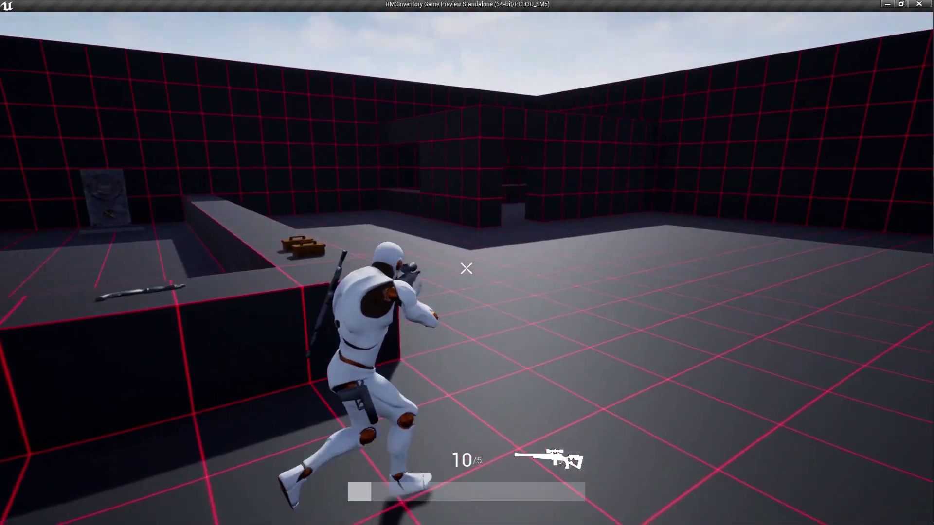
Step: Switch to the pistol, reload and fire twice, run into the corridor and open the inventory
key("1")
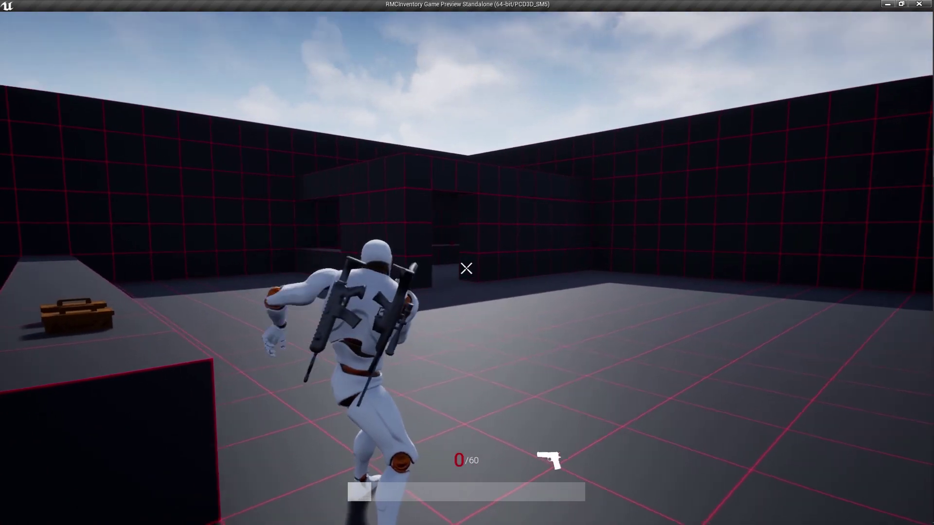
key("r")
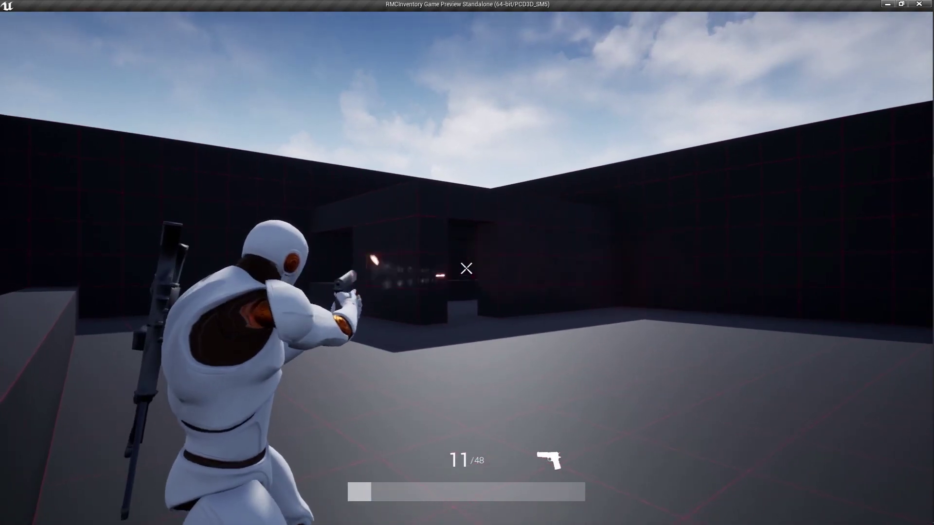
left_click(466, 268)
left_click(466, 268)
left_click(466, 268)
left_click(467, 268)
left_click(466, 268)
left_click(467, 268)
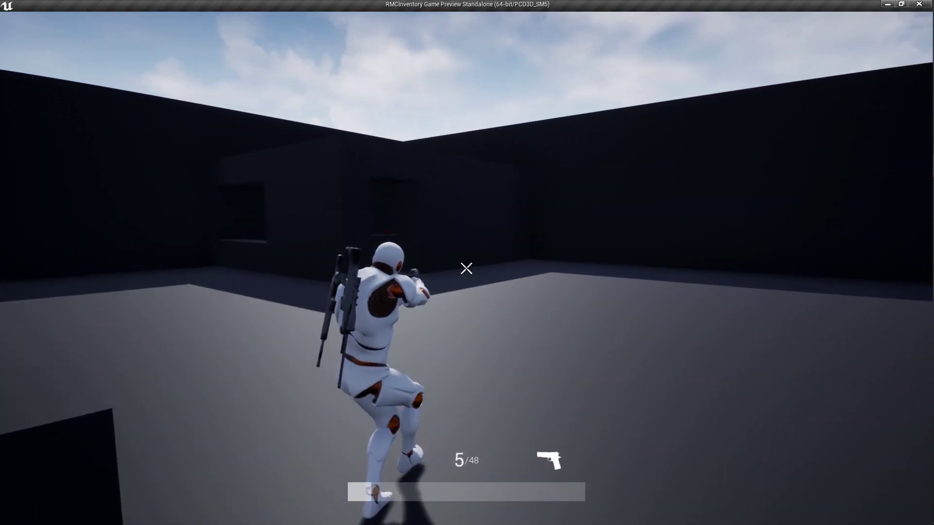
key("w")
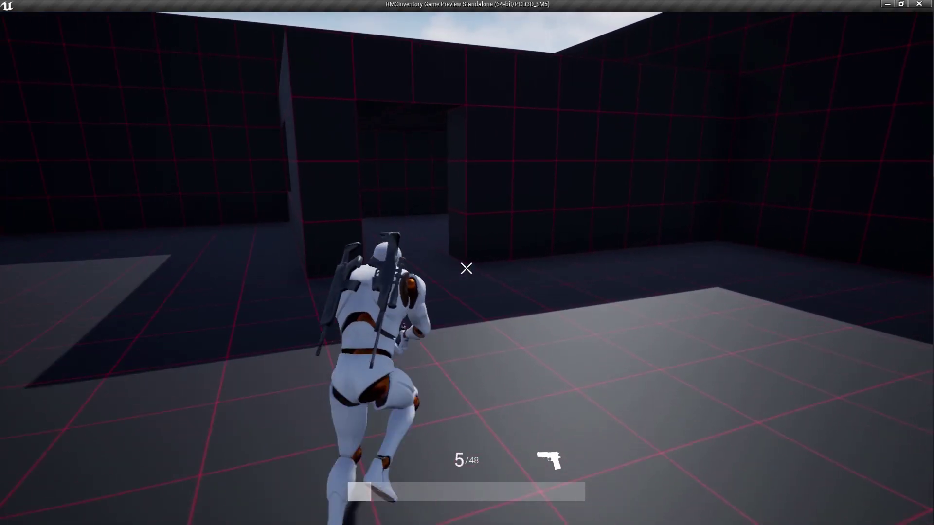
key("w")
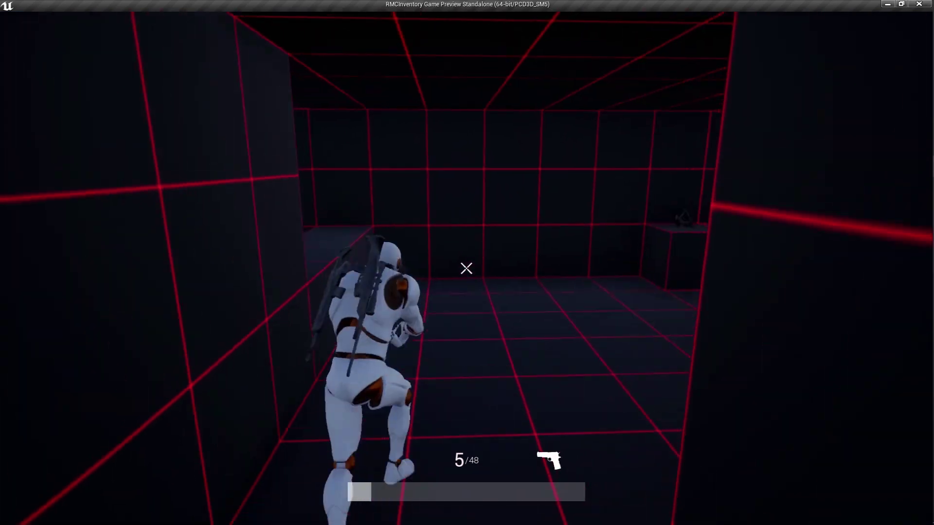
key("w")
key("Tab")
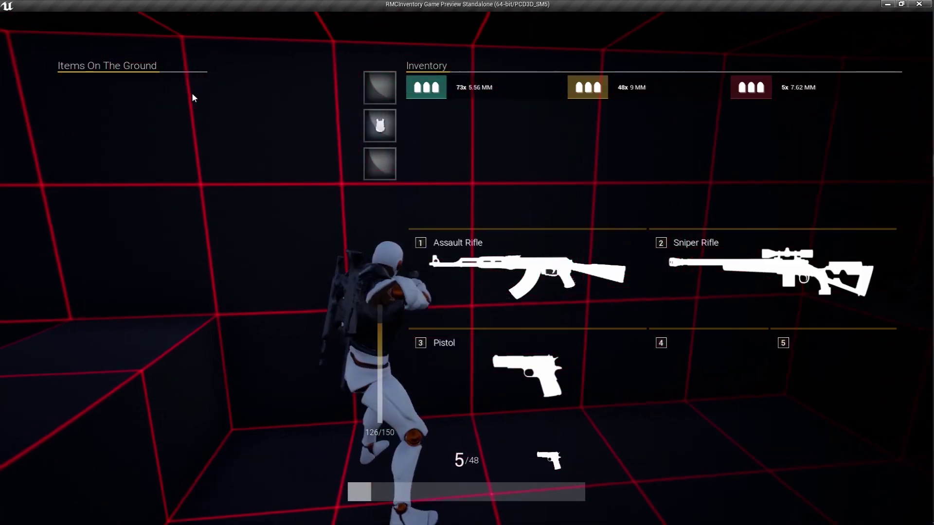
Step: Move the ground item into an equipment slot and equip the Backpack Lv1
key("Tab")
key("w")
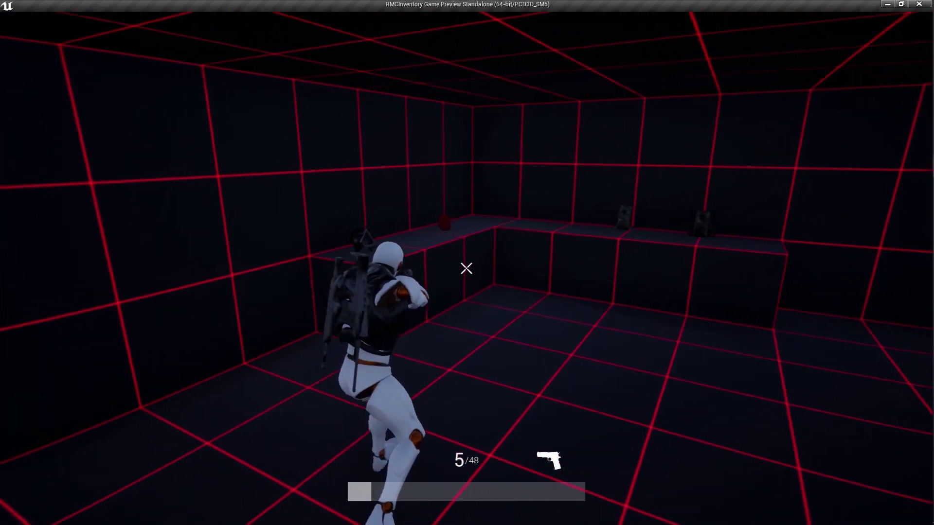
key("Tab")
left_click(117, 88)
key("Tab")
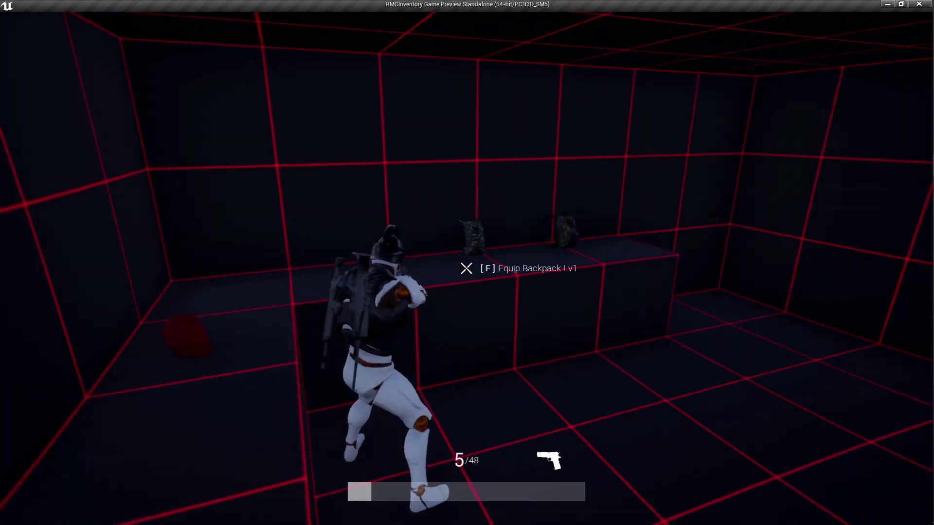
key("f")
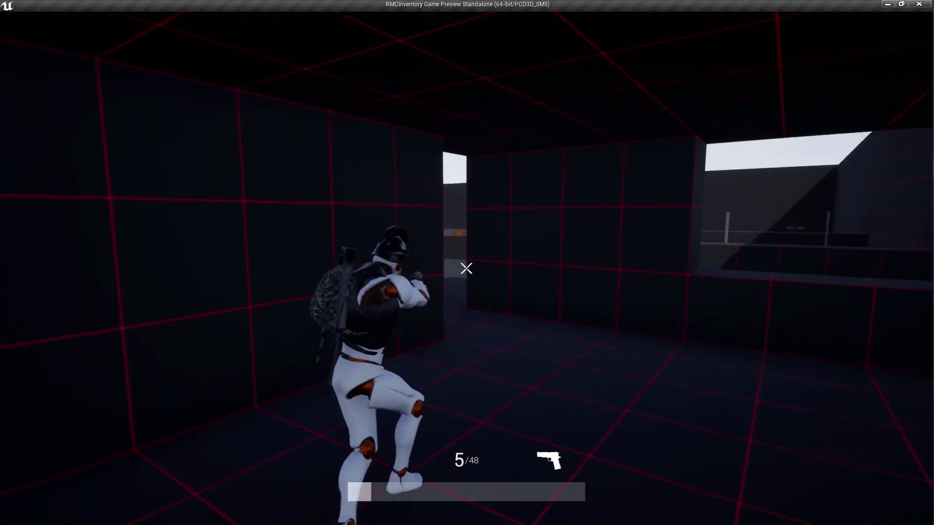
Step: Run into the open yard, reload and empty the pistol, then reload and fire again
key("w")
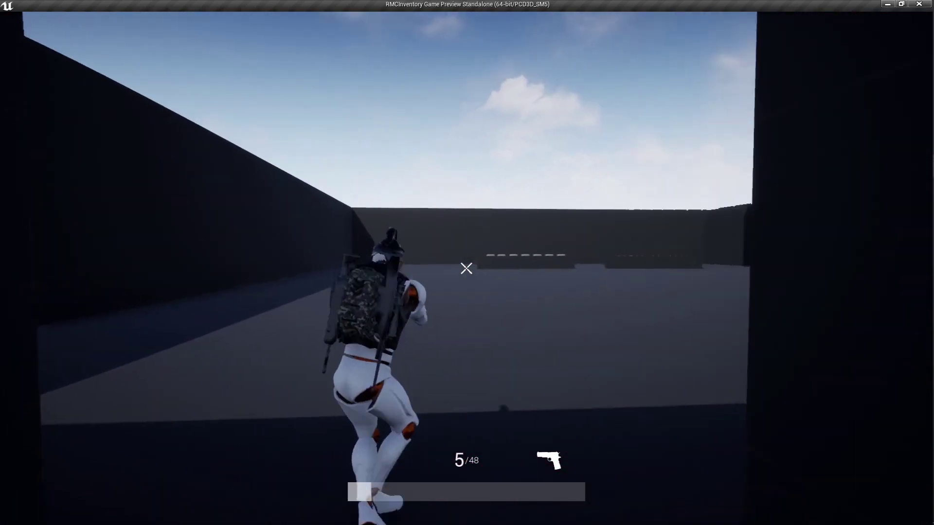
key("r")
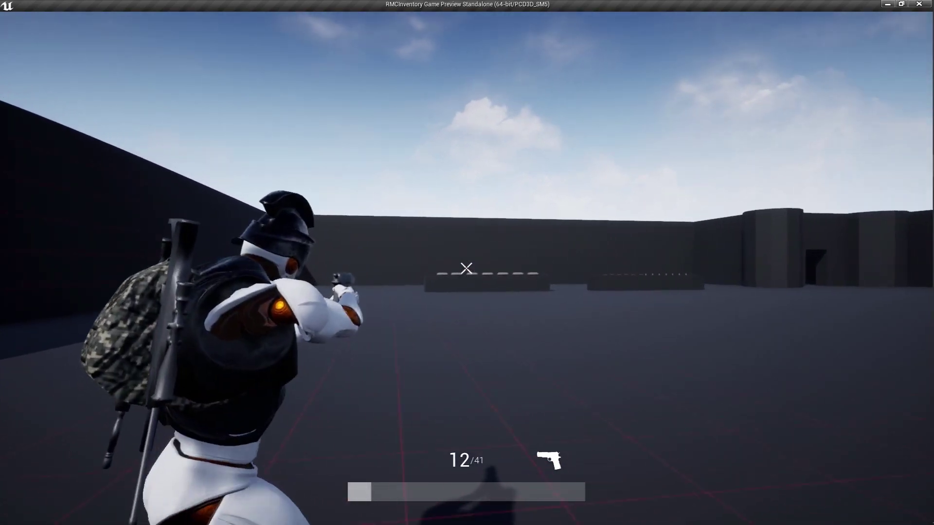
left_click(466, 267)
left_click(466, 268)
left_click(466, 268)
left_click(466, 268)
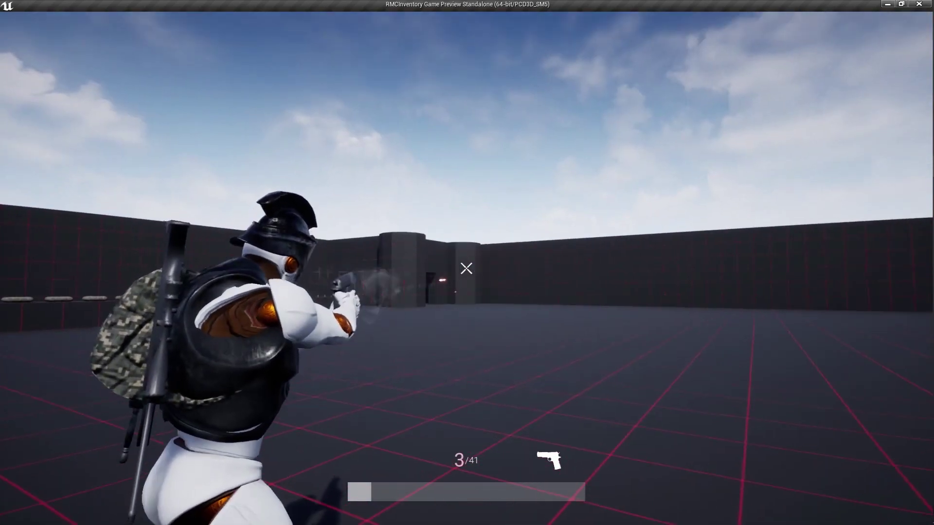
left_click(465, 268)
key("w")
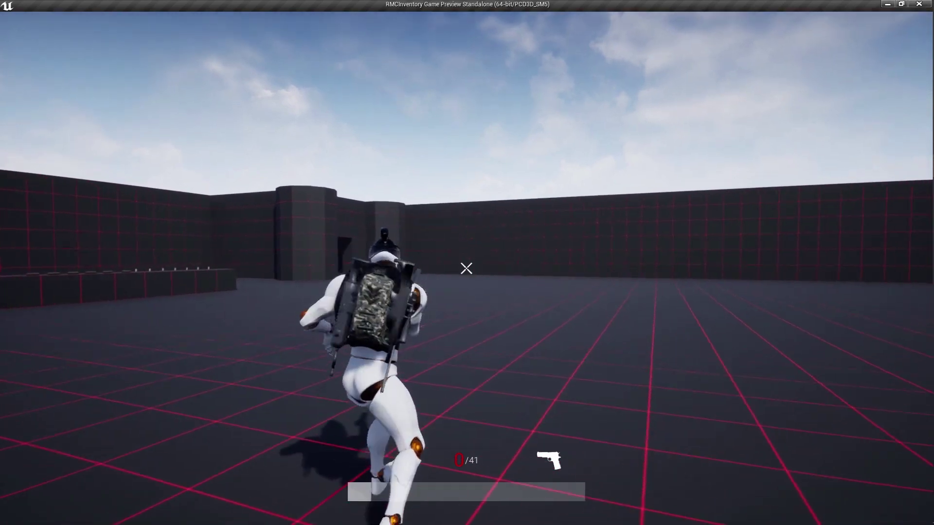
key("r")
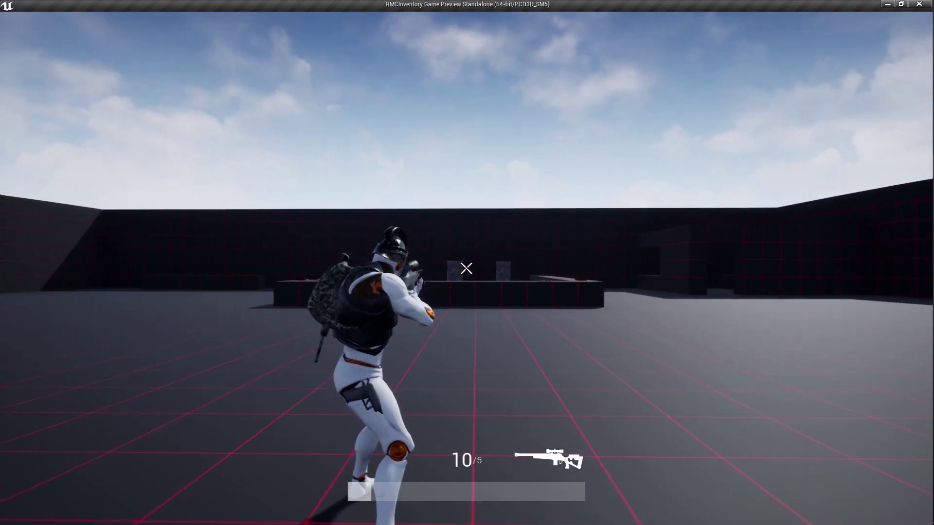
left_click(466, 268)
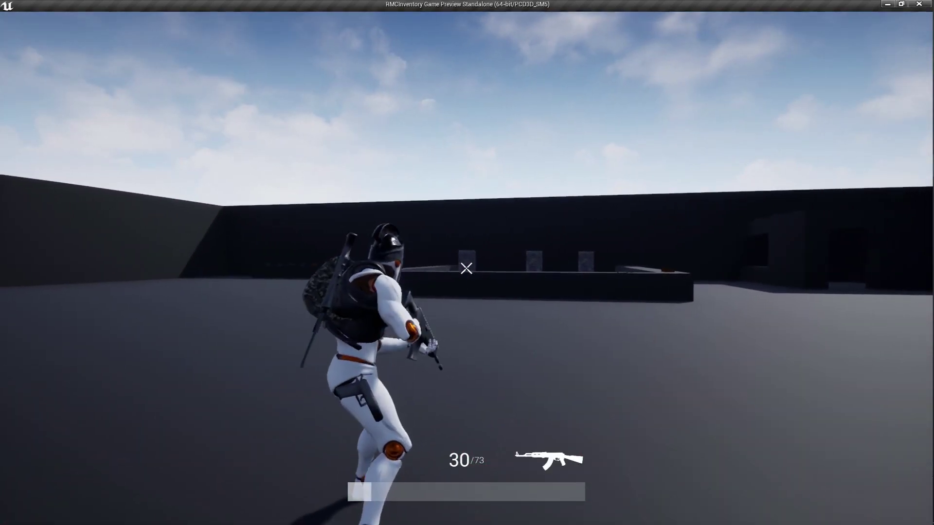
Step: Run past the health kit table and bandage bench, then open the inventory
key("Tab")
key("Tab")
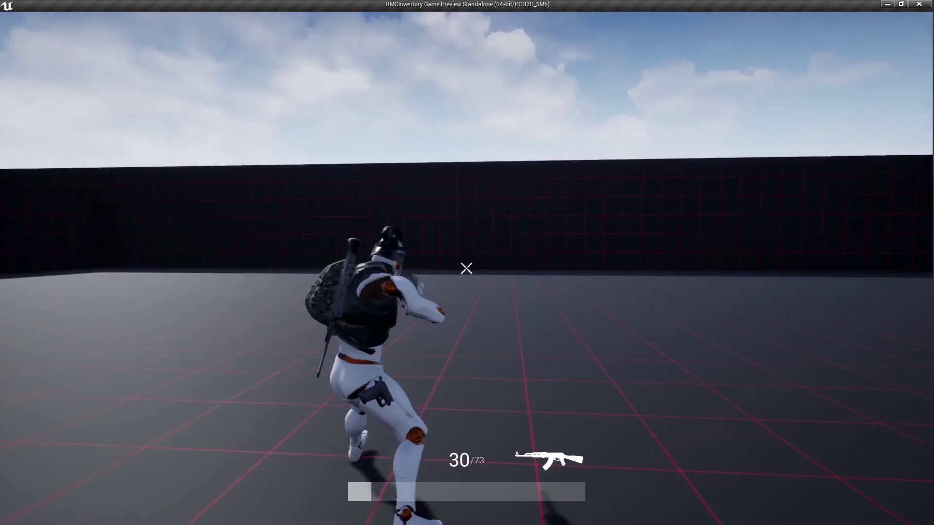
key("w")
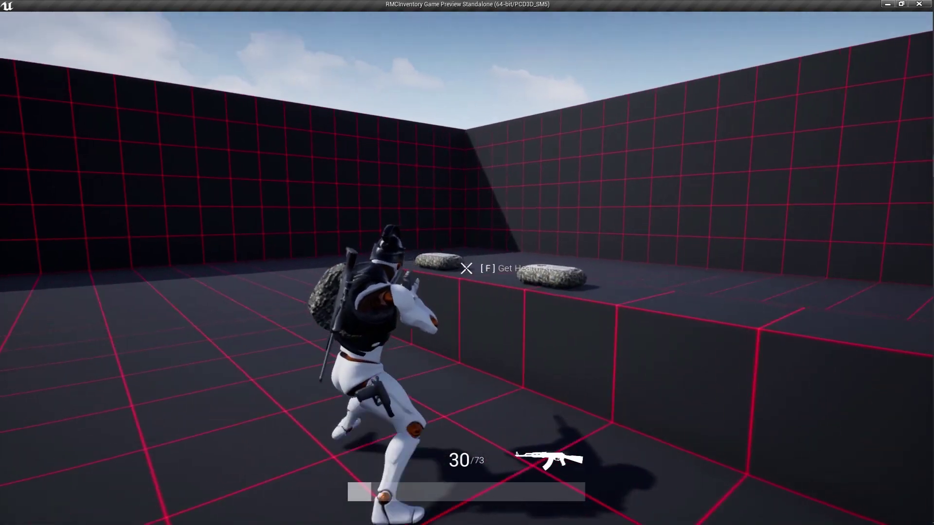
key("w")
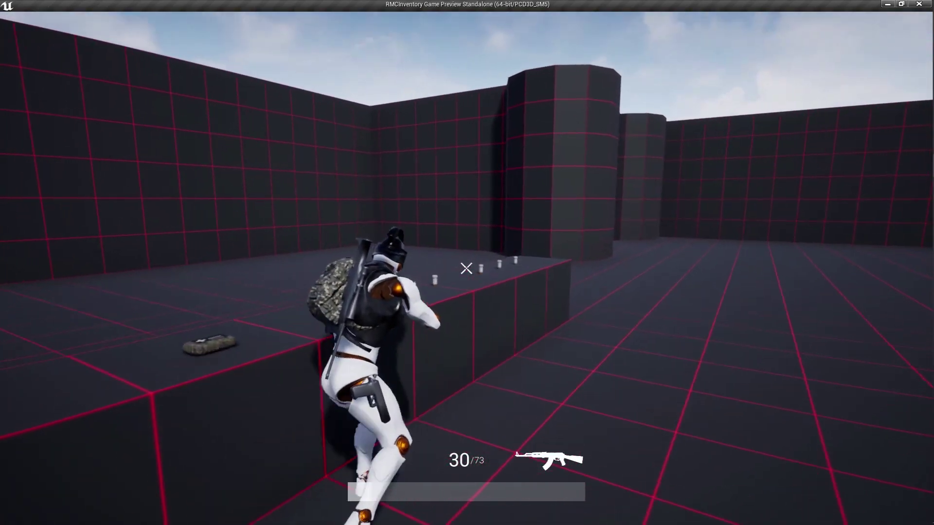
key("Tab")
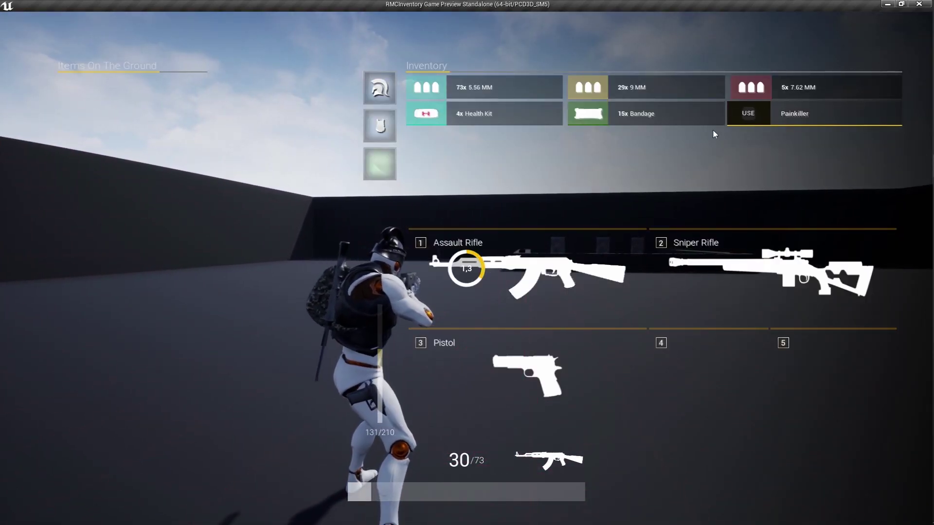
Step: Use the Painkiller from the inventory and close it so healing runs
left_click(729, 119)
key("Tab")
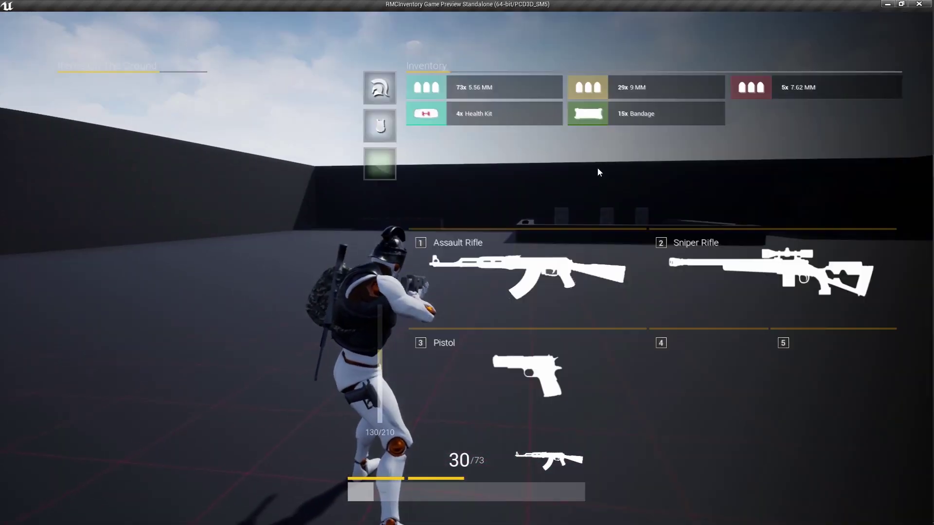
left_click(509, 121)
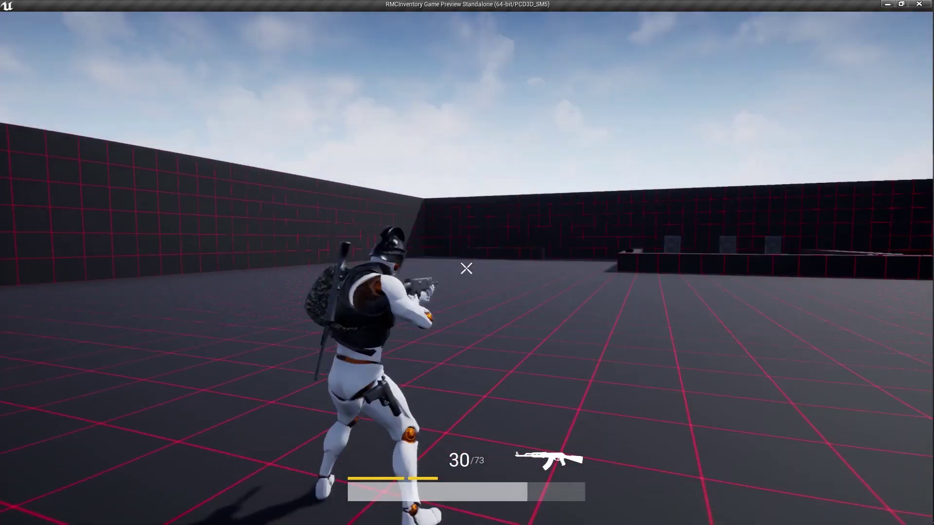
Step: Aim down sights and fire the rifle on automatic, then fire five pistol shots
right_click(466, 268)
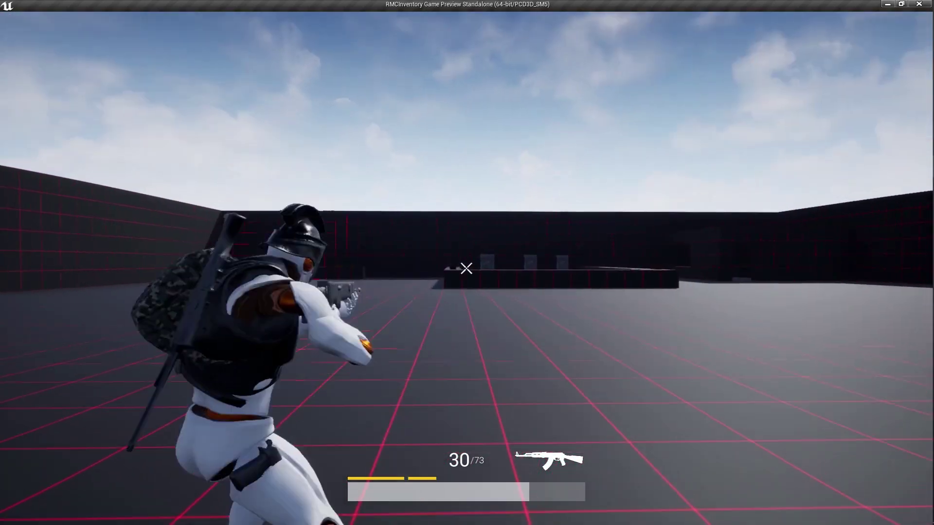
left_click(466, 268)
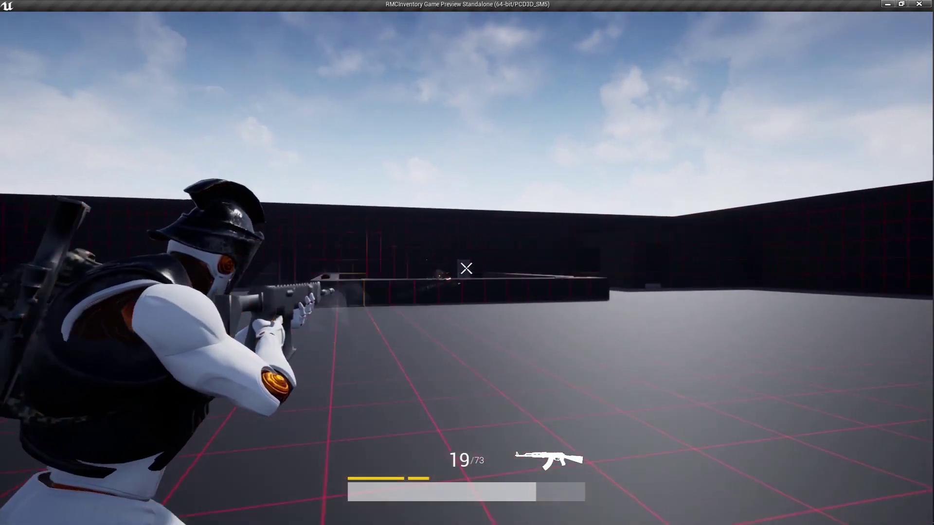
left_click_drag(467, 268, 466, 268)
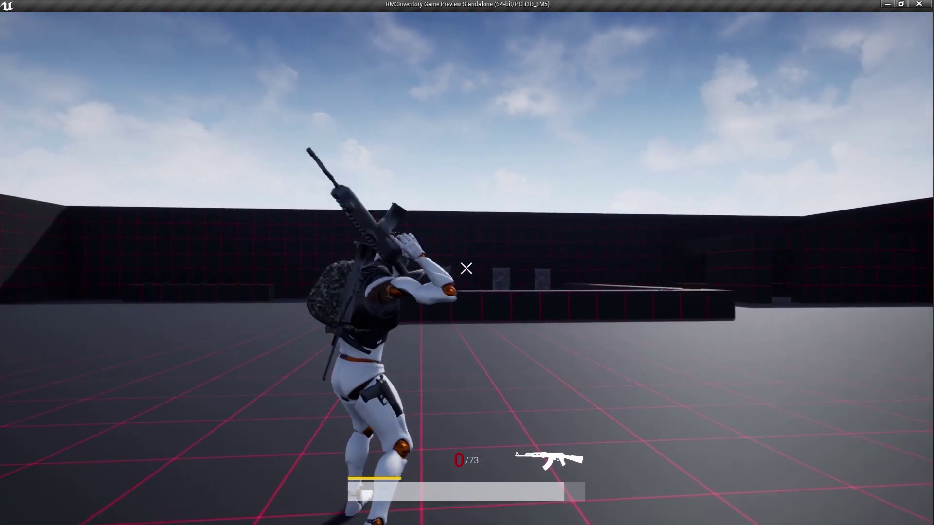
left_click(467, 268)
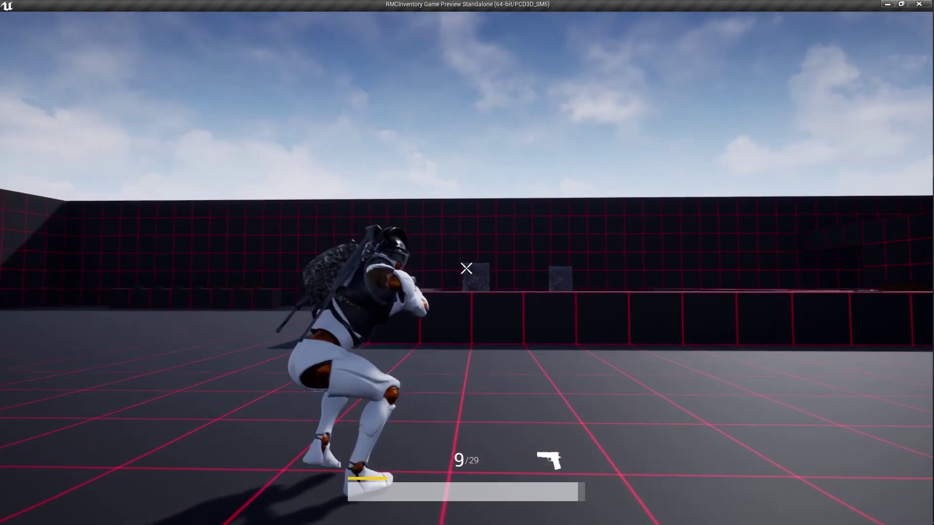
left_click(466, 268)
left_click(466, 268)
left_click(466, 268)
left_click(467, 268)
left_click(466, 267)
left_click(467, 267)
left_click(466, 268)
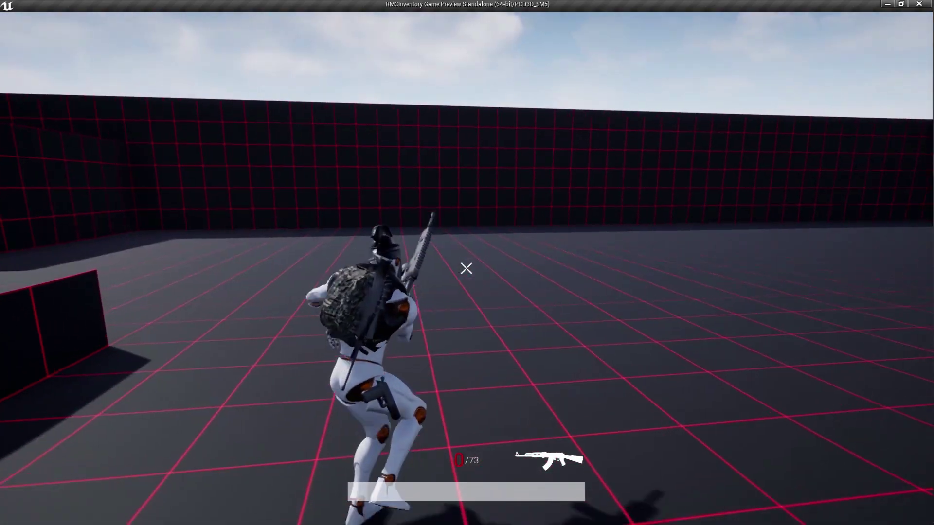
Step: Reload the rifle, spray the targets, reload to 30/22, then quit the preview
key("r")
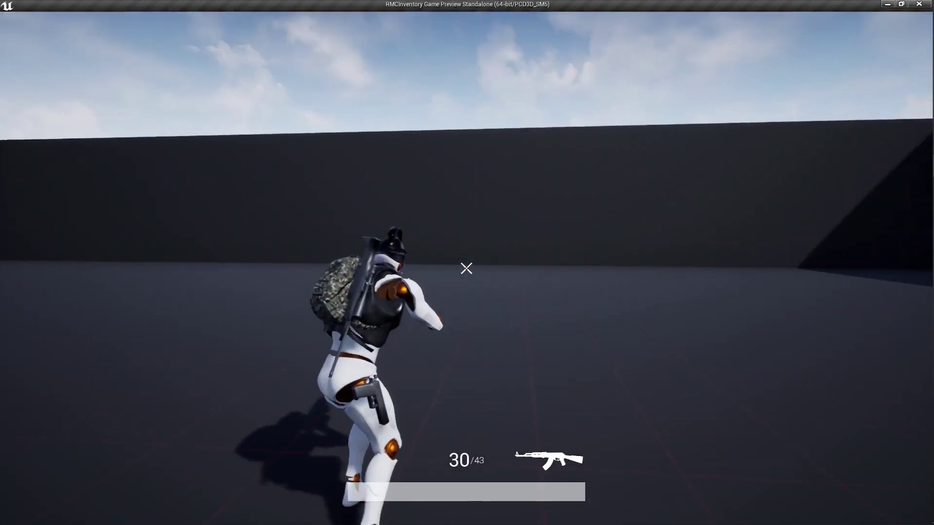
left_click(466, 268)
left_click_drag(466, 267, 466, 268)
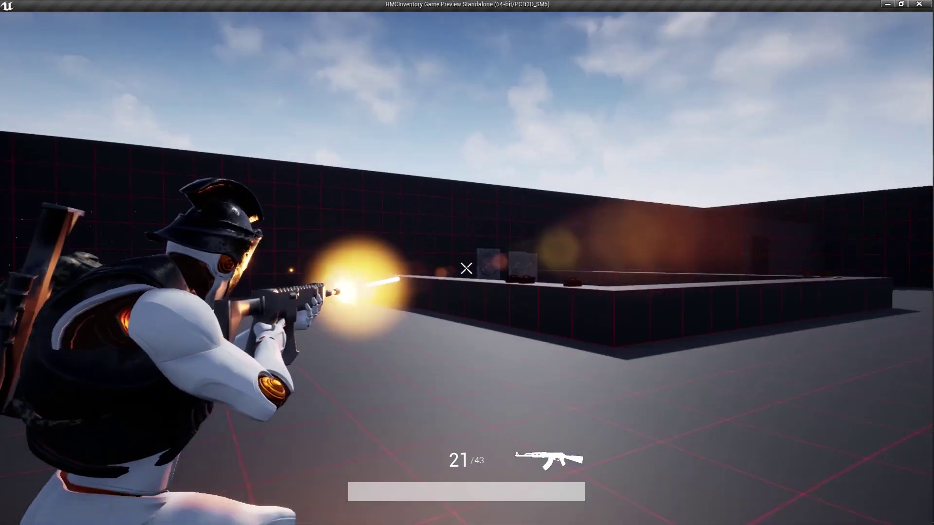
key("w")
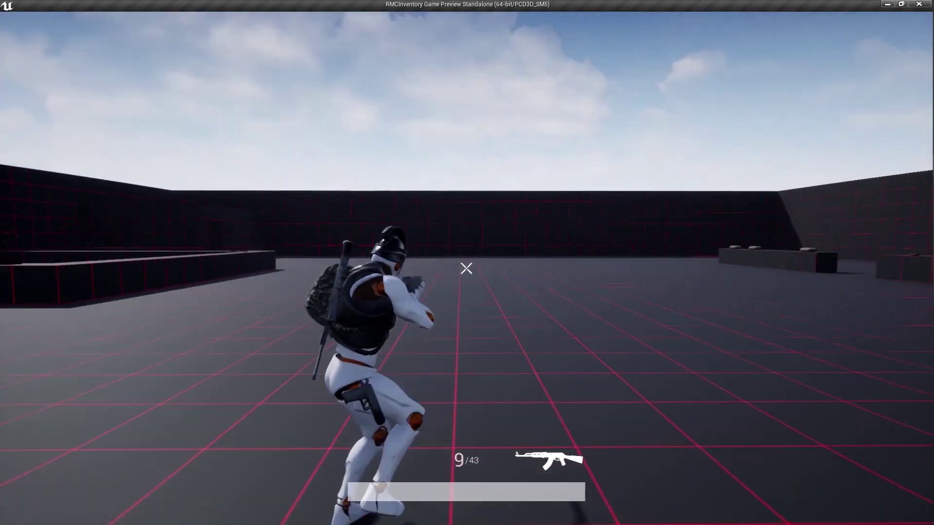
key("r")
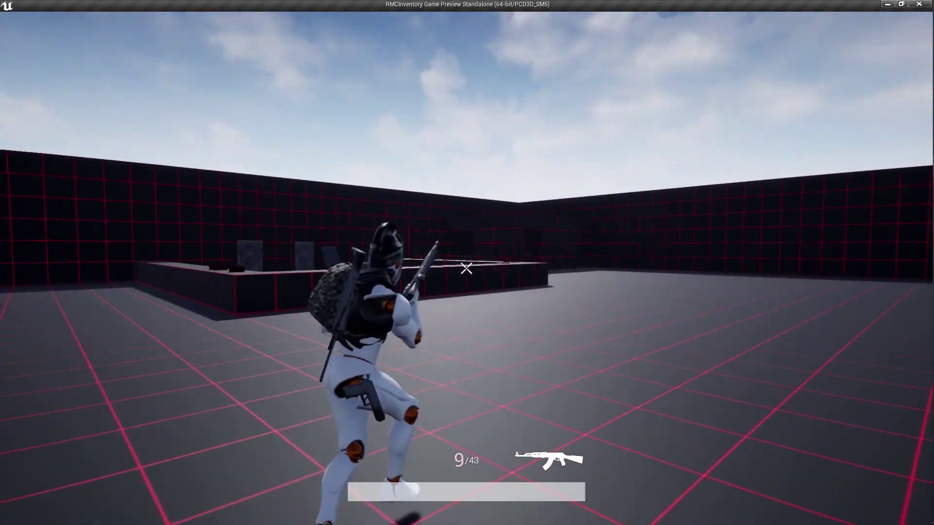
key("w")
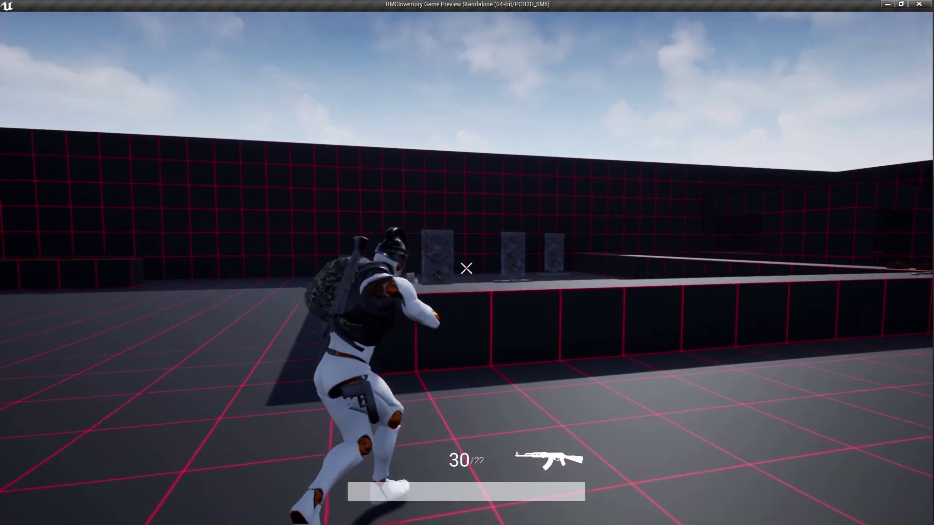
key("w")
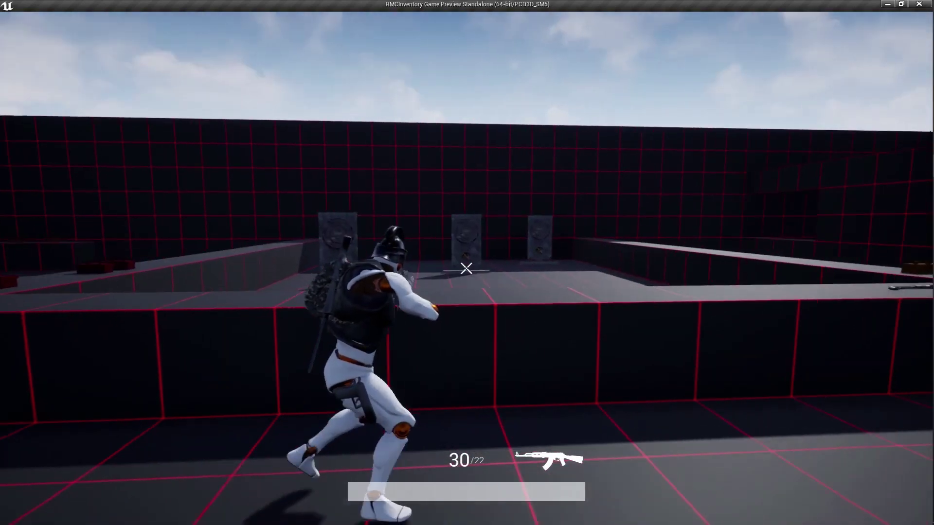
key("w")
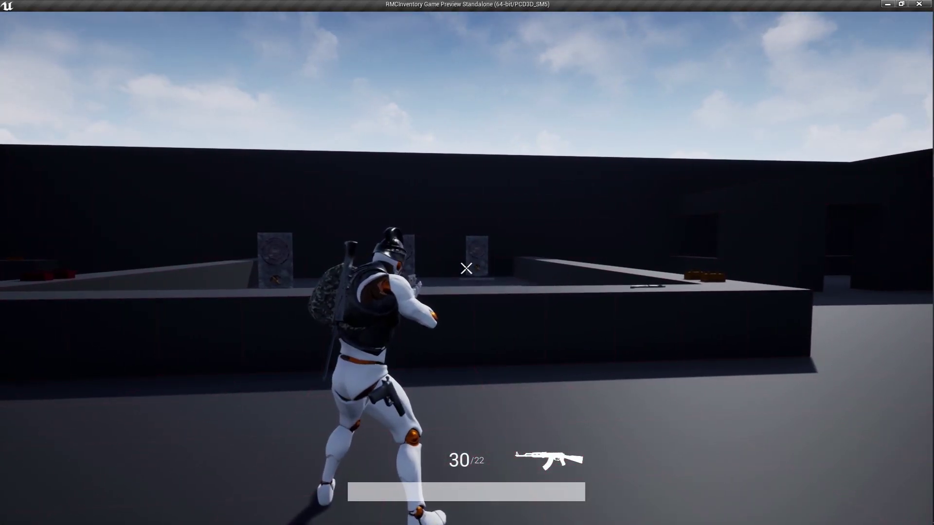
key("Escape")
Step: Delete BP_MasterCharacter's Right Mouse Button node beside the AIM events and recompile with F7
left_click(184, 4)
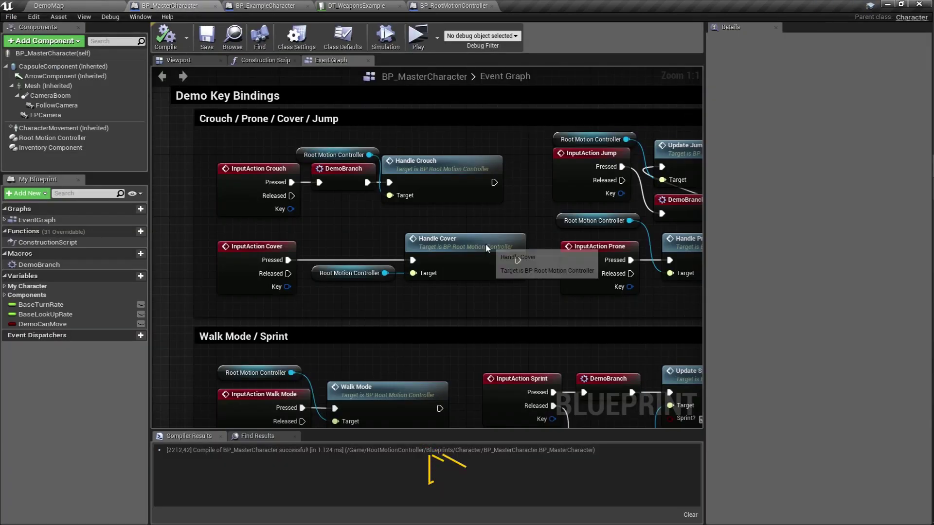
scroll(487, 248, "down", 3)
right_click_drag(481, 273, 140, 153)
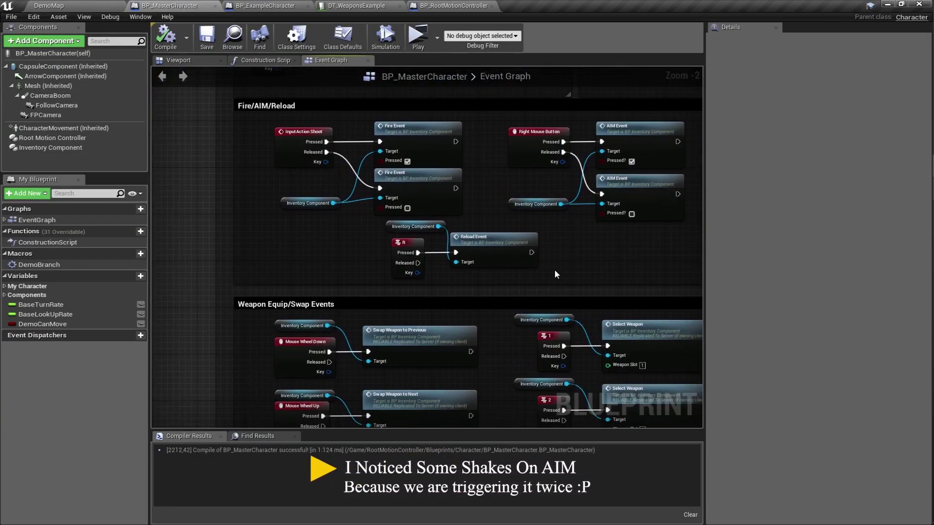
scroll(556, 273, "up", 3)
left_click_drag(347, 207, 339, 193)
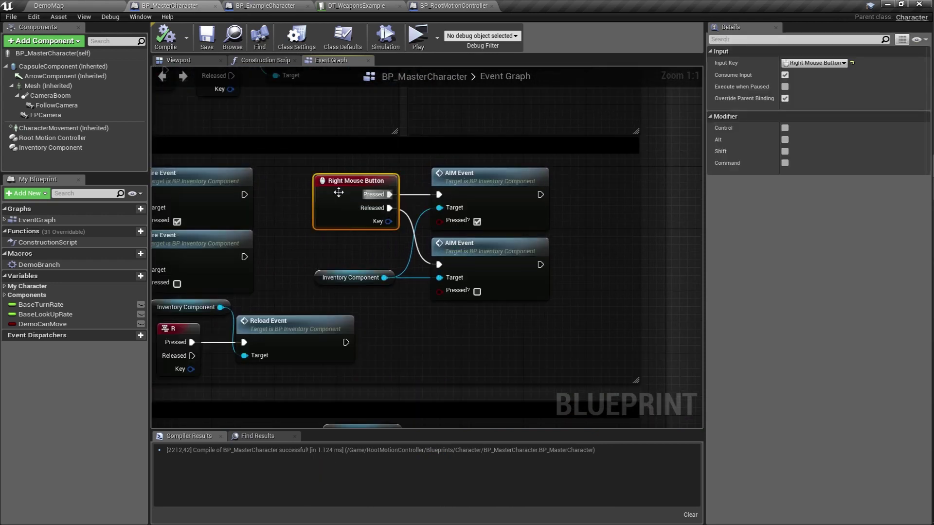
key("Delete")
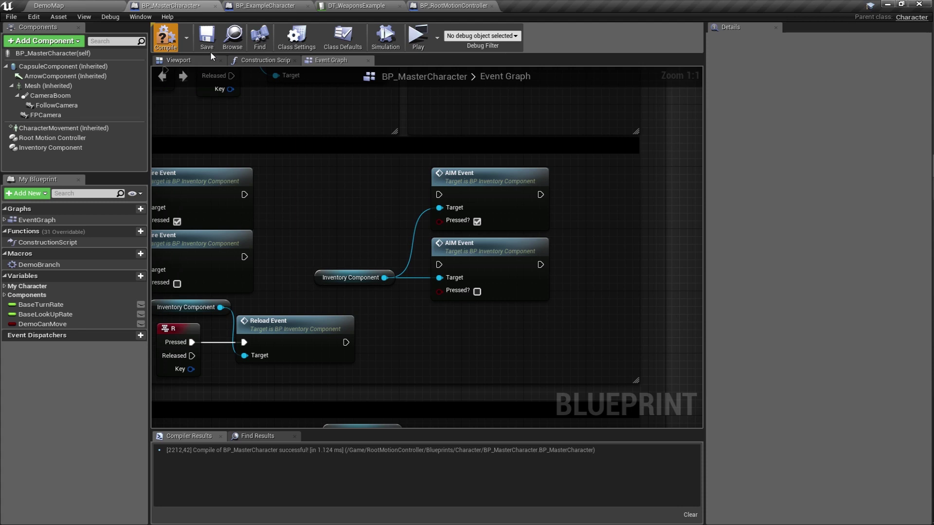
key("F7")
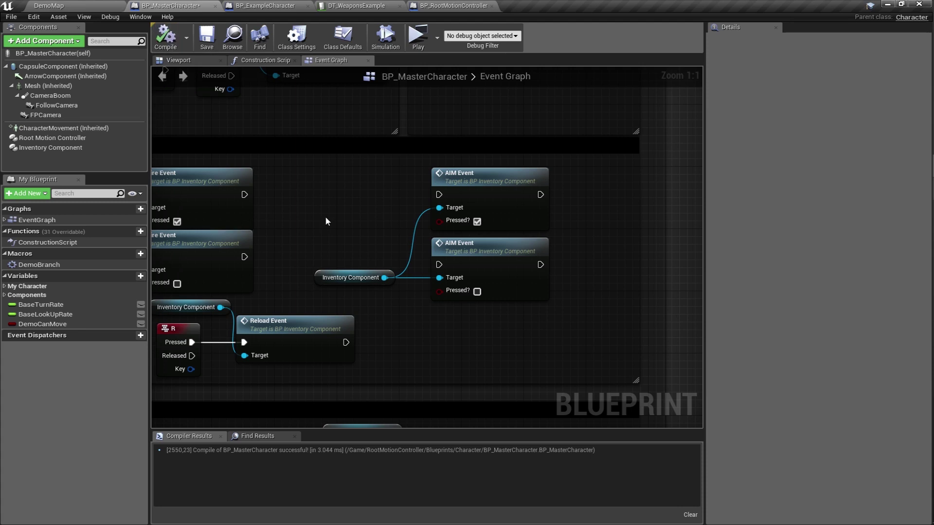
Step: Pan the event graph to the Walk Mode, Sprint and Handle Prone nodes
scroll(325, 216, "down", 5)
mouse_move(325, 216)
right_mouse_down()
mouse_move(493, 198)
mouse_move(688, 265)
right_mouse_up()
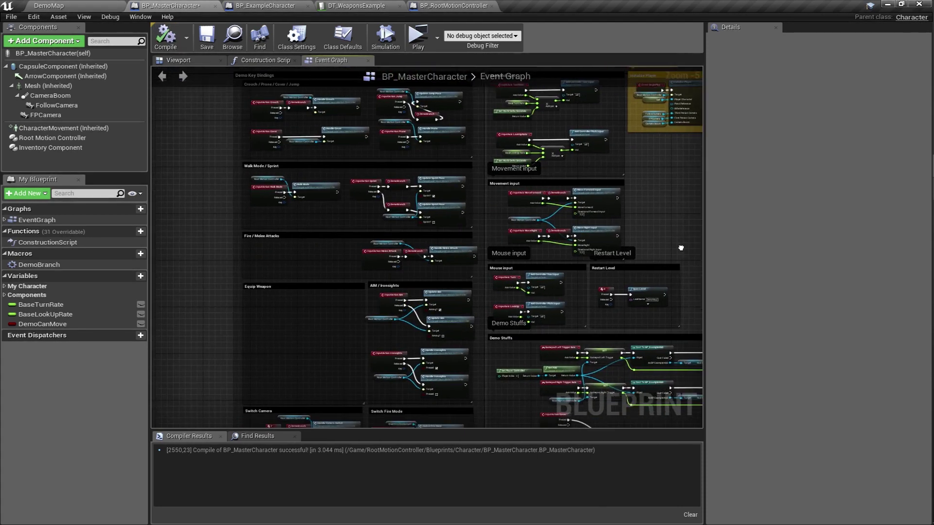
scroll(688, 265, "up", 5)
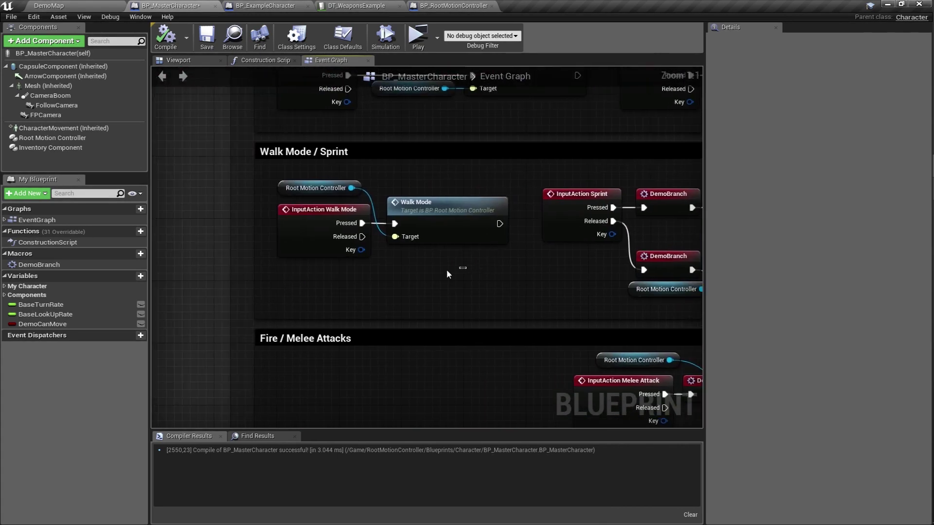
right_click_drag(445, 269, 351, 391)
right_click_drag(388, 246, 302, 205)
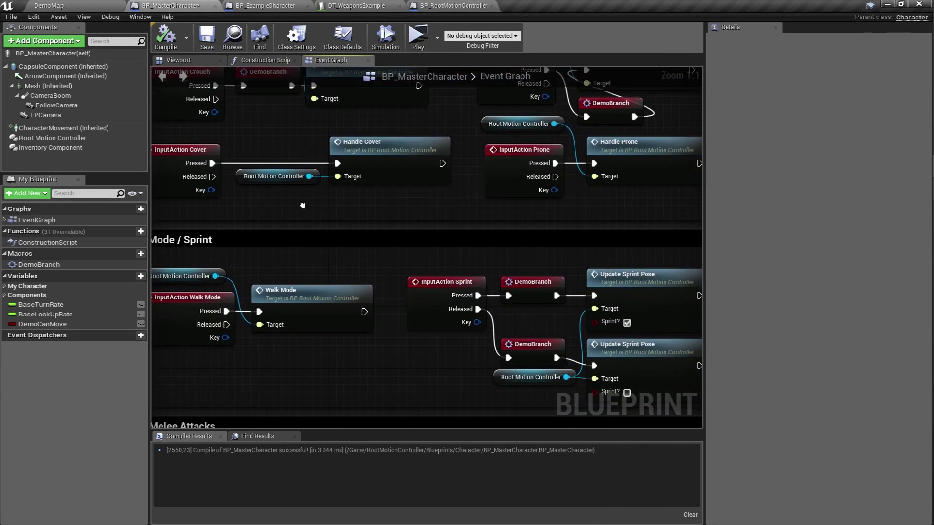
Step: Tick Can Take Cover After Parkour's default in BP_RootMotionController, then start a standalone play test
left_click(451, 9)
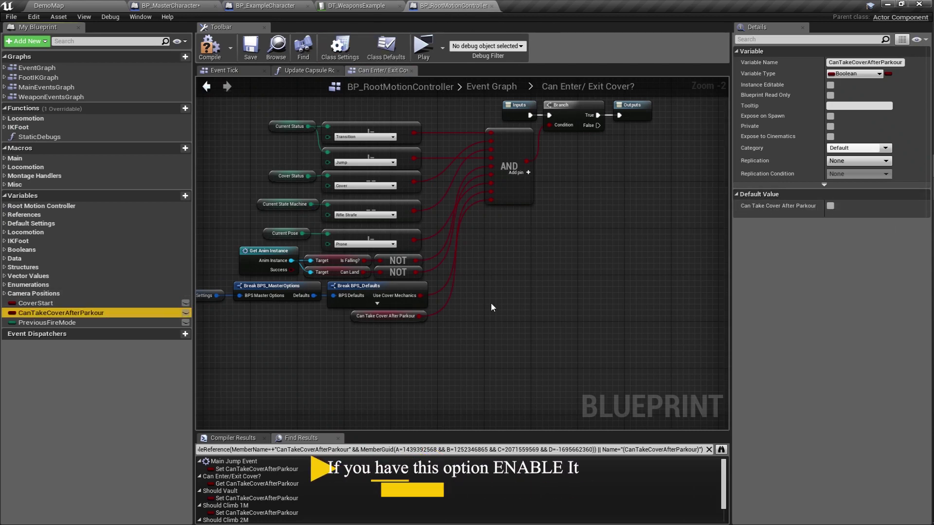
left_click(830, 205)
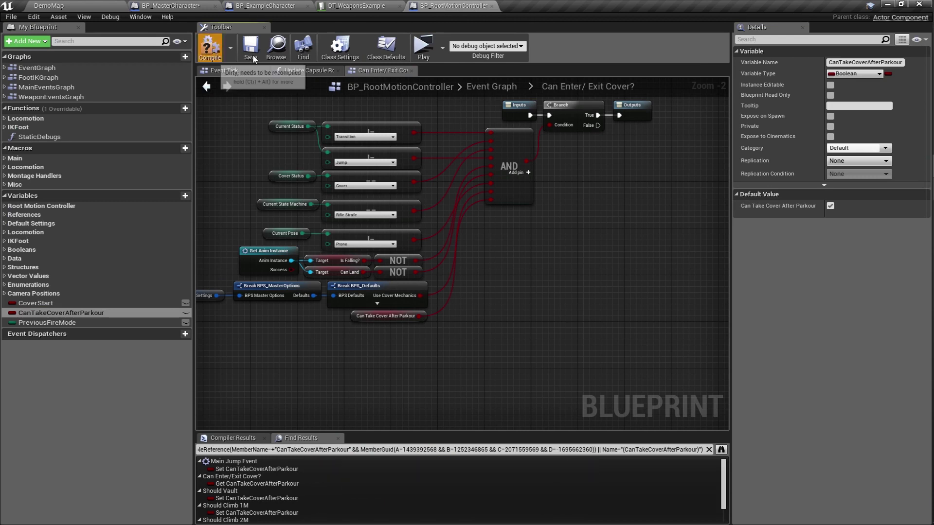
left_click(423, 53)
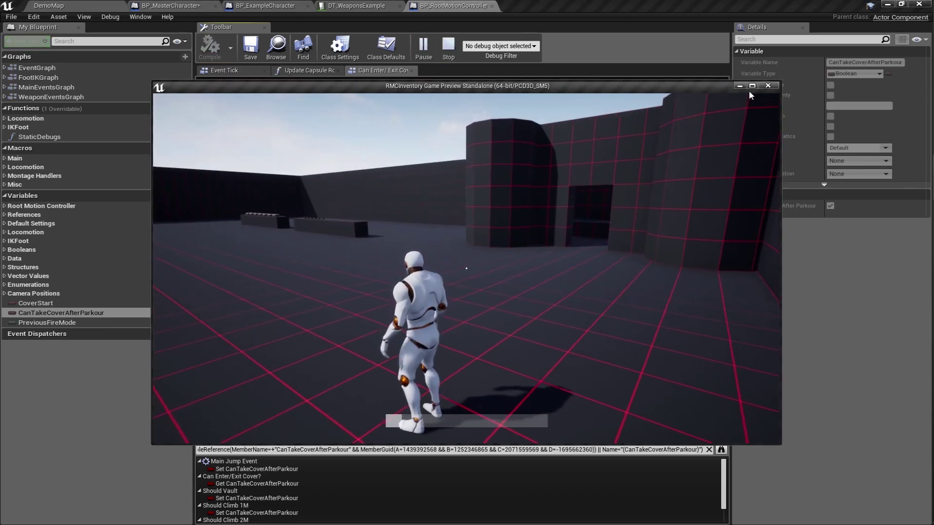
Step: Maximise the preview, run into the room to grab the rifle, and reload it
left_click(751, 86)
key("w")
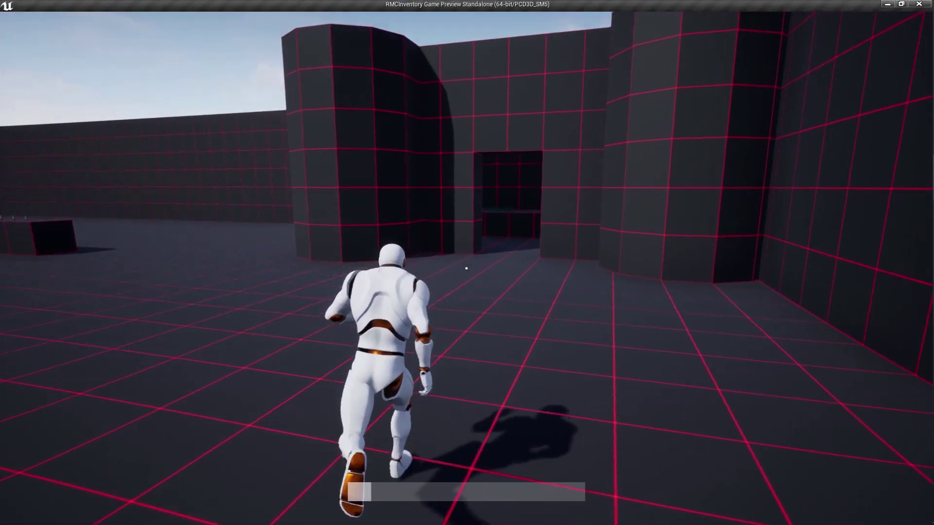
key("w")
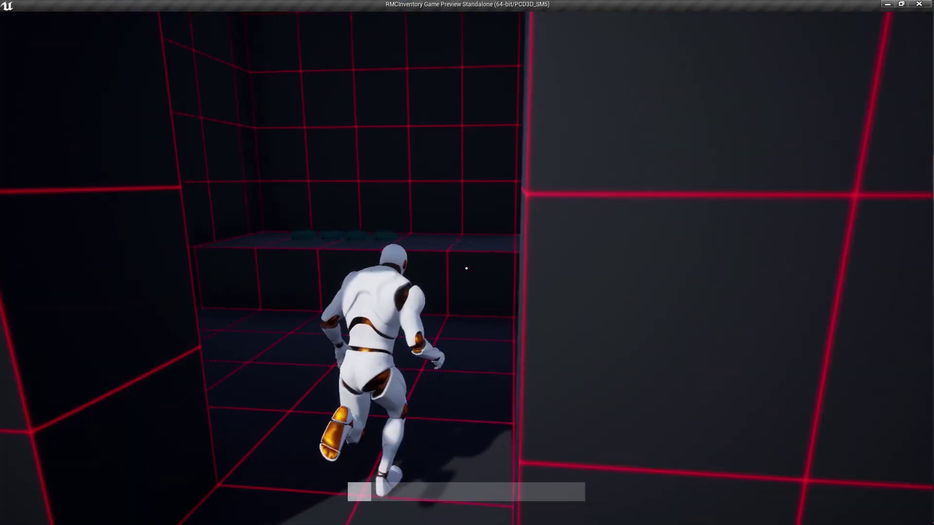
key("w")
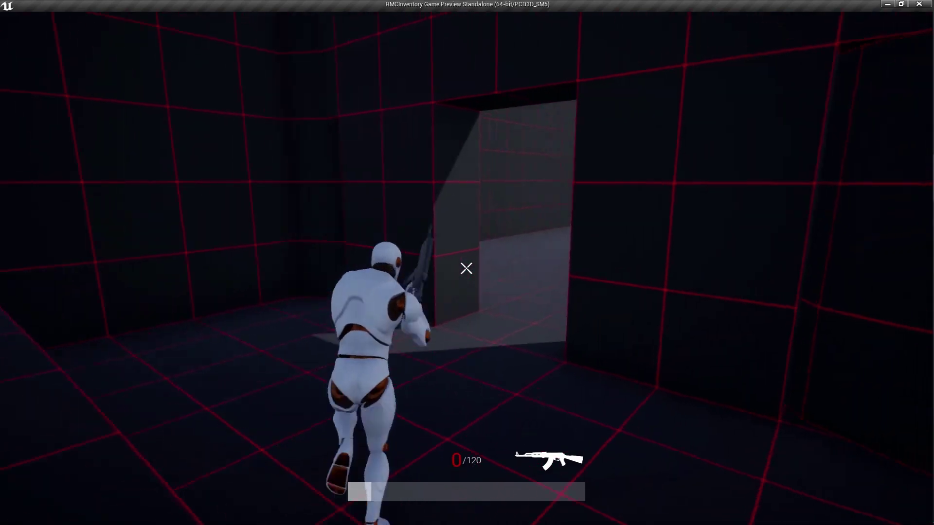
key("r")
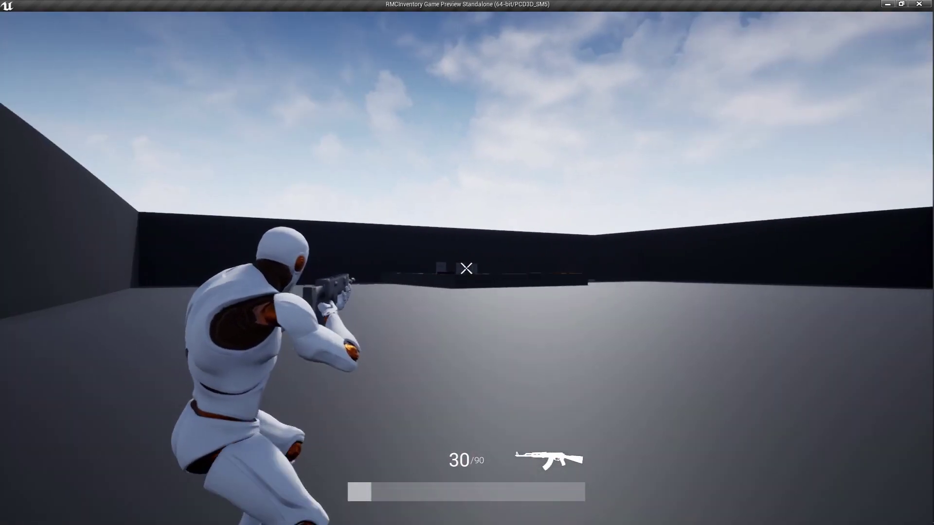
Step: Fire the rifle at the wall and targets, including burst-fire, down to 3/90
left_click(466, 268)
left_click(466, 268)
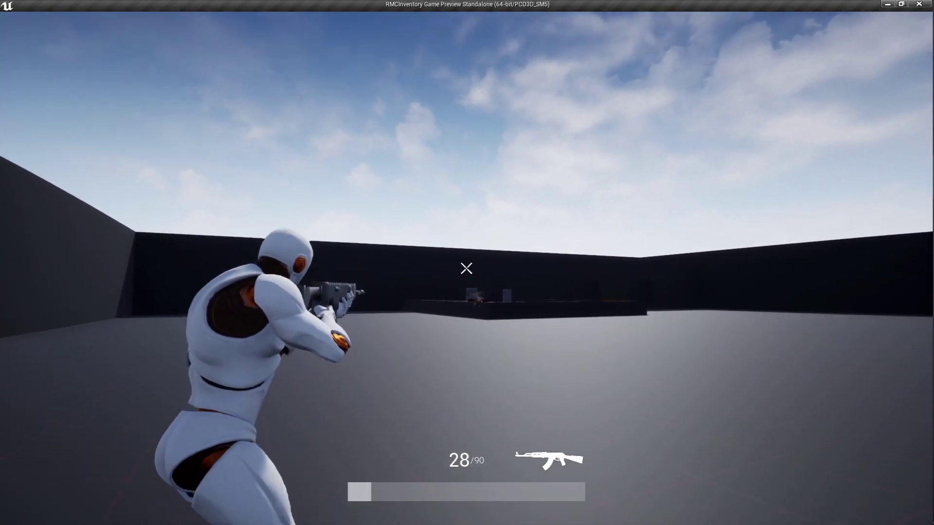
left_click(466, 268)
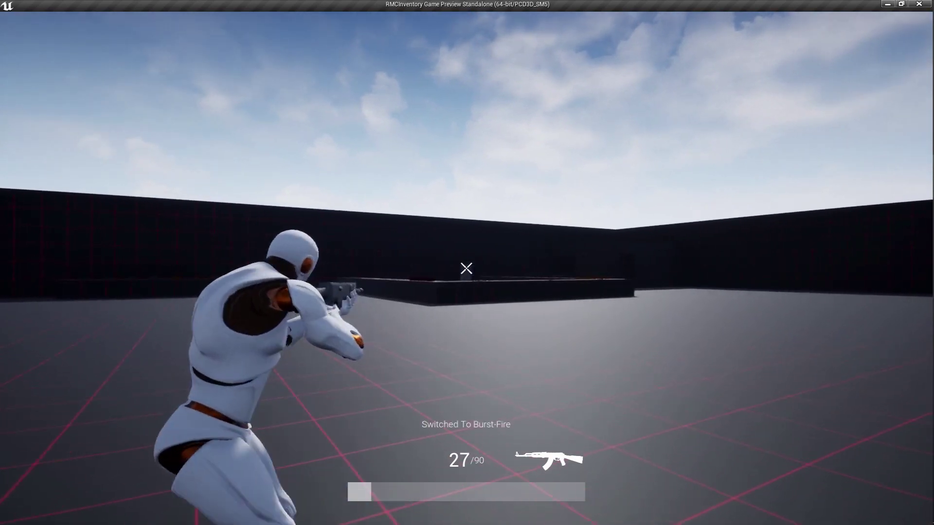
left_click(466, 268)
left_click(466, 268)
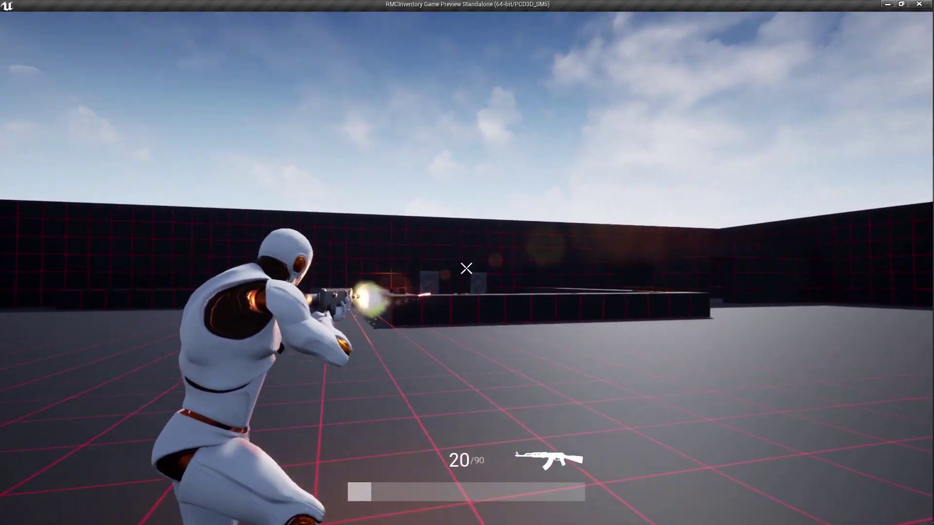
left_click(466, 268)
left_click(466, 268)
left_click(466, 268)
left_click(466, 268)
left_click(466, 268)
left_click(466, 268)
left_click(466, 268)
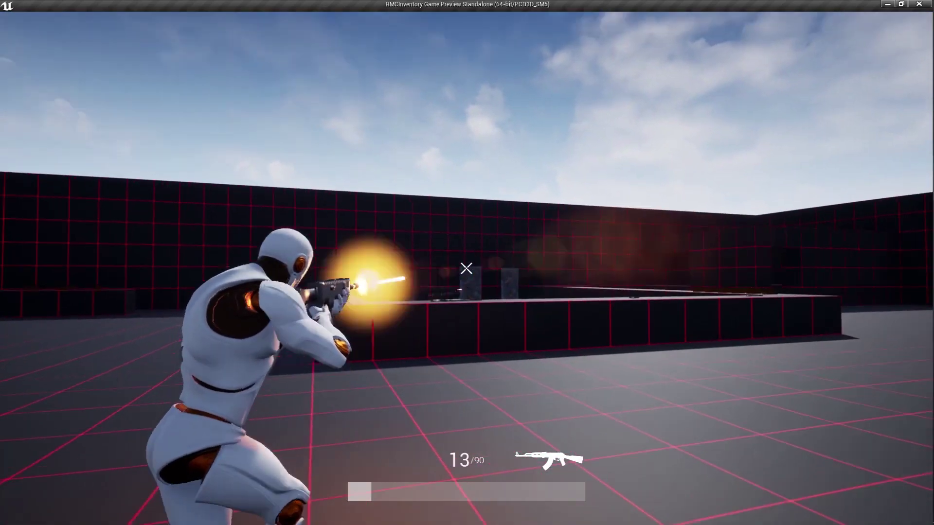
left_click(466, 268)
left_click(466, 268)
left_click(466, 268)
left_click(466, 268)
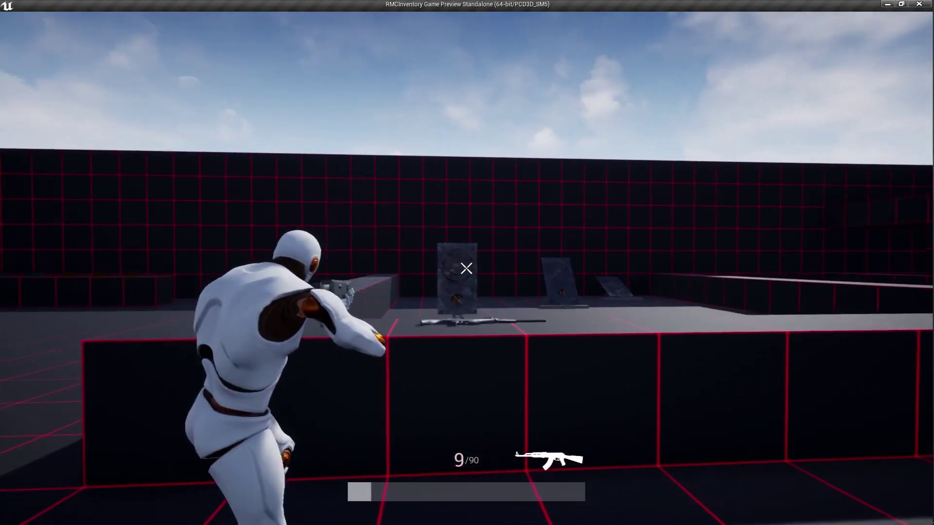
left_click(466, 267)
left_click(465, 268)
left_click(466, 268)
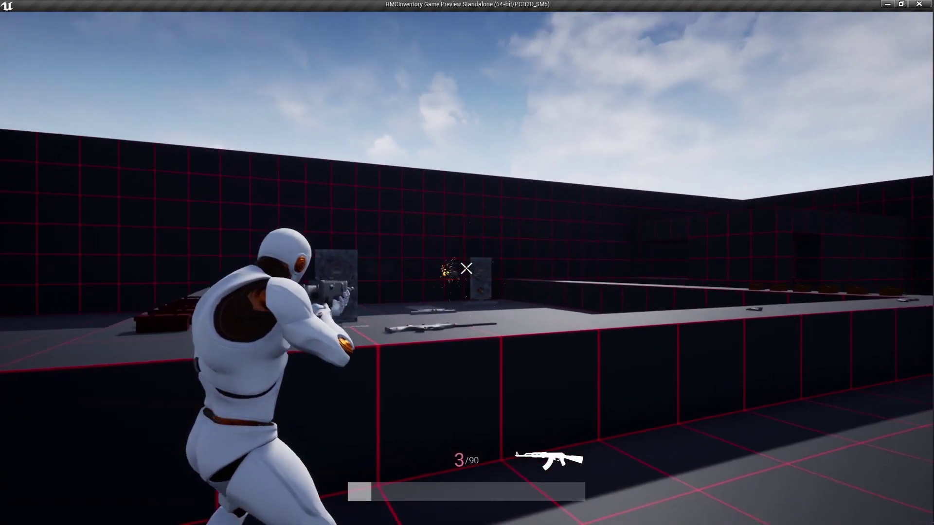
left_click(466, 268)
left_click(466, 268)
left_click(466, 268)
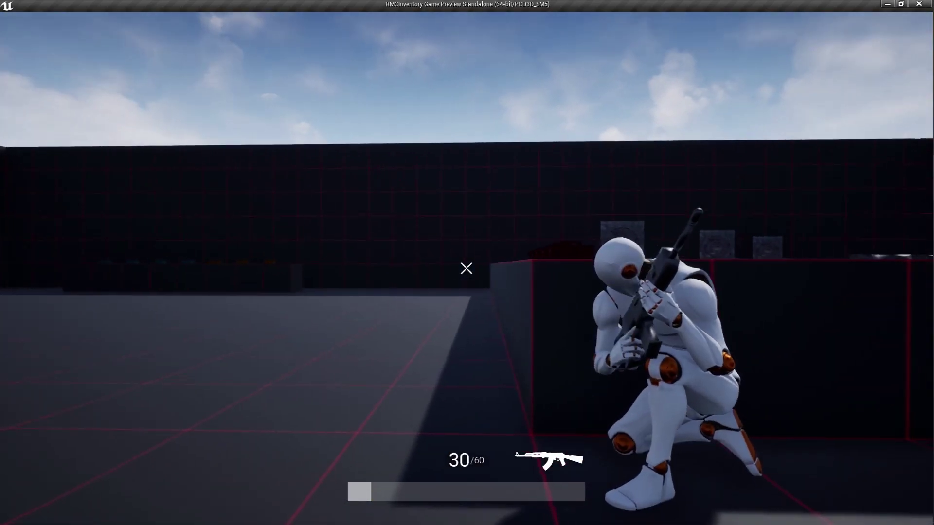
Step: Fire the freshly loaded rifle around the corner walls, corridor and far wall
left_click(466, 268)
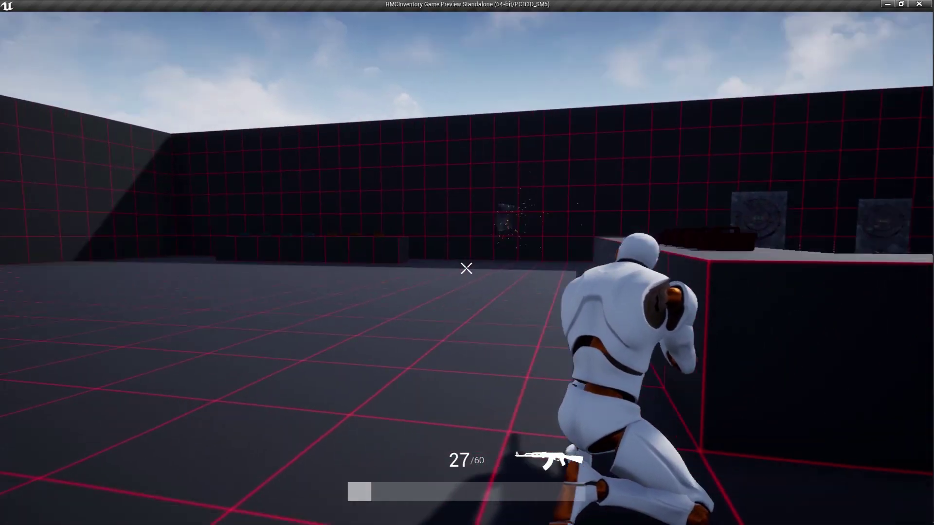
left_click(466, 268)
left_click(466, 268)
left_click(465, 268)
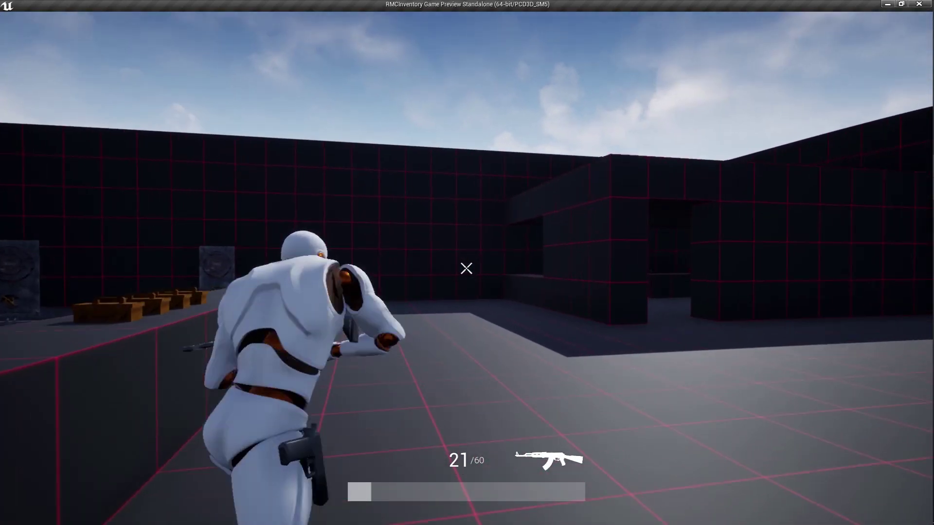
left_click(465, 268)
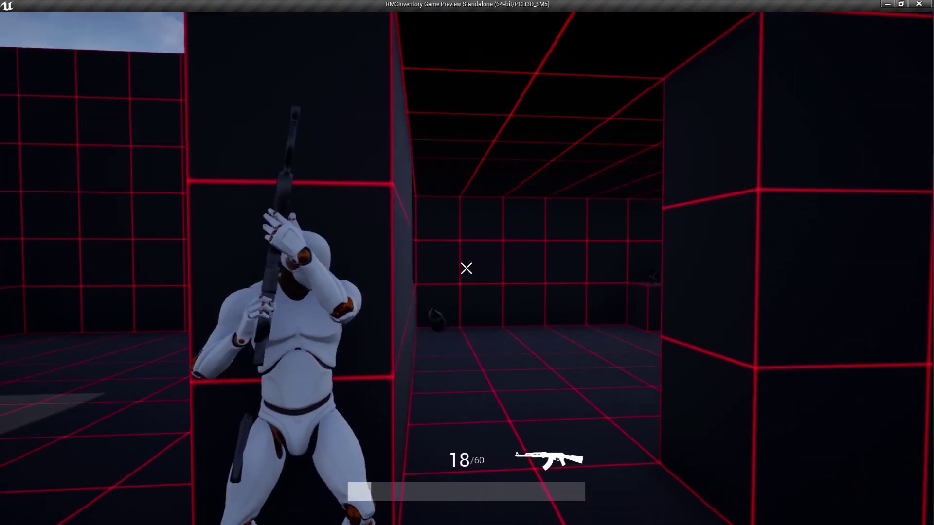
left_click(465, 268)
left_click(465, 268)
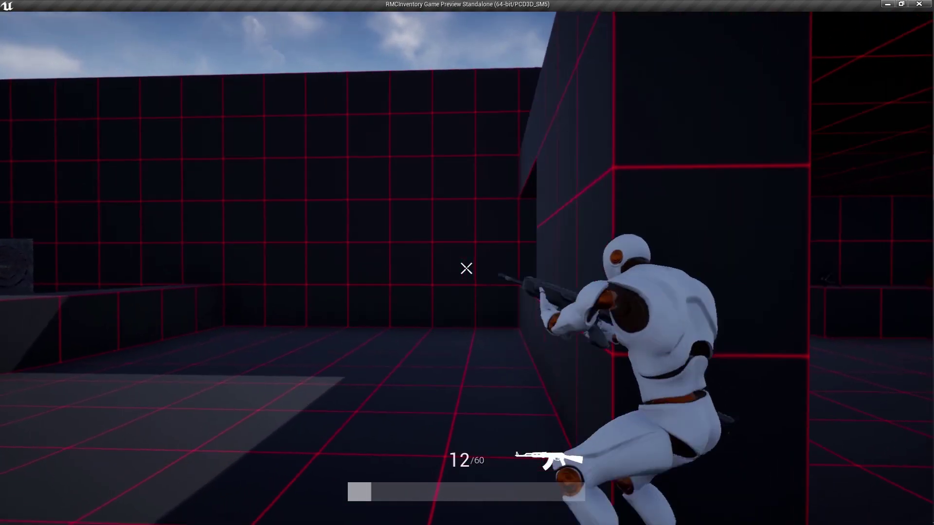
left_click(466, 268)
left_click(466, 268)
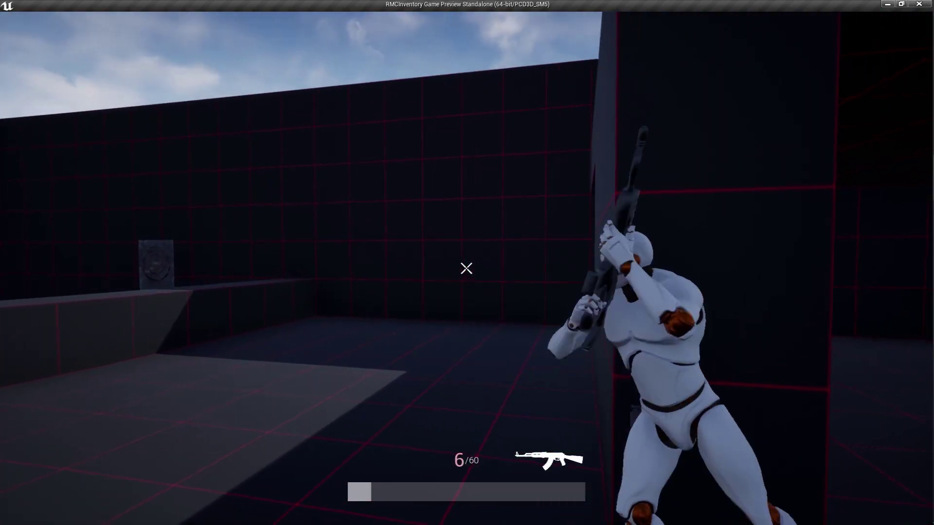
Step: Reload the rifle to 30/36 and open the inventory showing two Helmet Lv2 nearby
key("Tab")
key("Tab")
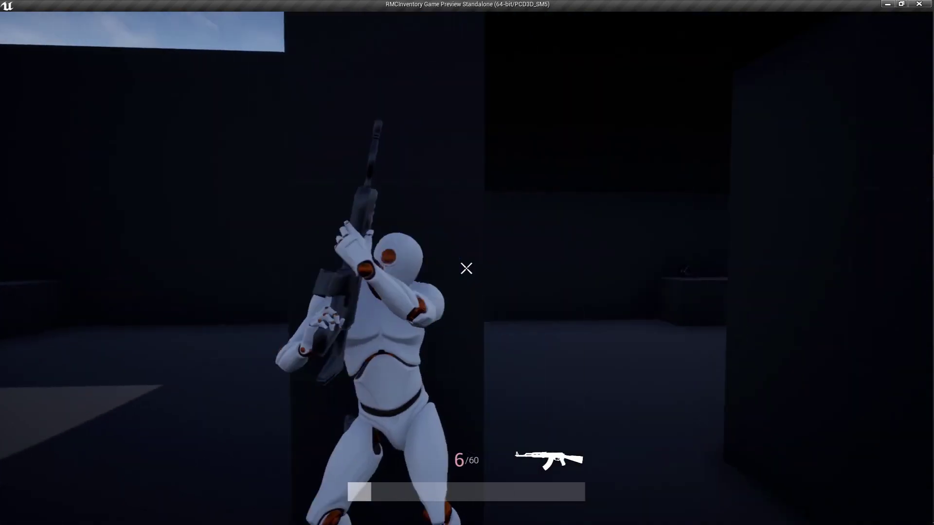
key("w")
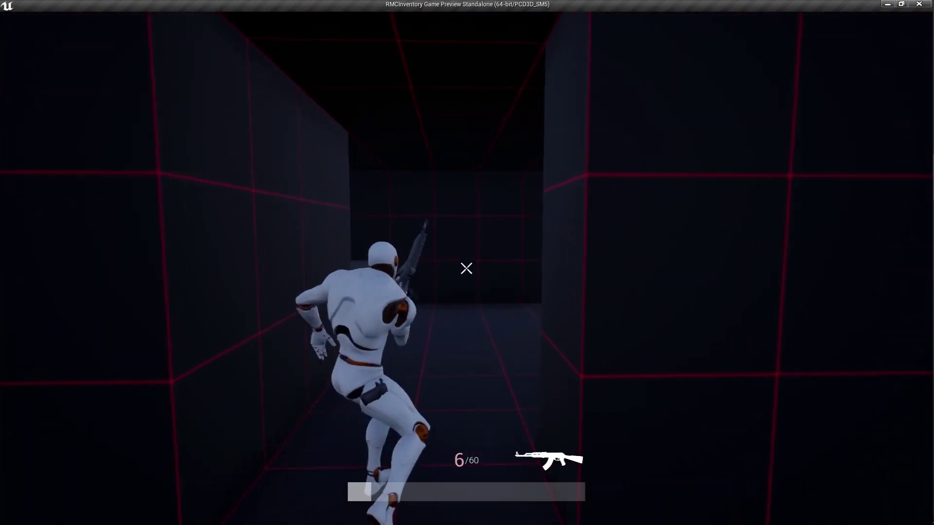
key("r")
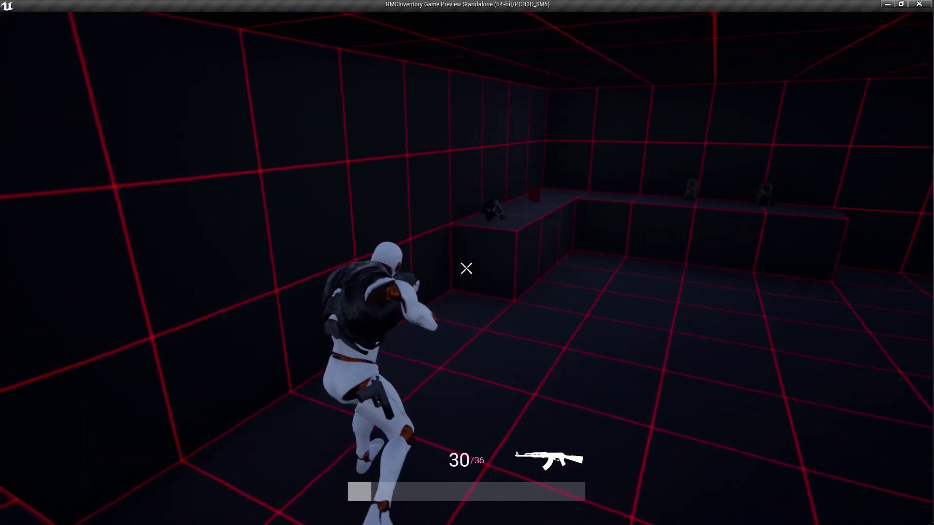
key("Tab")
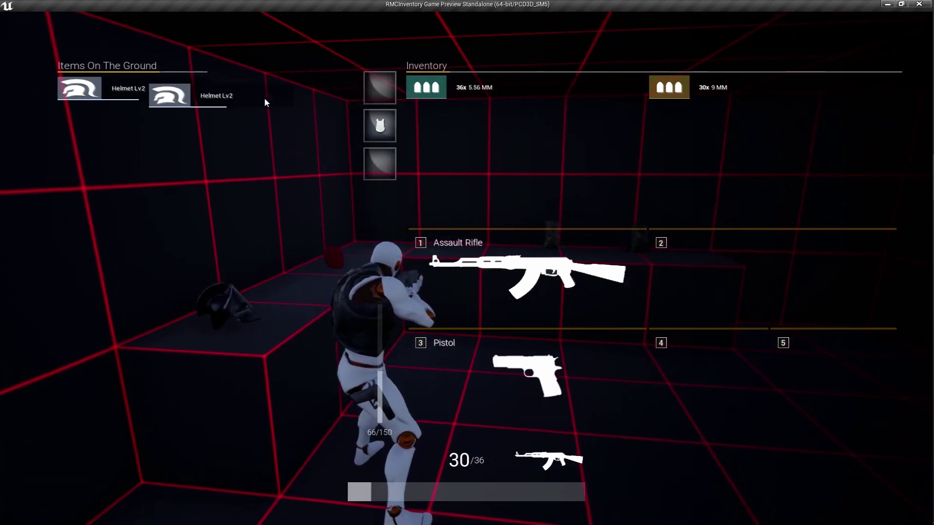
Step: Pick up the Helmet Lv2 and the nearby backpack, then walk into the arena
left_click(264, 102)
key("Tab")
key("f")
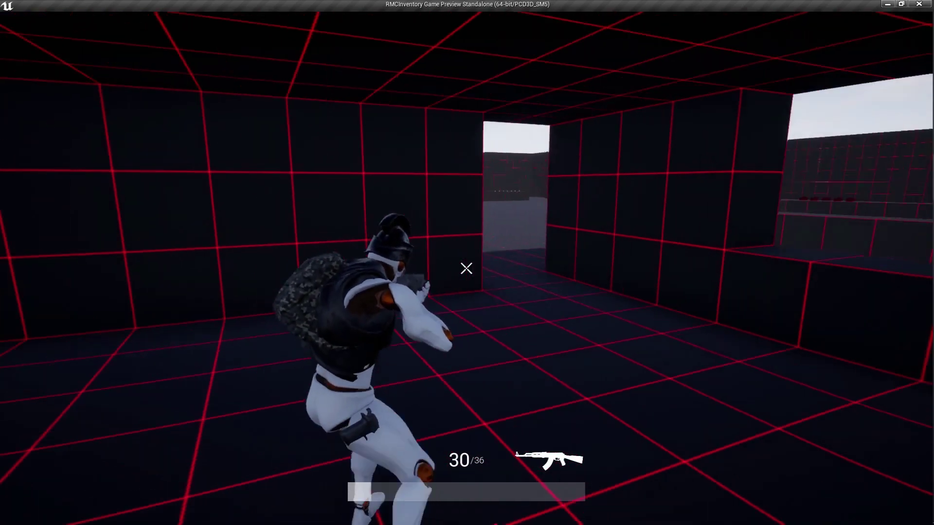
key("w")
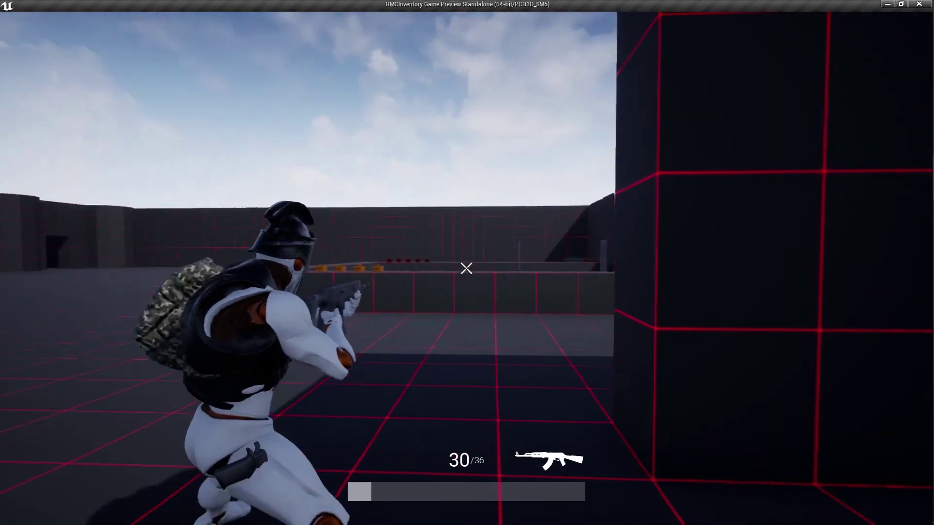
Step: Fire the rifle at the target wall and reload it
left_click(466, 268)
left_click(465, 268)
left_click(465, 267)
left_click(466, 268)
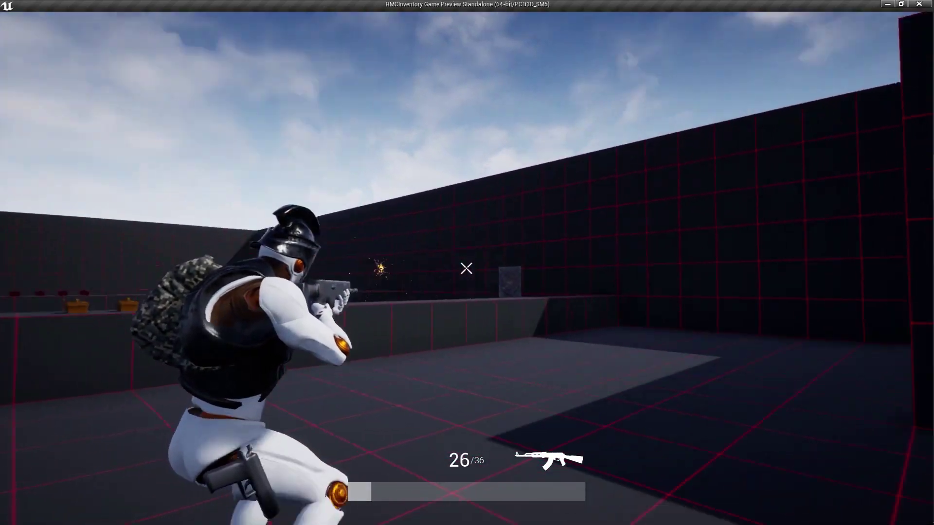
left_click(466, 268)
left_click(466, 268)
left_click(466, 268)
left_click(465, 267)
left_click(466, 268)
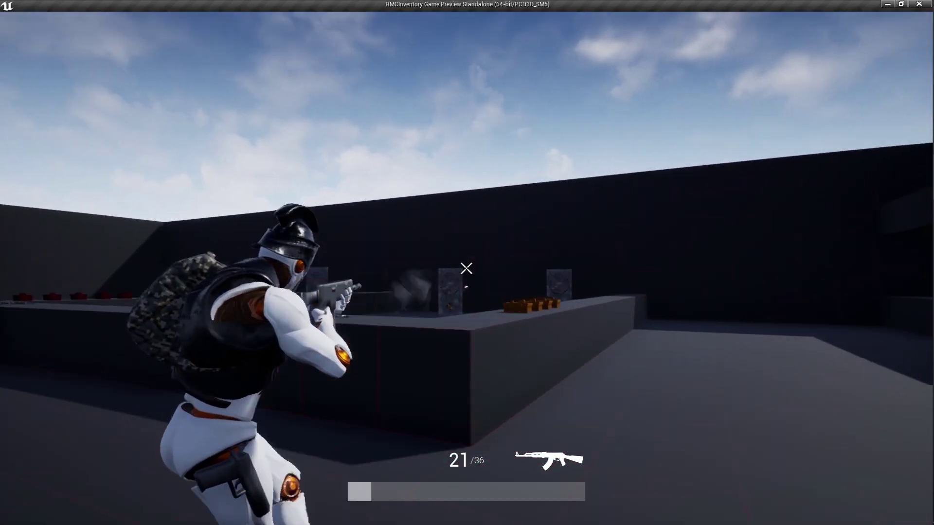
left_click(466, 268)
left_click(466, 268)
left_click(466, 268)
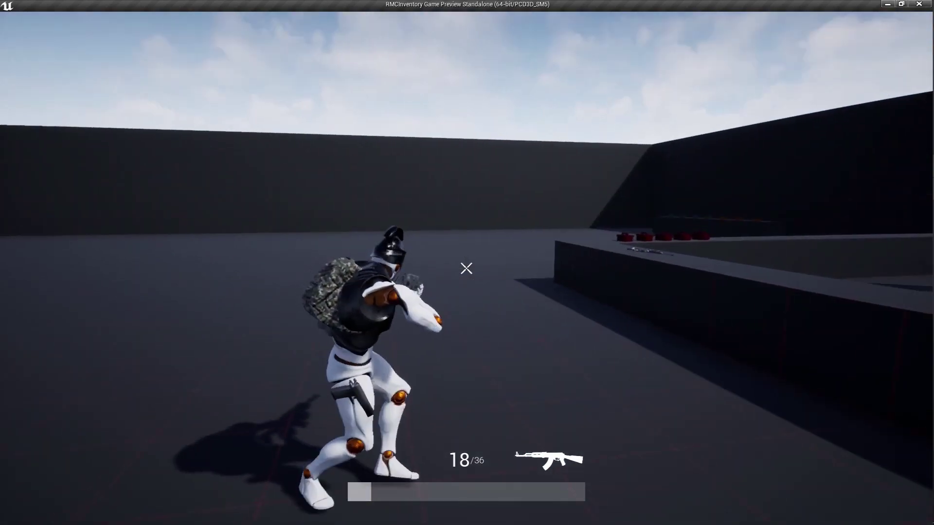
key("r")
Step: Drop the Assault Rifle from the inventory, run around the arena, and close the preview
key("Tab")
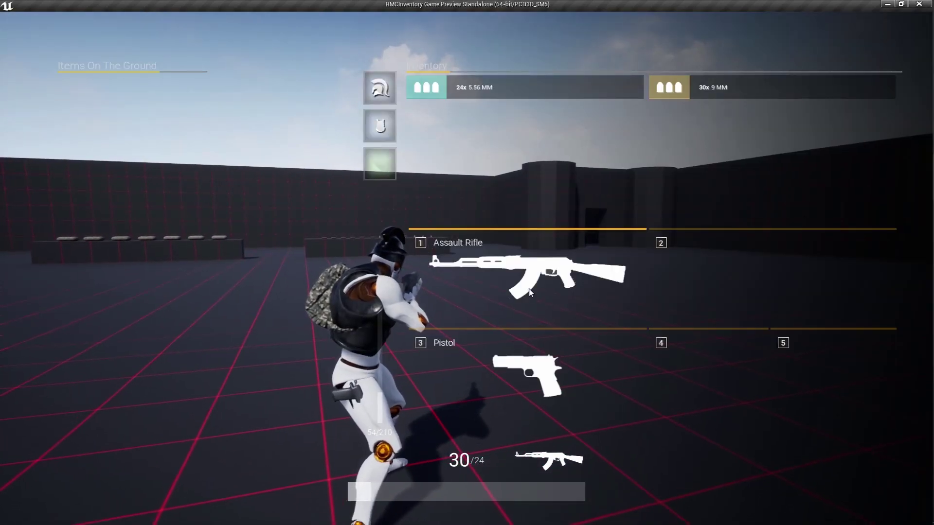
left_click_drag(530, 292, 132, 250)
key("Tab")
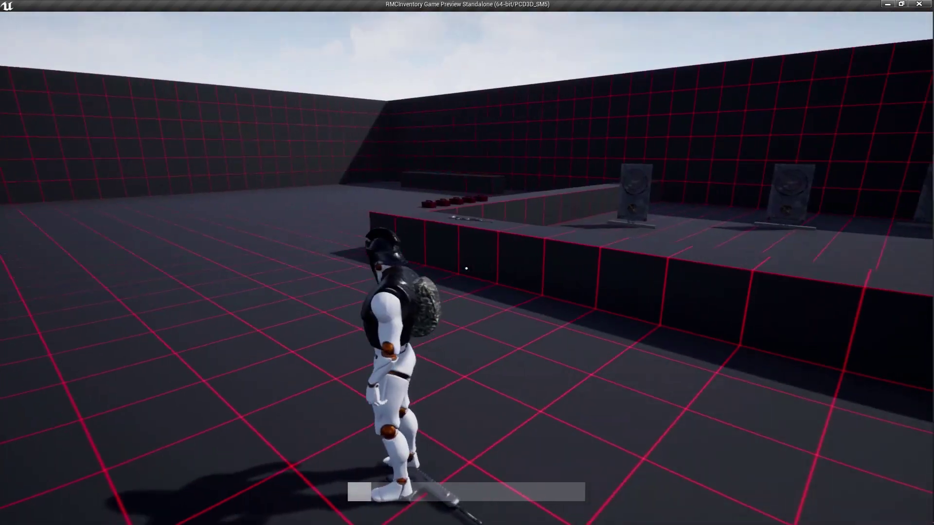
key("w")
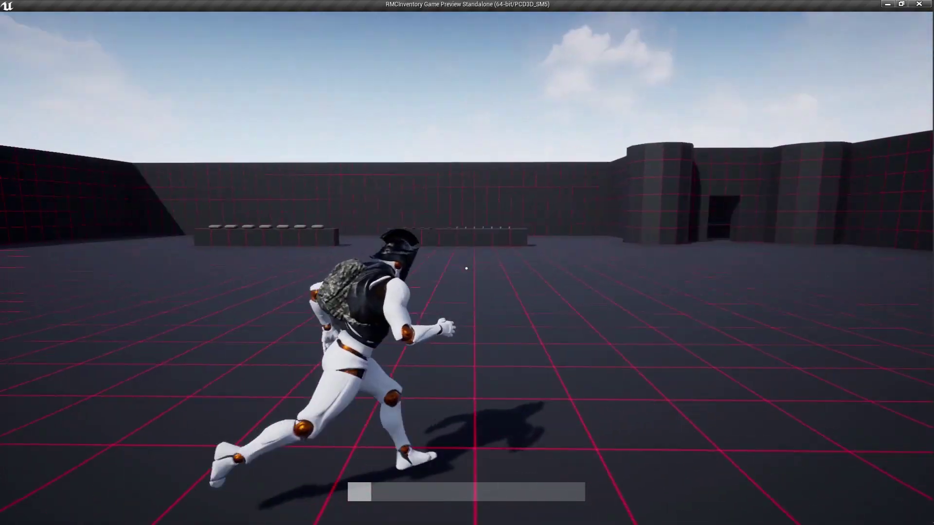
key("s")
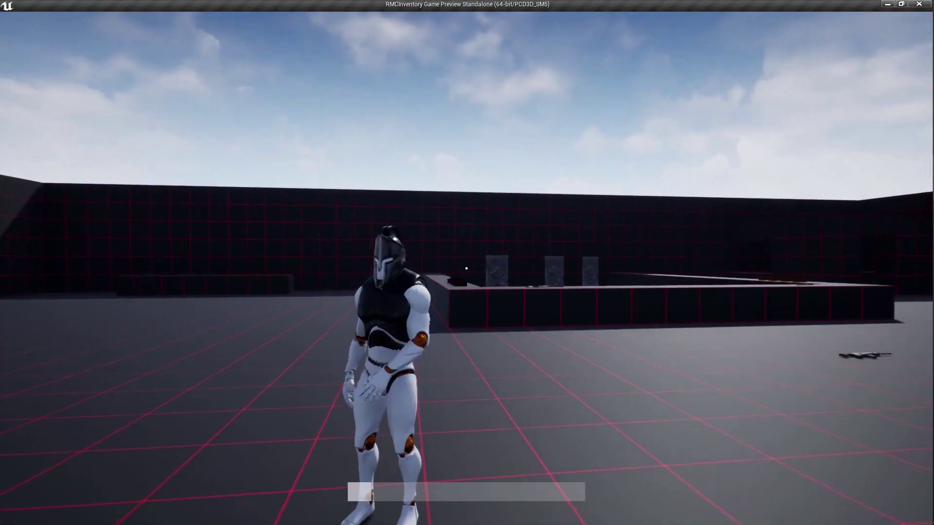
key("s")
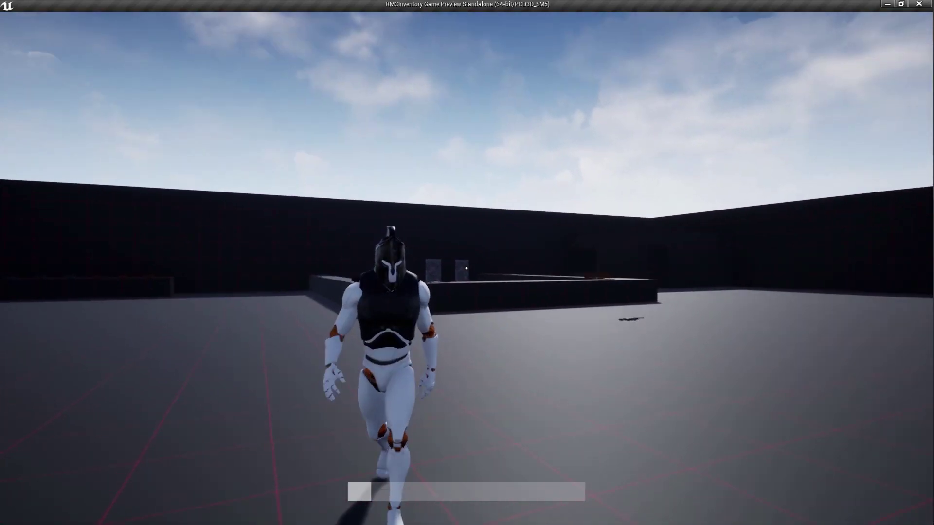
key("s")
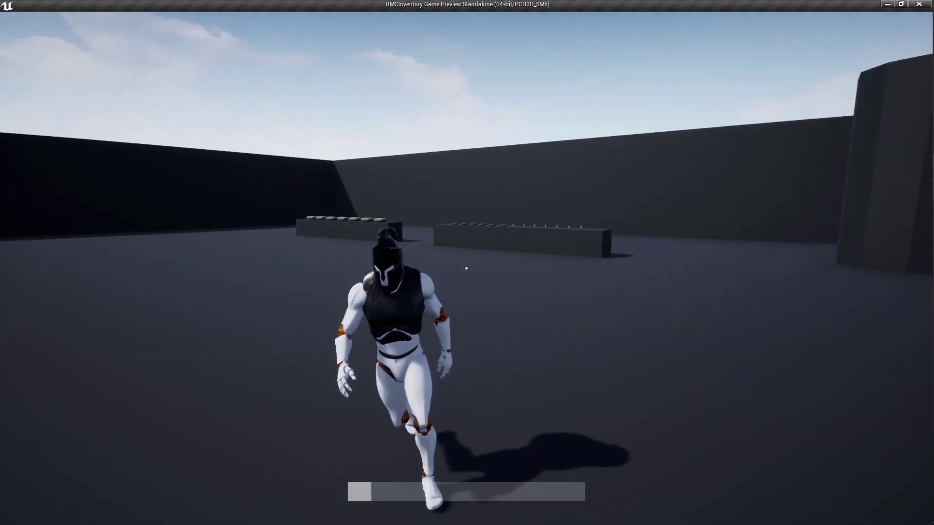
key("s")
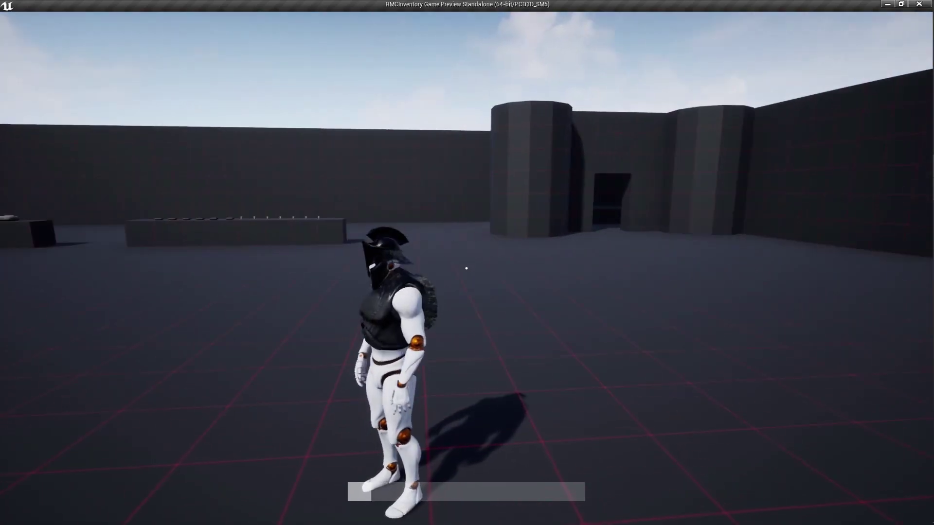
key("Escape")
Step: From BP_MasterCharacter's Inventory Component, open BP_InventoryComponent for editing
left_click(191, 4)
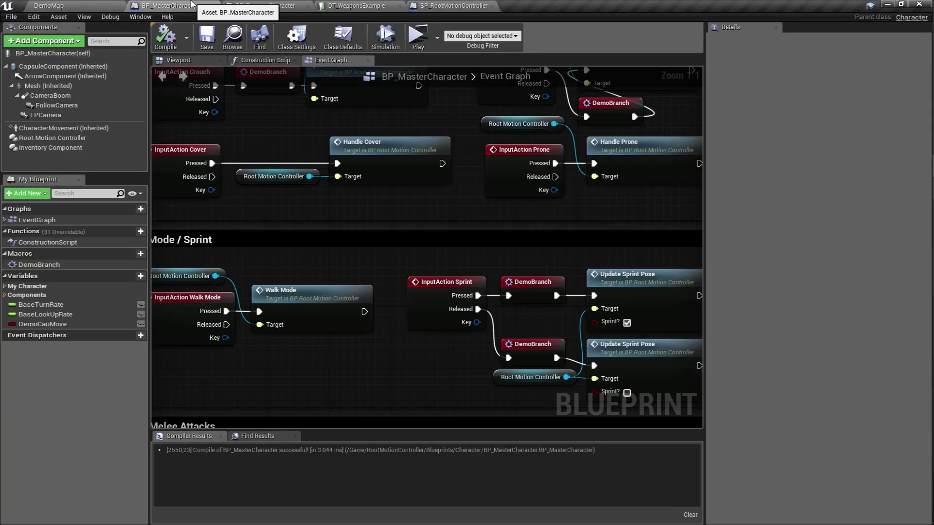
left_click(261, 4)
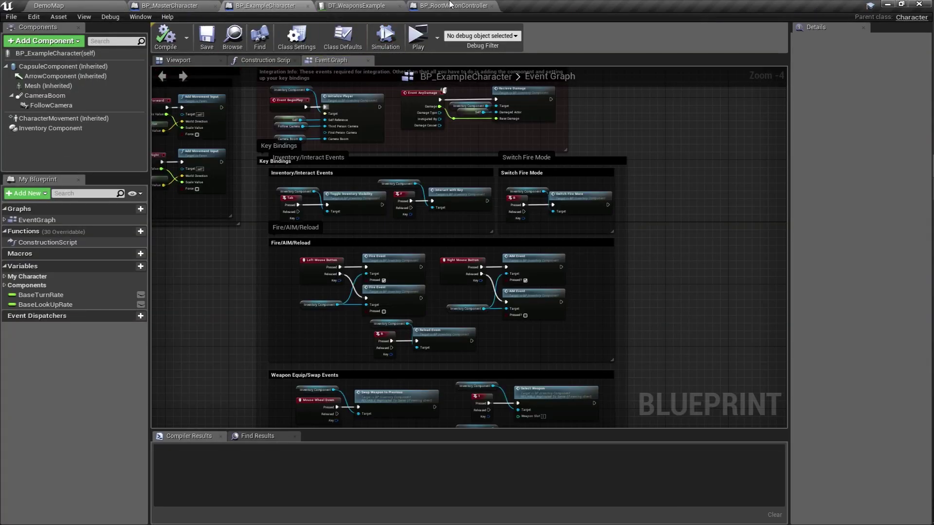
left_click(170, 5)
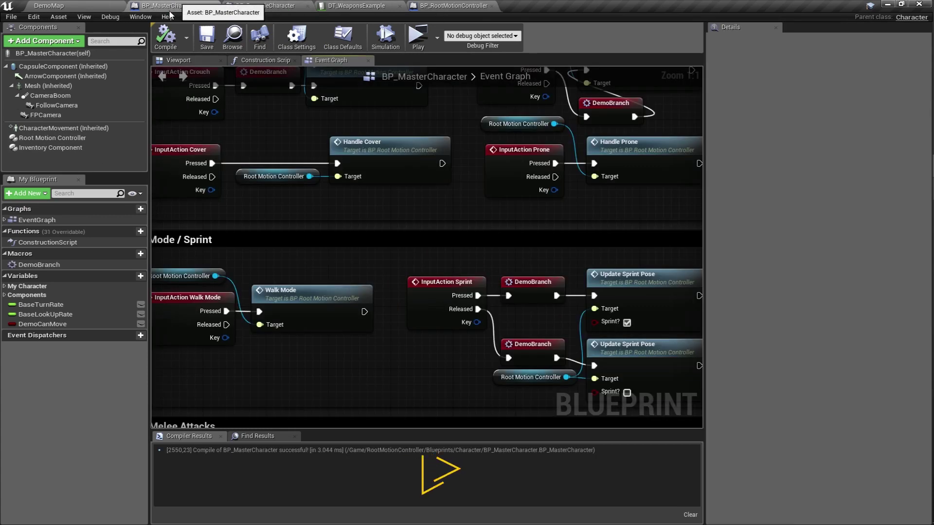
right_click(47, 146)
left_click(104, 262)
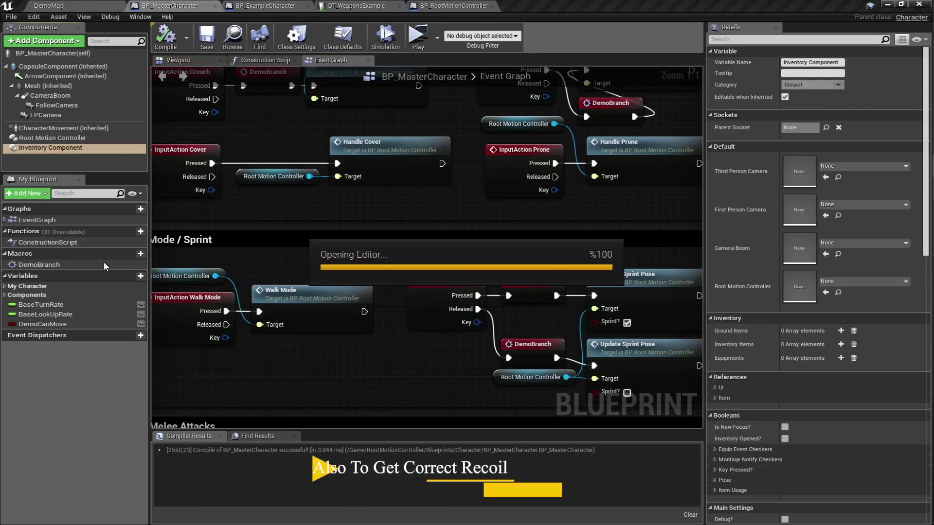
Step: Search the blueprint for 'aim' and jump to the Aiming? usage on Add Pitch Input for Recoil
scroll(268, 414, "up", 1)
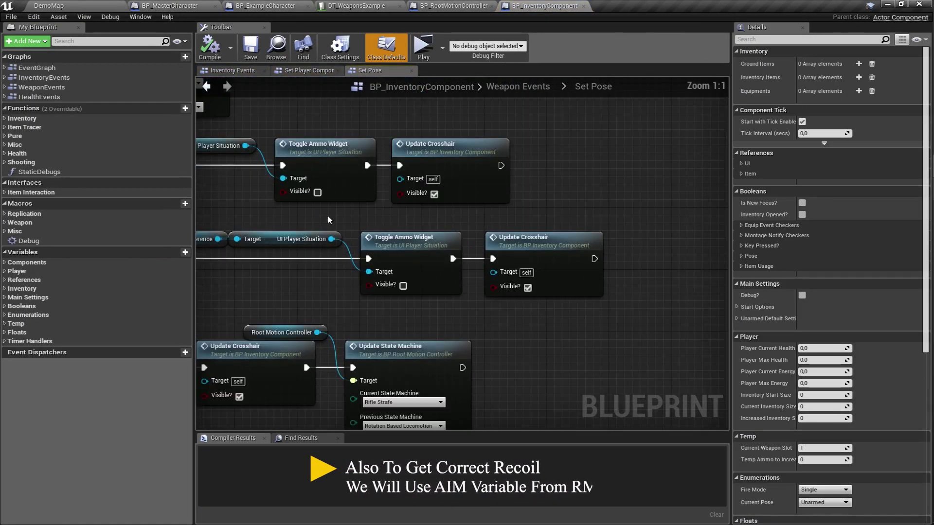
right_click_drag(268, 414, 556, 332)
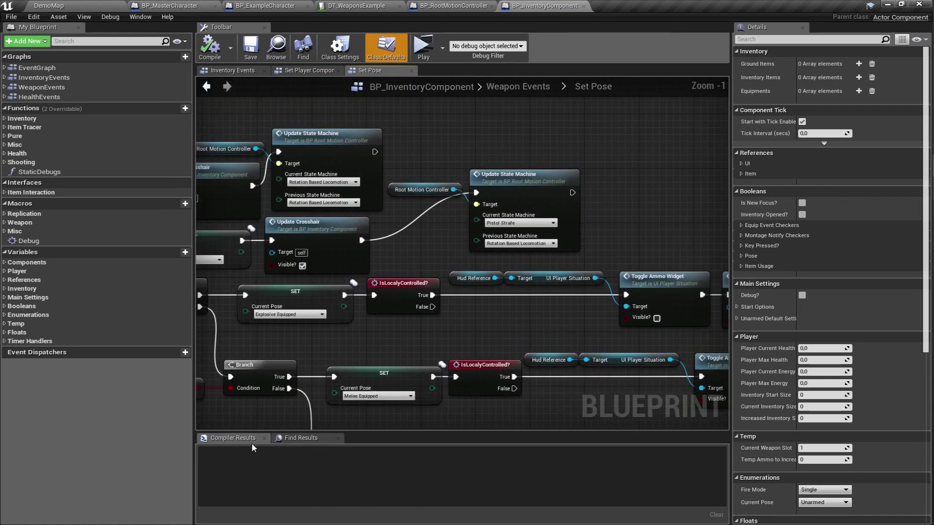
left_click(314, 439)
type("aim")
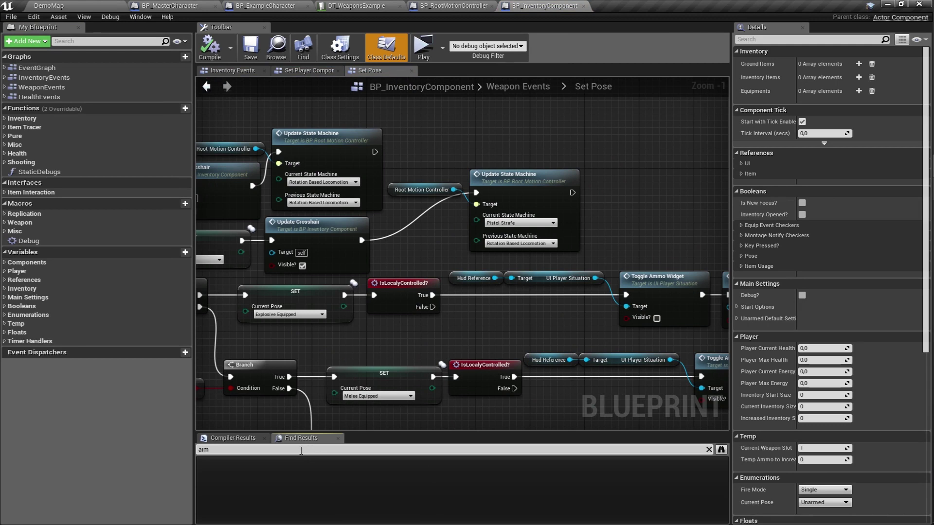
key("Return")
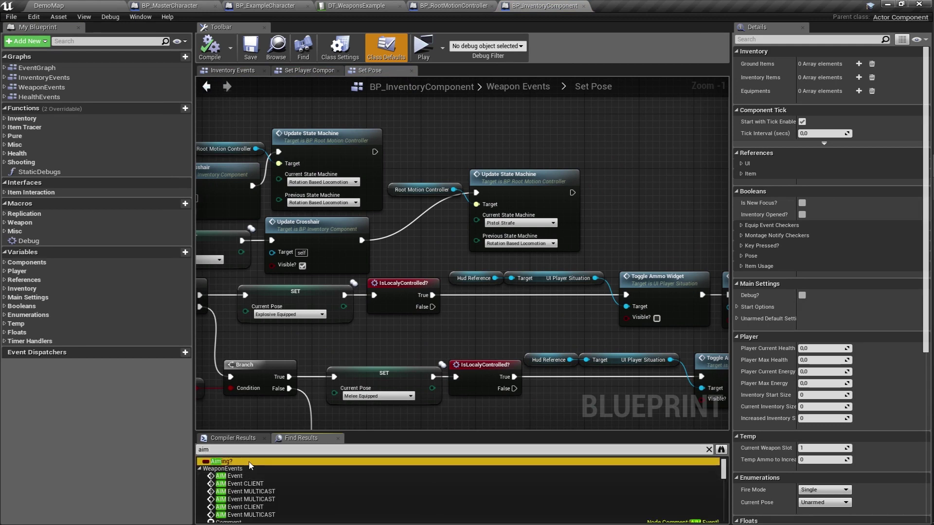
scroll(238, 501, "down", 3)
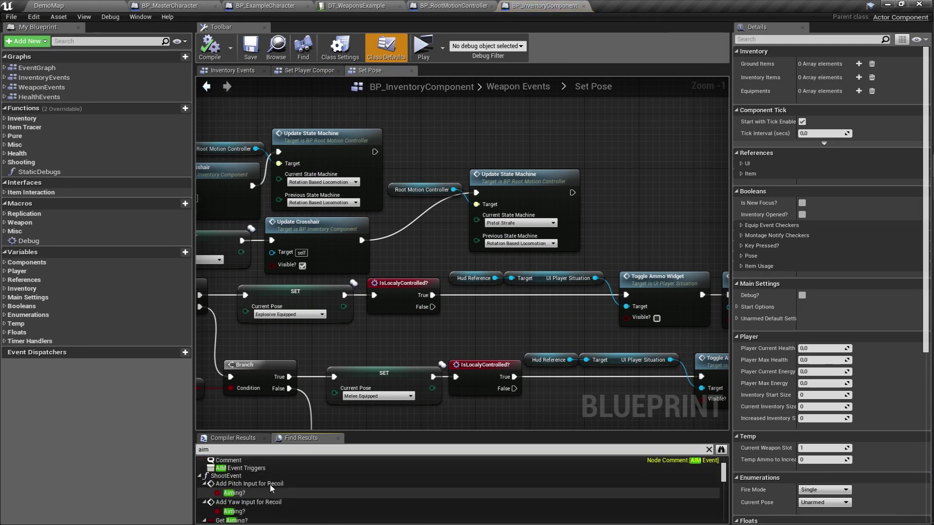
left_click(263, 492)
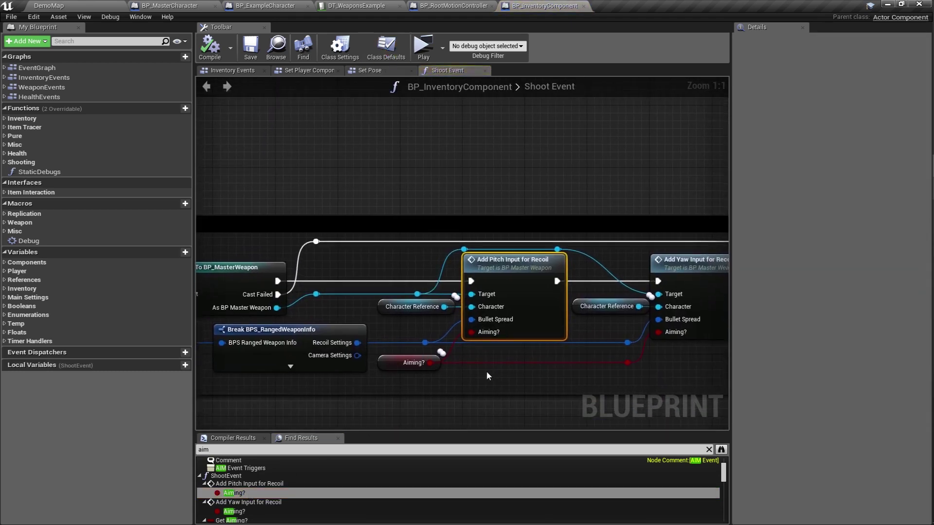
Step: Hide the break node's Camera Settings pin and add a Get Root Motion Controller node
right_click_drag(487, 375, 626, 319)
left_click(799, 298)
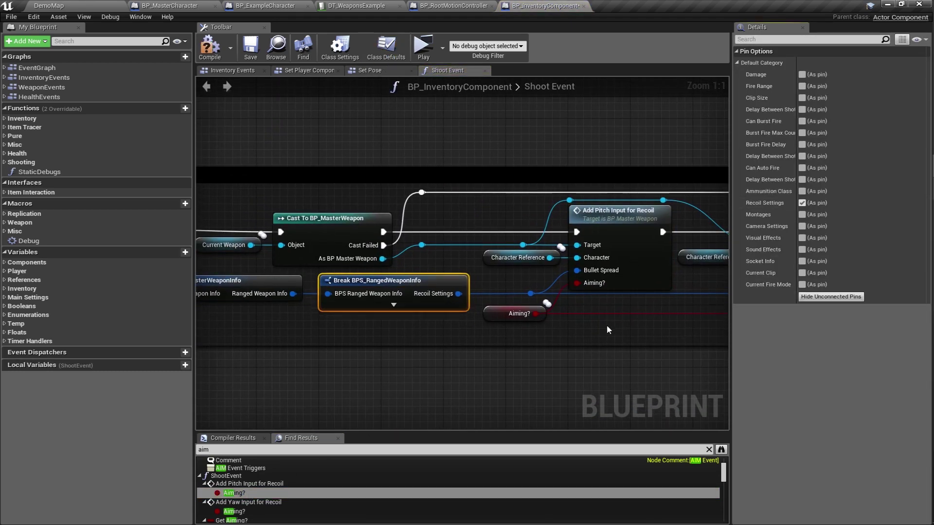
mouse_move(545, 330)
right_mouse_down()
mouse_move(424, 307)
mouse_move(475, 296)
right_mouse_up()
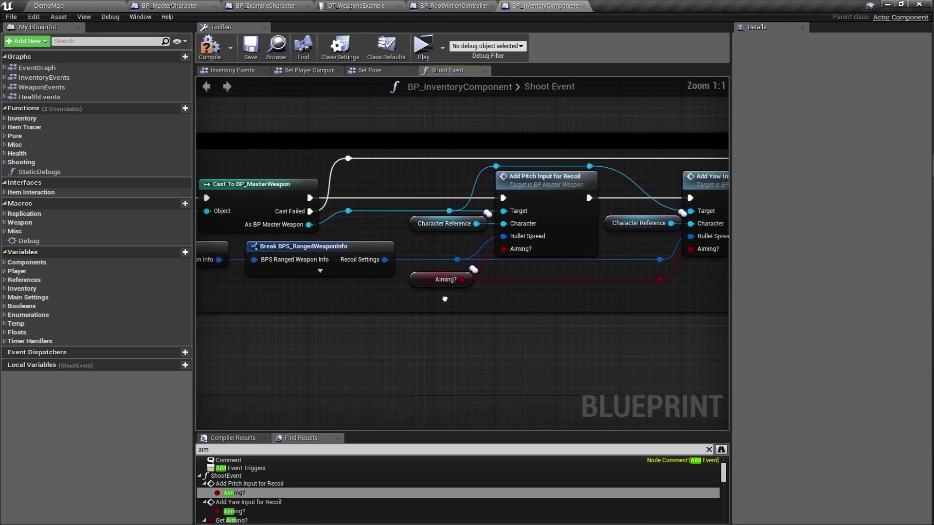
right_click(311, 328)
type("get root")
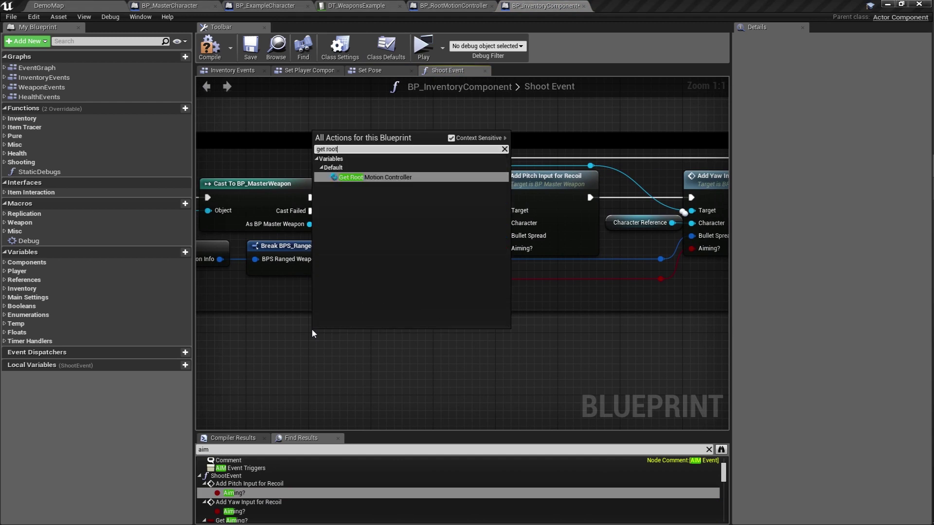
key("Return")
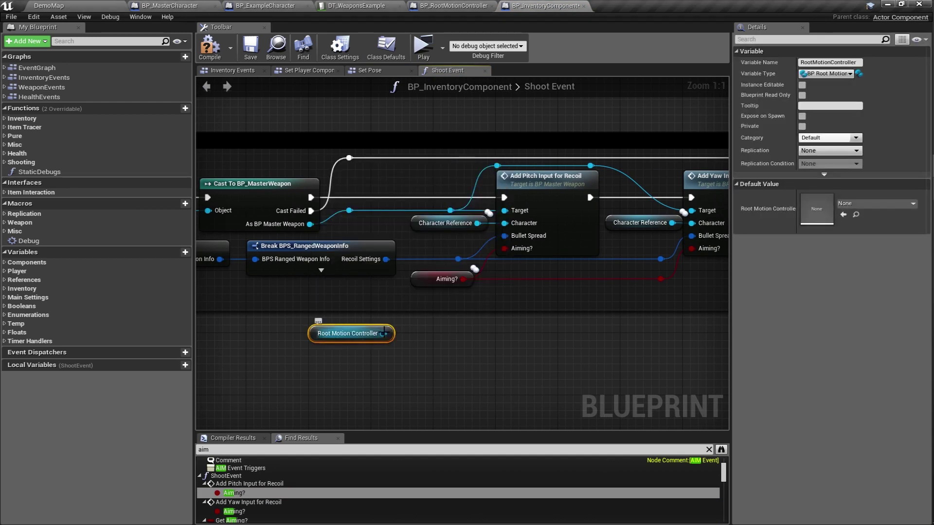
Step: Add Get Is Aiming? from the controller and wire it into Add Pitch and Add Yaw's Aiming? inputs
left_click_drag(384, 333, 413, 331)
type("aim")
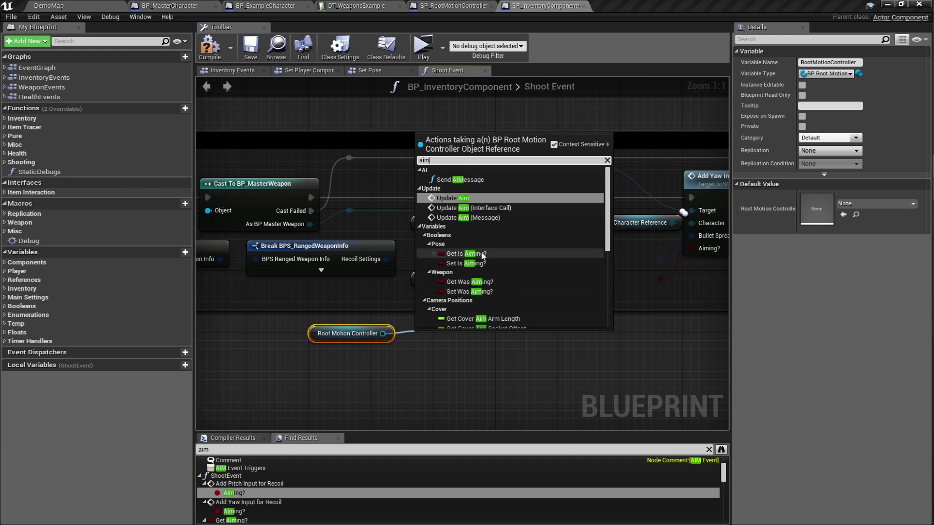
left_click(483, 255)
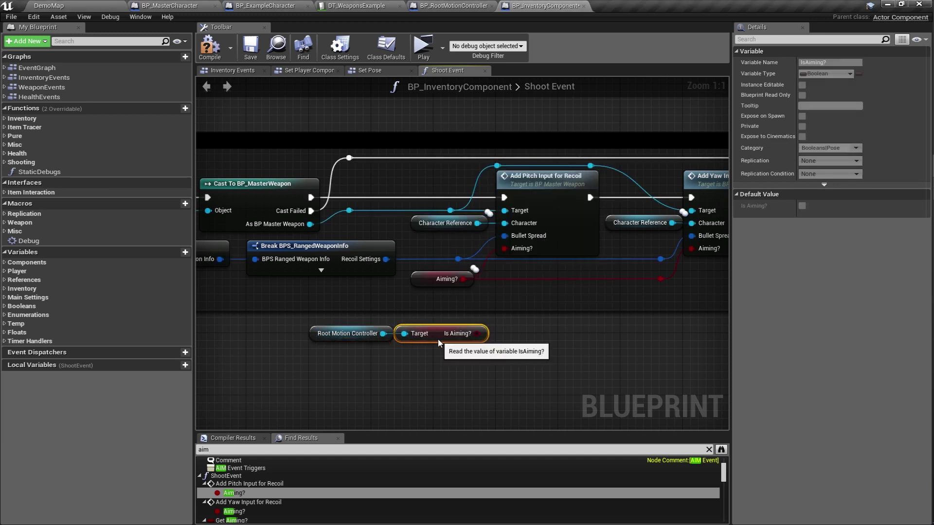
left_click_drag(504, 249, 504, 249)
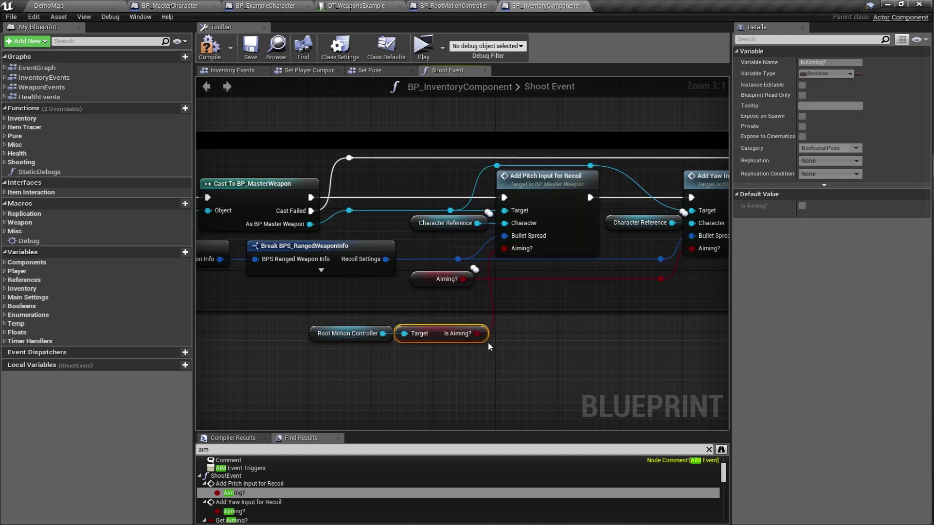
left_click_drag(477, 333, 615, 302)
left_click_drag(661, 276, 661, 279)
Step: Delete the old Aiming? variable node, reposition the new nodes, and straighten the Is Aiming? wire
key("Delete")
mouse_move(301, 321)
left_mouse_down()
mouse_move(402, 366)
mouse_move(428, 297)
left_mouse_up()
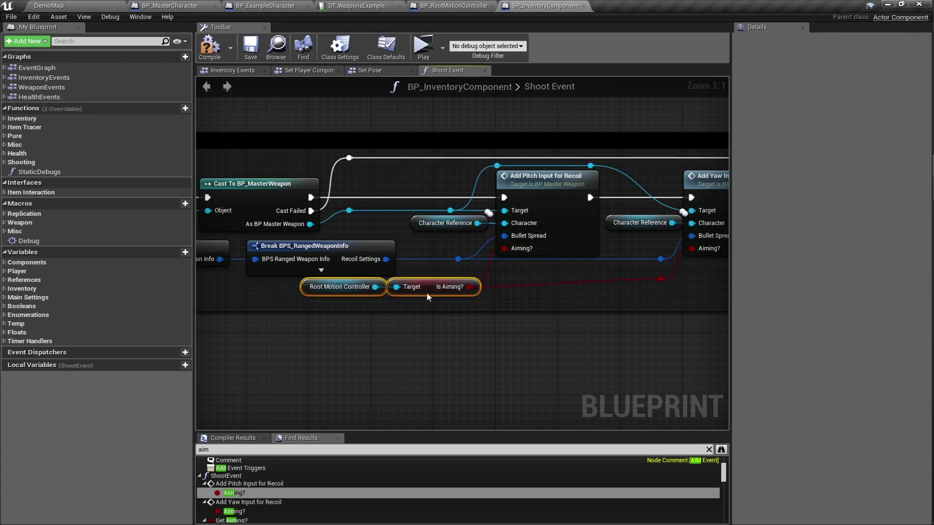
right_click_drag(503, 368, 492, 354)
right_click(460, 277)
mouse_move(511, 329)
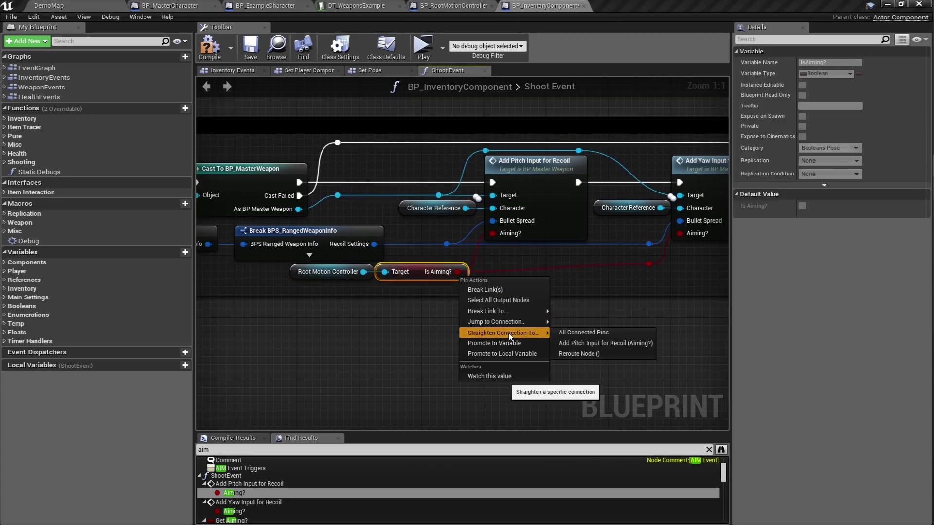
left_click(564, 349)
left_click(564, 354)
scroll(564, 354, "down", 3)
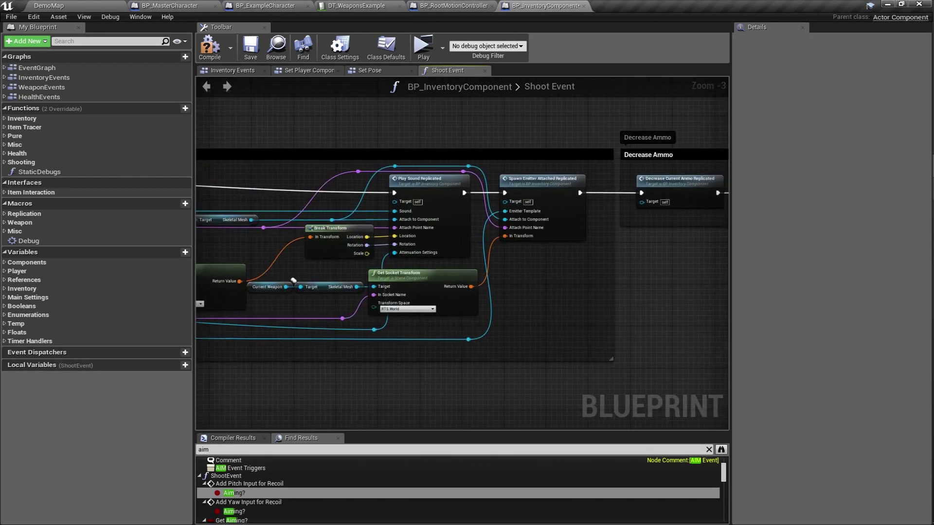
right_click_drag(564, 353, 451, 302)
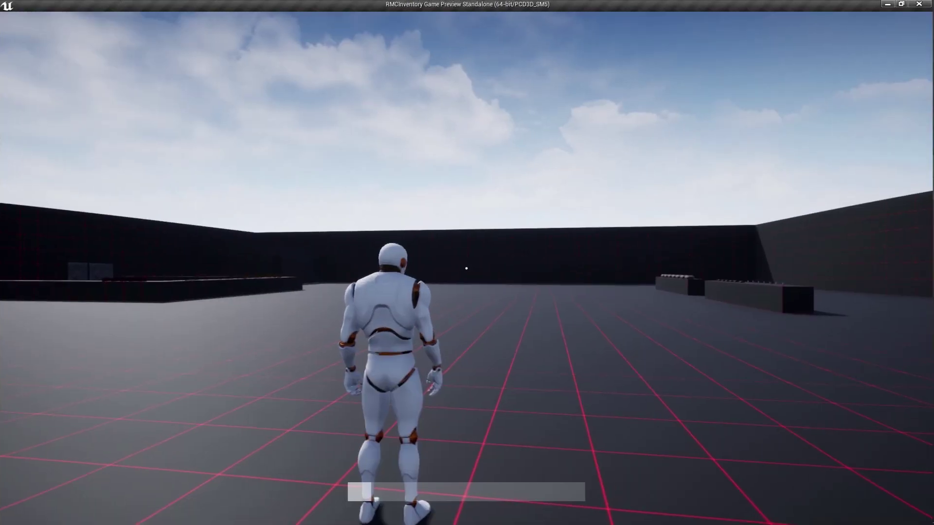
Step: Run into the grid room, equip the assault rifle, and reload it to 30/30
key("w")
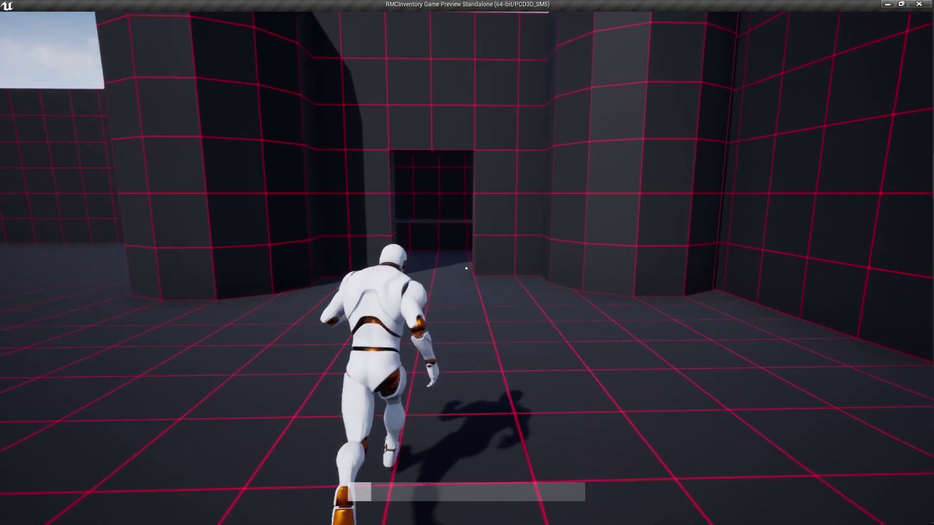
key("w")
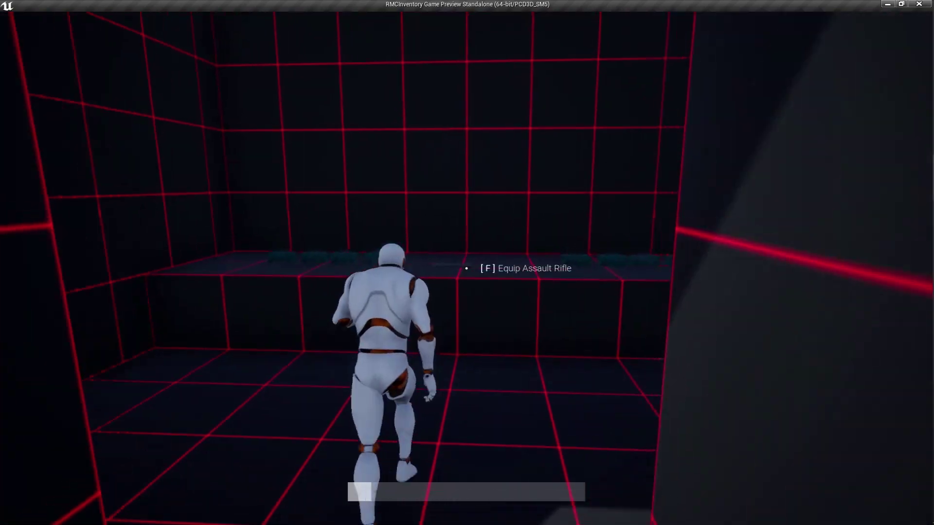
key("f")
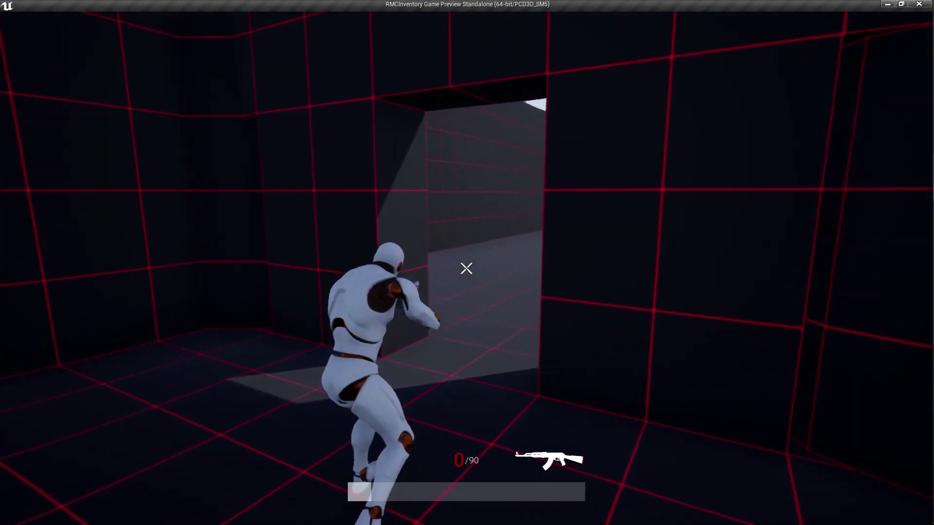
key("w")
key("r")
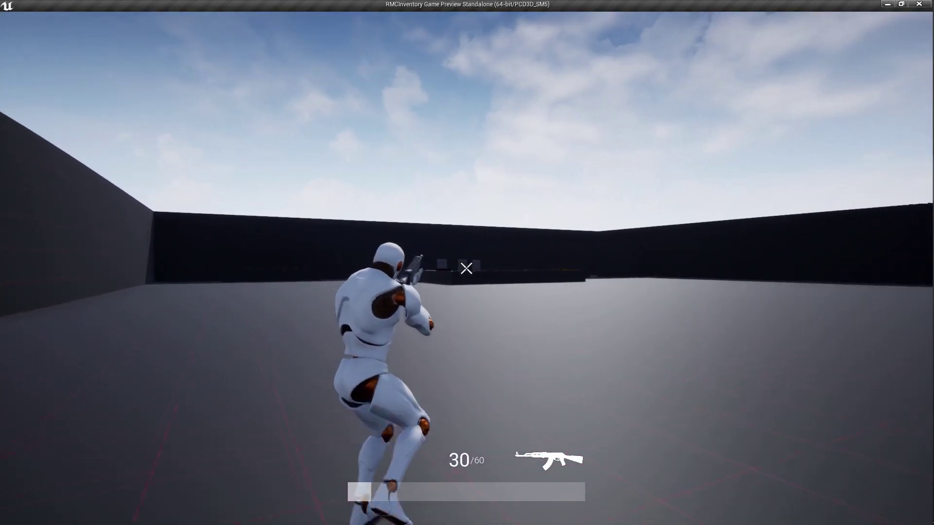
key("w")
Step: Fire the rifle while aiming at the far wall to check recoil, ending at 19/30
left_click(466, 268)
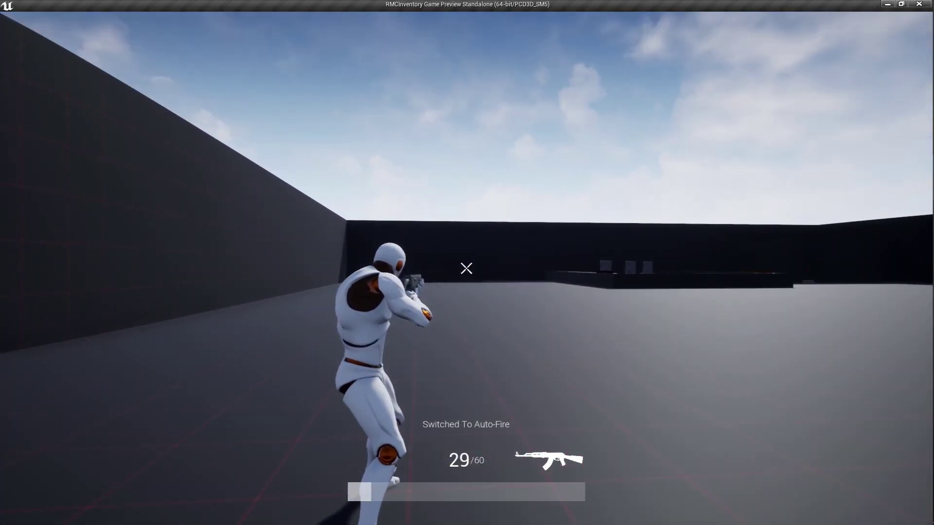
left_click(466, 268)
left_click(466, 268)
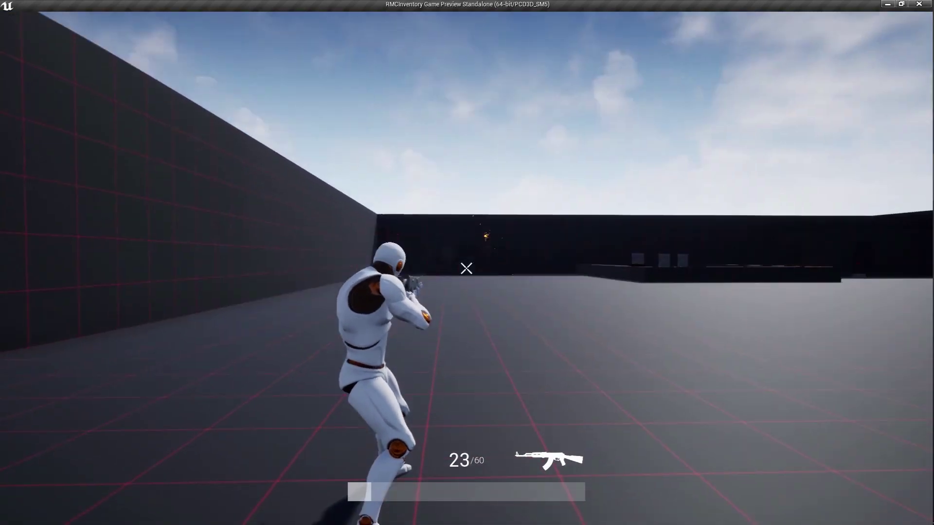
left_click(466, 268)
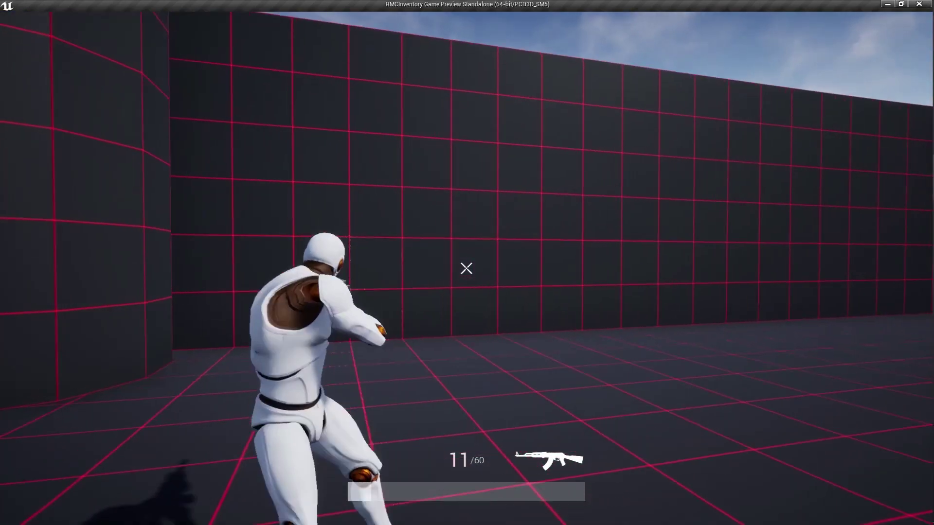
left_click(466, 268)
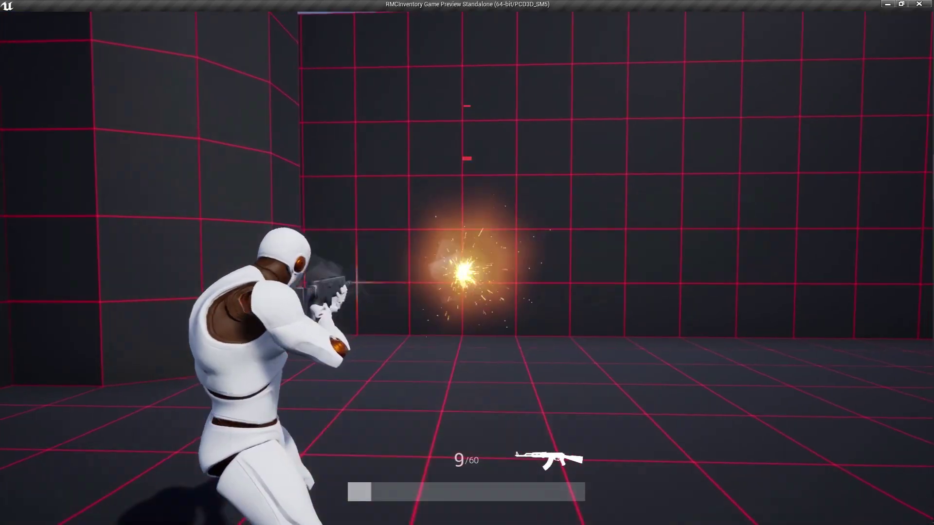
key("w")
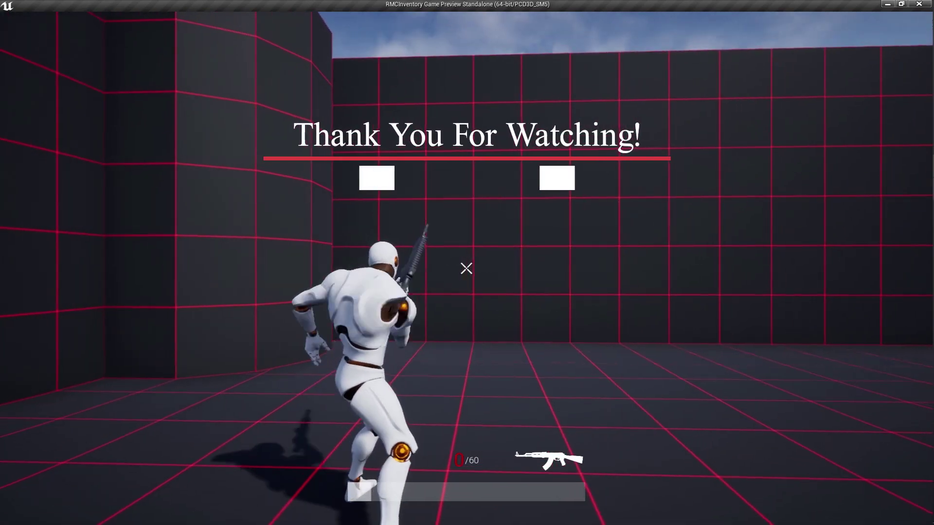
key("r")
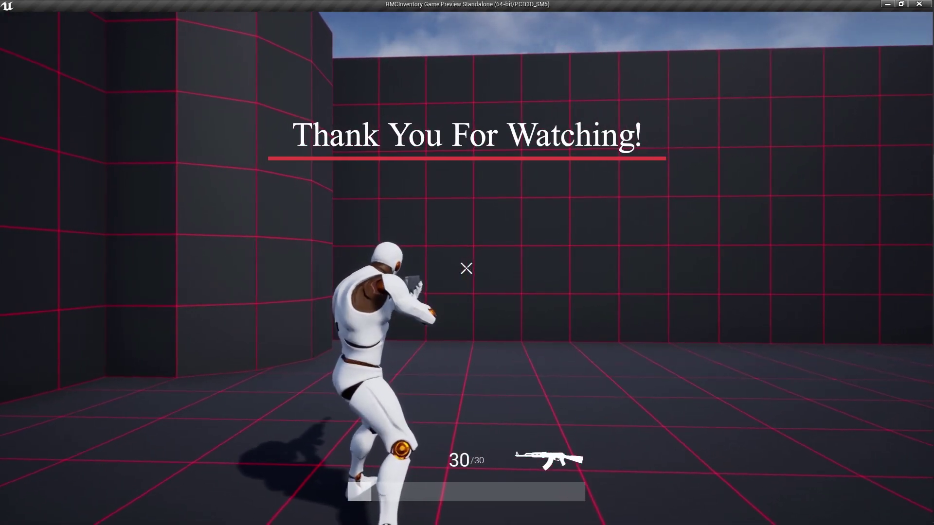
left_click(466, 268)
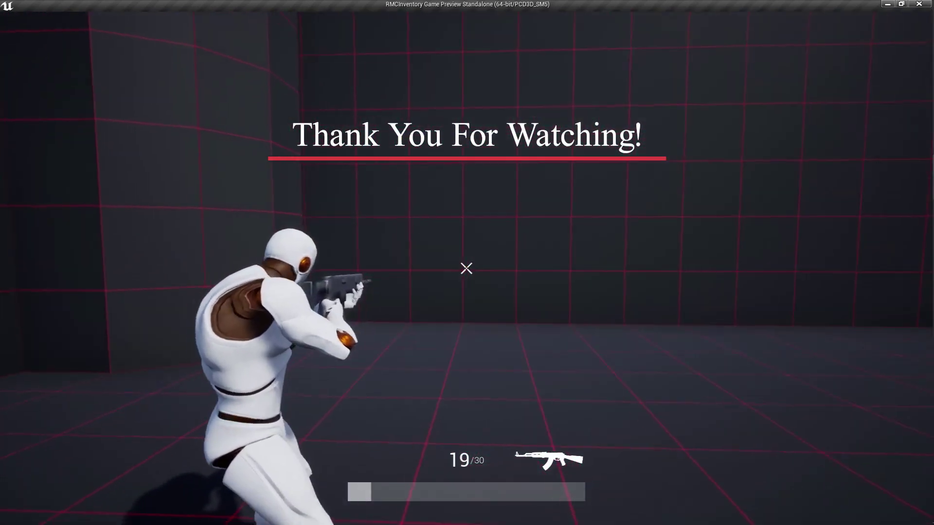